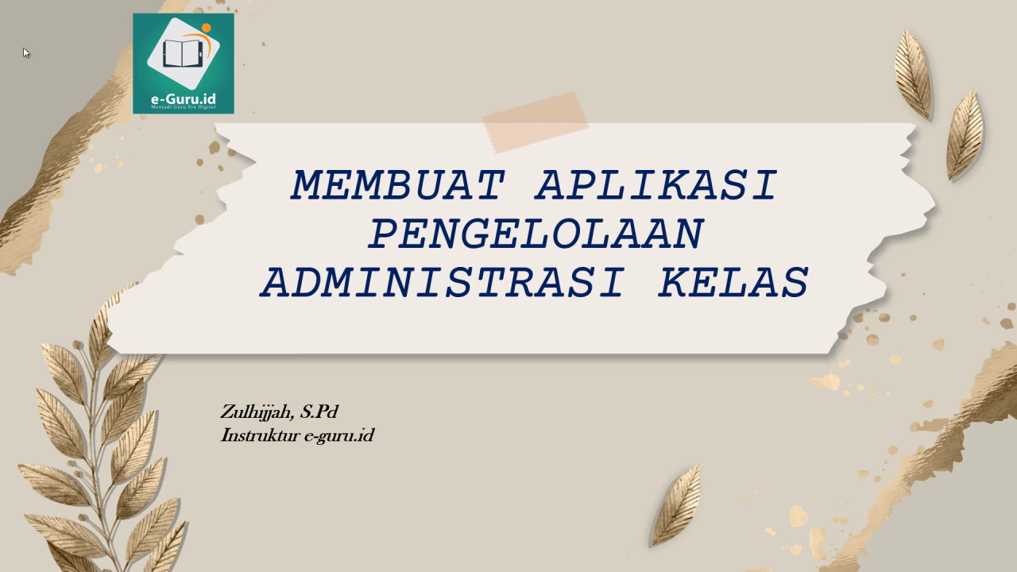
Advance the presentation from the title slide to the 02 MENGINPUT DATA slide
{"action": "key", "text": "Right"}
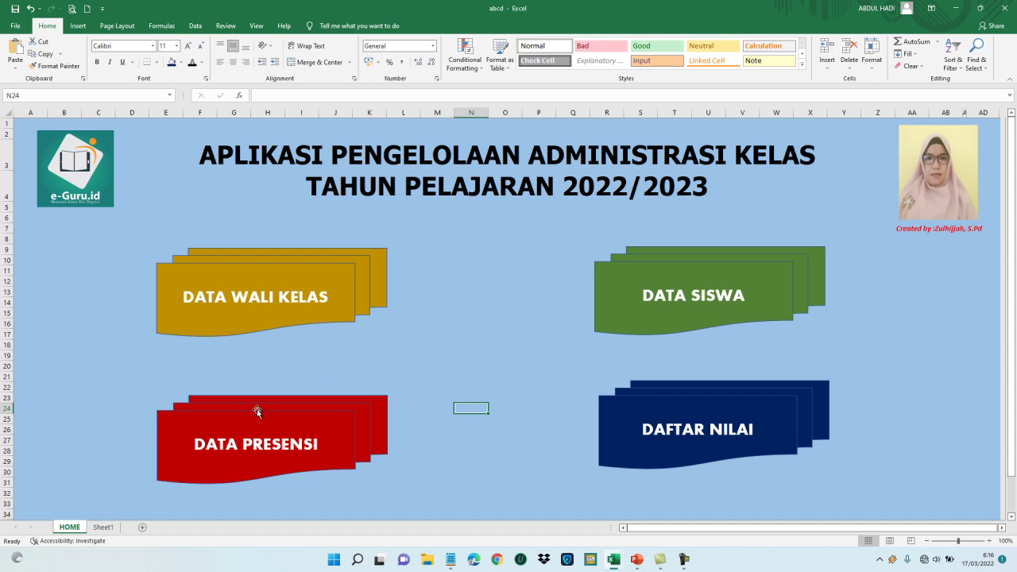
Rename the blank Sheet1 worksheet tab to WALI
{"action": "left_click", "coordinate": [102, 528]}
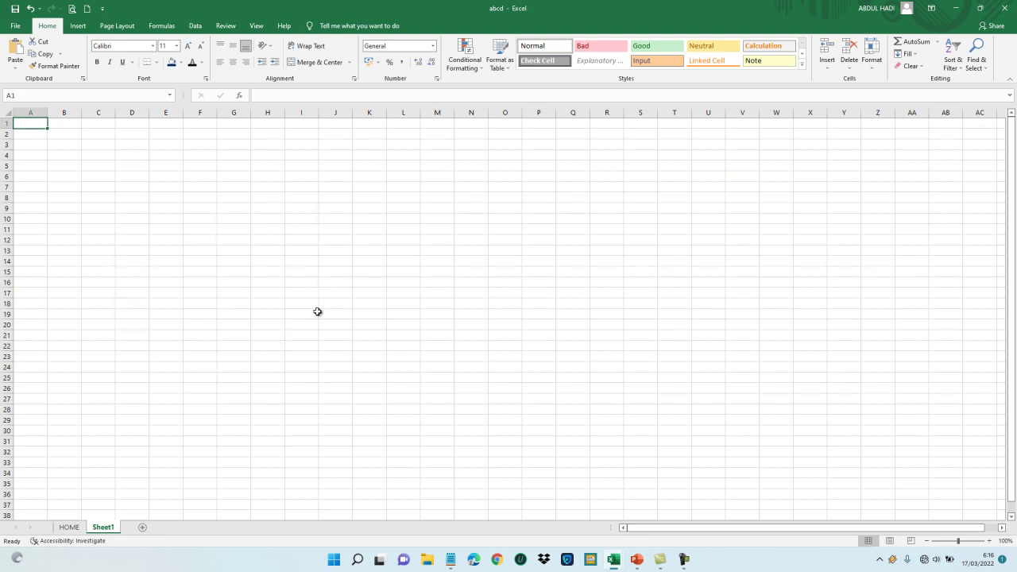
{"action": "double_click", "coordinate": [104, 528]}
{"action": "type", "text": "WAP"}
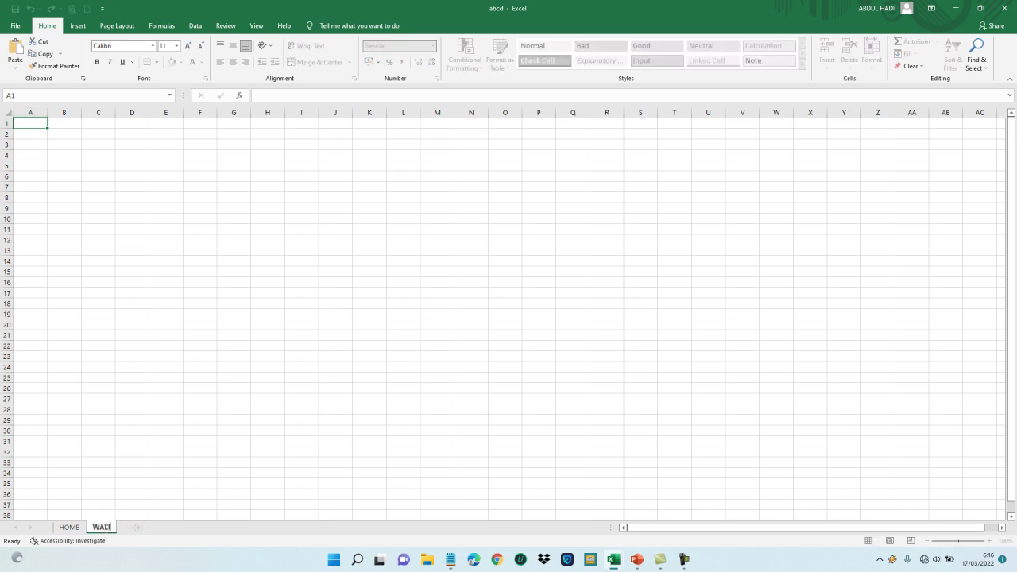
{"action": "key", "text": "Return"}
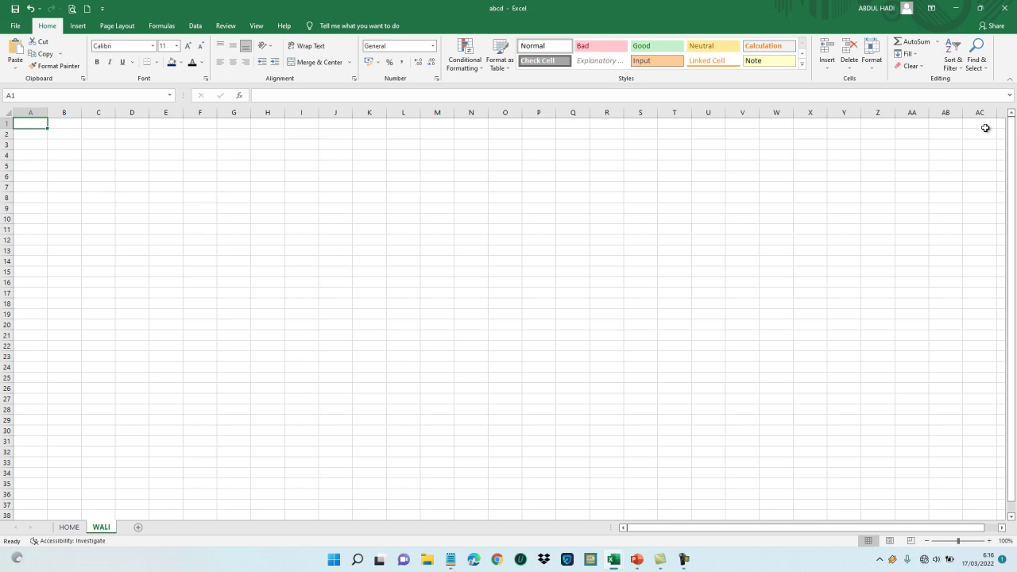
Select columns AE through the last column and hide them, keeping only A to AD
{"action": "left_click", "coordinate": [986, 125]}
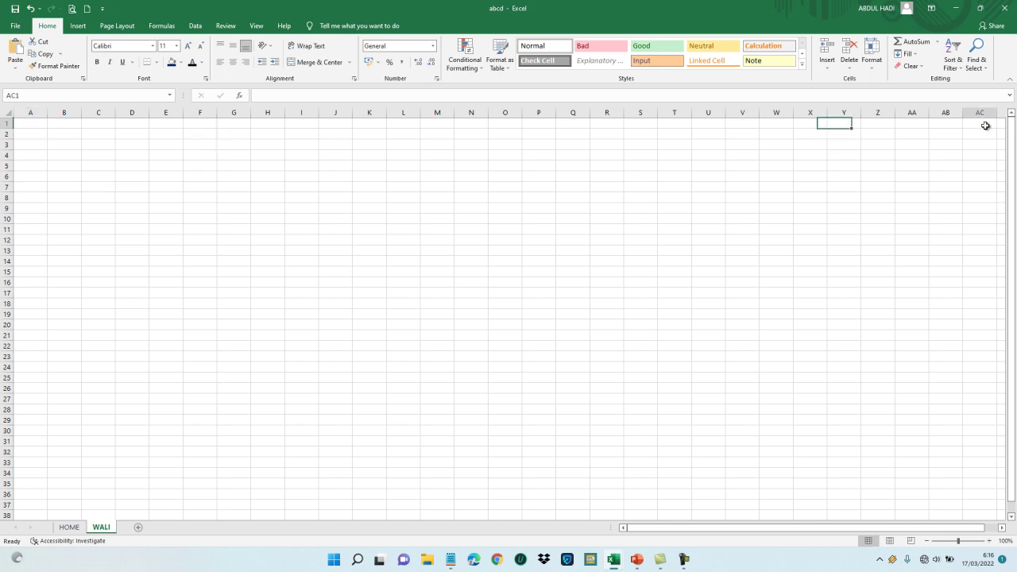
{"action": "key", "text": "Right"}
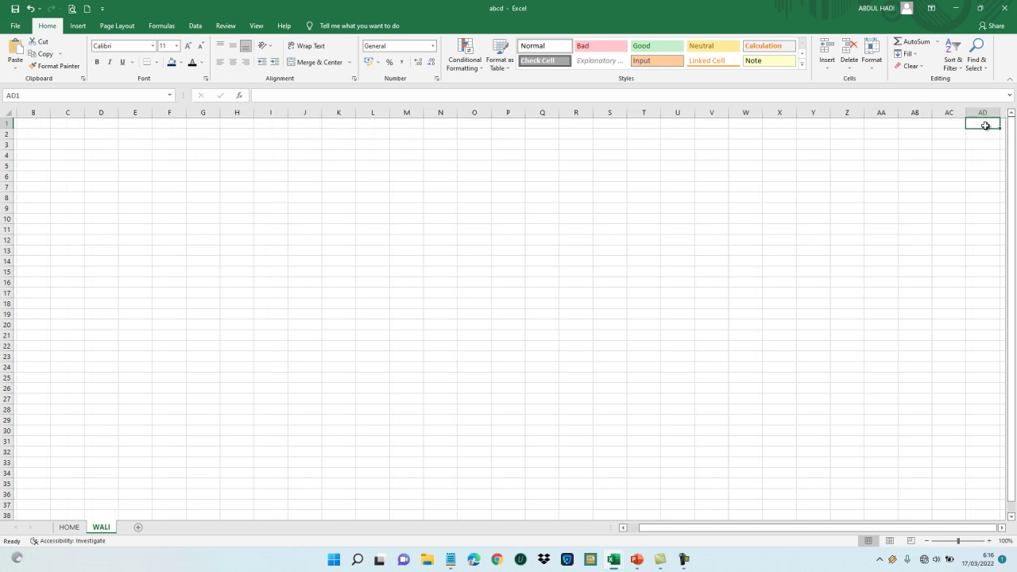
{"action": "key", "text": "Right"}
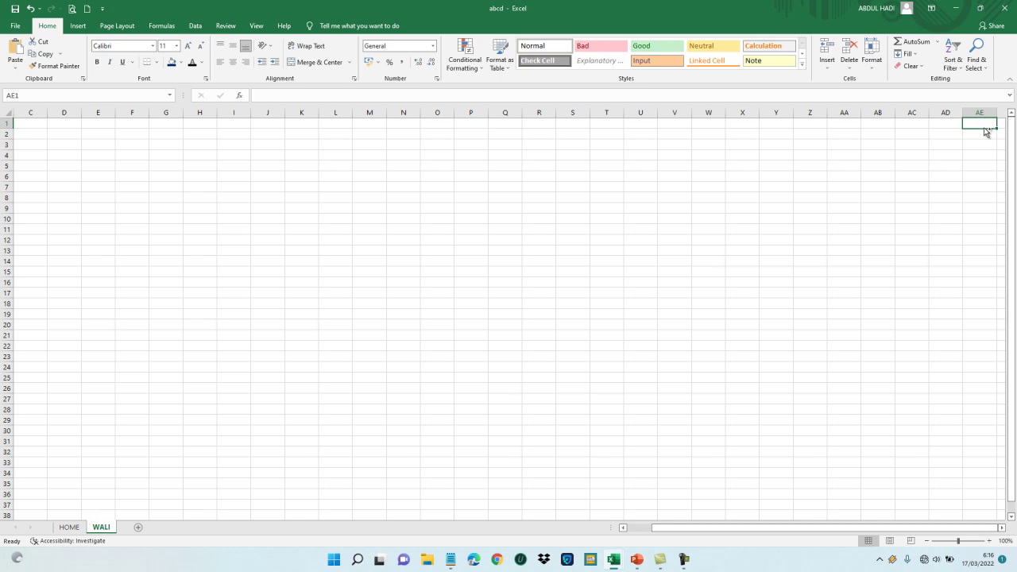
{"action": "left_click_drag", "start_coordinate": [986, 131], "coordinate": [986, 129]}
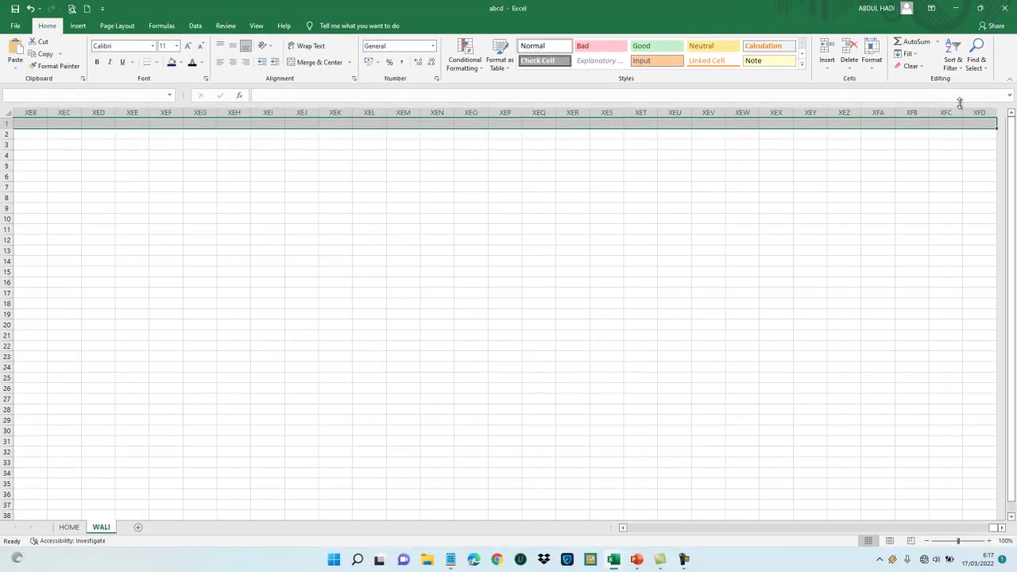
{"action": "left_click", "coordinate": [870, 70]}
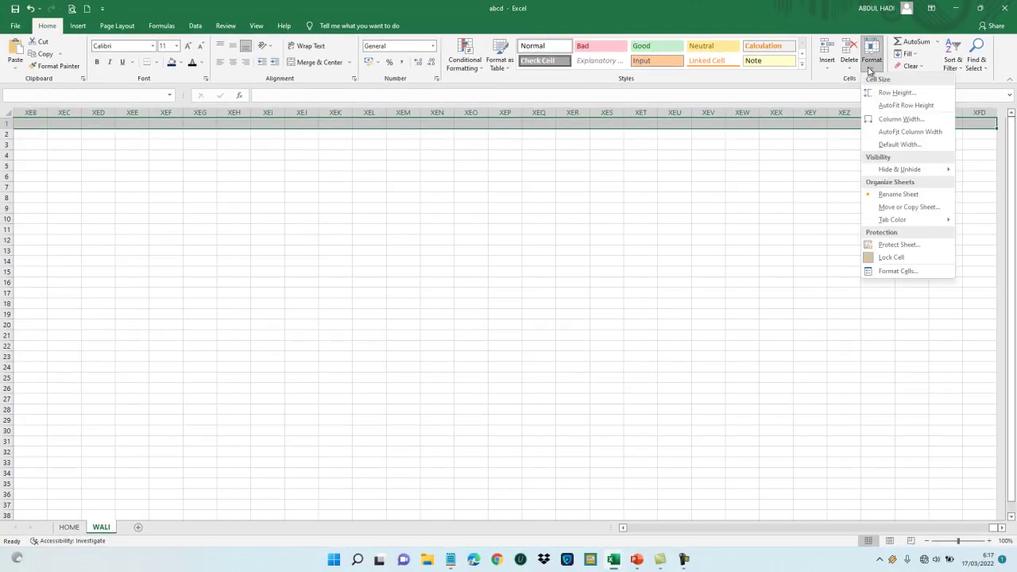
{"action": "mouse_move", "coordinate": [802, 273]}
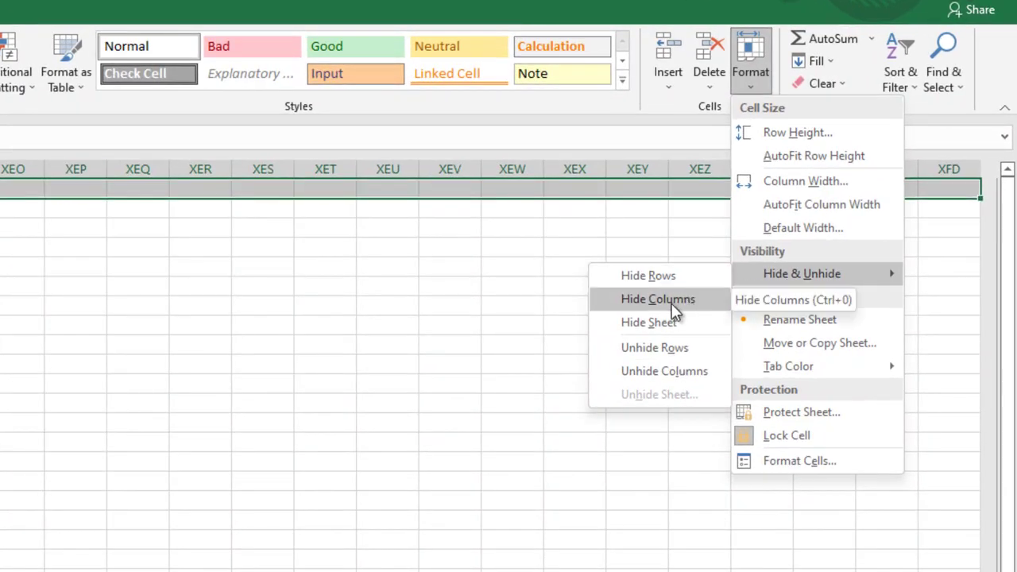
{"action": "left_click", "coordinate": [672, 304]}
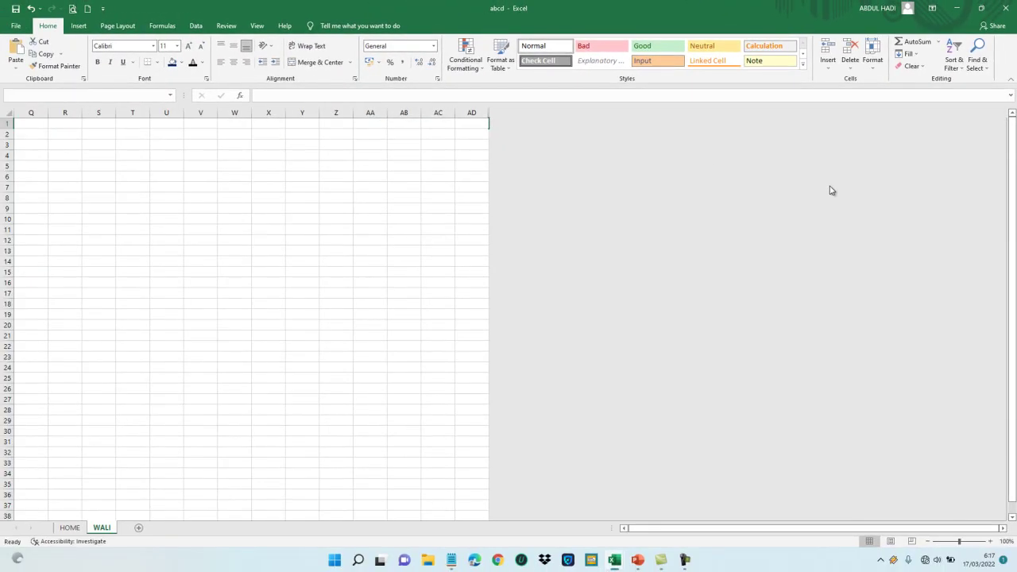
{"action": "left_click", "coordinate": [32, 125]}
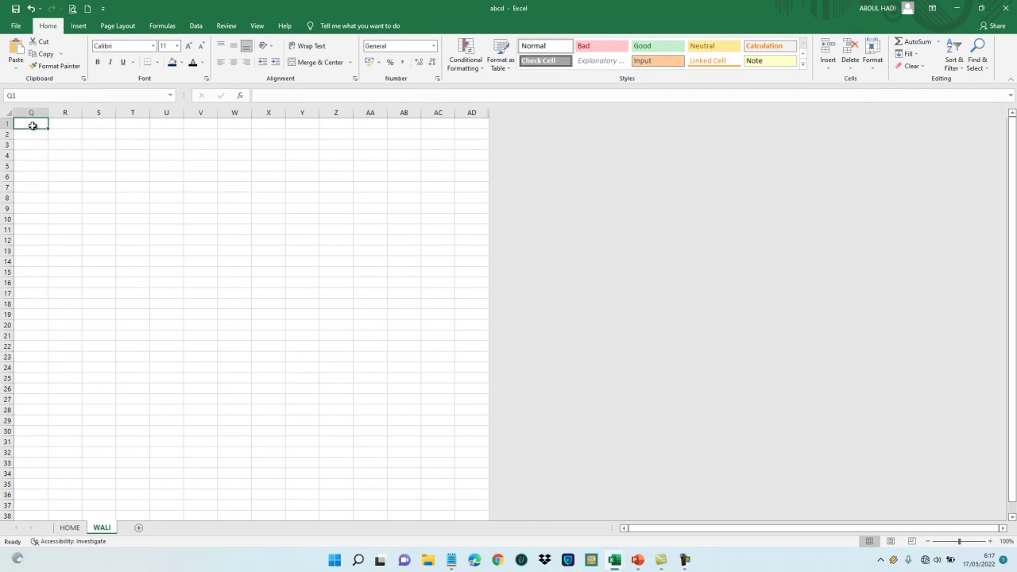
Select row 41 down to the last row and hide those rows
{"action": "key", "text": "ctrl+Home"}
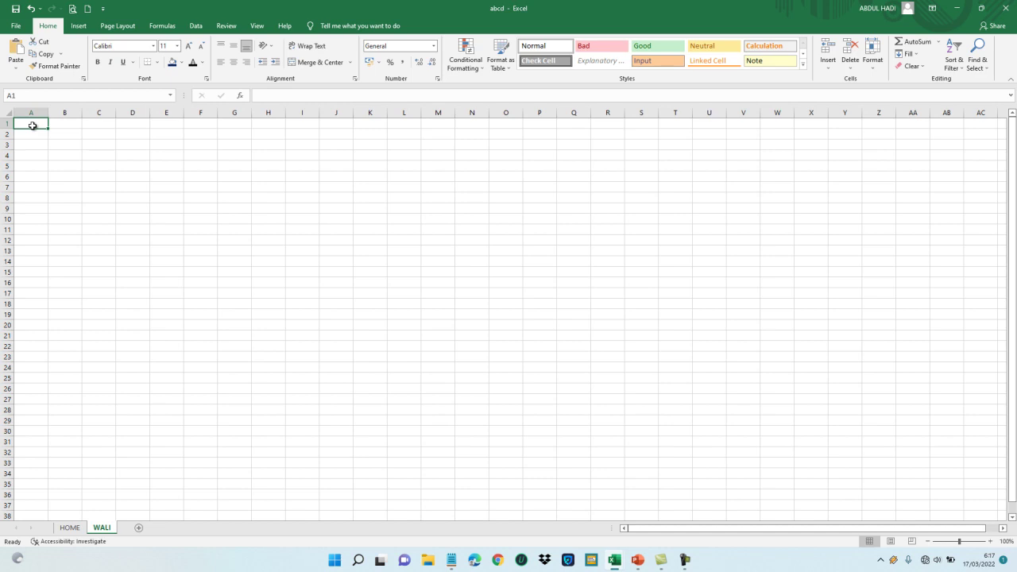
{"action": "key", "text": "Return"}
{"action": "key", "text": "Return"}
{"action": "key", "text": "Down"}
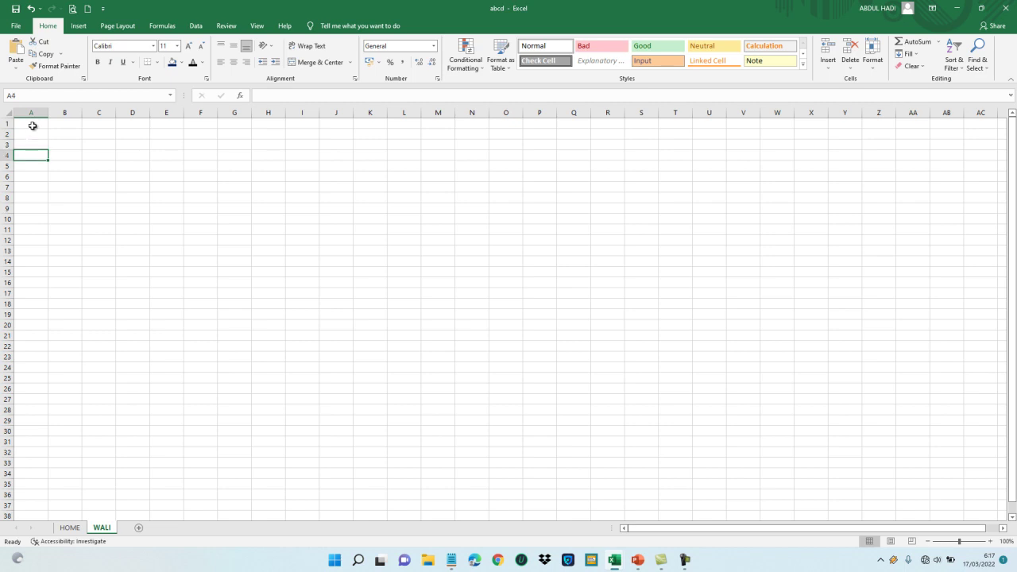
{"action": "key", "text": "Down"}
{"action": "key", "text": "Down"}
{"action": "key", "text": "Down"}
{"action": "key", "text": "Down"}
{"action": "key", "text": "Down"}
{"action": "key", "text": "Down"}
{"action": "key", "text": "Down"}
{"action": "key", "text": "Down"}
{"action": "key", "text": "Down"}
{"action": "key", "text": "Down"}
{"action": "key", "text": "Down"}
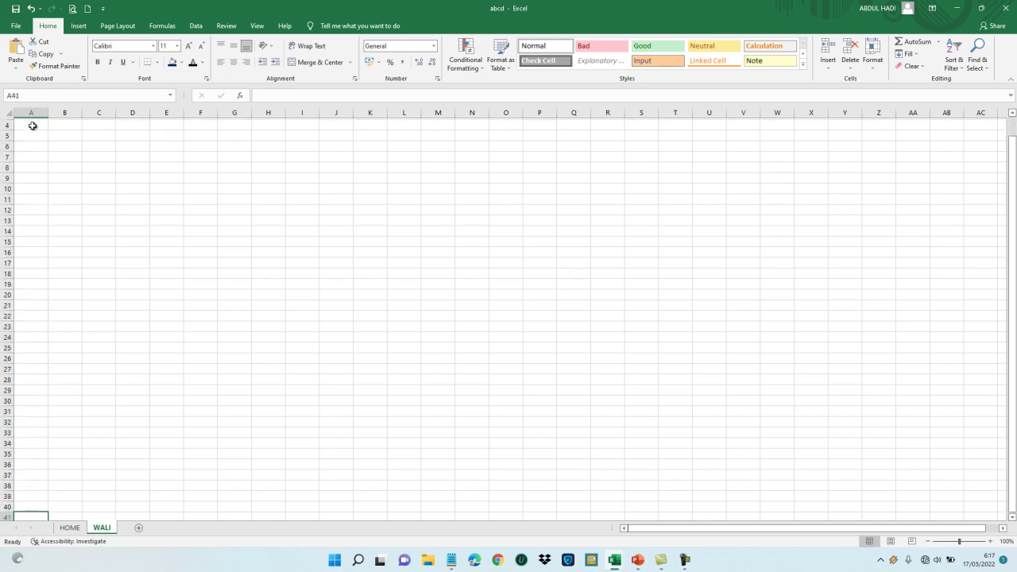
{"action": "key", "text": "Down"}
{"action": "key", "text": "Down"}
{"action": "key", "text": "Down"}
{"action": "key", "text": "Down"}
{"action": "key", "text": "Down"}
{"action": "key", "text": "Up"}
{"action": "key", "text": "Up"}
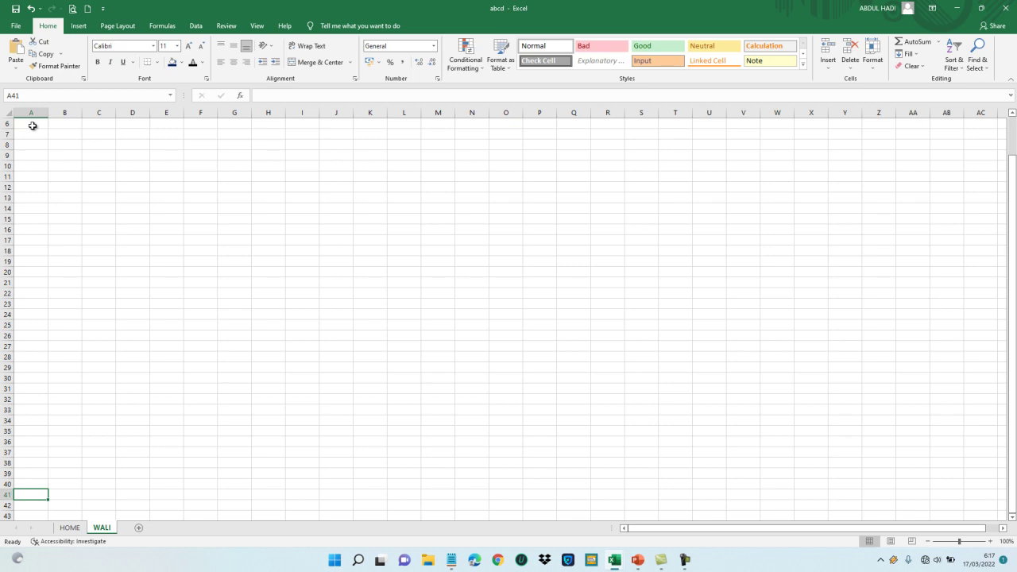
{"action": "key", "text": "ctrl+shift+Down"}
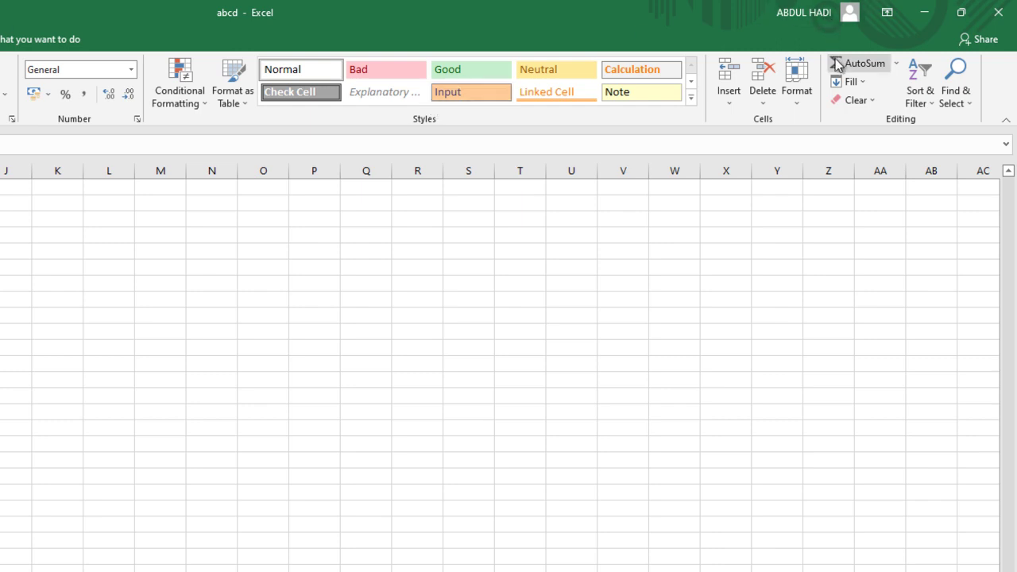
{"action": "left_click", "coordinate": [796, 102]}
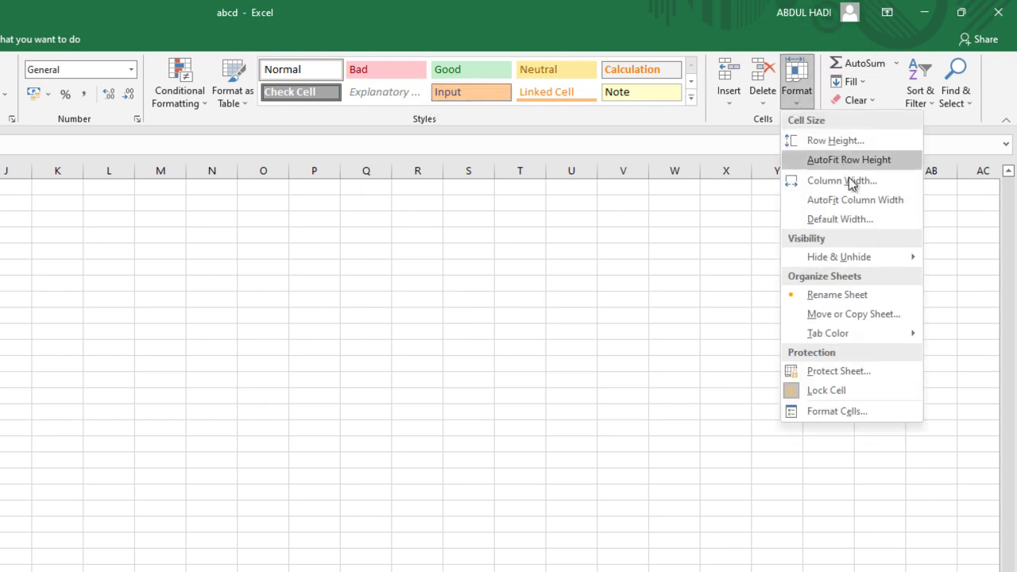
{"action": "mouse_move", "coordinate": [862, 239]}
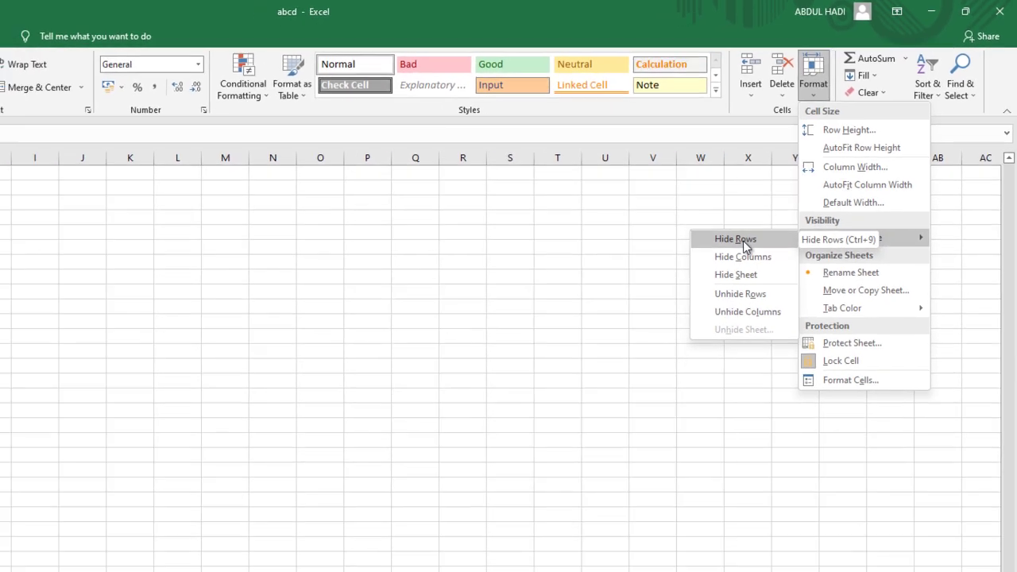
{"action": "left_click", "coordinate": [720, 261]}
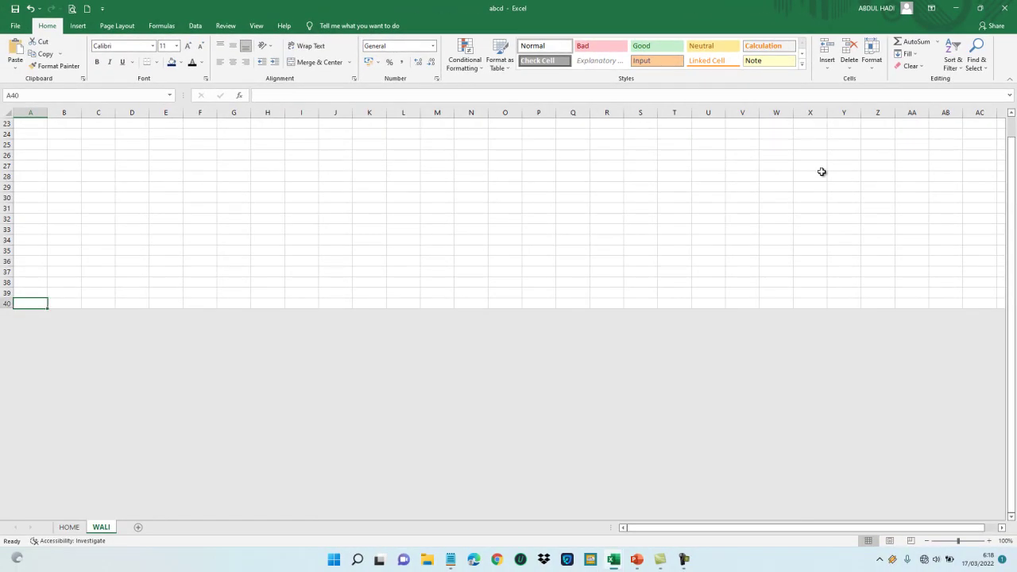
{"action": "key", "text": "Up"}
{"action": "key", "text": "Up"}
{"action": "key", "text": "Up"}
{"action": "key", "text": "Up"}
{"action": "key", "text": "Up"}
{"action": "key", "text": "Up"}
{"action": "key", "text": "Up"}
{"action": "key", "text": "Up"}
{"action": "key", "text": "Up"}
{"action": "key", "text": "Up"}
{"action": "key", "text": "Up"}
{"action": "key", "text": "Up"}
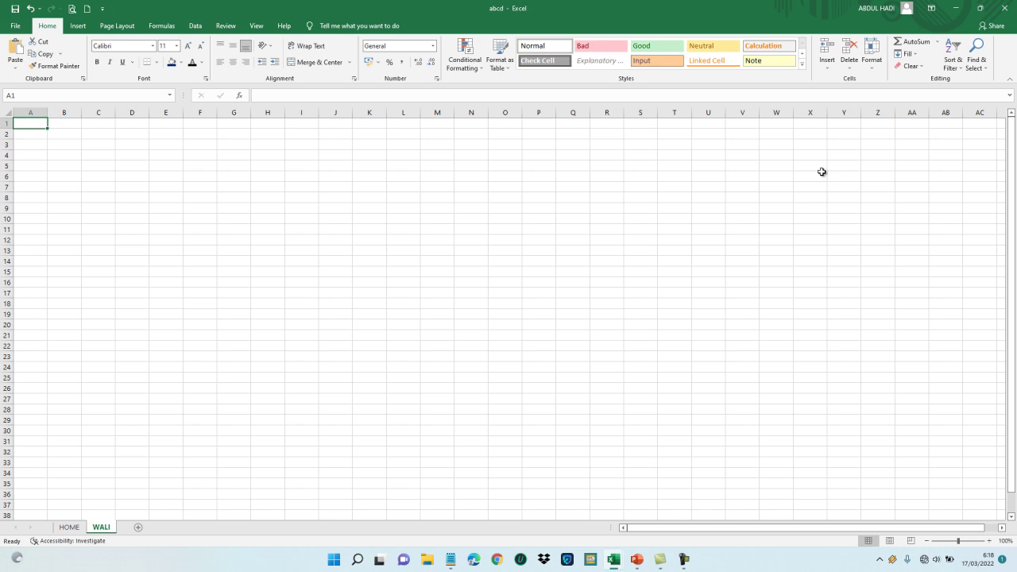
Fill cells A1:AD3 with Dark Blue to form a header band
{"action": "key", "text": "shift+Down"}
{"action": "key", "text": "shift+Down"}
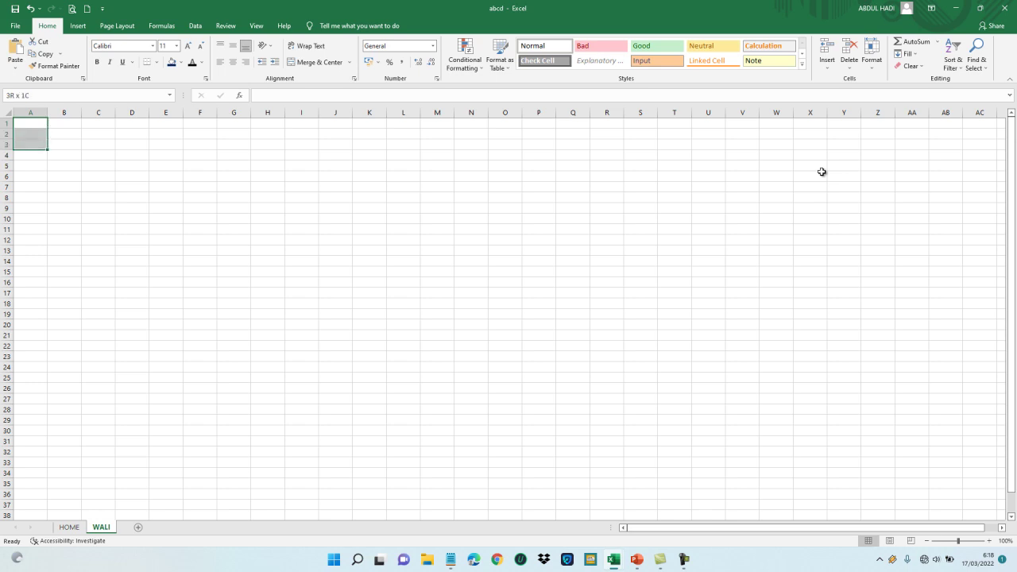
{"action": "key", "text": "shift+Right"}
{"action": "key", "text": "shift+Right"}
{"action": "key", "text": "shift+Right"}
{"action": "key", "text": "shift+Right"}
{"action": "key", "text": "shift+Right"}
{"action": "key", "text": "shift+Right"}
{"action": "key", "text": "shift+Right"}
{"action": "key", "text": "shift+Right"}
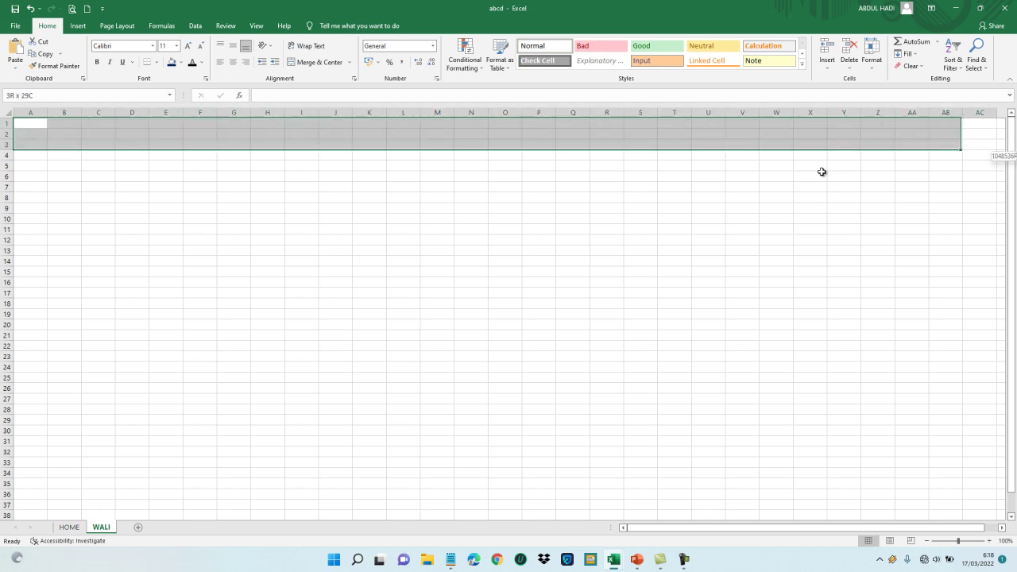
{"action": "key", "text": "shift+Right"}
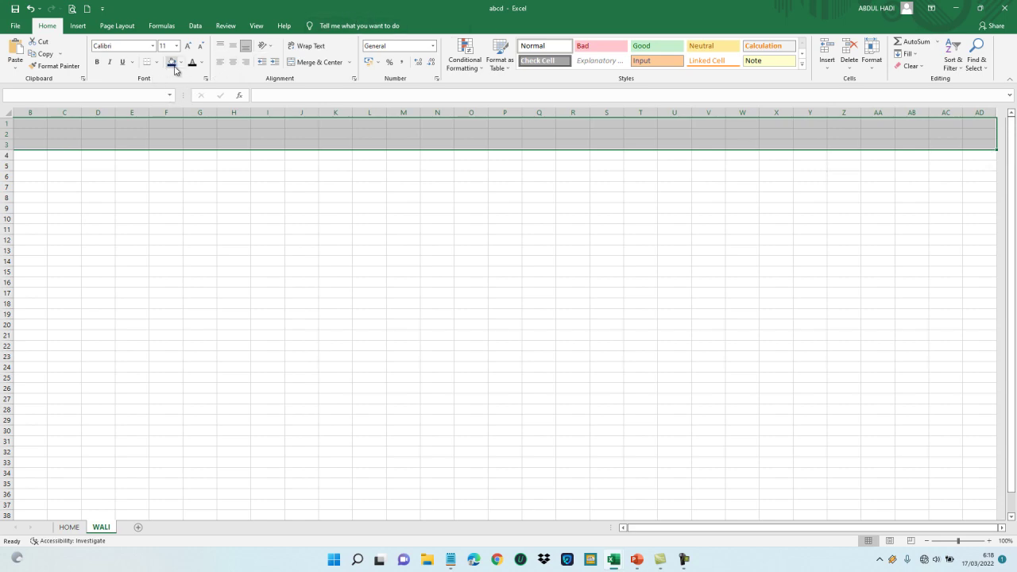
{"action": "left_click", "coordinate": [181, 63]}
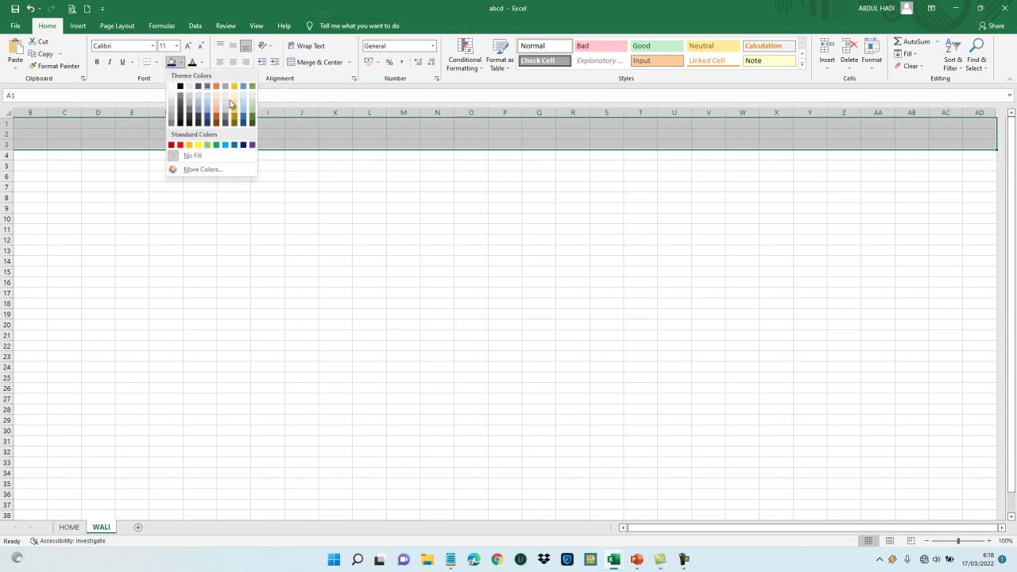
{"action": "left_click", "coordinate": [242, 145]}
{"action": "left_click", "coordinate": [25, 132]}
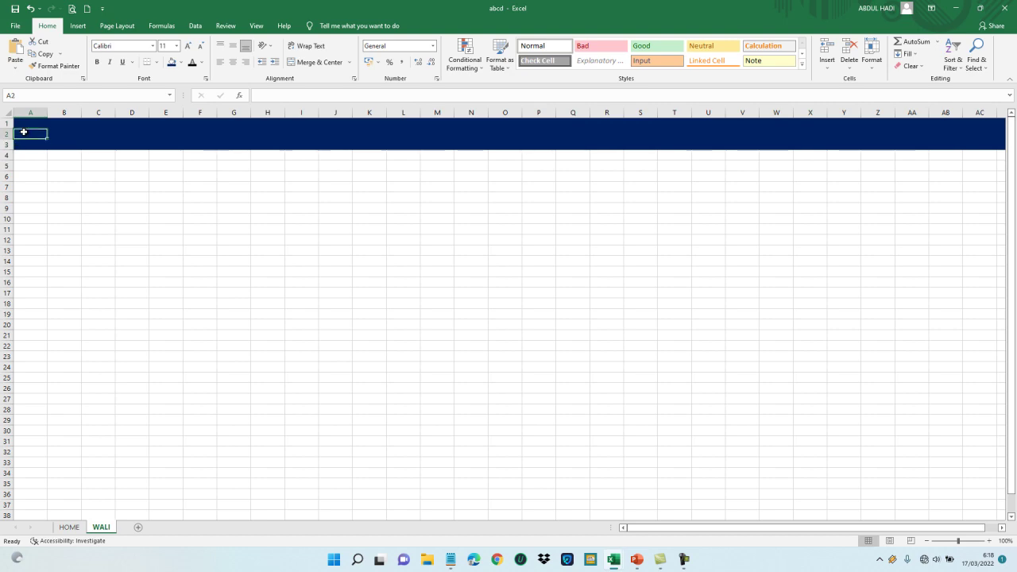
Drag row 2's border down to make it taller
{"action": "key", "text": "Up"}
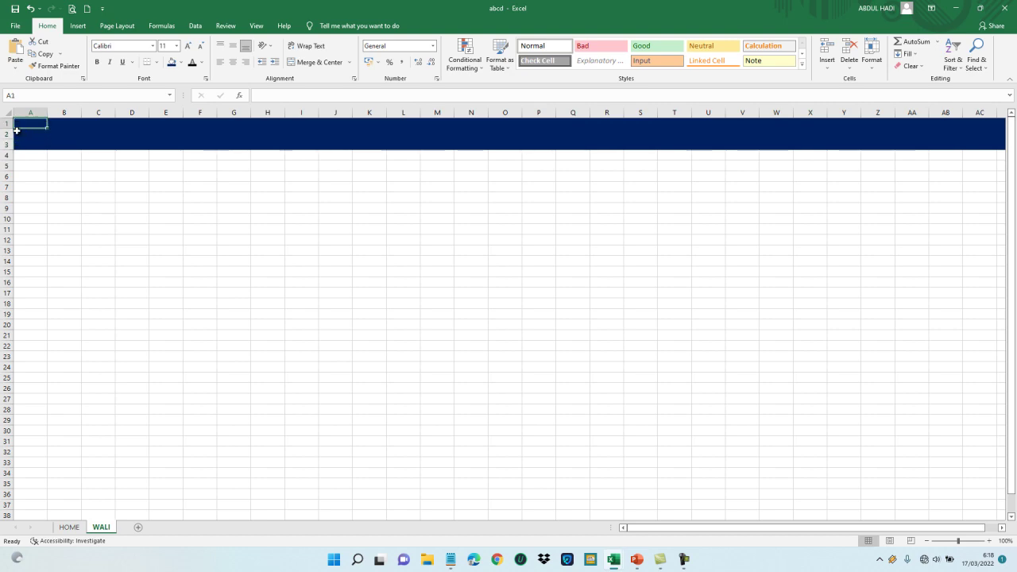
{"action": "left_click_drag", "start_coordinate": [9, 128], "coordinate": [8, 154]}
{"action": "left_click", "coordinate": [57, 187]}
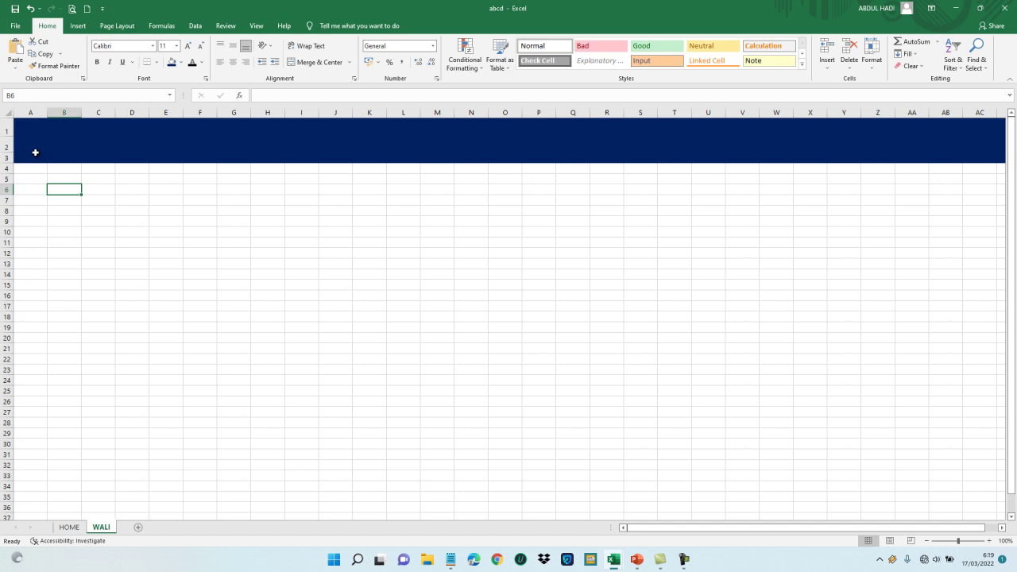
Insert the blue home icon picture and resize it to about 2.27 by 2.38 cm in the banner
{"action": "left_click", "coordinate": [78, 26]}
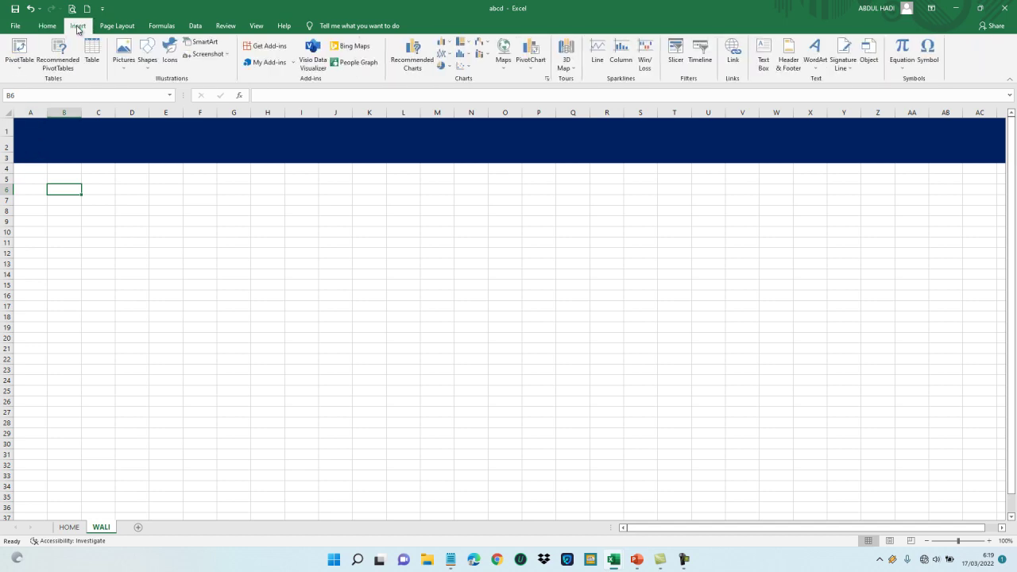
{"action": "left_click", "coordinate": [147, 71]}
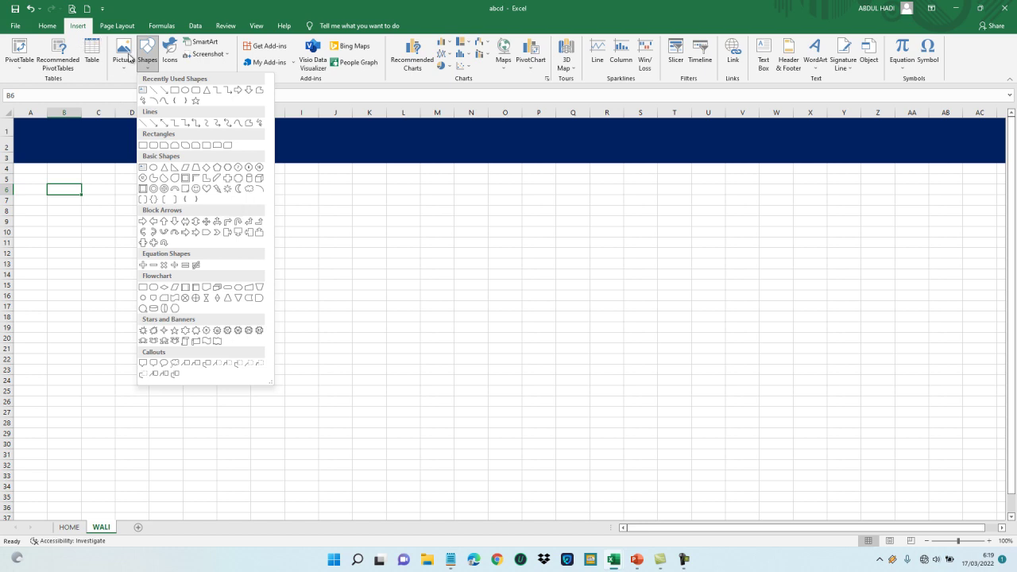
{"action": "left_click", "coordinate": [129, 58]}
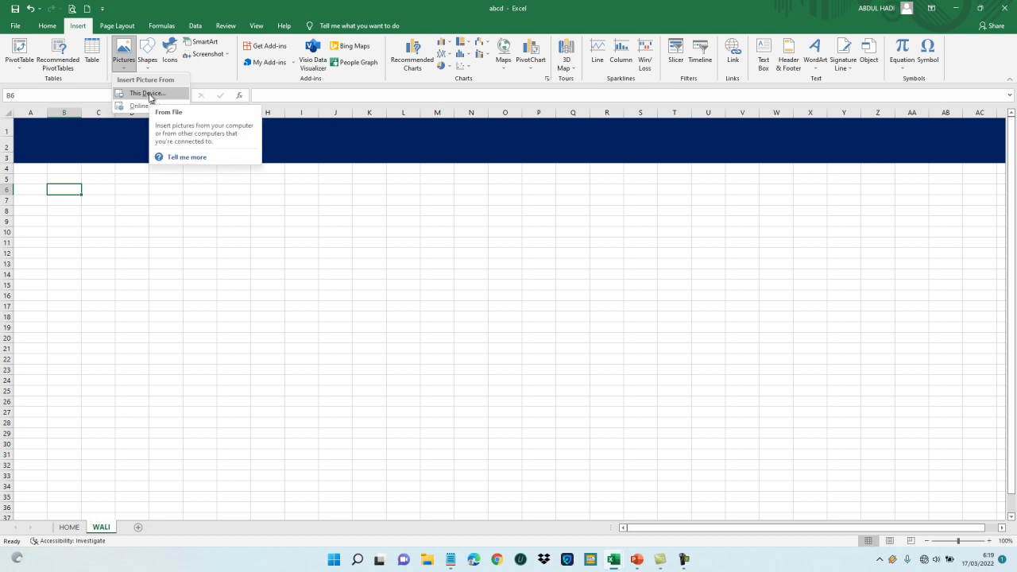
{"action": "left_click", "coordinate": [149, 94]}
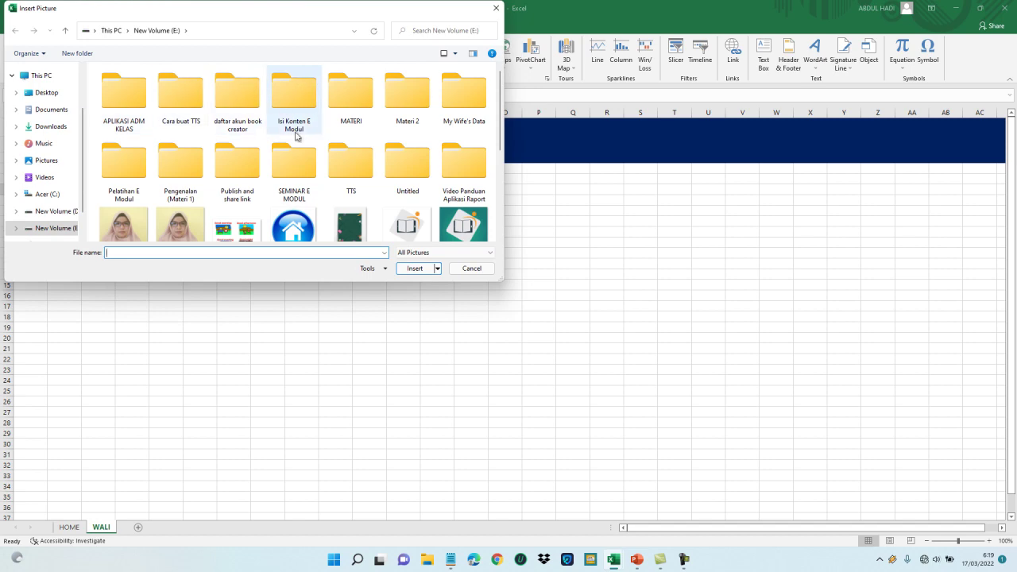
{"action": "double_click", "coordinate": [293, 230]}
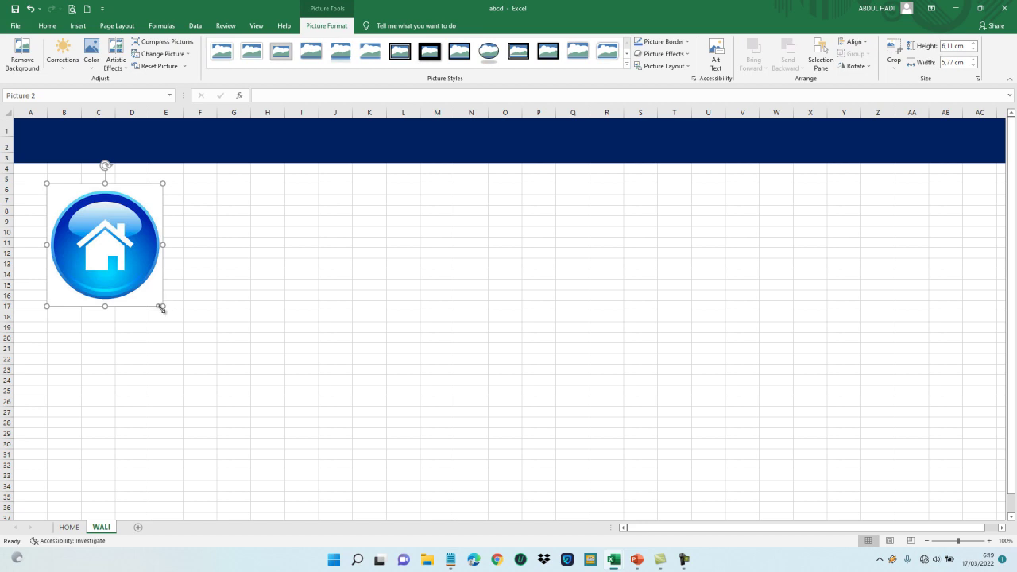
{"action": "left_click_drag", "start_coordinate": [161, 306], "coordinate": [56, 158]}
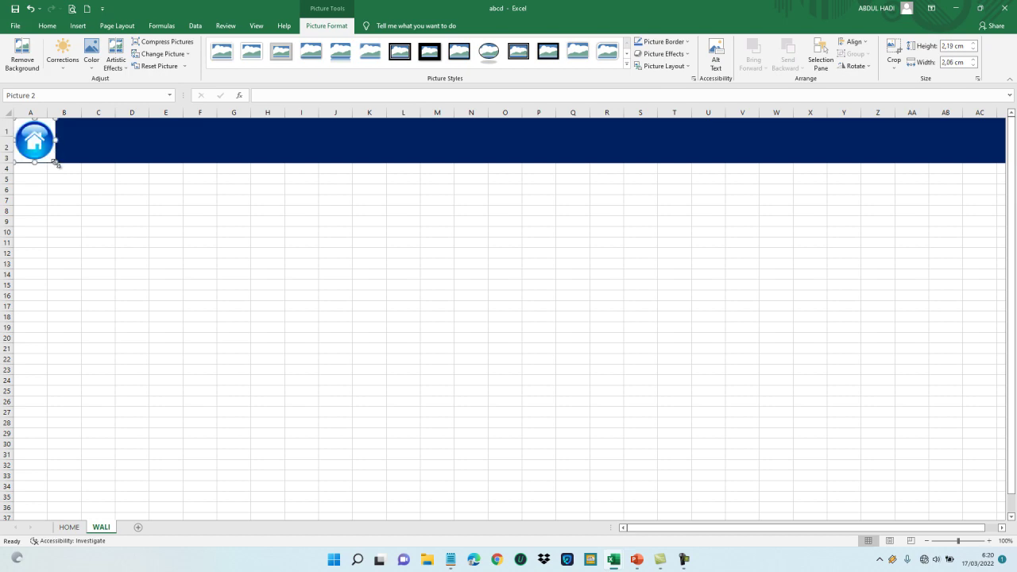
{"action": "left_click_drag", "start_coordinate": [56, 164], "coordinate": [62, 142]}
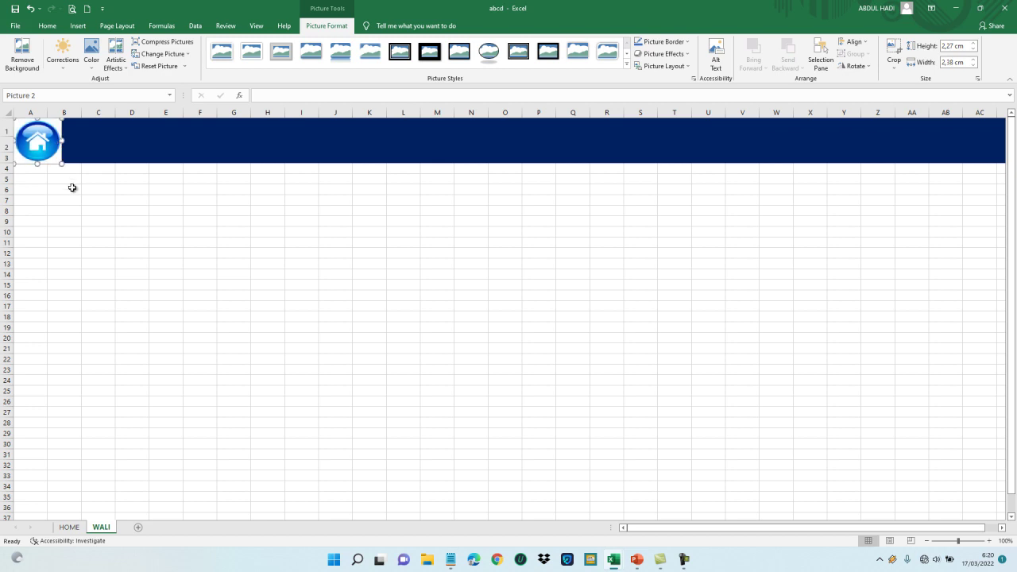
Draw a text box over the house icon and type HOME
{"action": "left_click", "coordinate": [72, 187]}
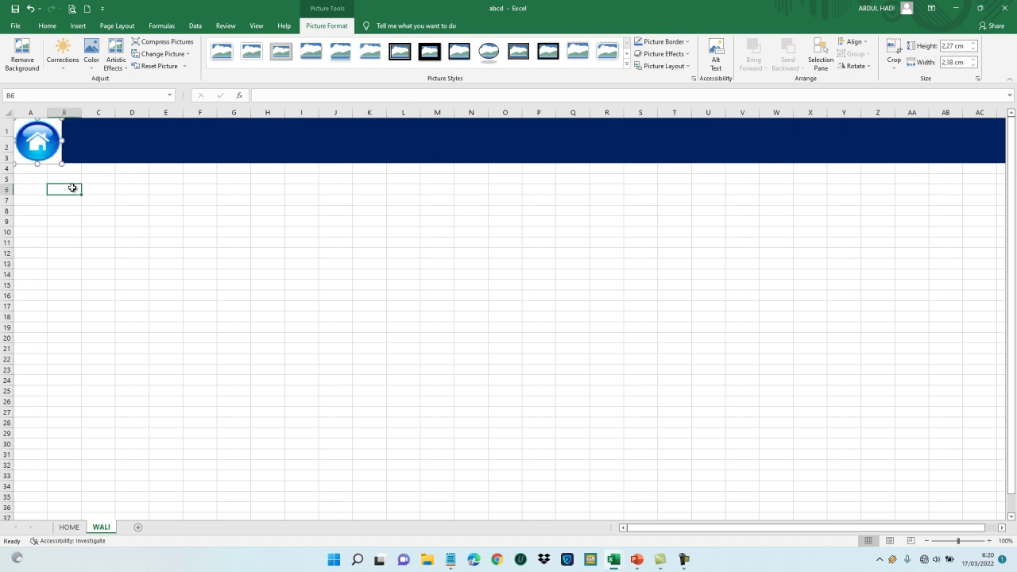
{"action": "left_click", "coordinate": [54, 142]}
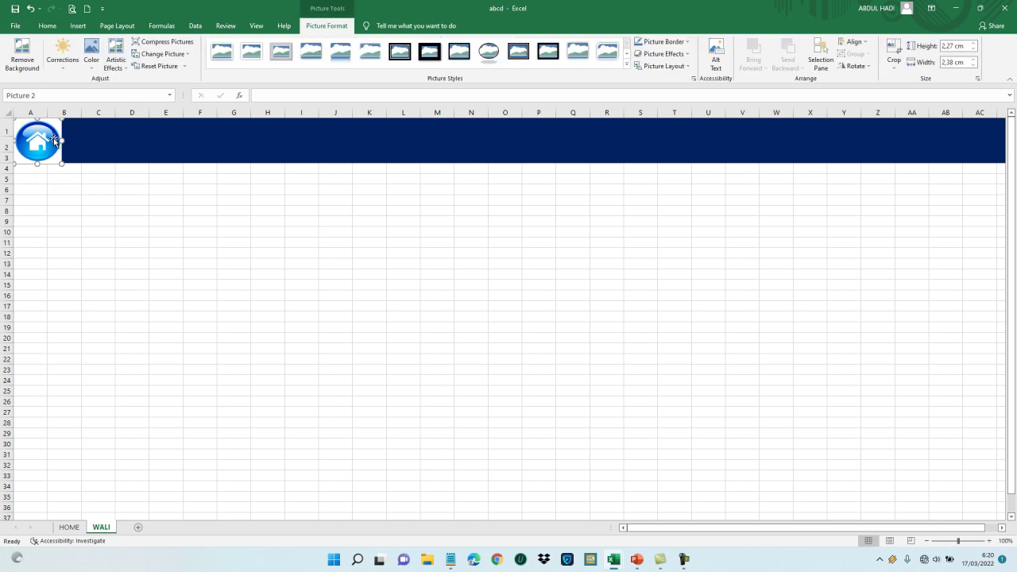
{"action": "left_click", "coordinate": [153, 212]}
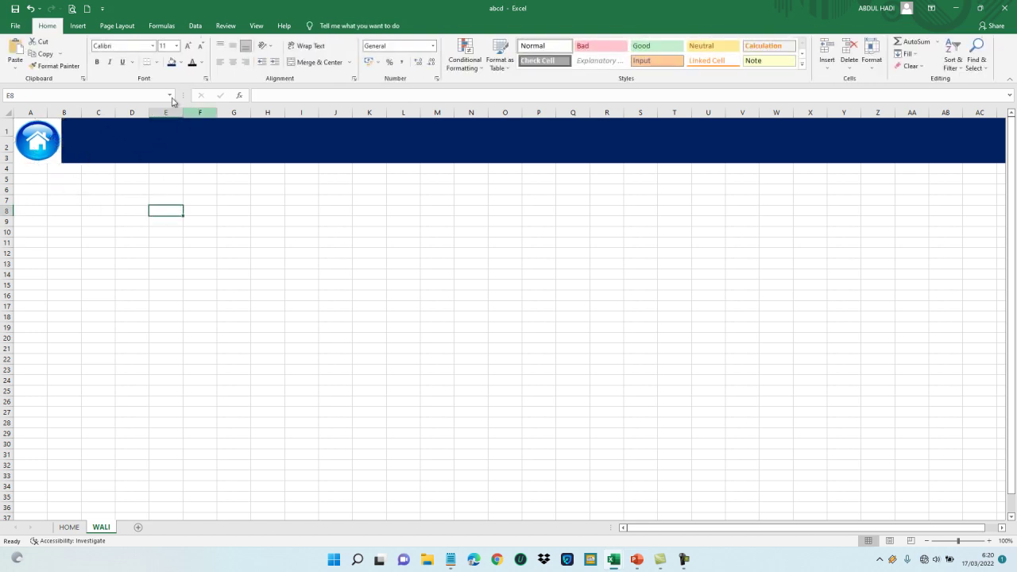
{"action": "left_click", "coordinate": [79, 28]}
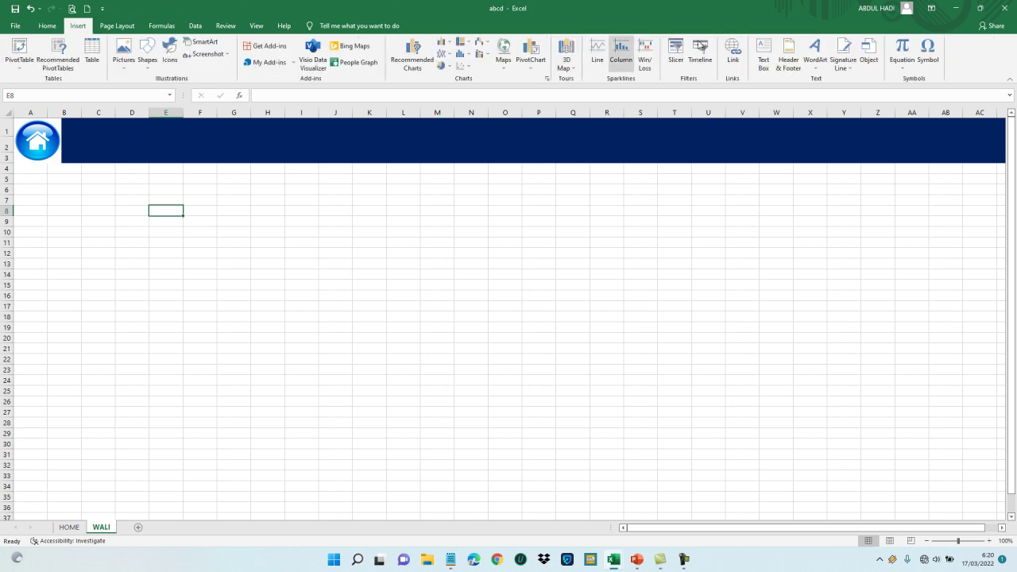
{"action": "left_click", "coordinate": [762, 62]}
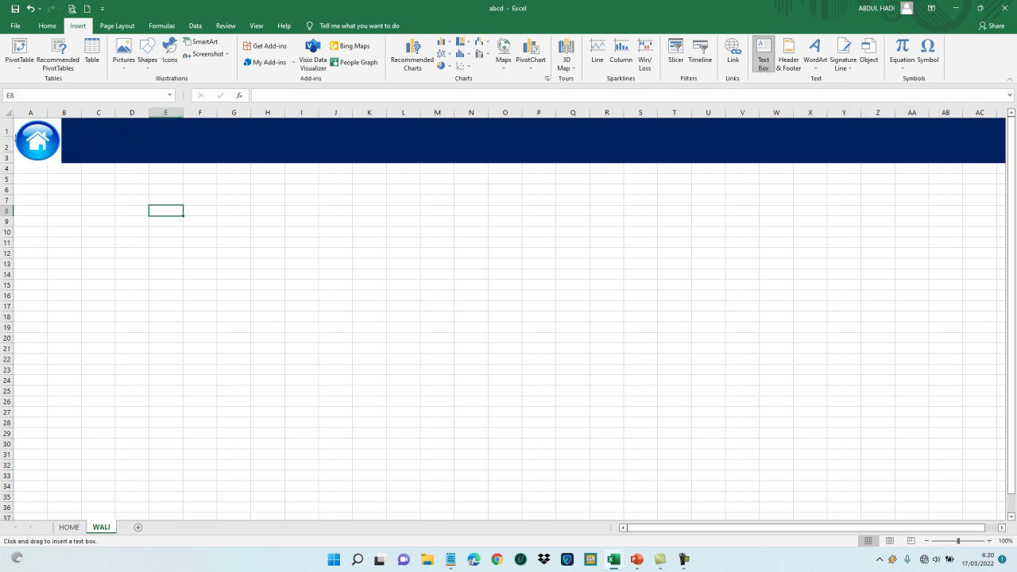
{"action": "left_click_drag", "start_coordinate": [15, 140], "coordinate": [68, 164]}
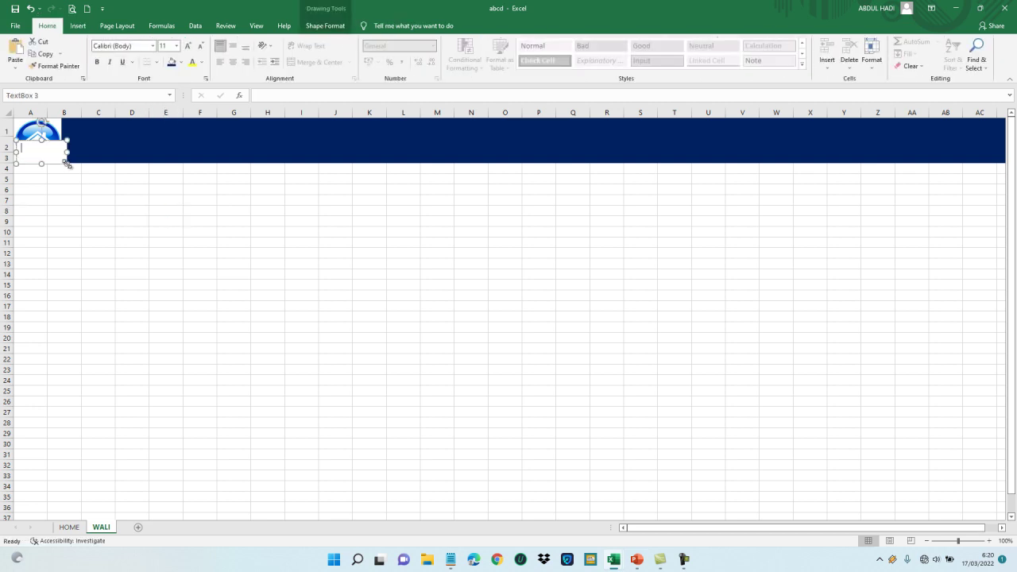
{"action": "type", "text": "HOME"}
Format HOME in Aharoni 14 pt, centred vertically and horizontally, and narrow the box
{"action": "key", "text": "ctrl+a"}
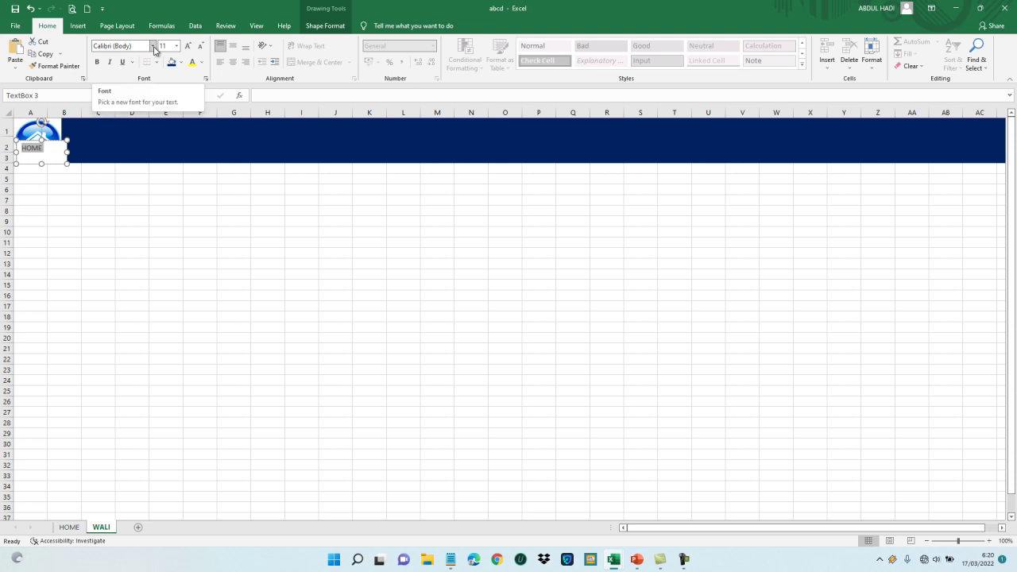
{"action": "left_click", "coordinate": [154, 46]}
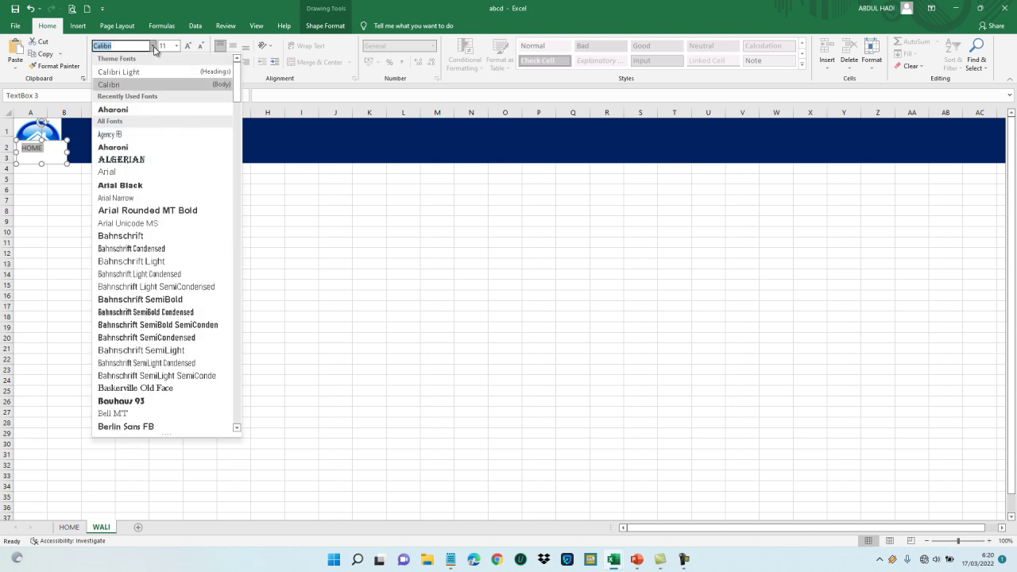
{"action": "left_click", "coordinate": [134, 111]}
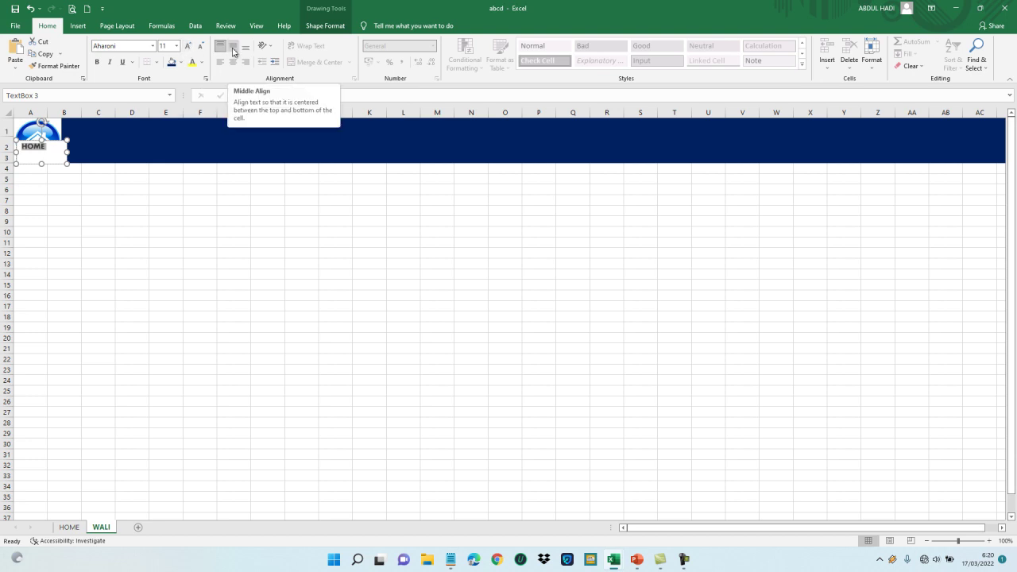
{"action": "left_click", "coordinate": [233, 51]}
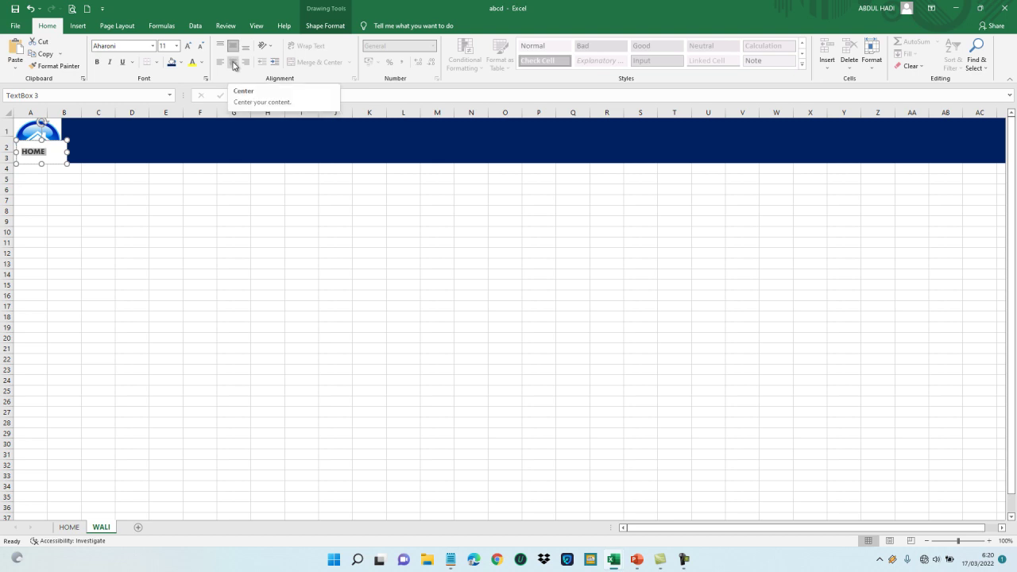
{"action": "left_click", "coordinate": [233, 63]}
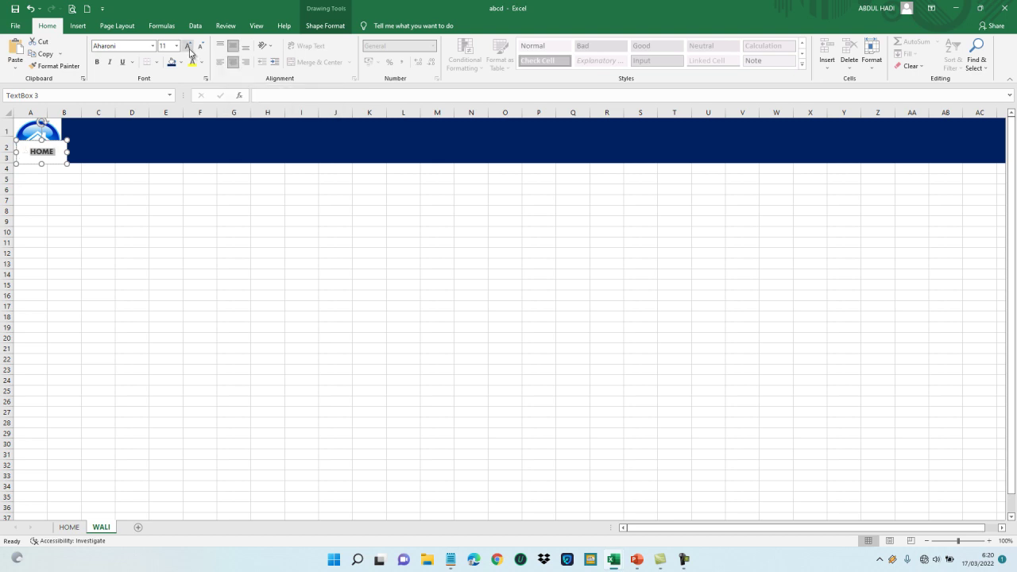
{"action": "left_click", "coordinate": [188, 47]}
{"action": "left_click", "coordinate": [188, 50]}
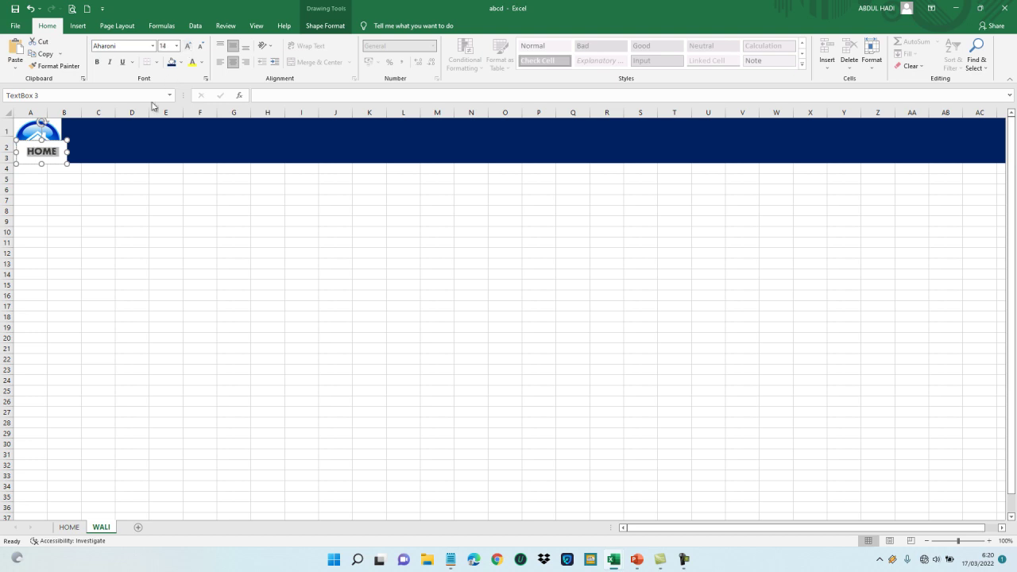
{"action": "left_click", "coordinate": [69, 153]}
{"action": "left_click_drag", "start_coordinate": [69, 152], "coordinate": [62, 150]}
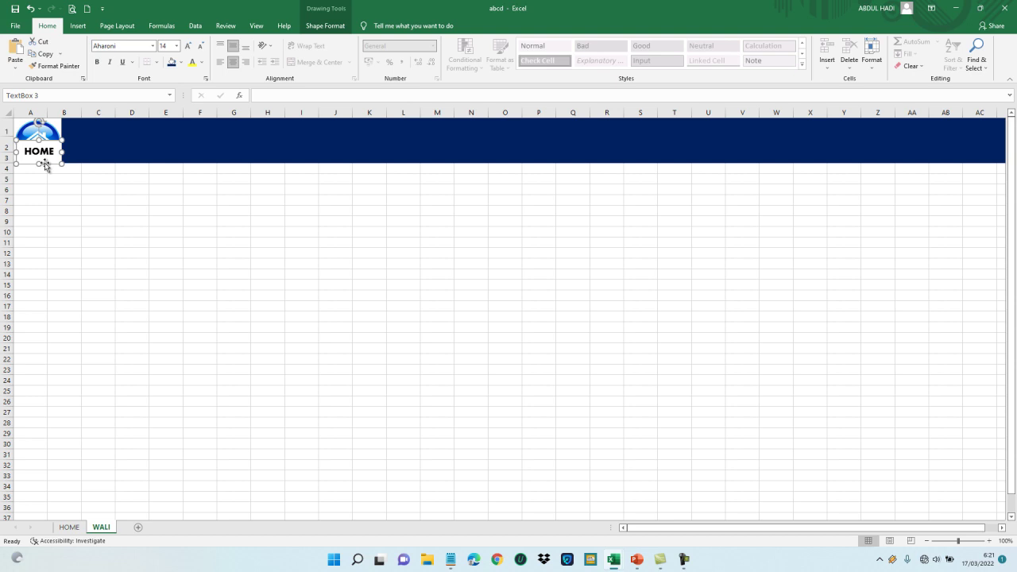
Set the HOME text box fill to No Fill
{"action": "right_click", "coordinate": [46, 165]}
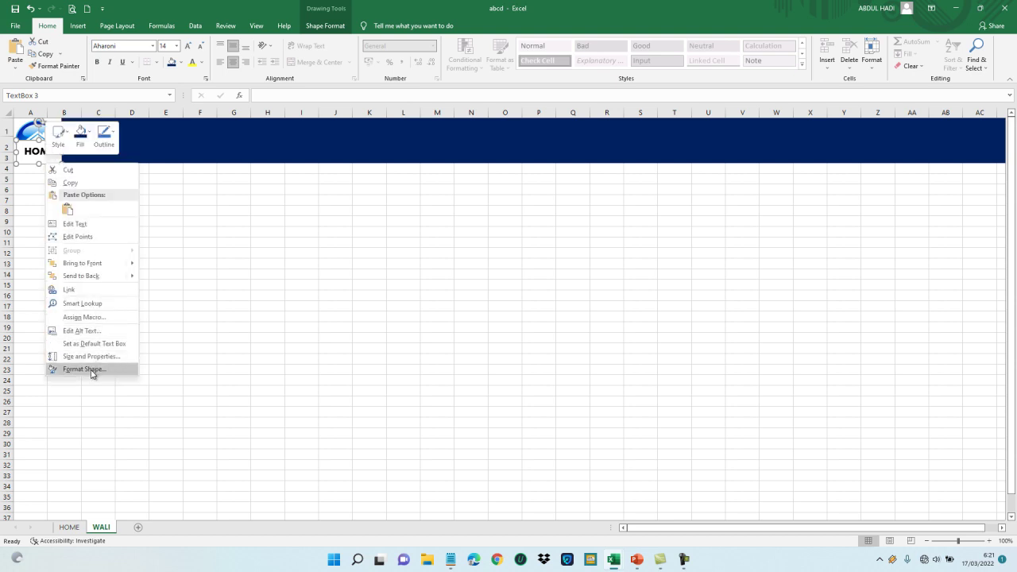
{"action": "left_click", "coordinate": [85, 369]}
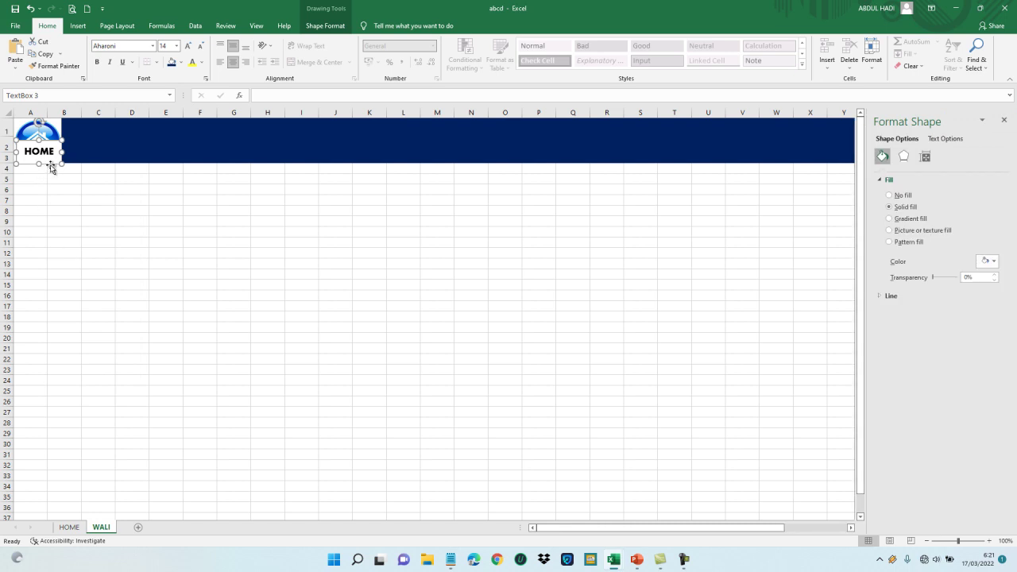
{"action": "right_click", "coordinate": [51, 167]}
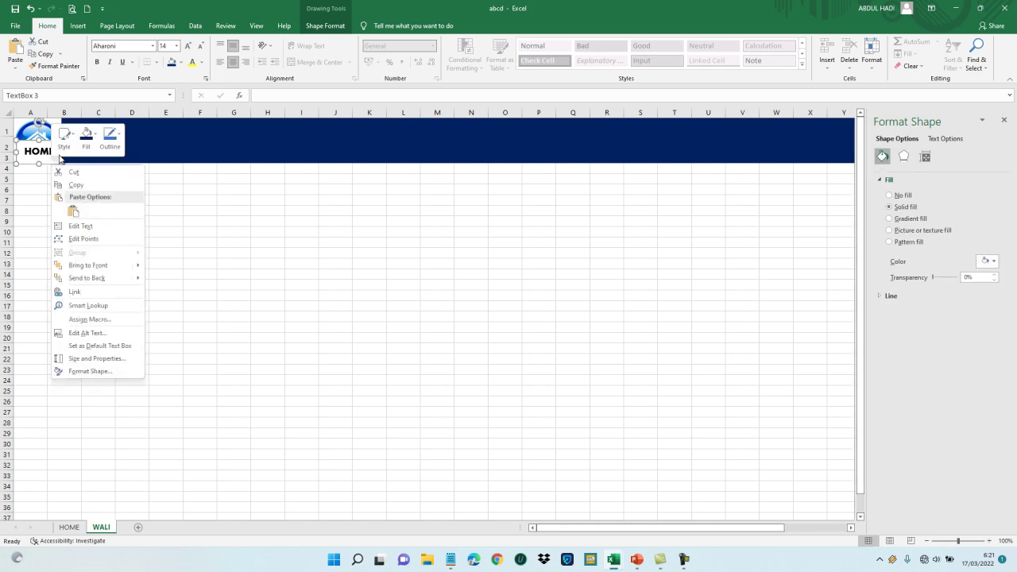
{"action": "left_click", "coordinate": [98, 138]}
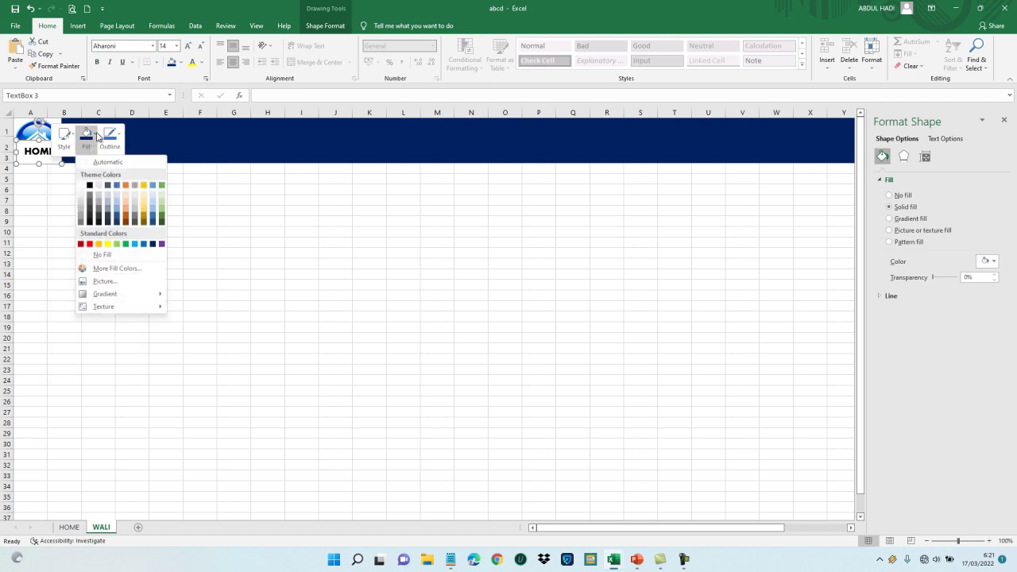
{"action": "left_click", "coordinate": [94, 256]}
Nudge the HOME label slightly left over the icon and close the Format Shape pane
{"action": "left_click", "coordinate": [68, 222]}
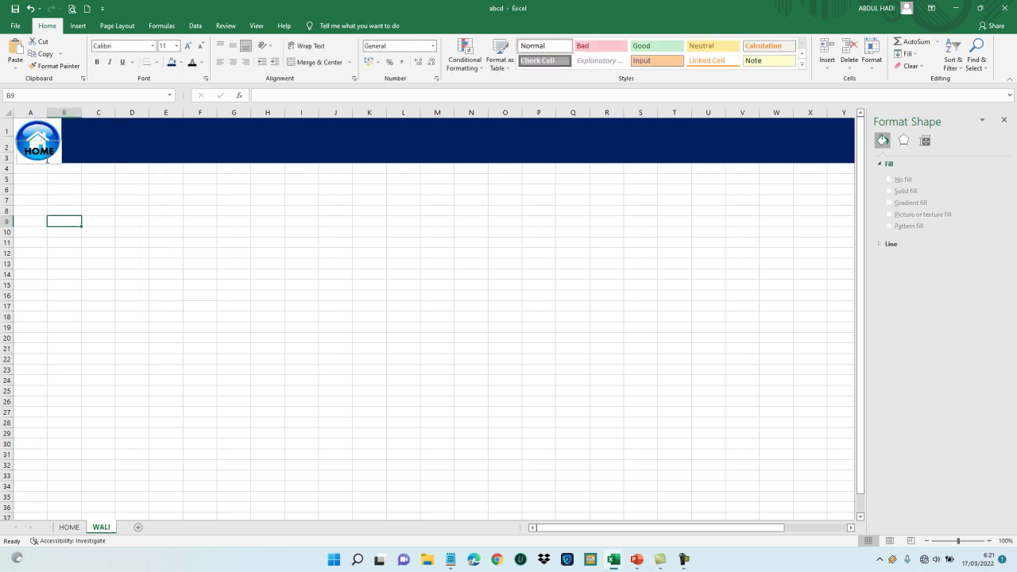
{"action": "left_click", "coordinate": [47, 160]}
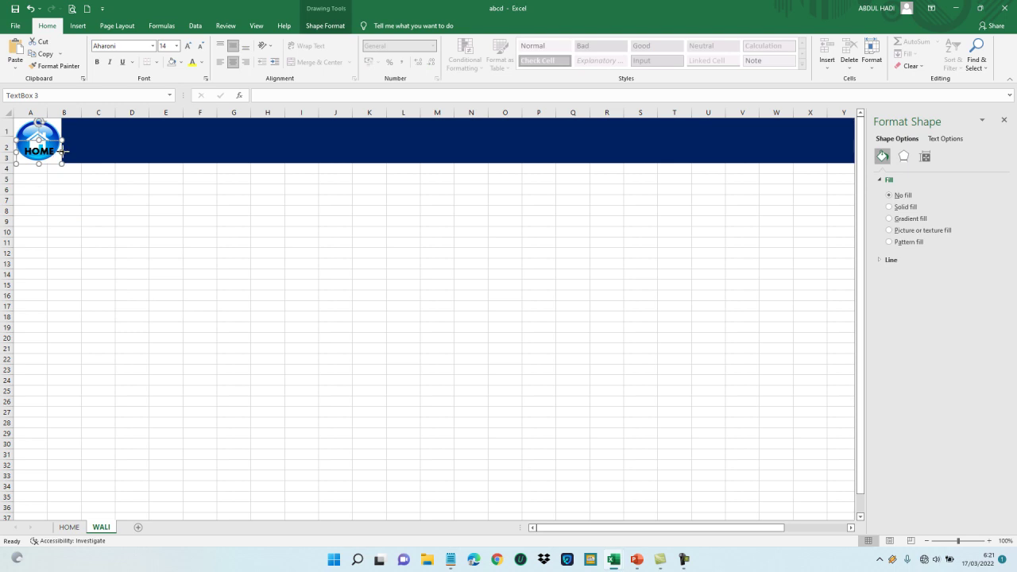
{"action": "left_click_drag", "start_coordinate": [64, 150], "coordinate": [58, 150]}
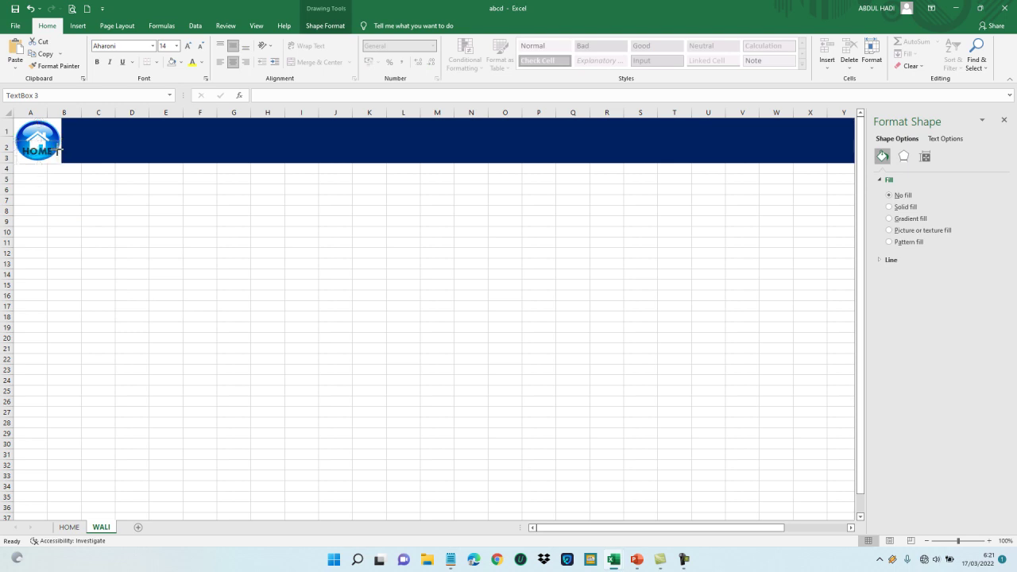
{"action": "left_click", "coordinate": [96, 208]}
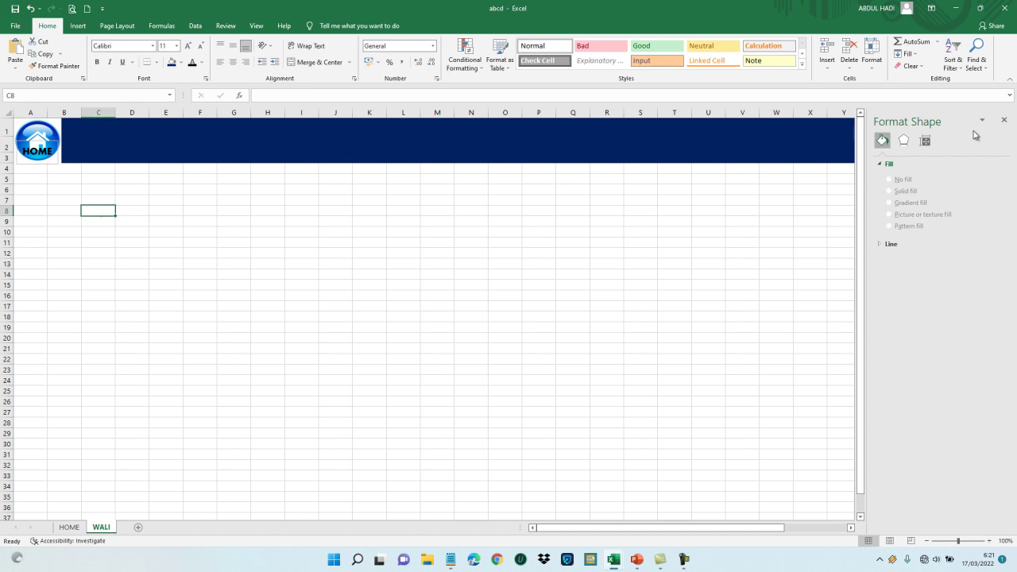
{"action": "left_click", "coordinate": [1005, 119]}
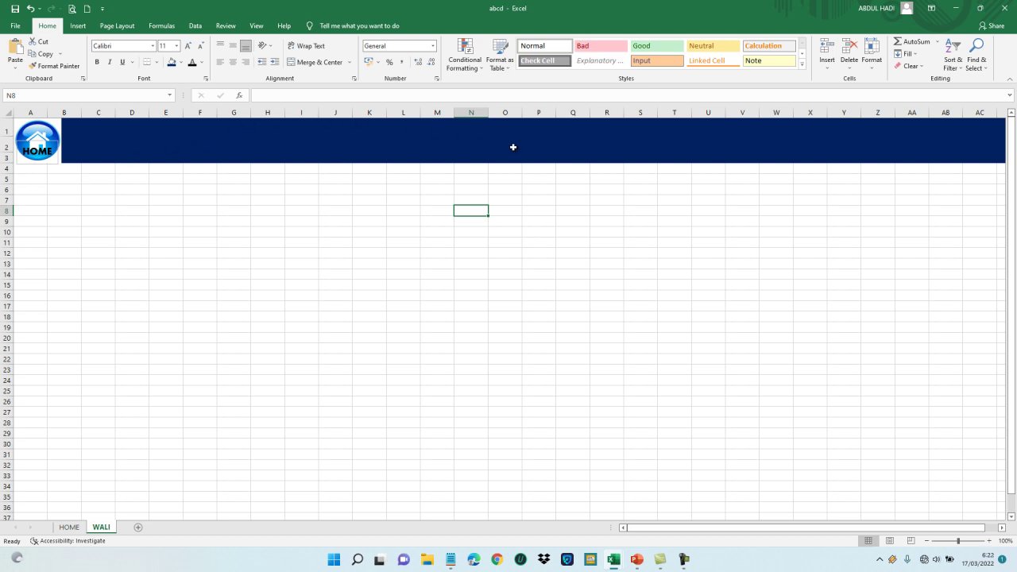
Draw a rounded rectangle beside the home icon and type DATA WALI KELAS in it
{"action": "left_click", "coordinate": [77, 26]}
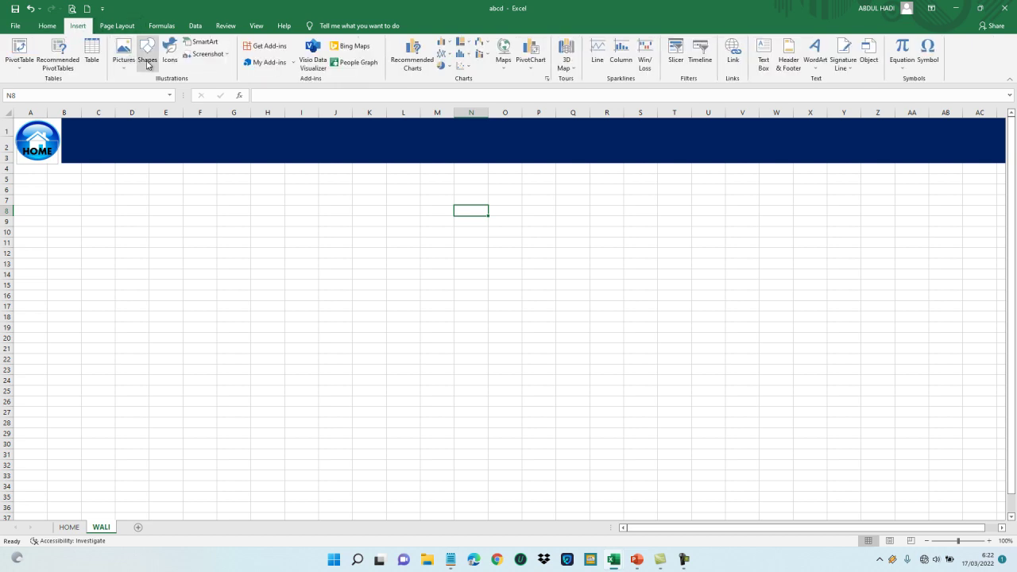
{"action": "left_click", "coordinate": [147, 62]}
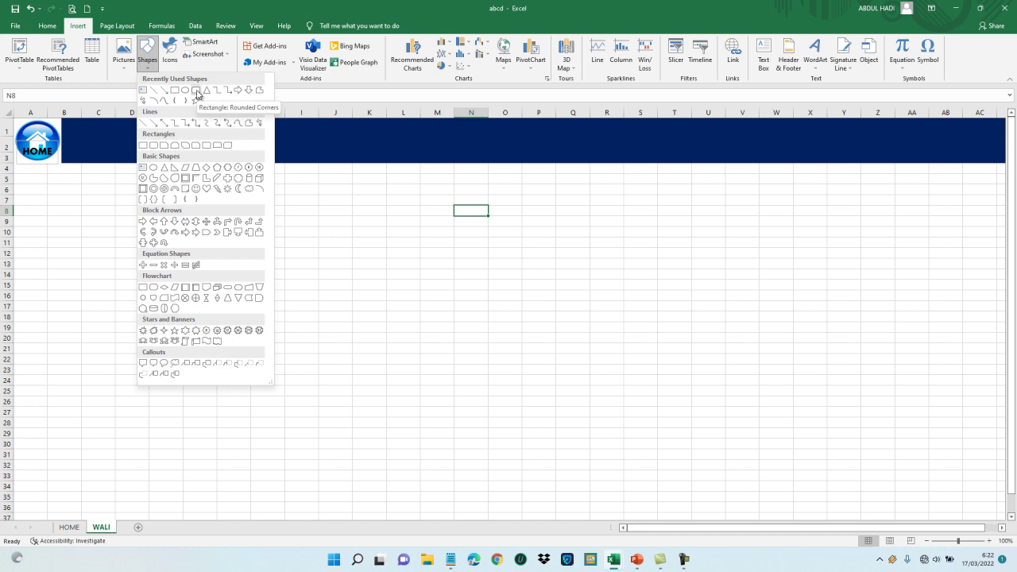
{"action": "left_click", "coordinate": [196, 90]}
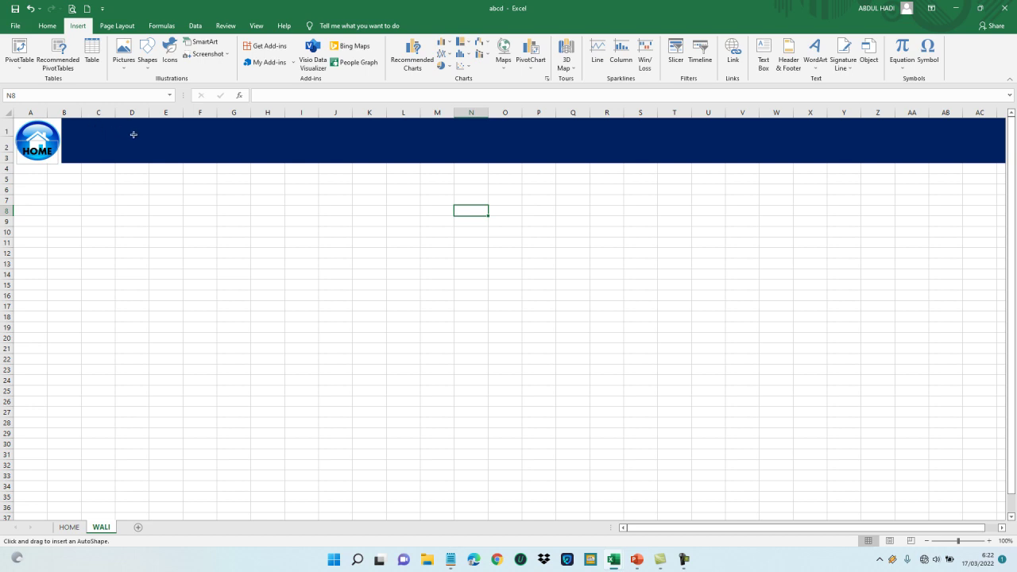
{"action": "left_click_drag", "start_coordinate": [139, 130], "coordinate": [264, 156]}
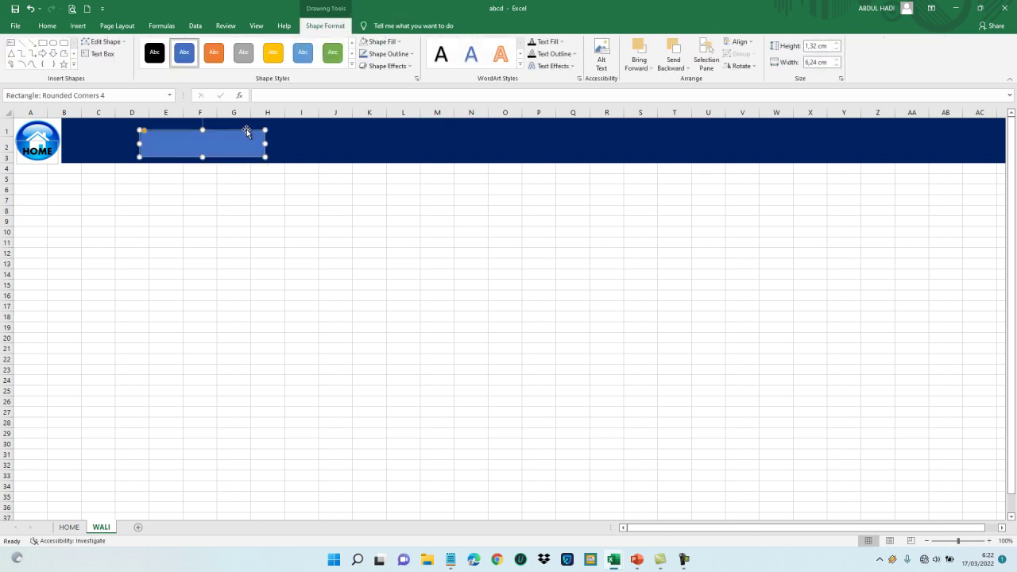
{"action": "key", "text": "Up"}
{"action": "key", "text": "Up"}
{"action": "key", "text": "Up"}
{"action": "key", "text": "Up"}
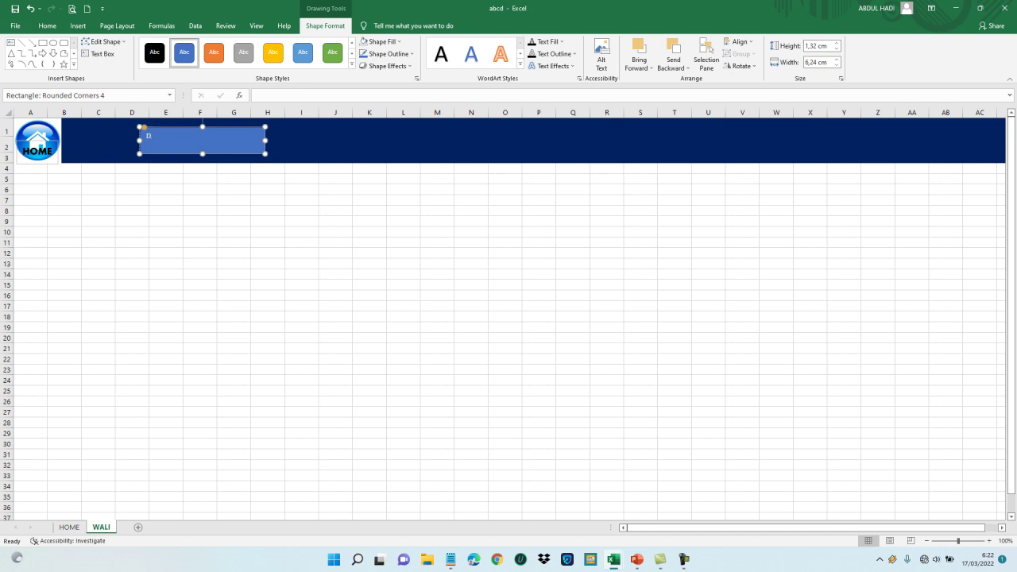
{"action": "type", "text": "DATA W"}
{"action": "type", "text": "ALI KELAS"}
{"action": "key", "text": "ctrl+a"}
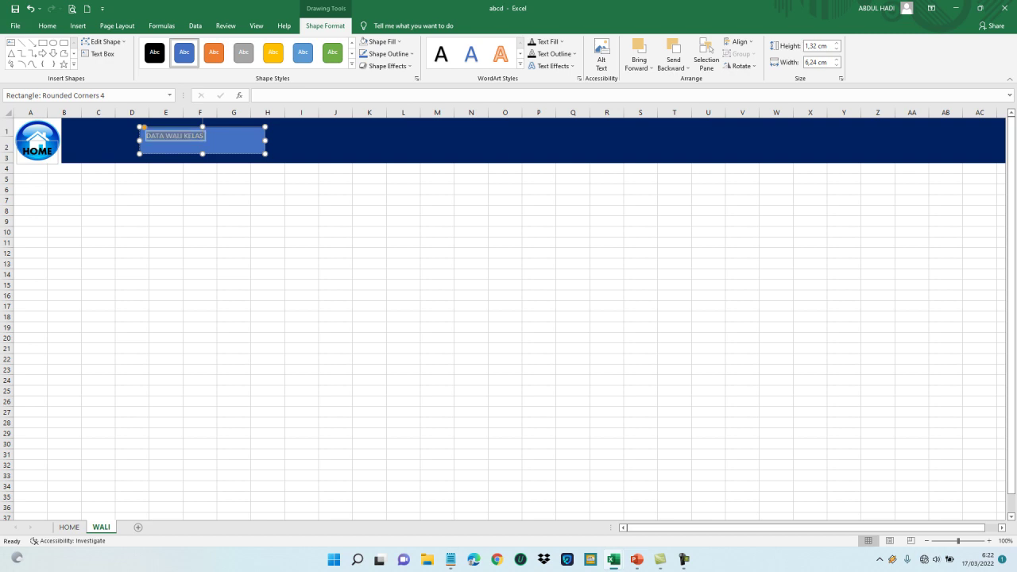
Centre the DATA WALI KELAS text both ways and set it to Aharoni 16 pt
{"action": "left_click", "coordinate": [51, 27]}
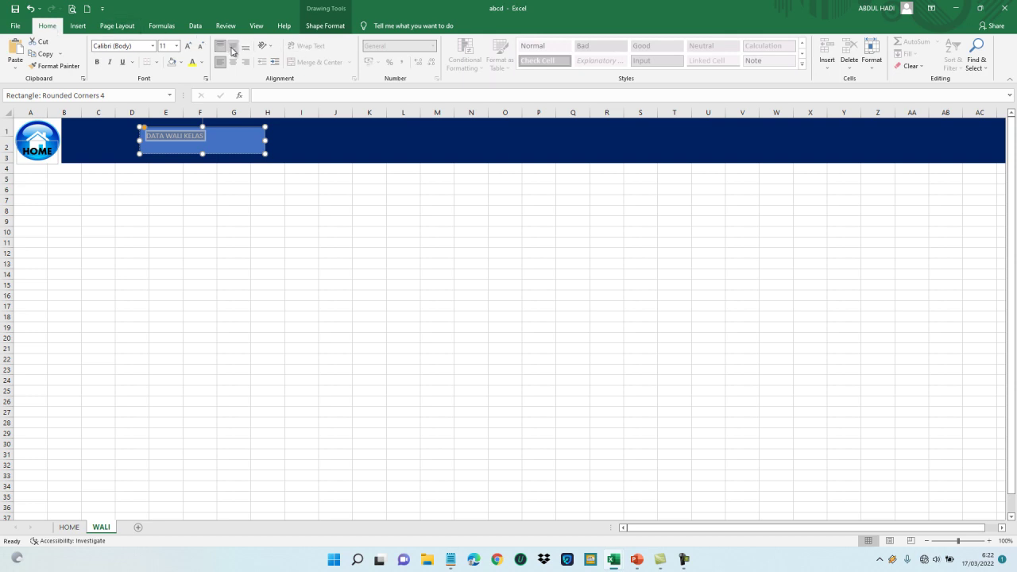
{"action": "left_click", "coordinate": [232, 47]}
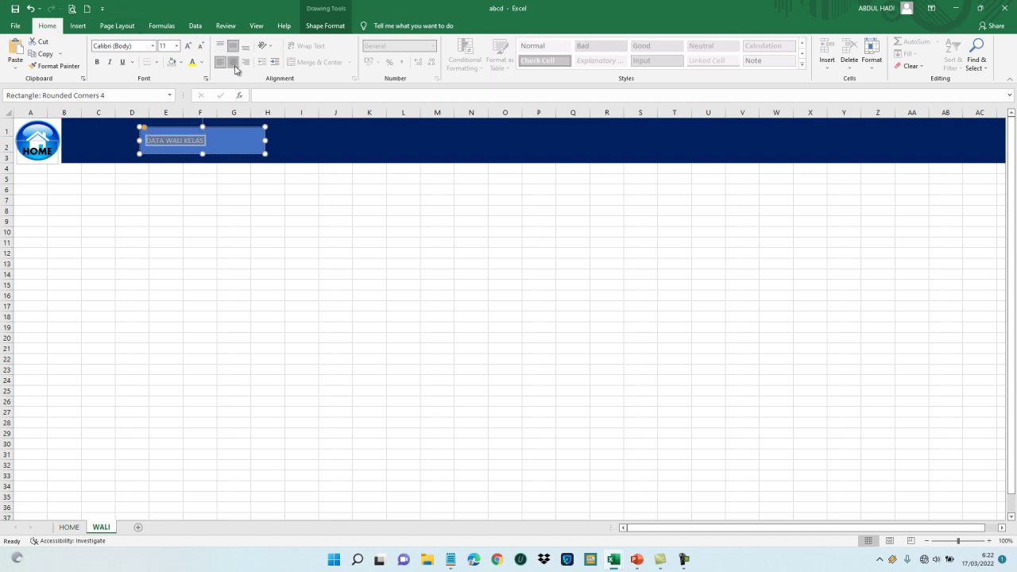
{"action": "left_click", "coordinate": [233, 64]}
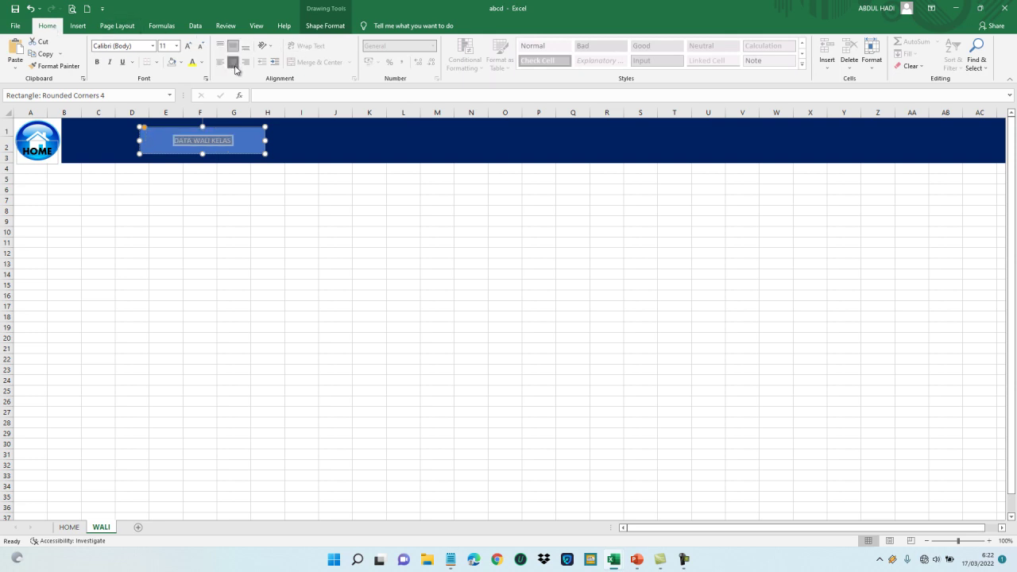
{"action": "left_click", "coordinate": [153, 47]}
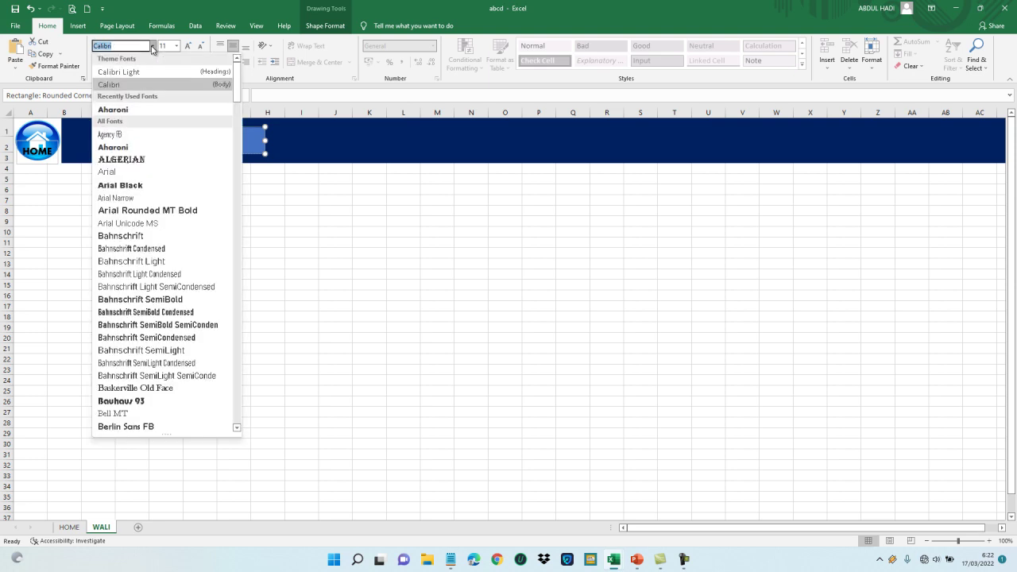
{"action": "left_click", "coordinate": [131, 111]}
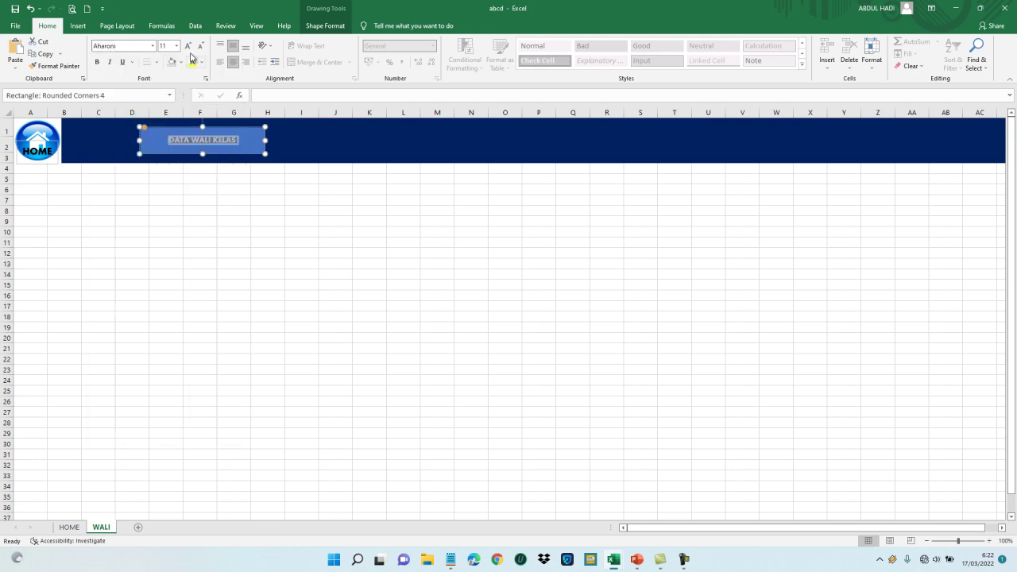
{"action": "left_click", "coordinate": [188, 48]}
{"action": "left_click", "coordinate": [189, 48]}
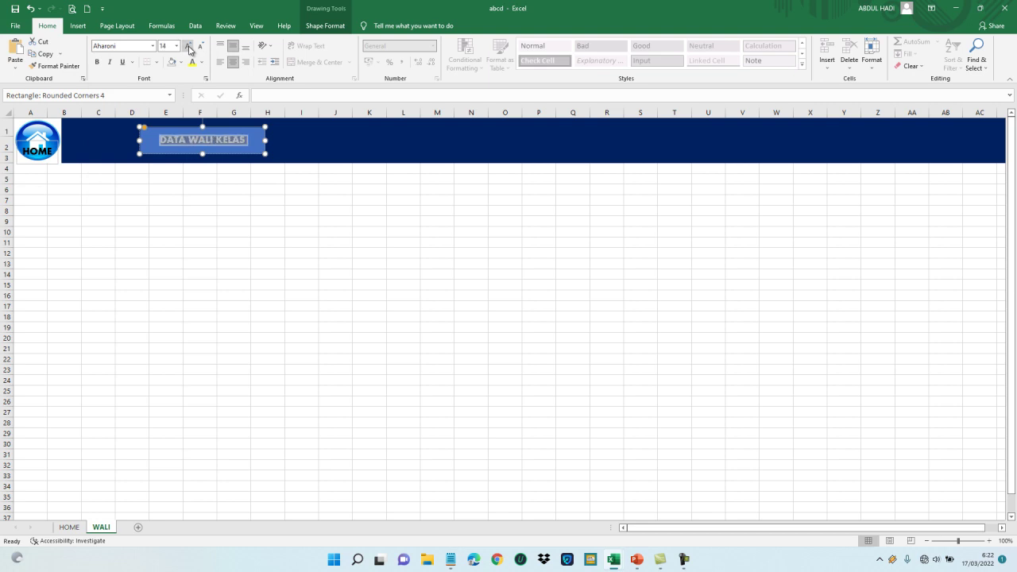
{"action": "left_click", "coordinate": [189, 48]}
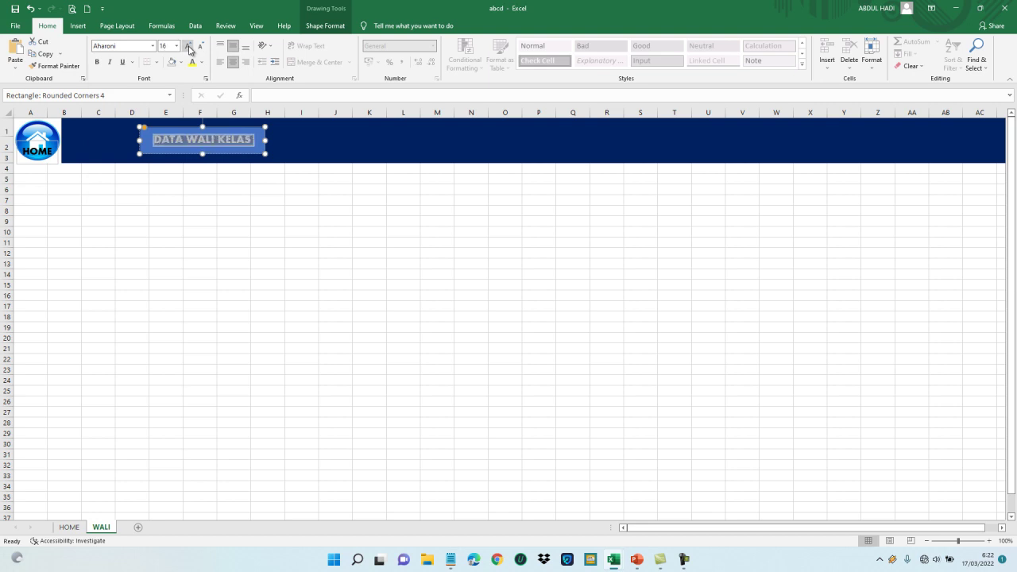
{"action": "right_click", "coordinate": [236, 153]}
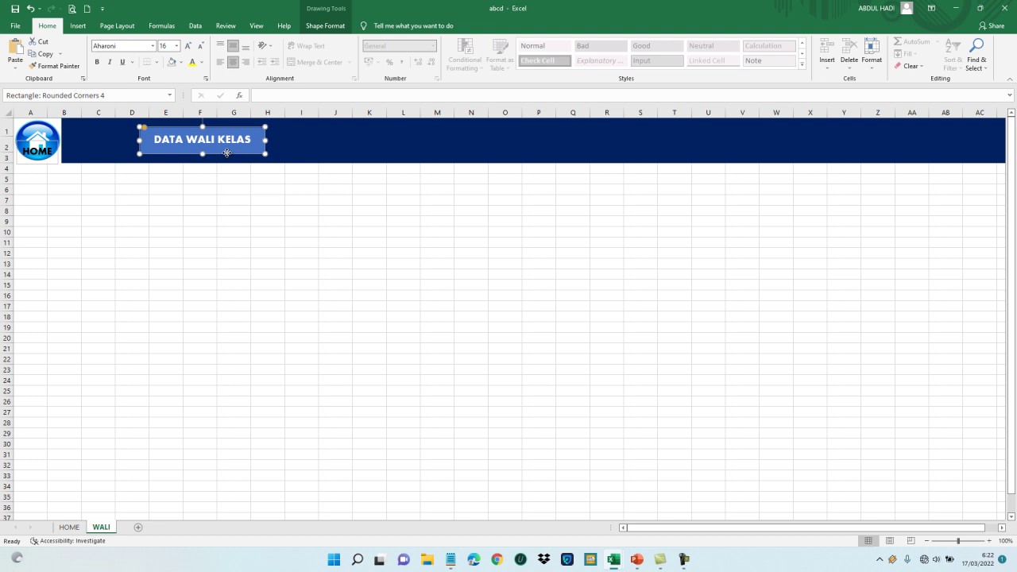
{"action": "right_click", "coordinate": [229, 155]}
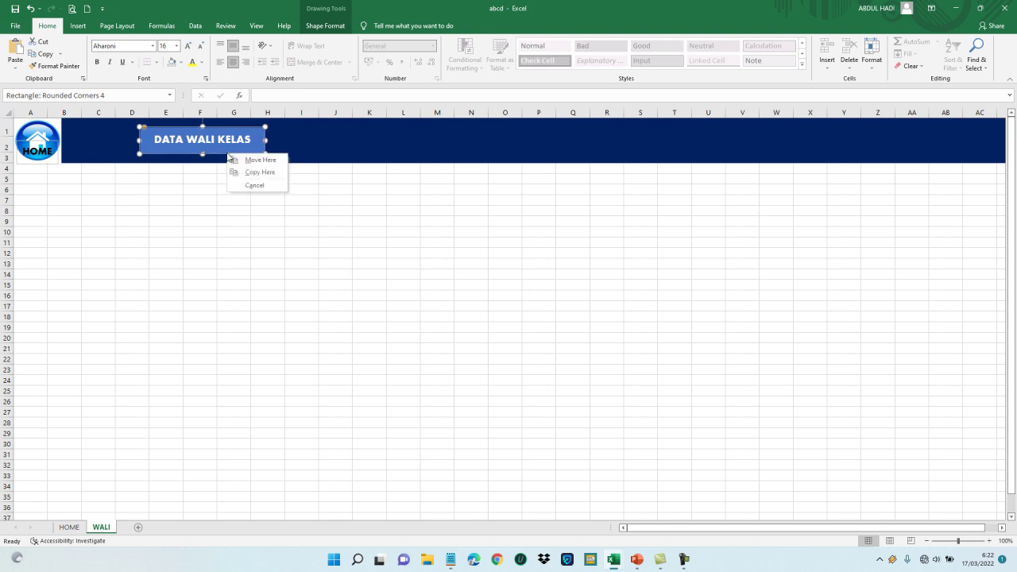
Set the DATA WALI KELAS button's property to Don't move or size with cells
{"action": "left_click", "coordinate": [265, 134]}
{"action": "right_click", "coordinate": [265, 135]}
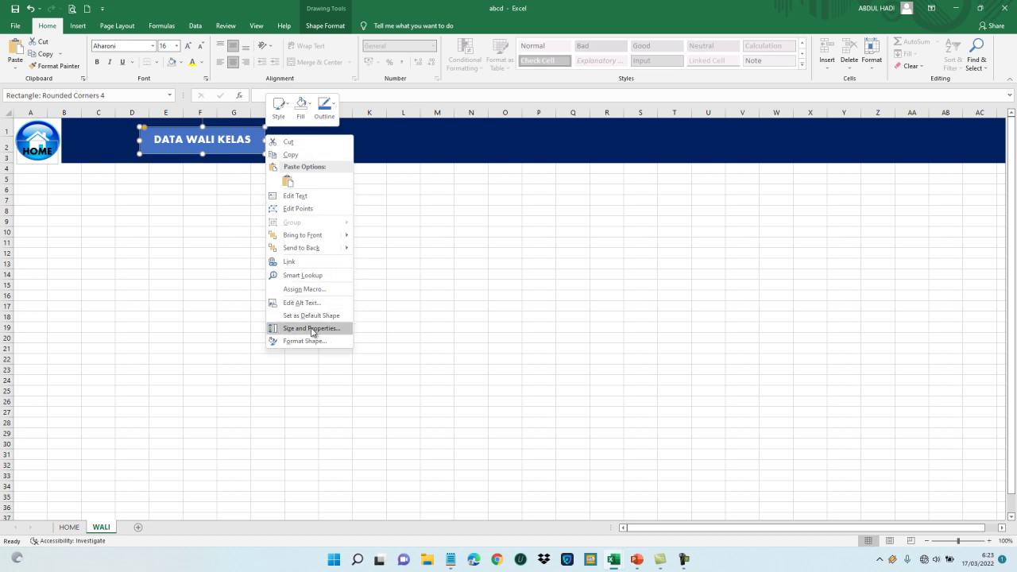
{"action": "left_click", "coordinate": [312, 329]}
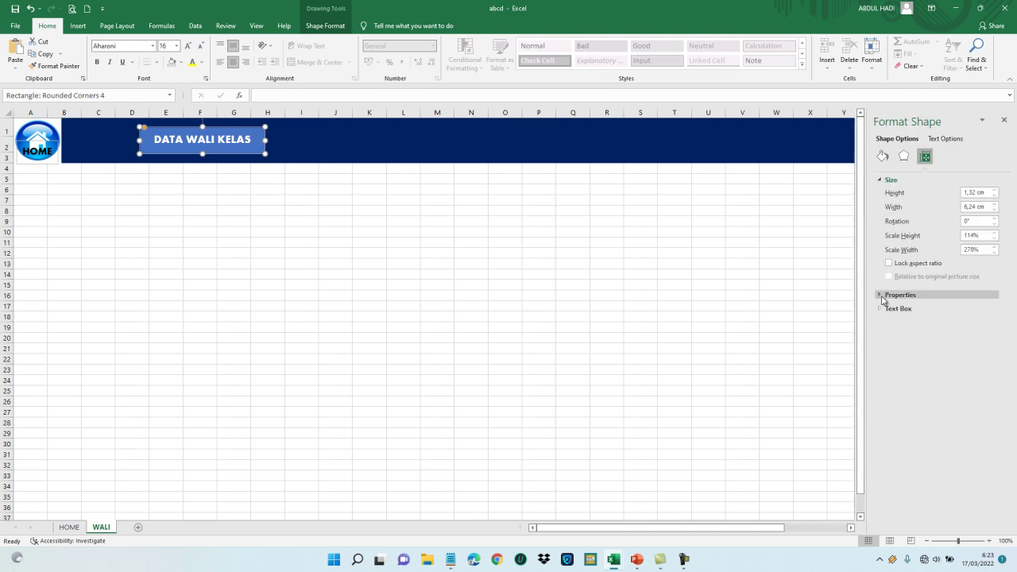
{"action": "left_click", "coordinate": [883, 299]}
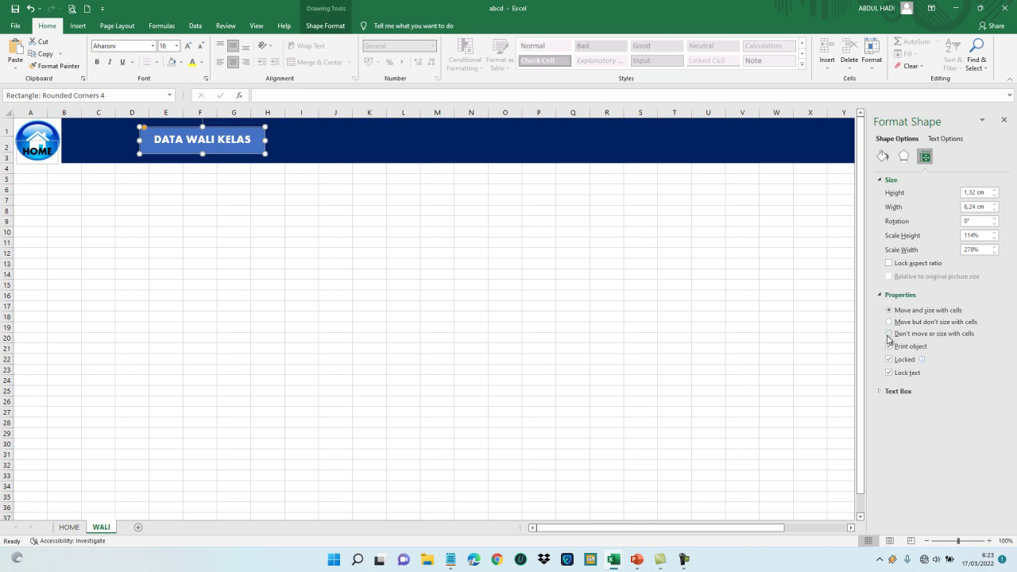
{"action": "left_click", "coordinate": [889, 334]}
{"action": "left_click", "coordinate": [1004, 125]}
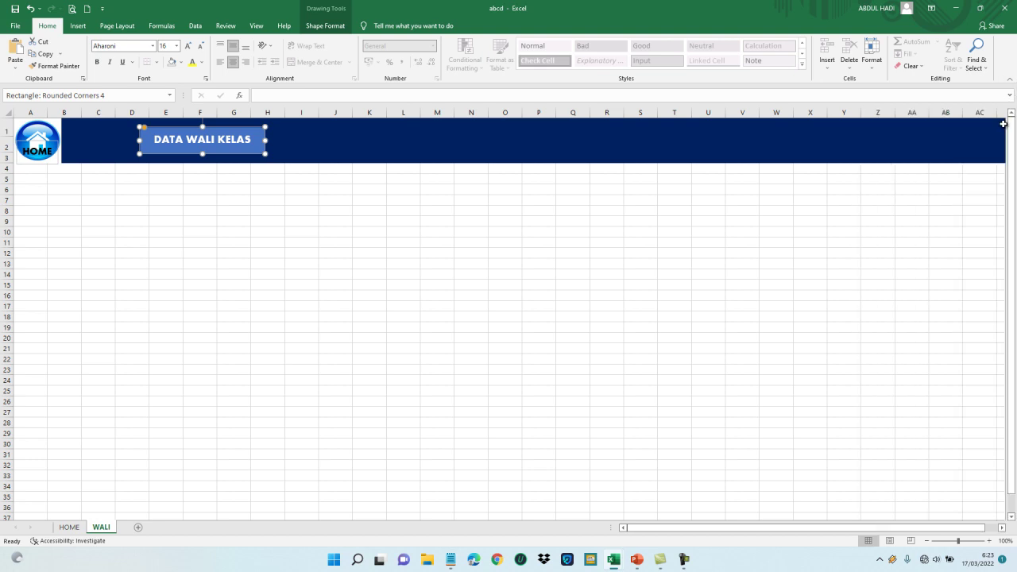
{"action": "left_click", "coordinate": [224, 210]}
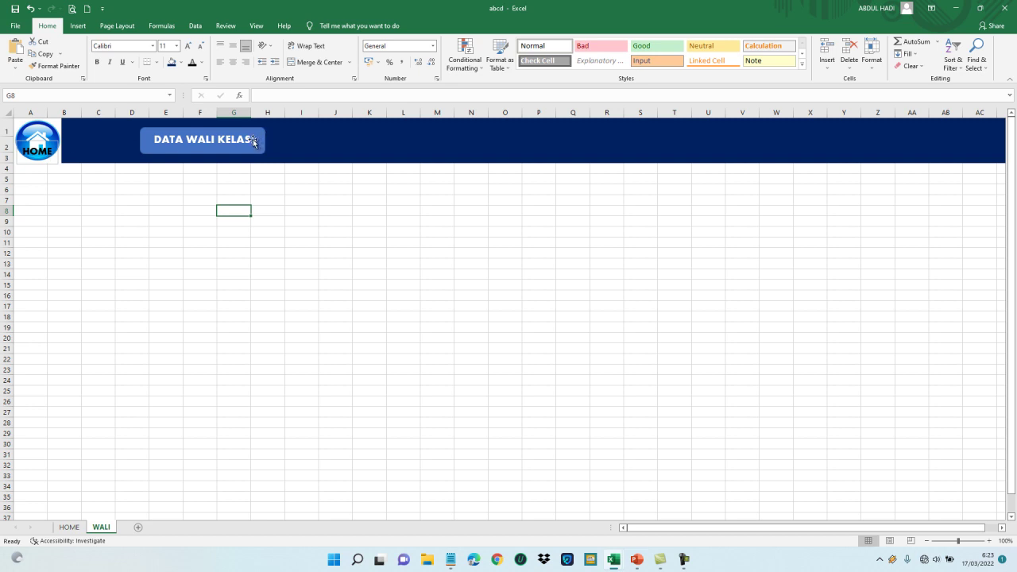
Adjust column F's width at the F/G border and confirm the DATA WALI KELAS button stays unchanged
{"action": "left_click", "coordinate": [249, 130]}
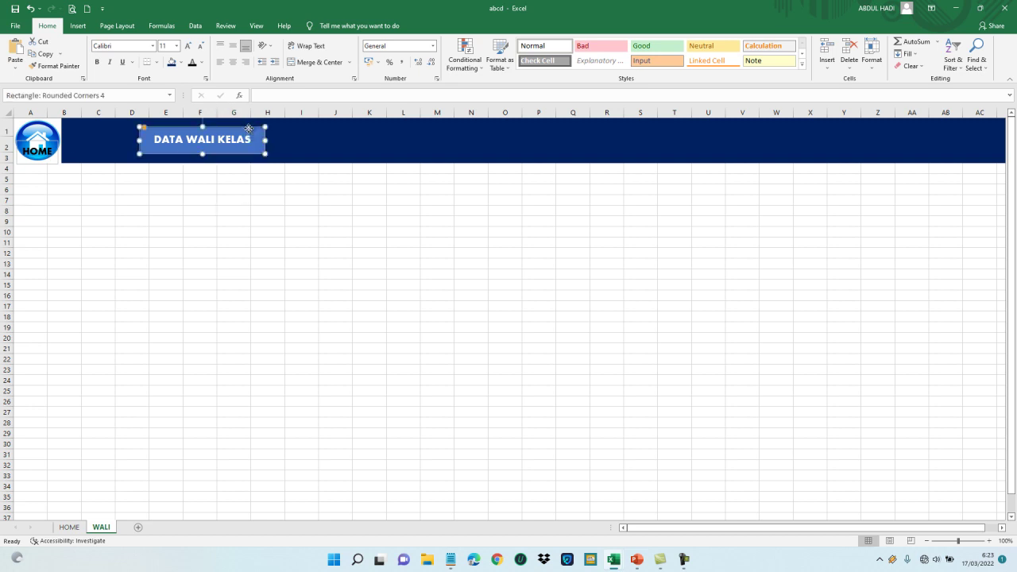
{"action": "left_click", "coordinate": [233, 198]}
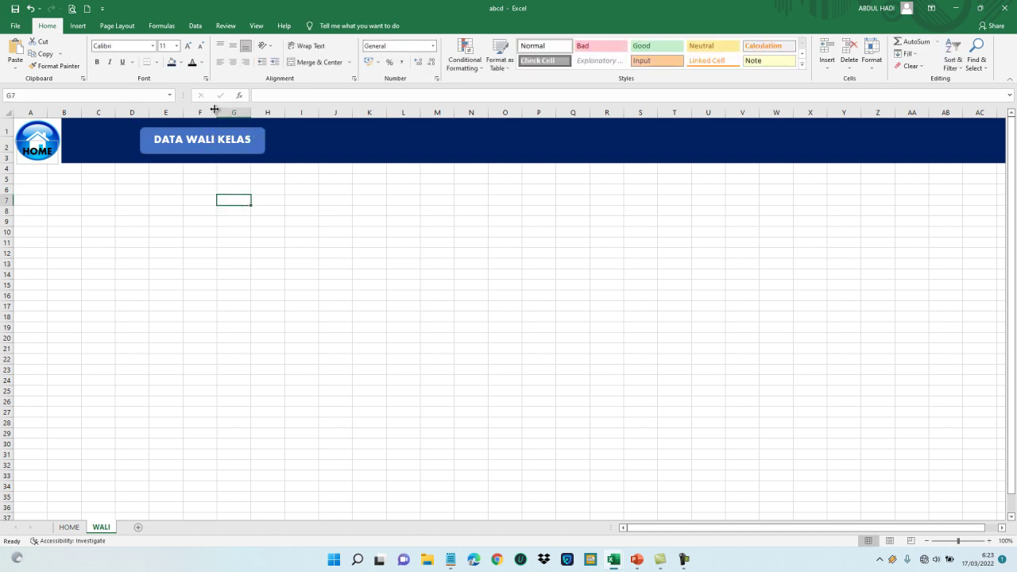
{"action": "left_click_drag", "start_coordinate": [217, 113], "coordinate": [232, 112]}
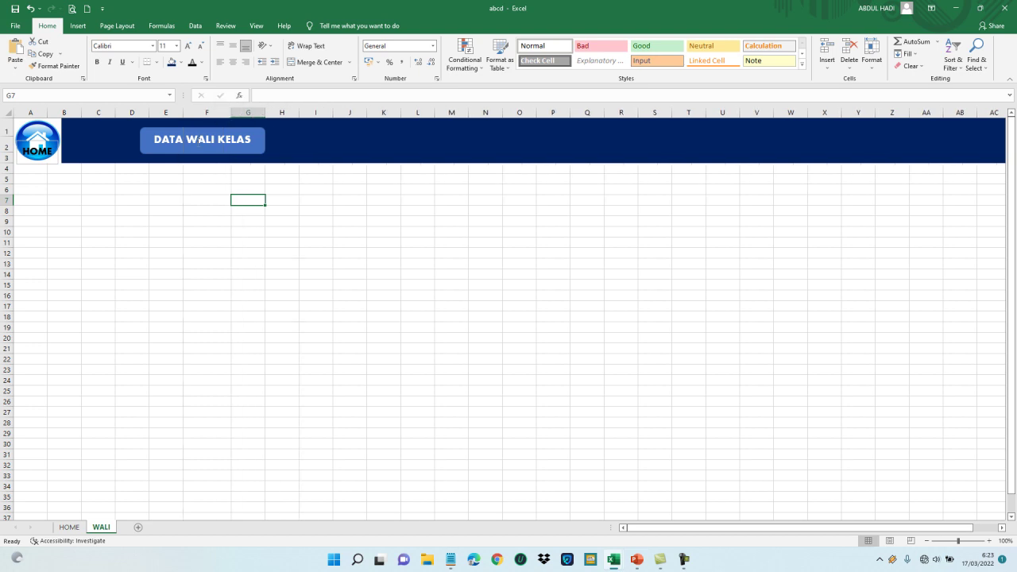
{"action": "left_click", "coordinate": [225, 125]}
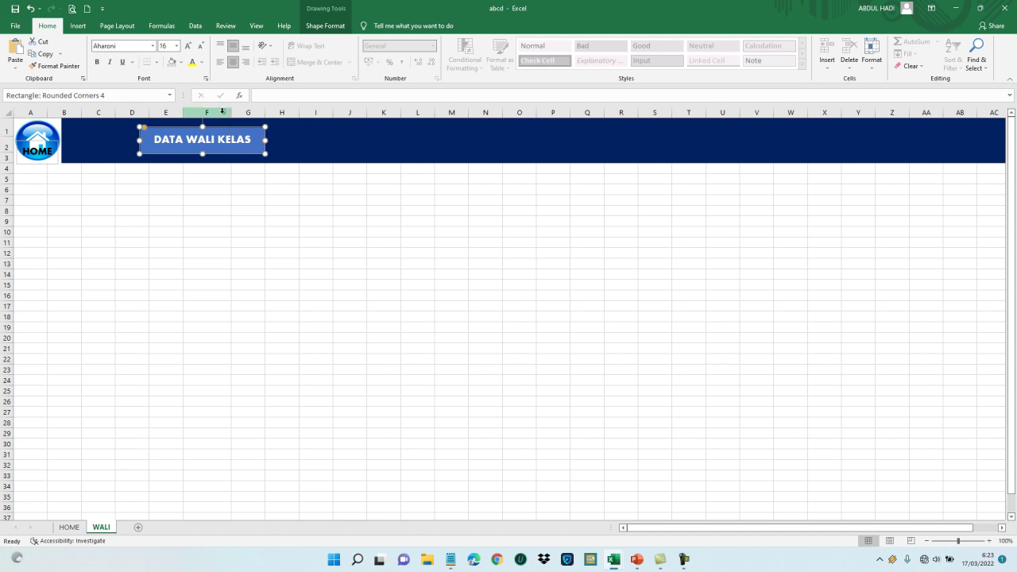
{"action": "mouse_move", "coordinate": [232, 112]}
{"action": "left_mouse_down"}
{"action": "mouse_move", "coordinate": [207, 109]}
{"action": "mouse_move", "coordinate": [219, 113]}
{"action": "left_mouse_up"}
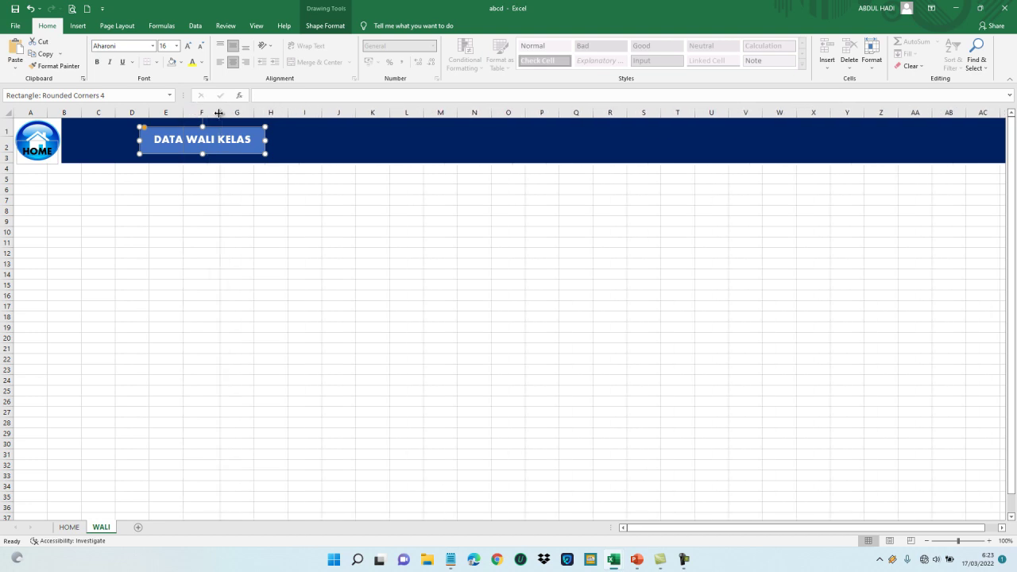
{"action": "left_click", "coordinate": [272, 196]}
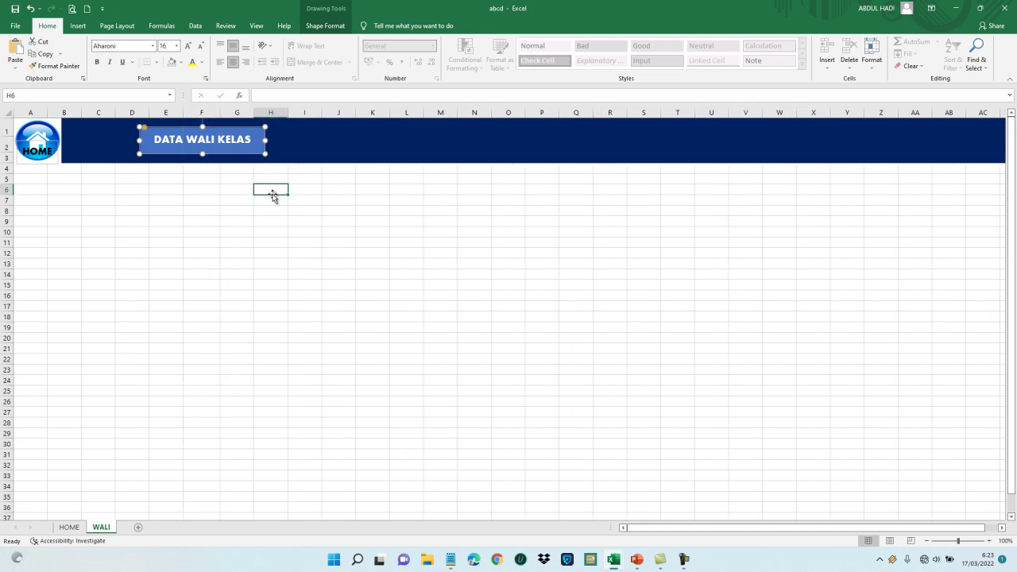
{"action": "left_click", "coordinate": [250, 130]}
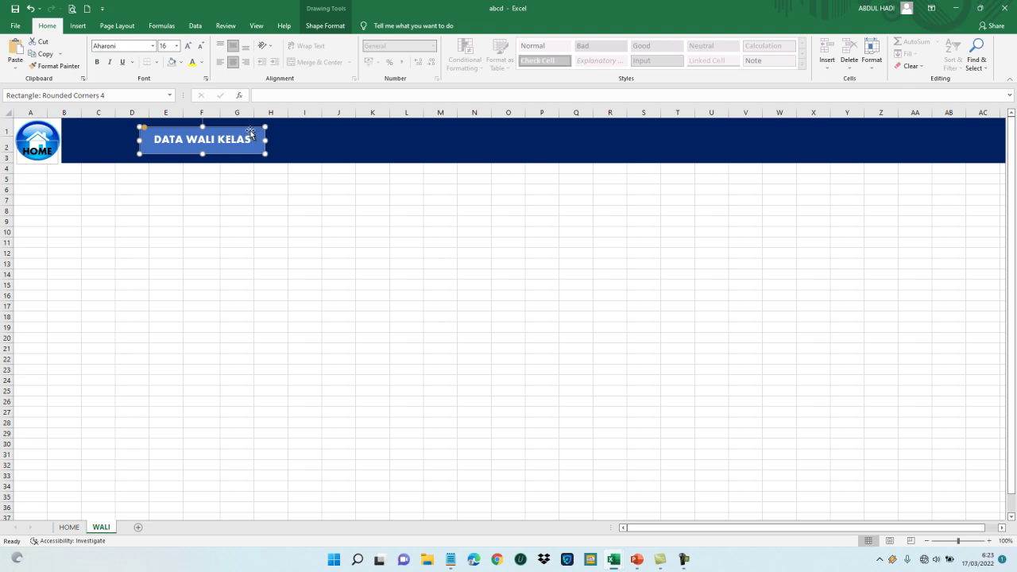
Copy the DATA WALI KELAS button and place the copy over columns K to N
{"action": "left_click", "coordinate": [46, 54]}
{"action": "left_click", "coordinate": [15, 49]}
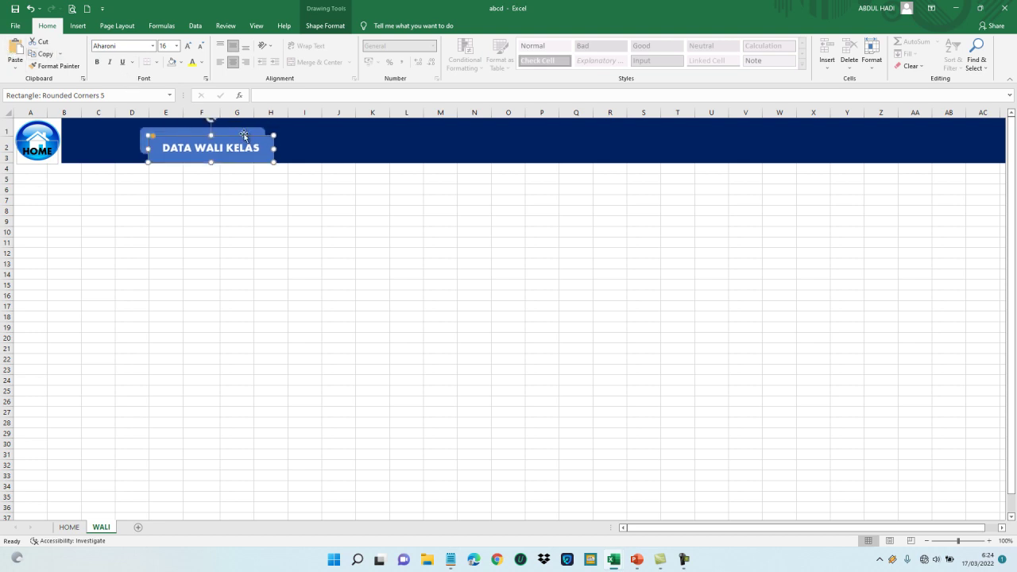
{"action": "mouse_move", "coordinate": [256, 136]}
{"action": "left_mouse_down"}
{"action": "mouse_move", "coordinate": [431, 137]}
{"action": "mouse_move", "coordinate": [467, 127]}
{"action": "left_mouse_up"}
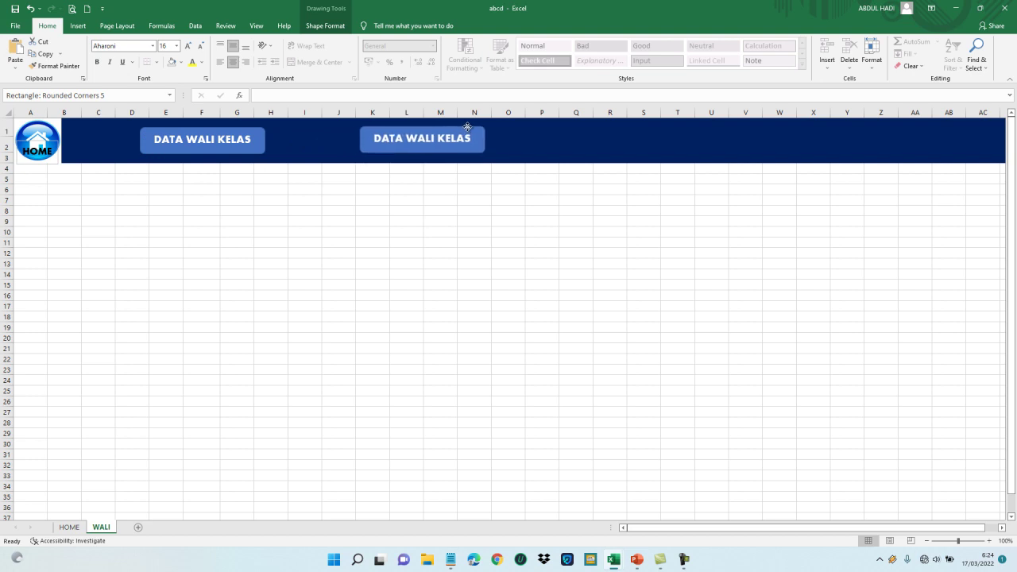
{"action": "left_click_drag", "start_coordinate": [467, 127], "coordinate": [467, 127]}
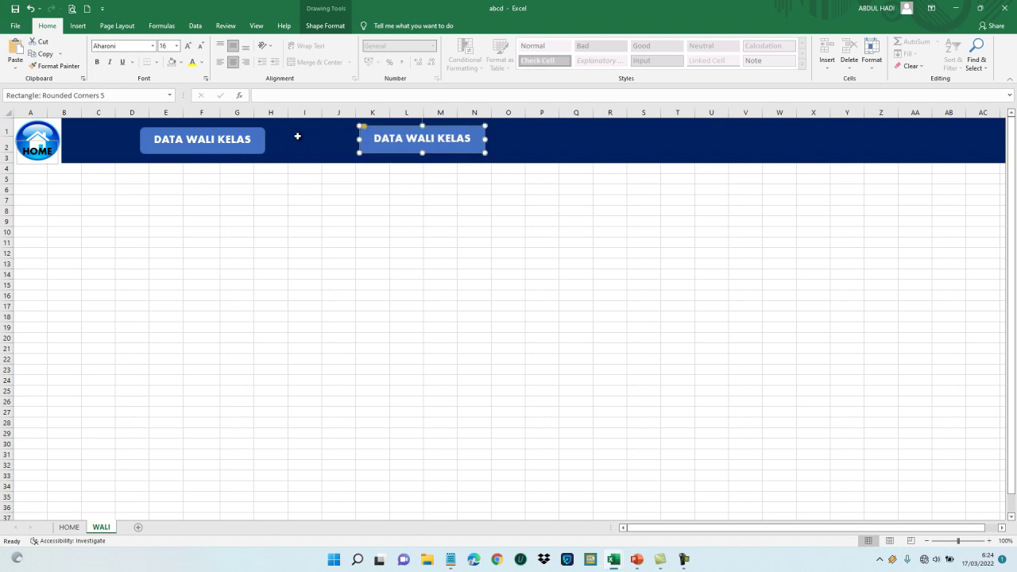
Duplicate both buttons with Ctrl+D and position the duplicates around columns Q–U and X–AA
{"action": "left_click", "coordinate": [257, 137], "text": "ctrl"}
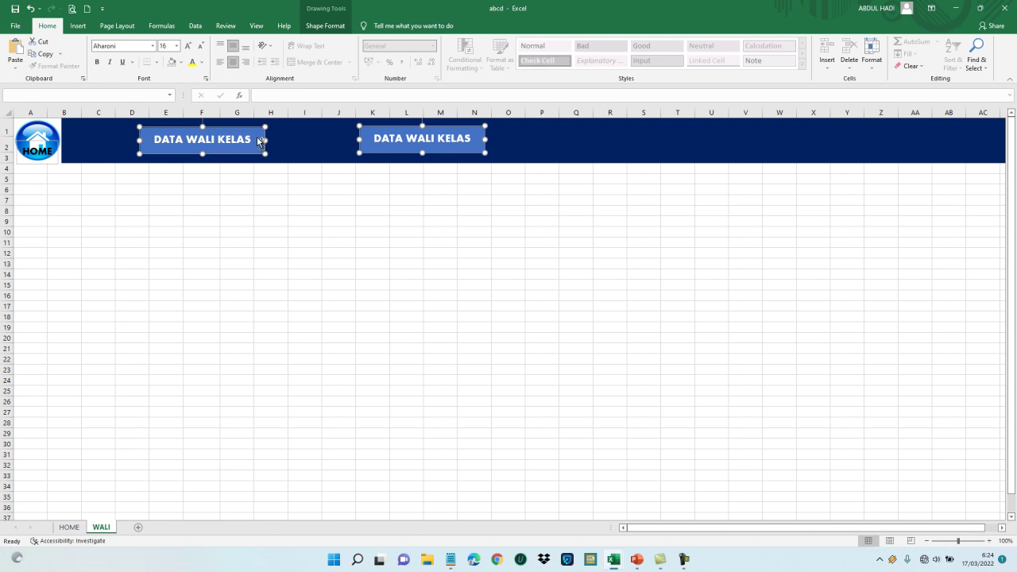
{"action": "key", "text": "ctrl+d"}
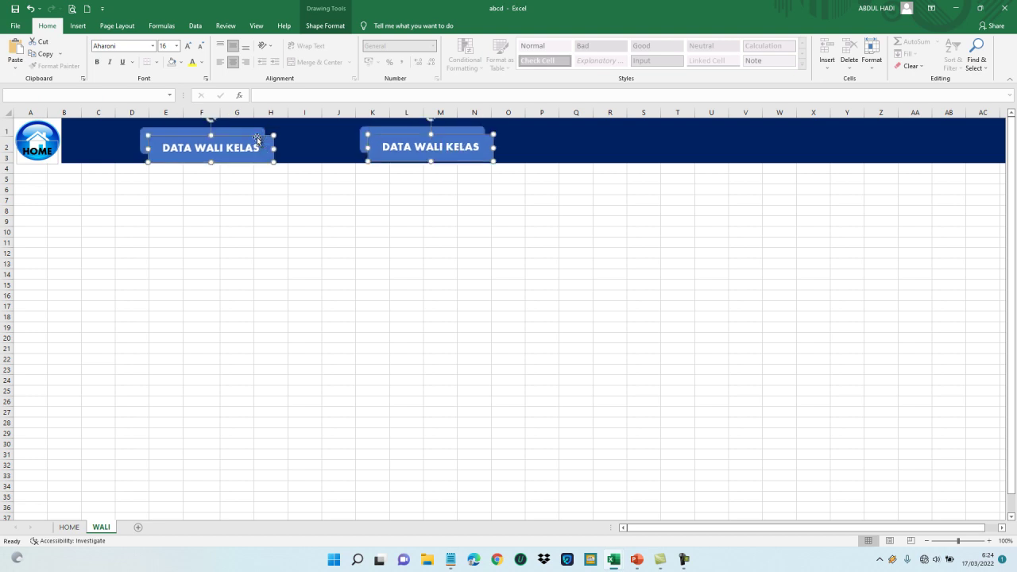
{"action": "left_click_drag", "start_coordinate": [474, 137], "coordinate": [907, 126]}
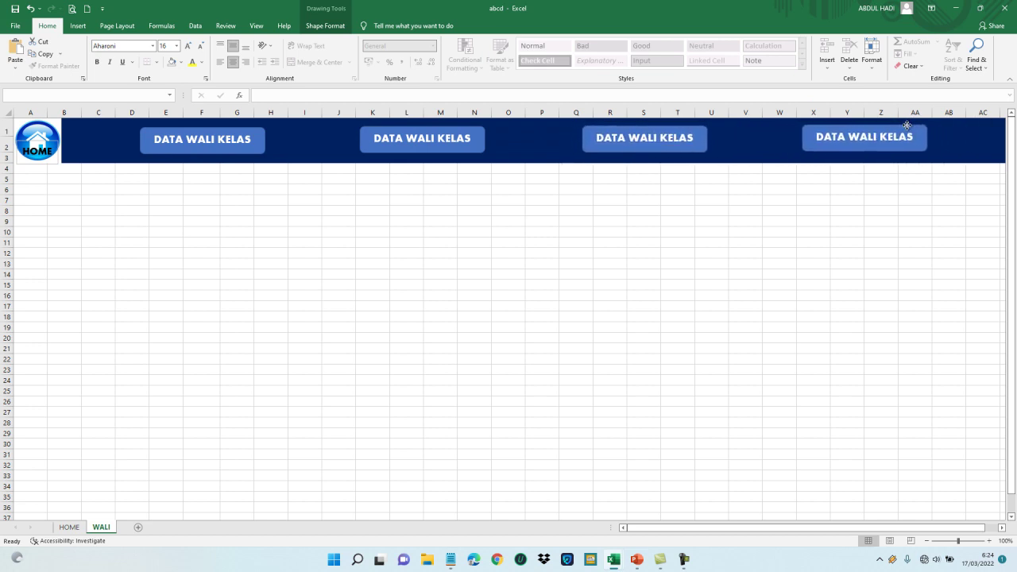
{"action": "left_click_drag", "start_coordinate": [907, 125], "coordinate": [908, 127]}
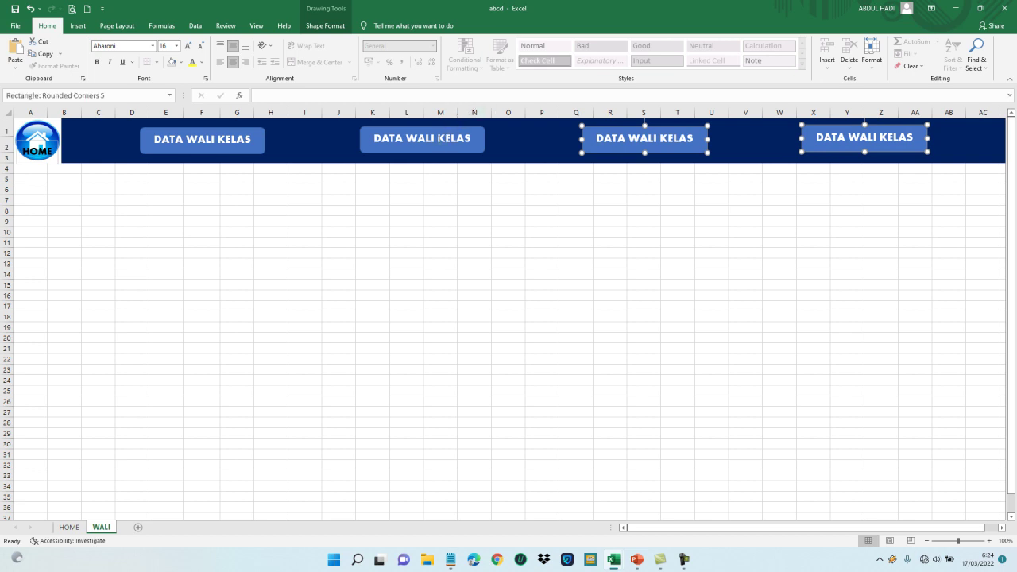
Replace the copied button labels with DATA SISWA, DATA PRESENSI and DAFTAR NILAI
{"action": "left_click", "coordinate": [439, 138]}
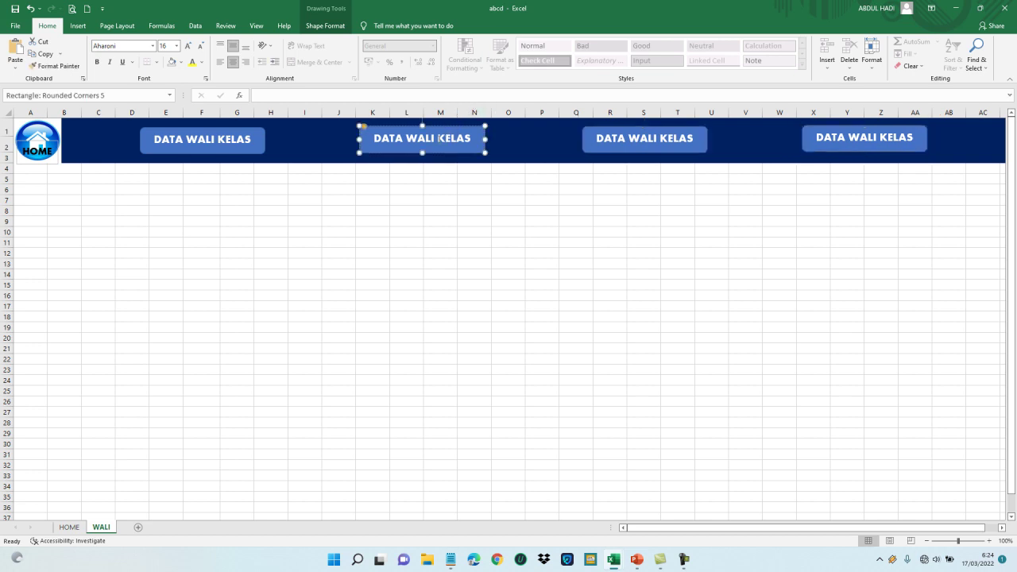
{"action": "triple_click", "coordinate": [440, 138]}
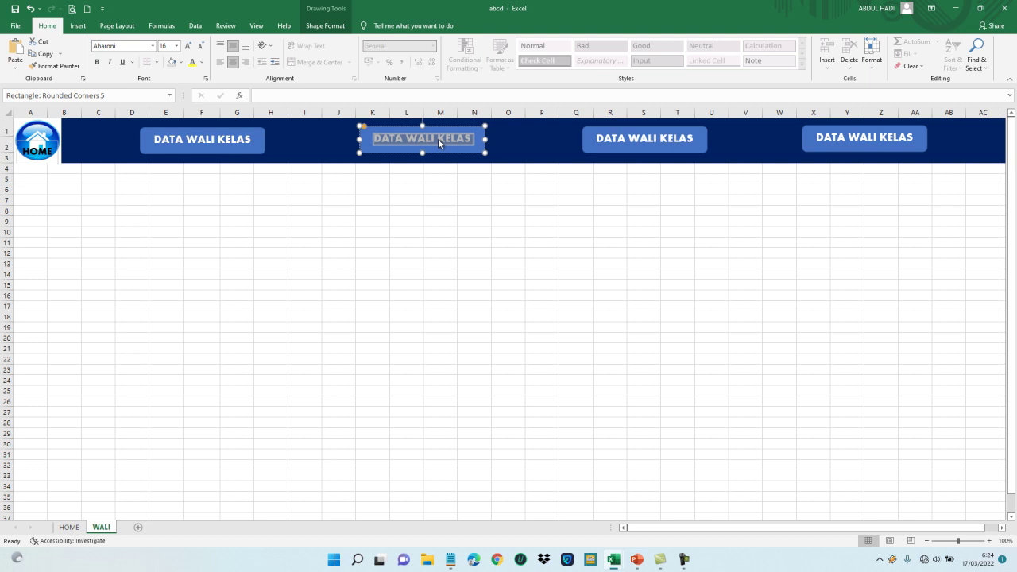
{"action": "type", "text": "DATA S"}
{"action": "type", "text": "ISWA"}
{"action": "left_click", "coordinate": [638, 139]}
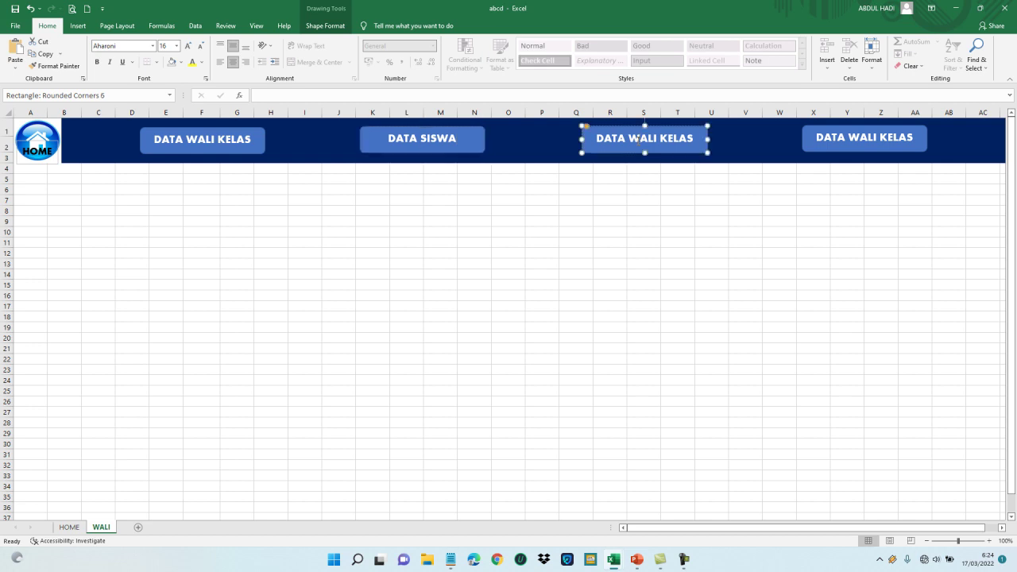
{"action": "key", "text": "ctrl+a"}
{"action": "type", "text": "DATA P"}
{"action": "type", "text": "RESENSI"}
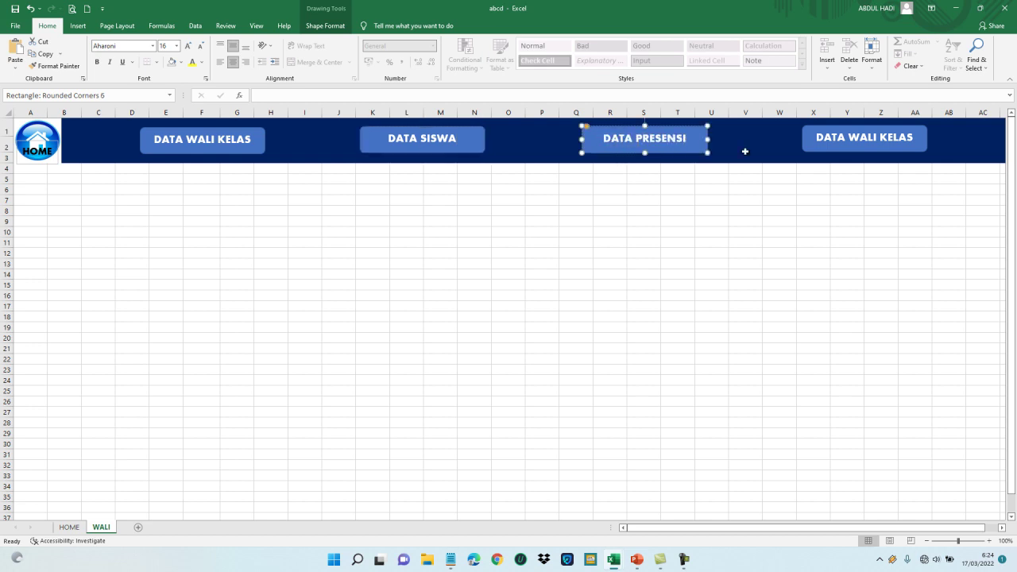
{"action": "left_click", "coordinate": [843, 137]}
{"action": "triple_click", "coordinate": [843, 137]}
{"action": "type", "text": "D"}
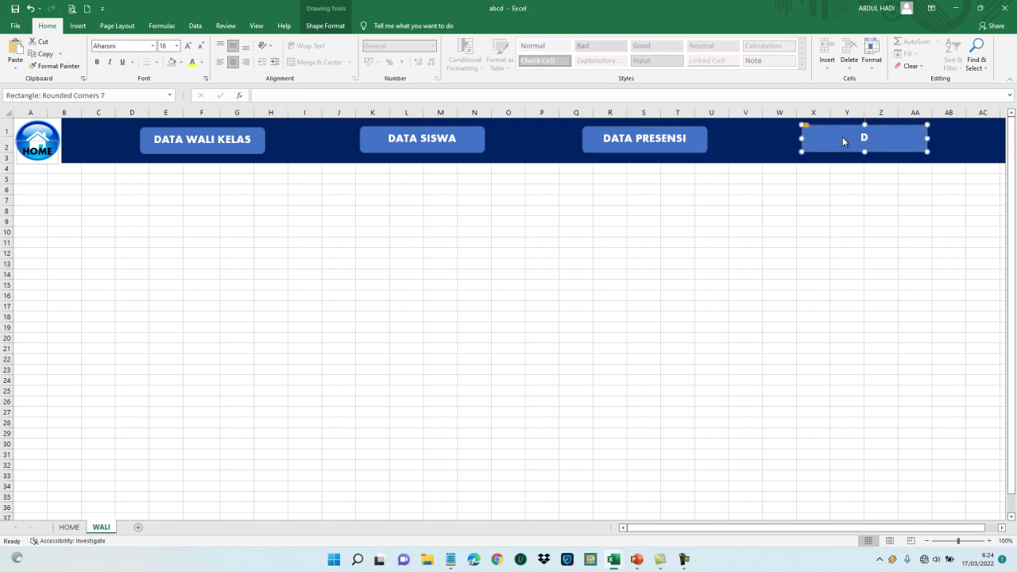
{"action": "type", "text": "AFTAR NILA"}
{"action": "type", "text": "I"}
{"action": "left_click", "coordinate": [264, 130]}
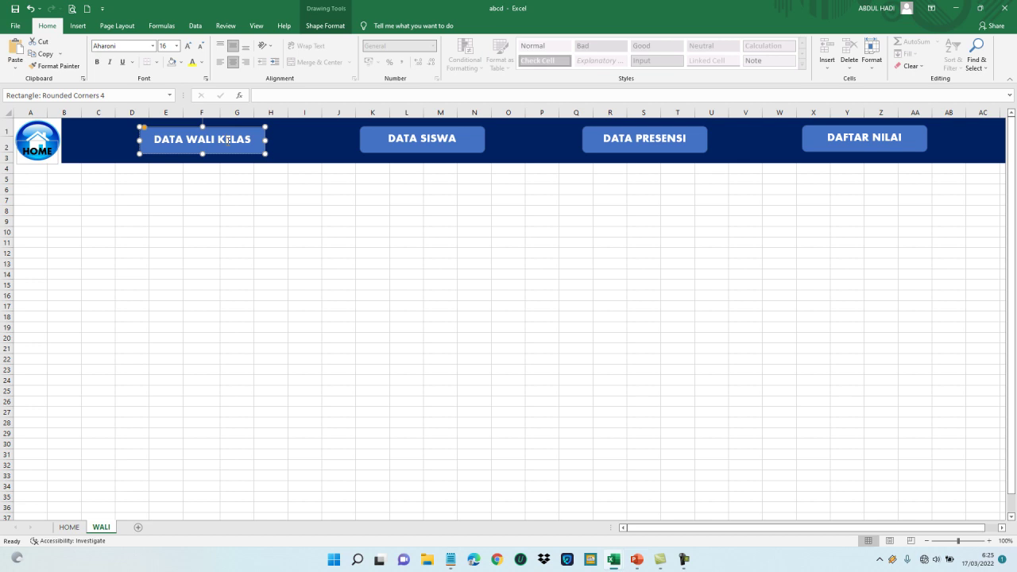
Make the DATA WALI KELAS label text yellow
{"action": "triple_click", "coordinate": [228, 139]}
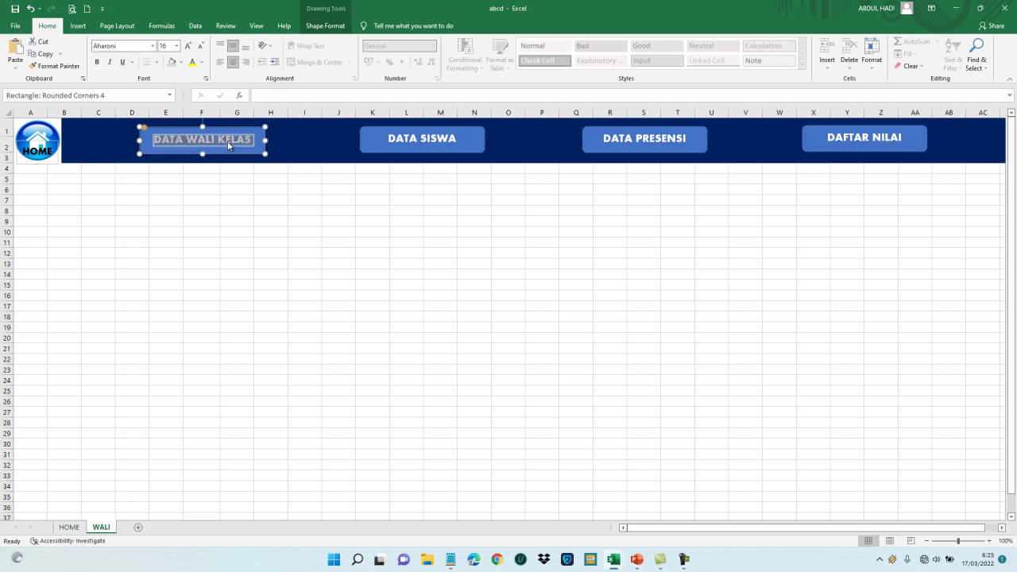
{"action": "left_click", "coordinate": [202, 62]}
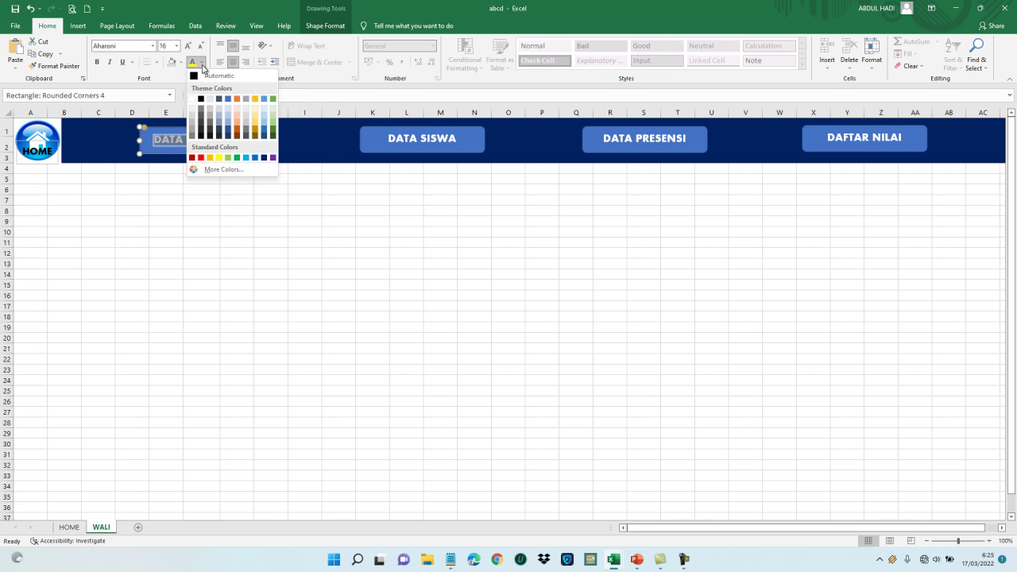
{"action": "left_click", "coordinate": [220, 158]}
{"action": "left_click", "coordinate": [297, 146]}
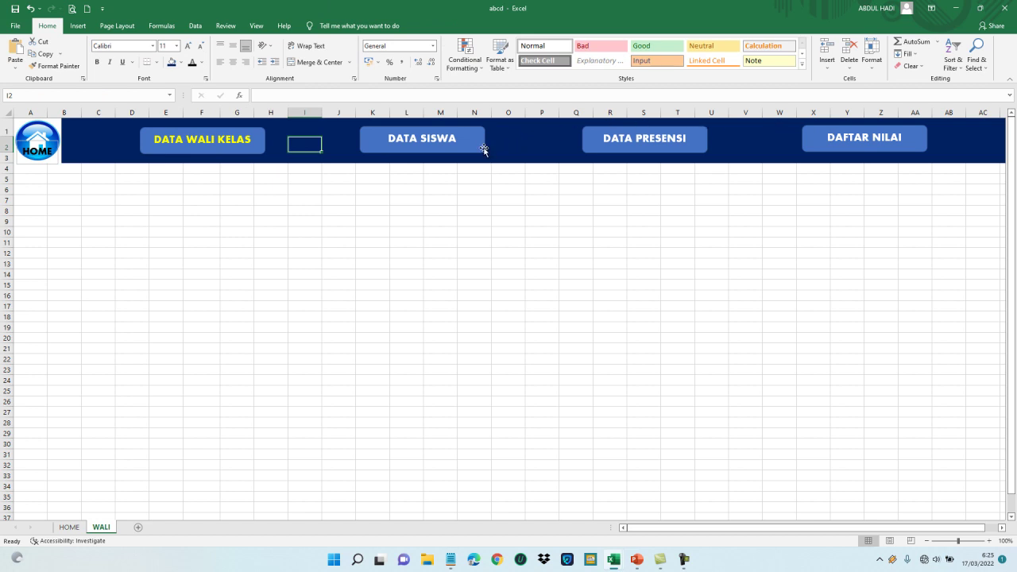
Select the DATA SISWA, DATA PRESENSI and DAFTAR NILAI buttons together
{"action": "left_click", "coordinate": [483, 149]}
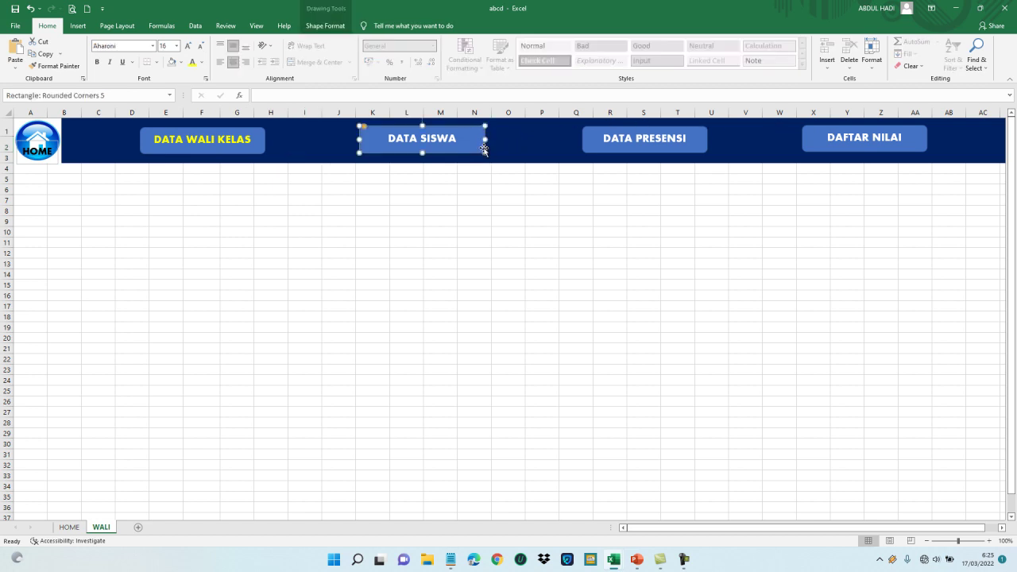
{"action": "left_click", "coordinate": [591, 151], "text": "ctrl"}
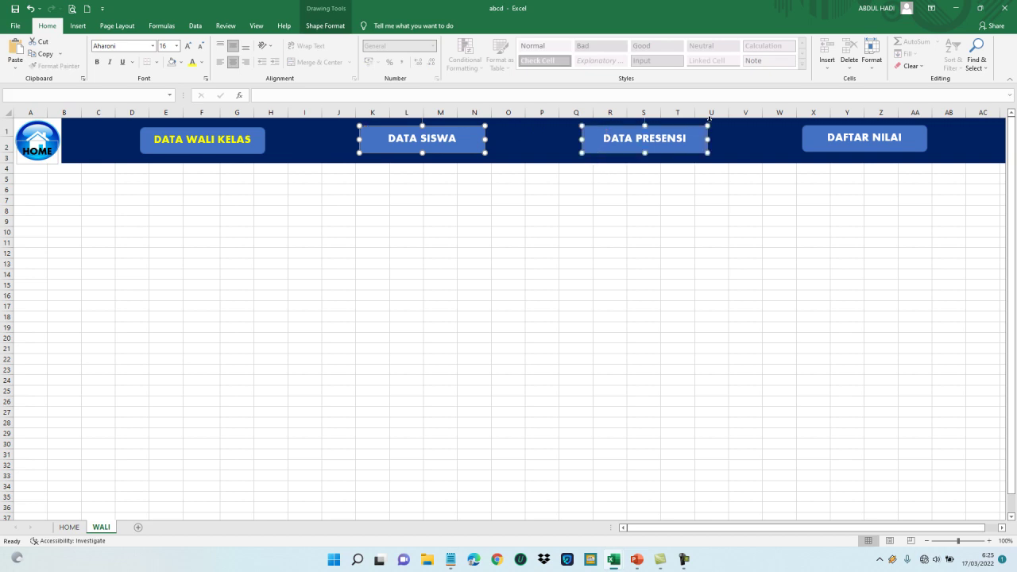
{"action": "left_click", "coordinate": [820, 145], "text": "ctrl"}
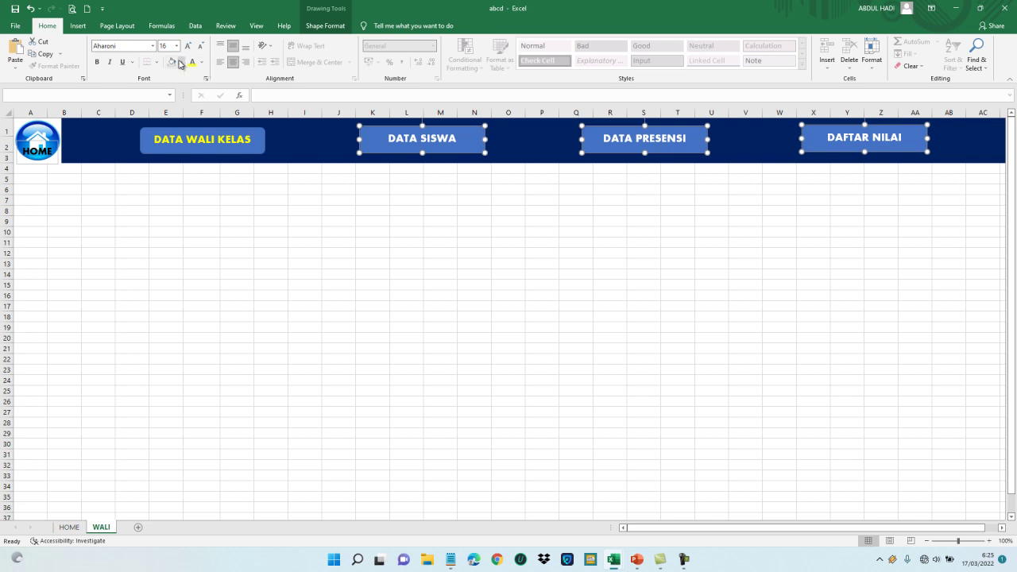
Fill the three selected buttons dark blue and give them a 4½ pt outline
{"action": "left_click", "coordinate": [181, 62]}
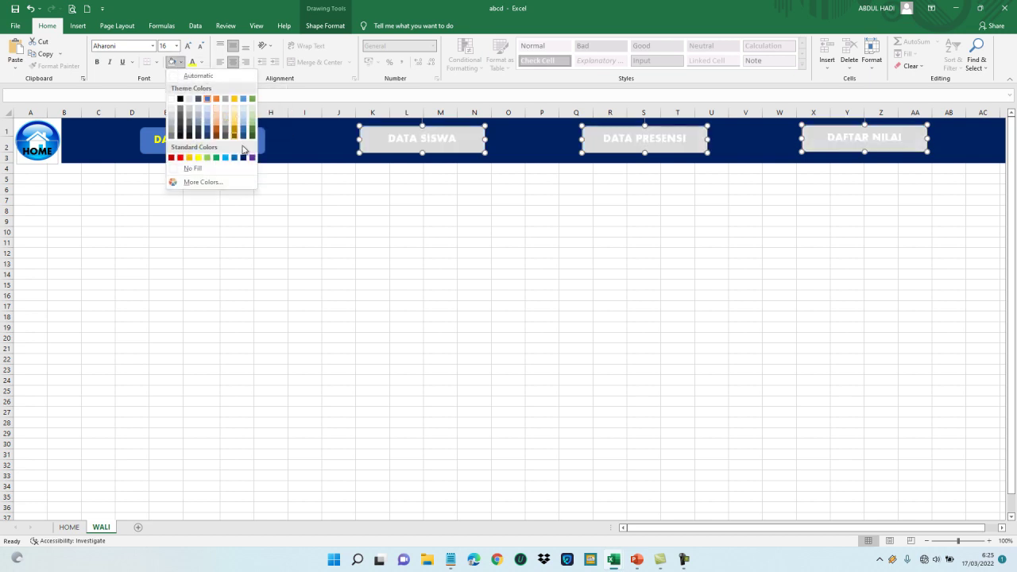
{"action": "left_click", "coordinate": [242, 158]}
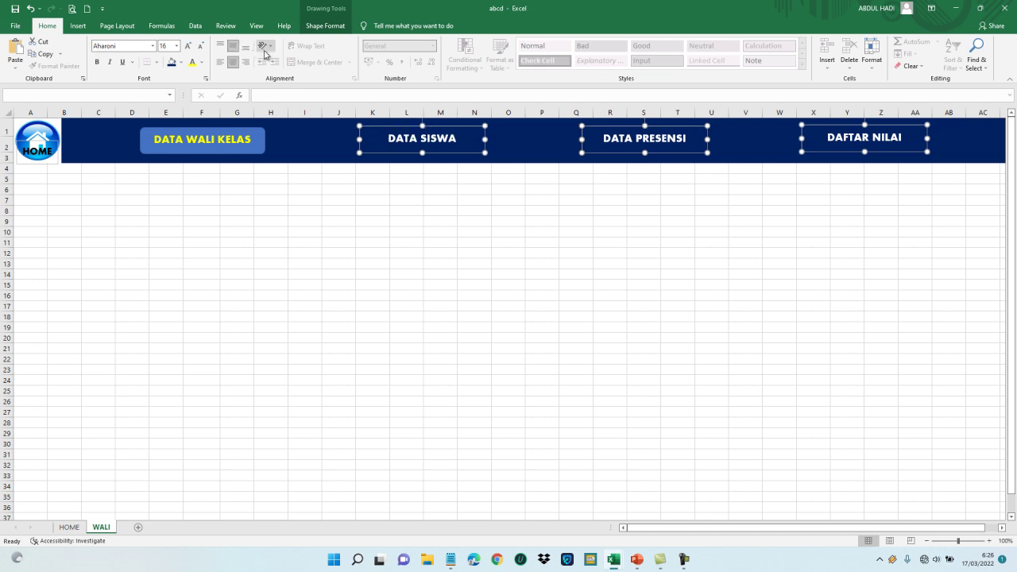
{"action": "left_click", "coordinate": [322, 30]}
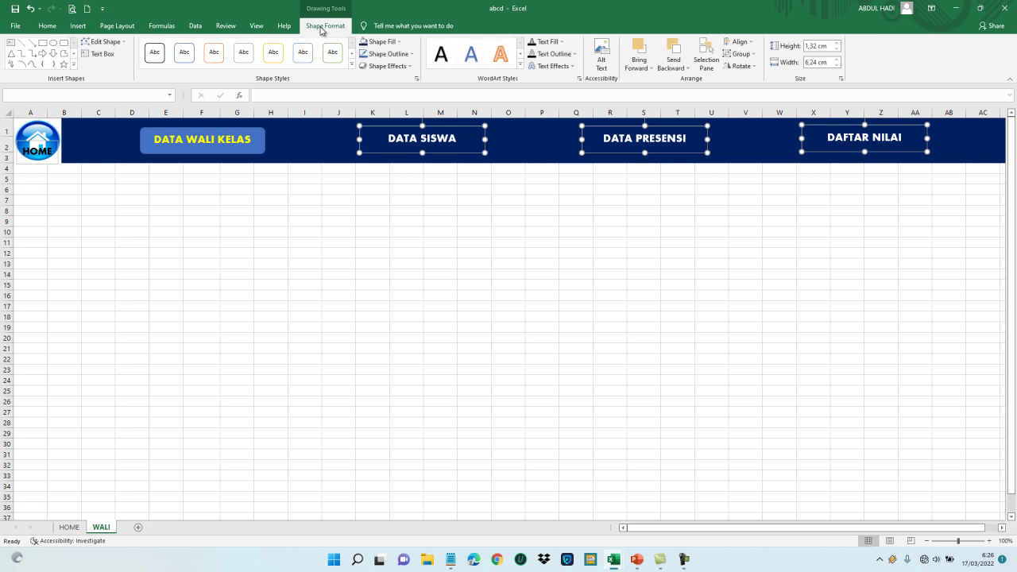
{"action": "left_click", "coordinate": [413, 54]}
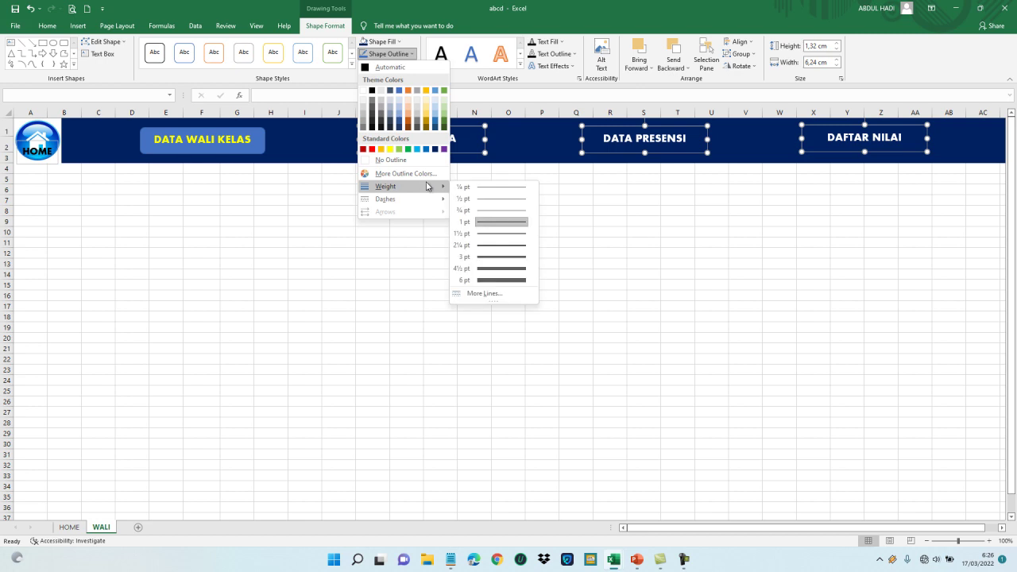
{"action": "mouse_move", "coordinate": [386, 186]}
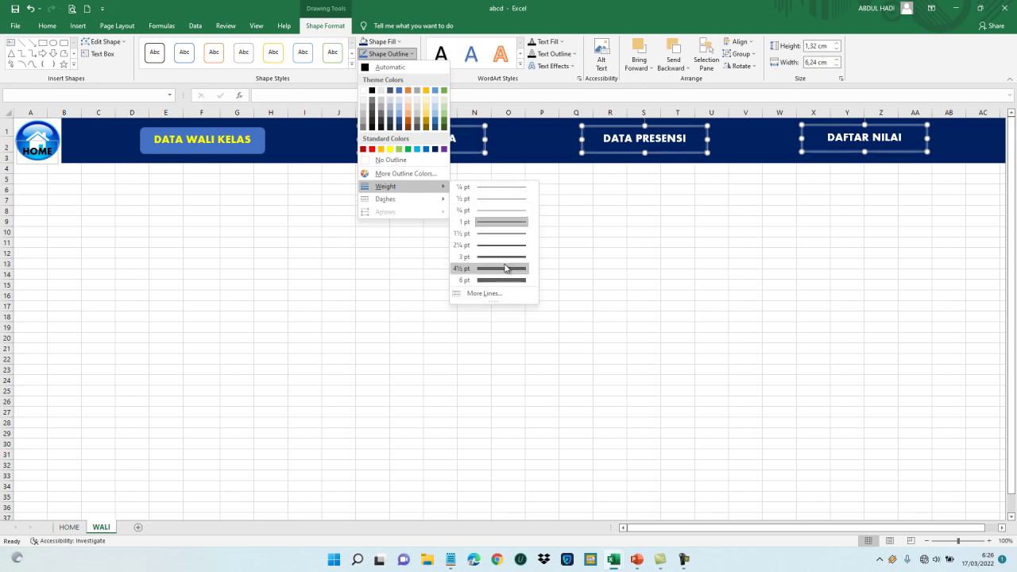
{"action": "left_click", "coordinate": [506, 269]}
{"action": "left_click", "coordinate": [422, 208]}
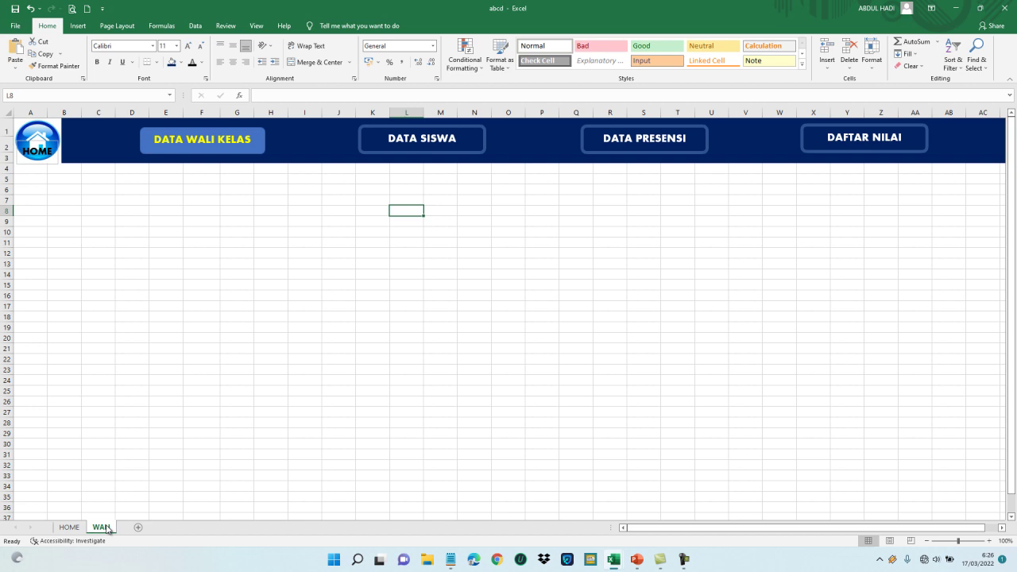
Create a copy of the WALI sheet placed at the end of the workbook
{"action": "right_click", "coordinate": [108, 530]}
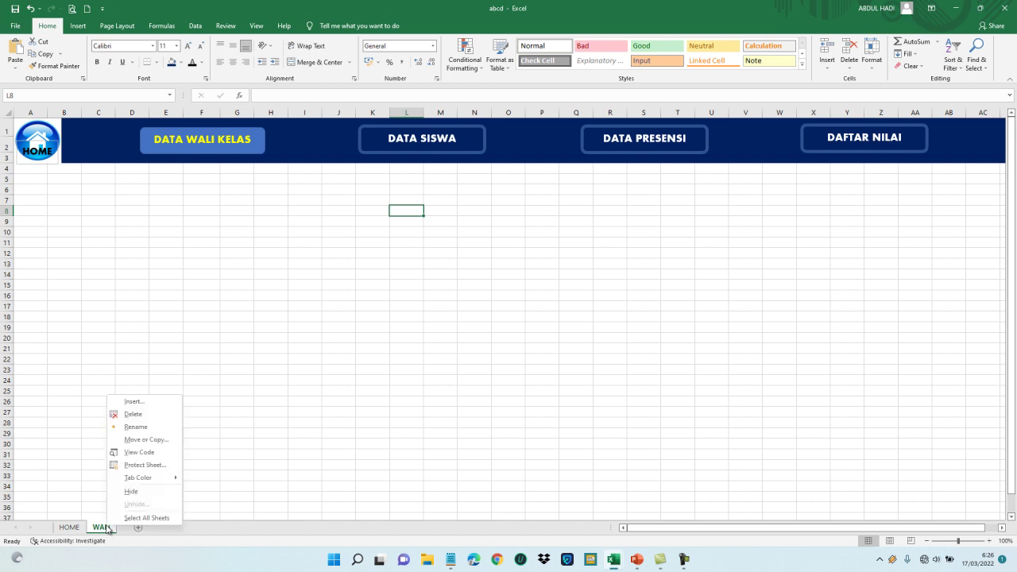
{"action": "left_click", "coordinate": [159, 446]}
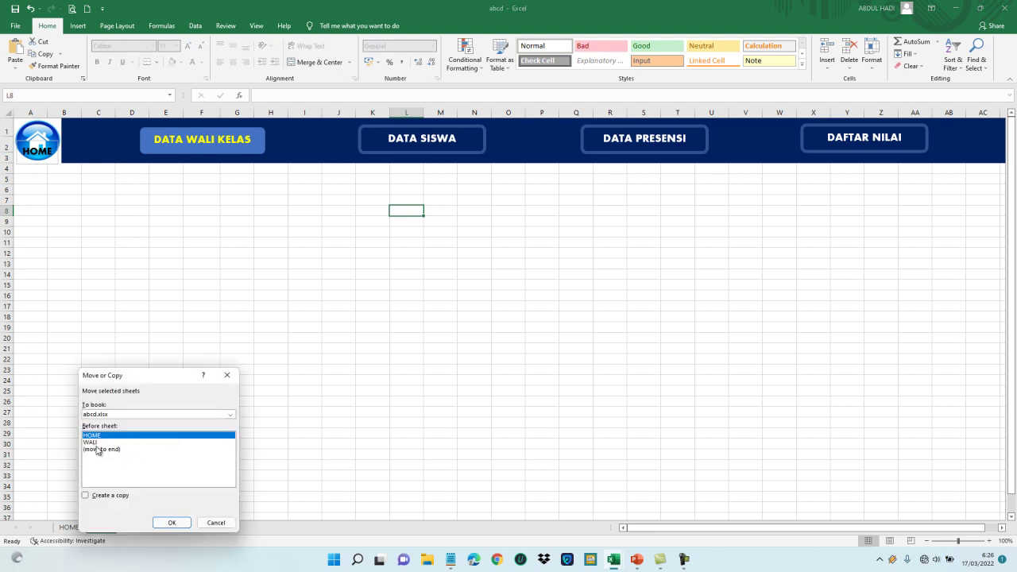
{"action": "left_click", "coordinate": [97, 450]}
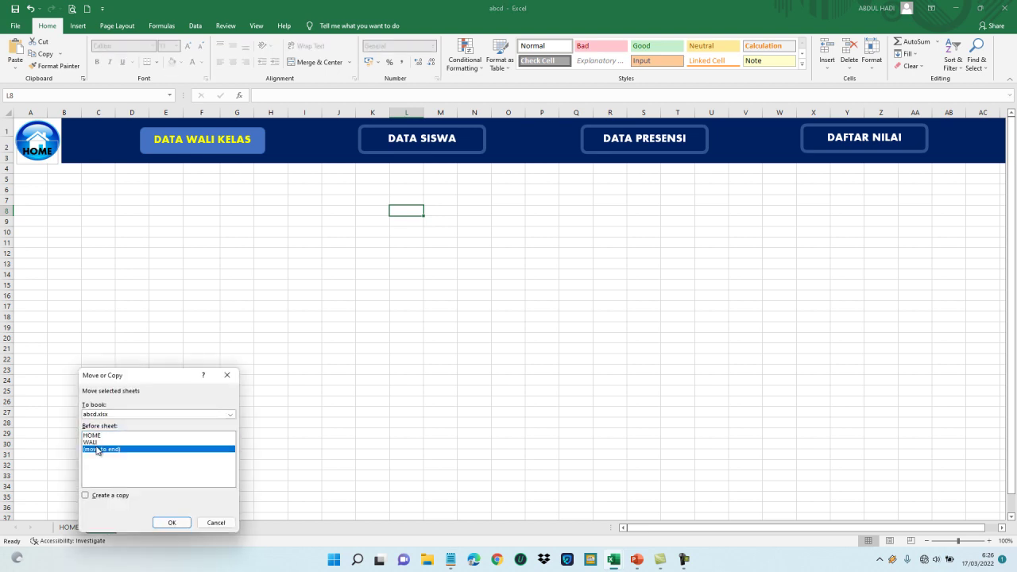
{"action": "left_click", "coordinate": [86, 496]}
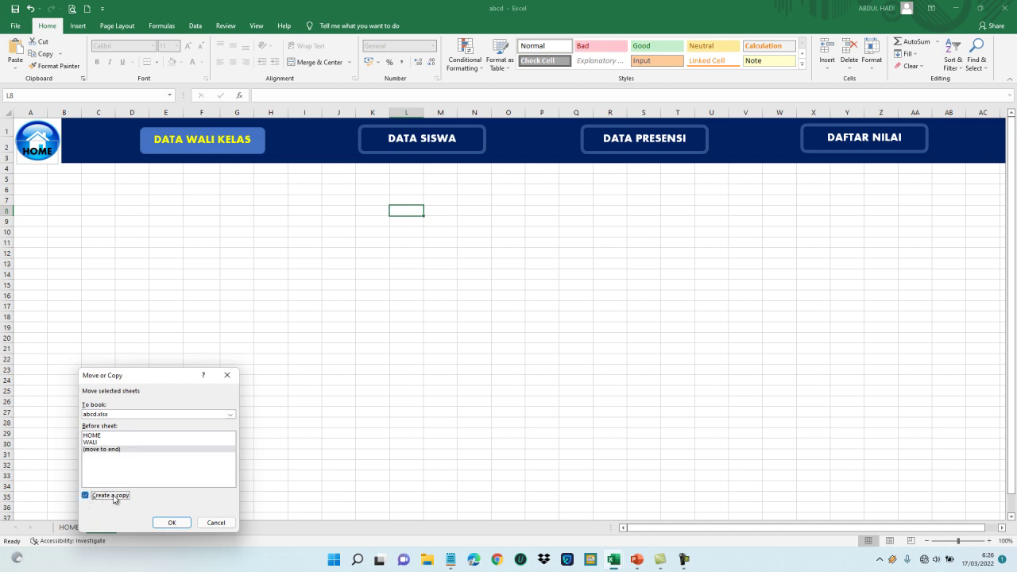
{"action": "left_click", "coordinate": [170, 523]}
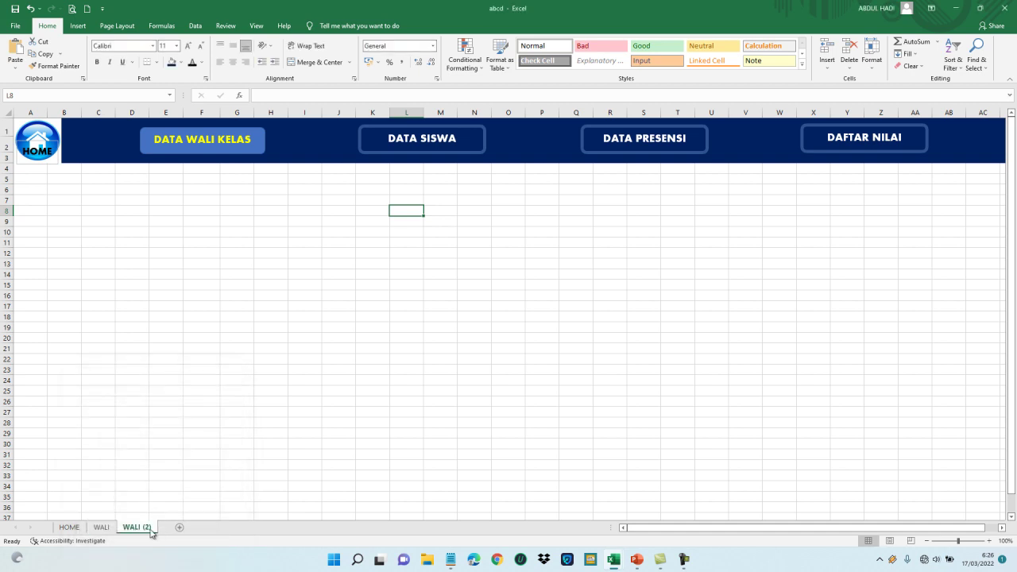
Rename the WALI (2) sheet to SISWA
{"action": "double_click", "coordinate": [150, 528]}
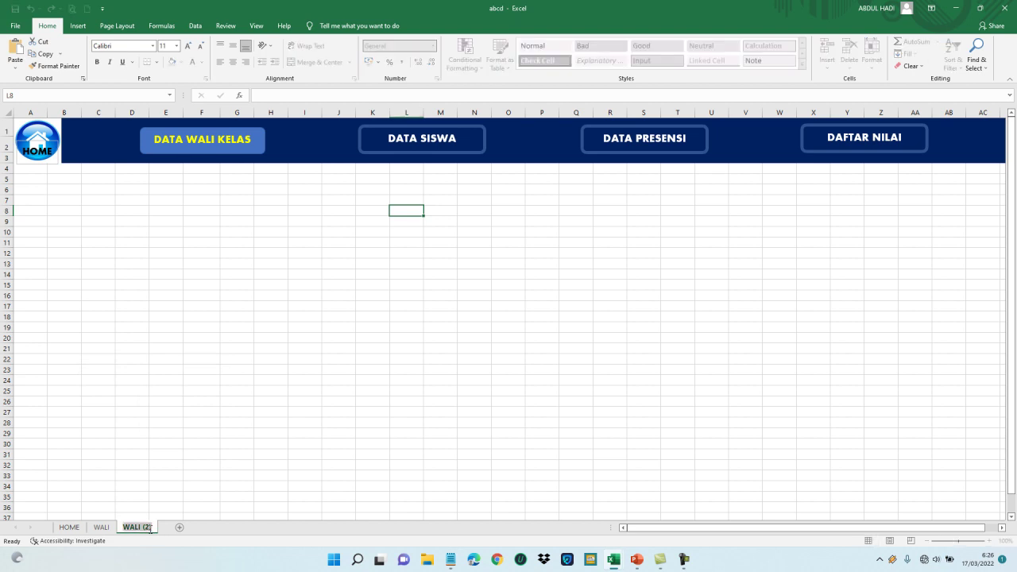
{"action": "type", "text": "SISWA"}
{"action": "key", "text": "Return"}
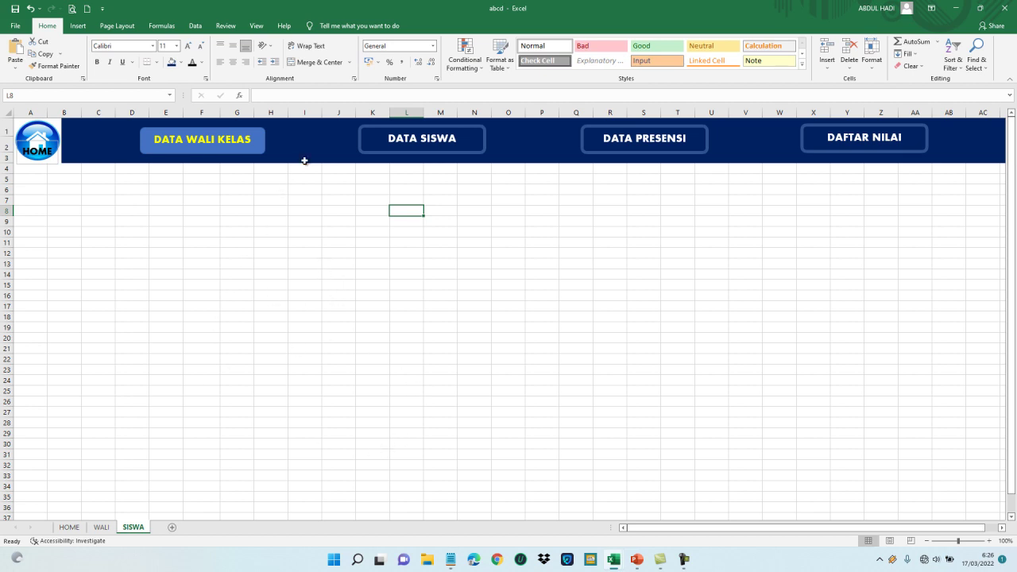
Give the DATA SISWA button a blue fill and yellow text
{"action": "left_click", "coordinate": [407, 139]}
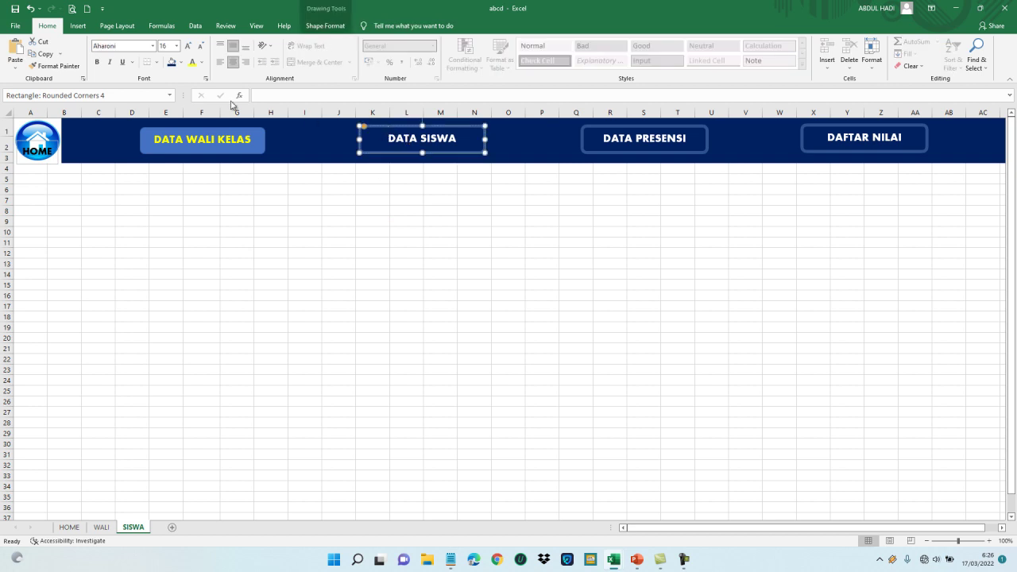
{"action": "left_click", "coordinate": [180, 62]}
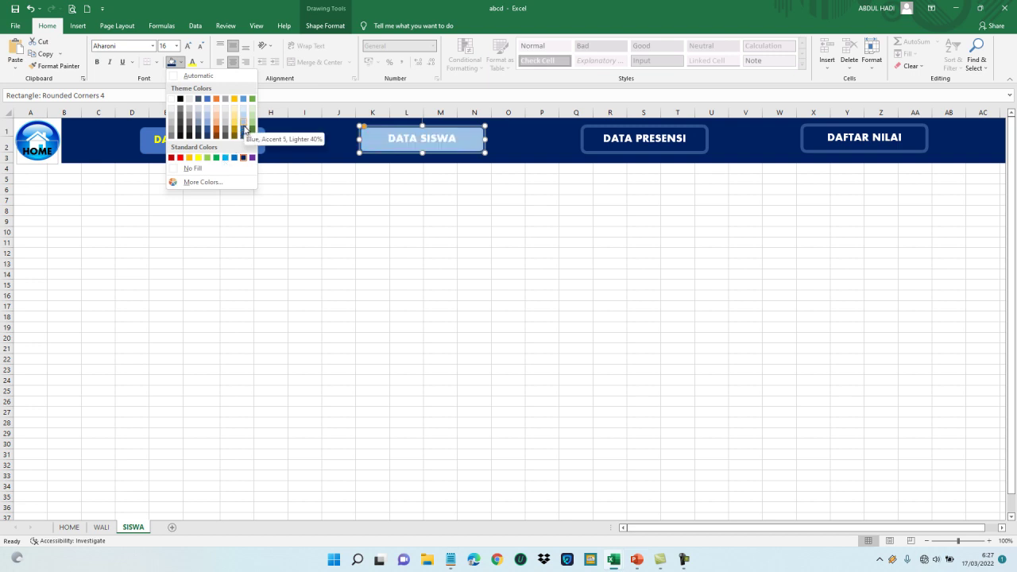
{"action": "left_click", "coordinate": [244, 130]}
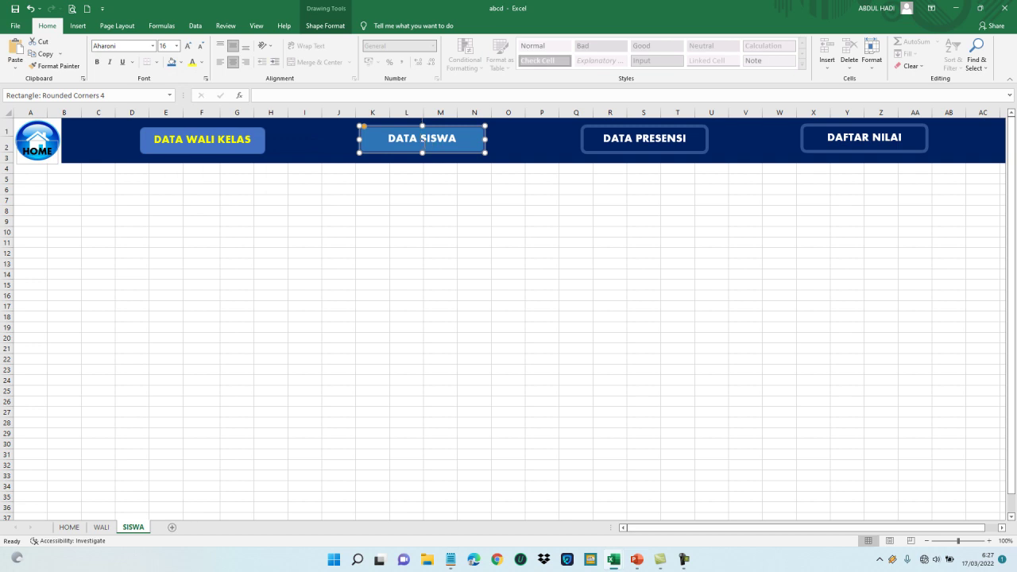
{"action": "triple_click", "coordinate": [422, 139]}
{"action": "left_click", "coordinate": [191, 63]}
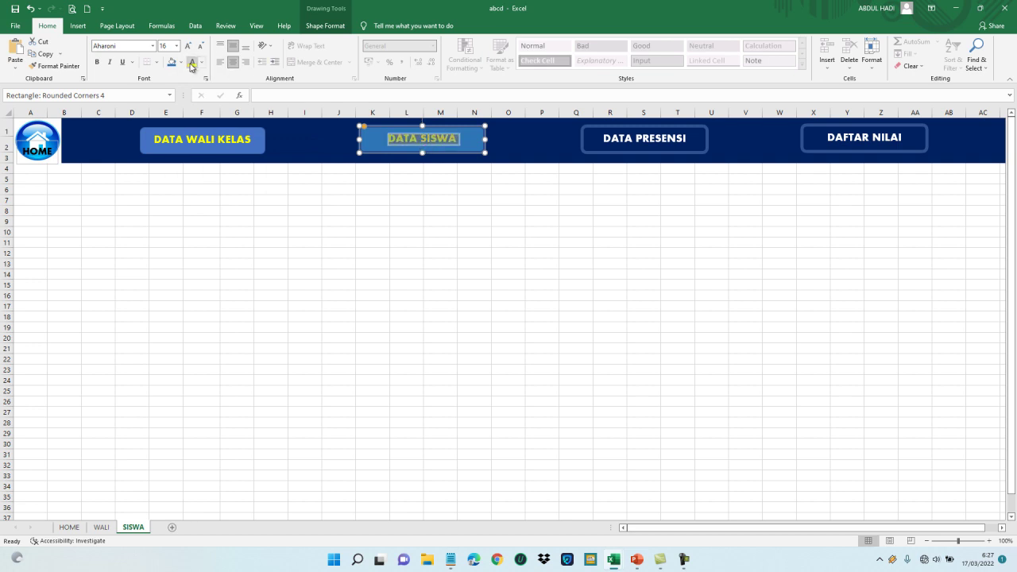
Give DATA WALI KELAS a dark blue fill and white text
{"action": "left_click", "coordinate": [228, 132]}
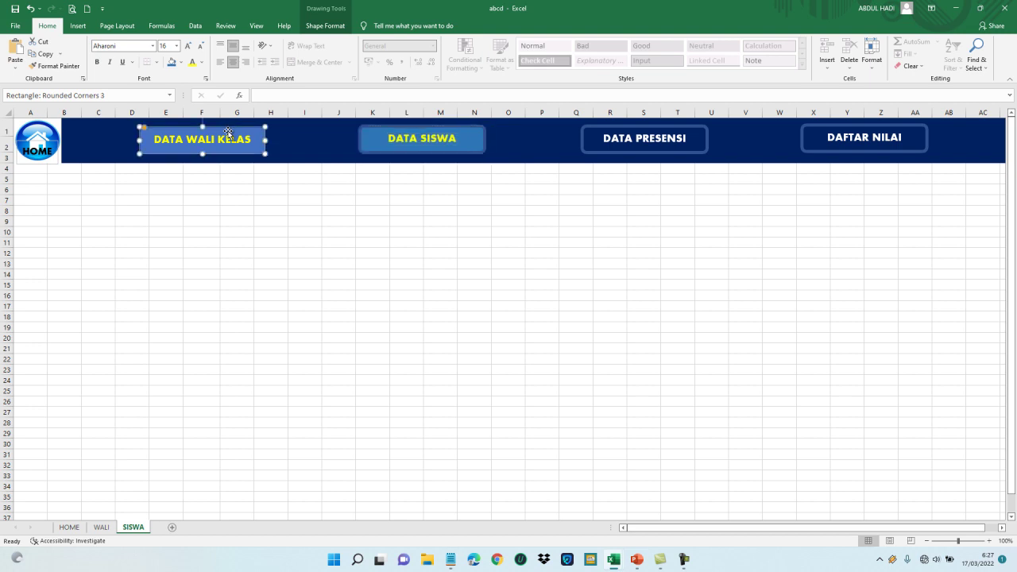
{"action": "left_click", "coordinate": [182, 69]}
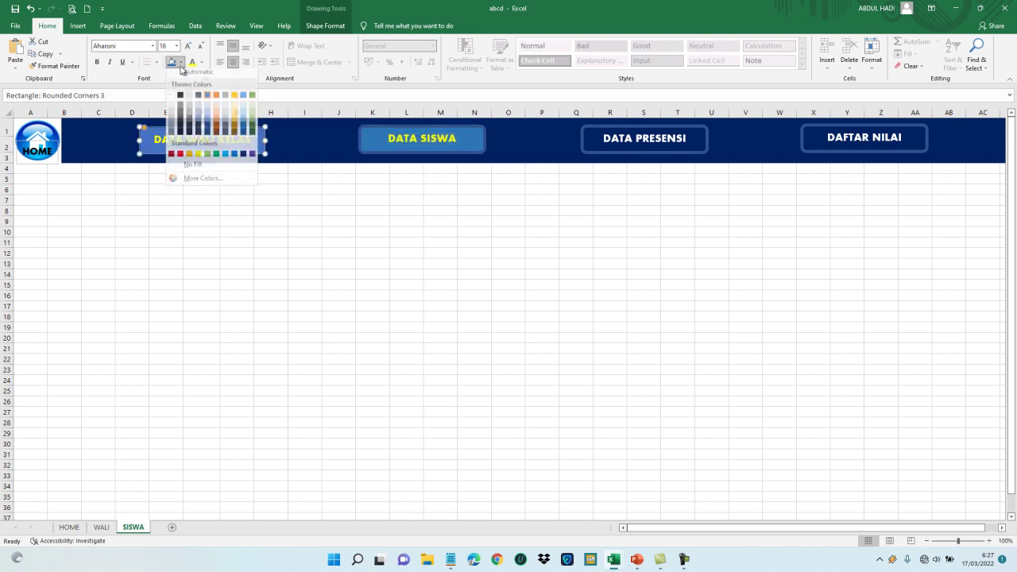
{"action": "left_click", "coordinate": [245, 159]}
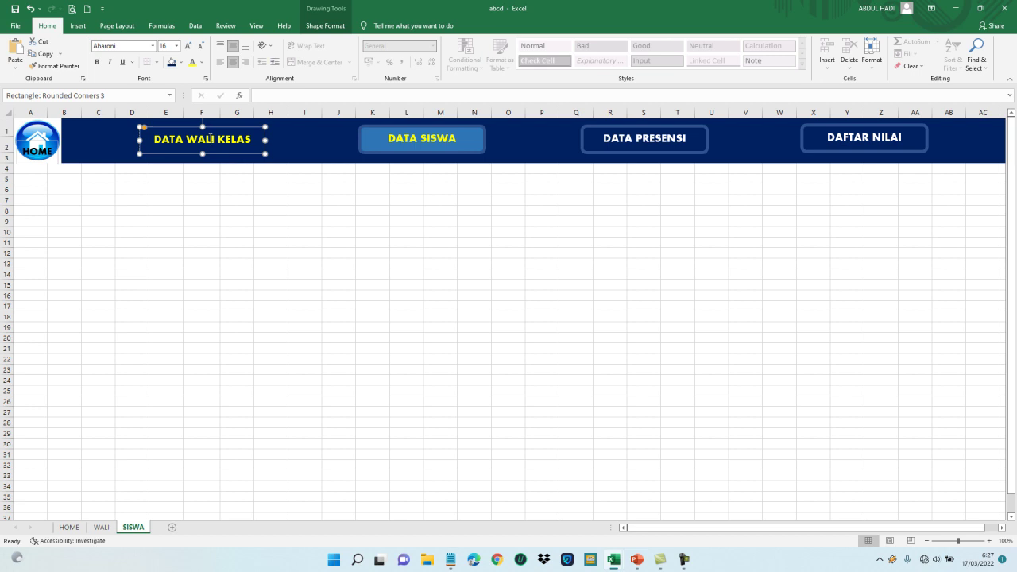
{"action": "triple_click", "coordinate": [212, 142]}
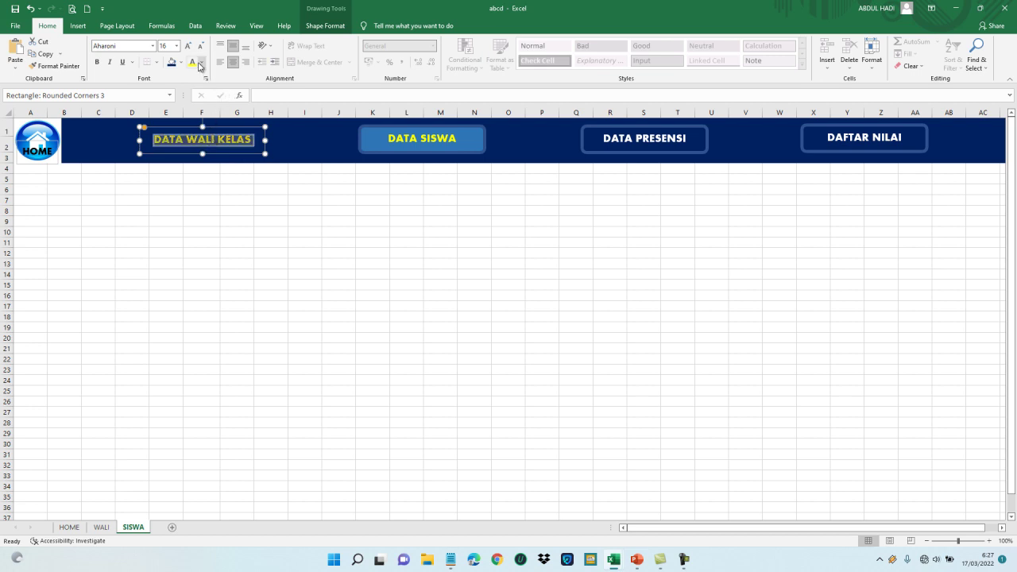
{"action": "left_click", "coordinate": [202, 61]}
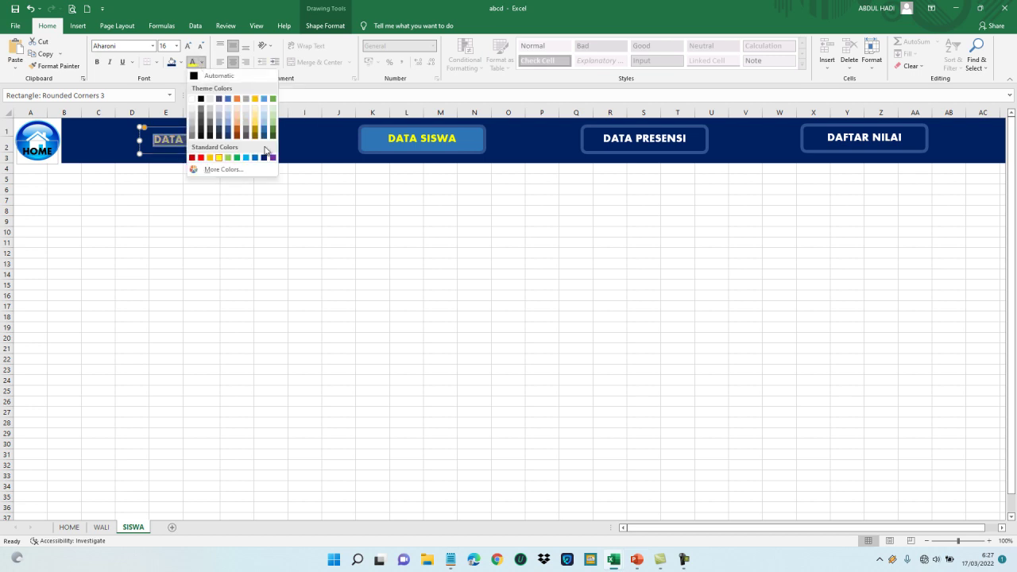
{"action": "left_click", "coordinate": [195, 100]}
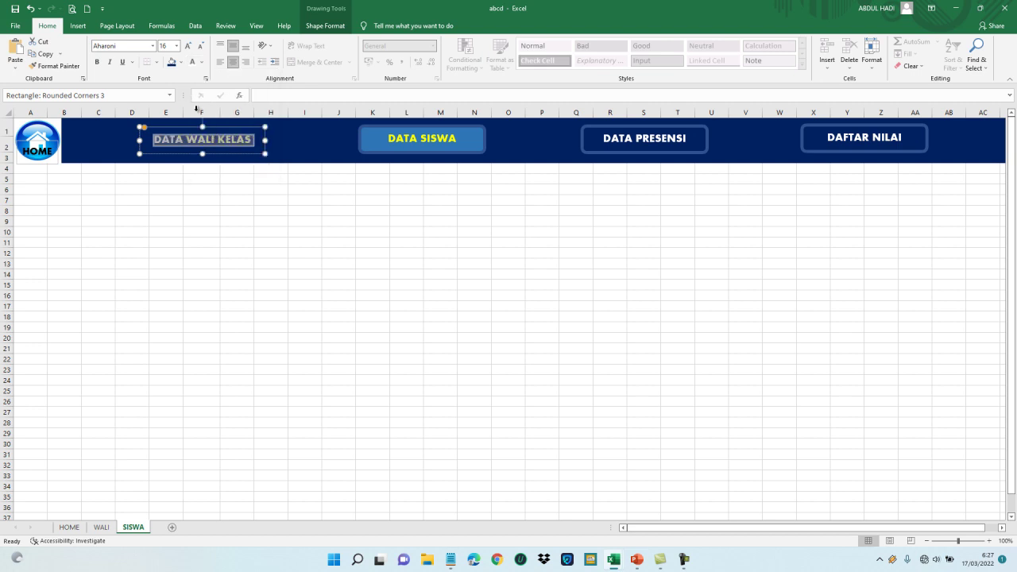
Set the DATA WALI KELAS button outline weight to 4½ pt
{"action": "left_click", "coordinate": [245, 127]}
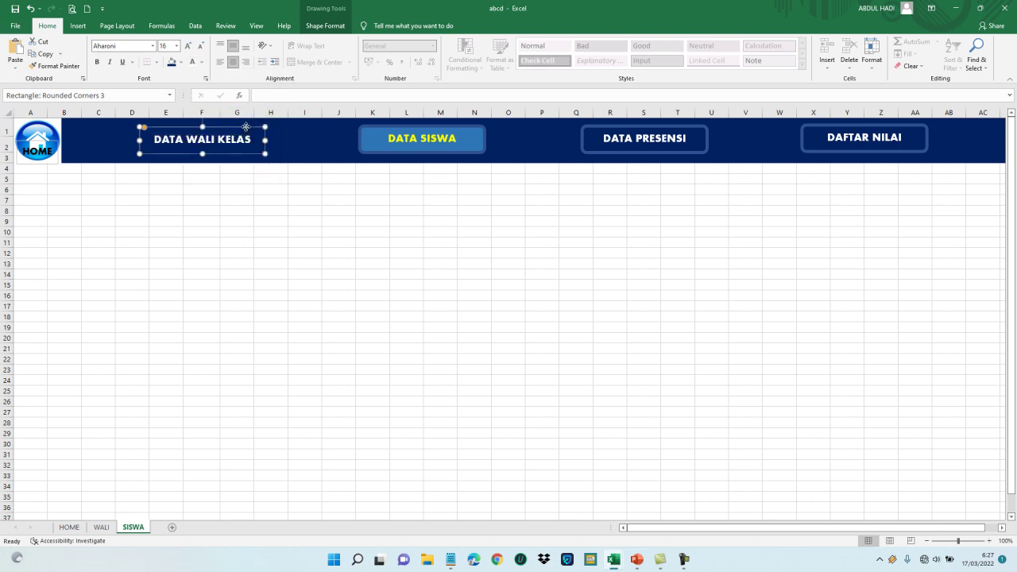
{"action": "left_click", "coordinate": [315, 27]}
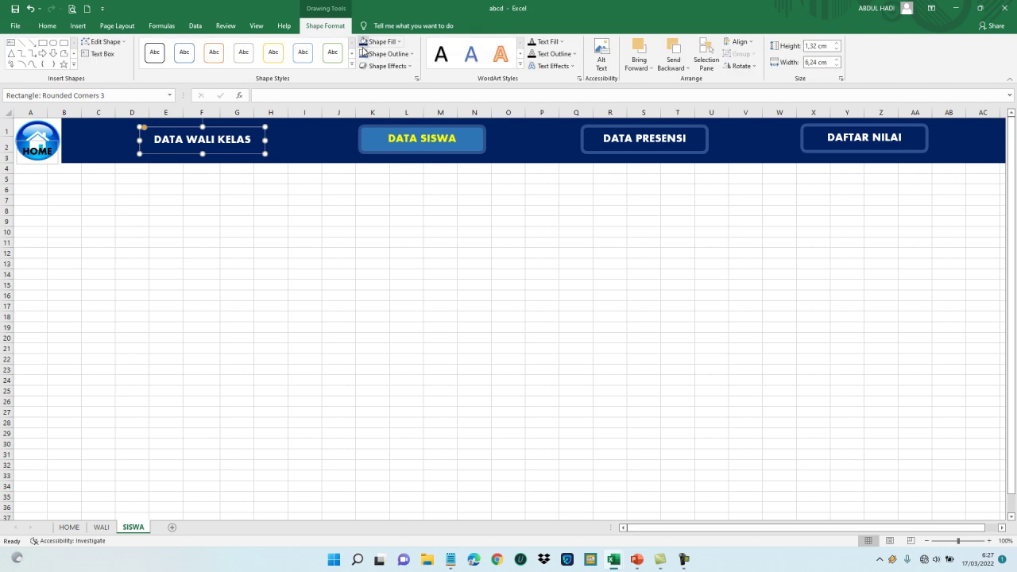
{"action": "left_click", "coordinate": [391, 53]}
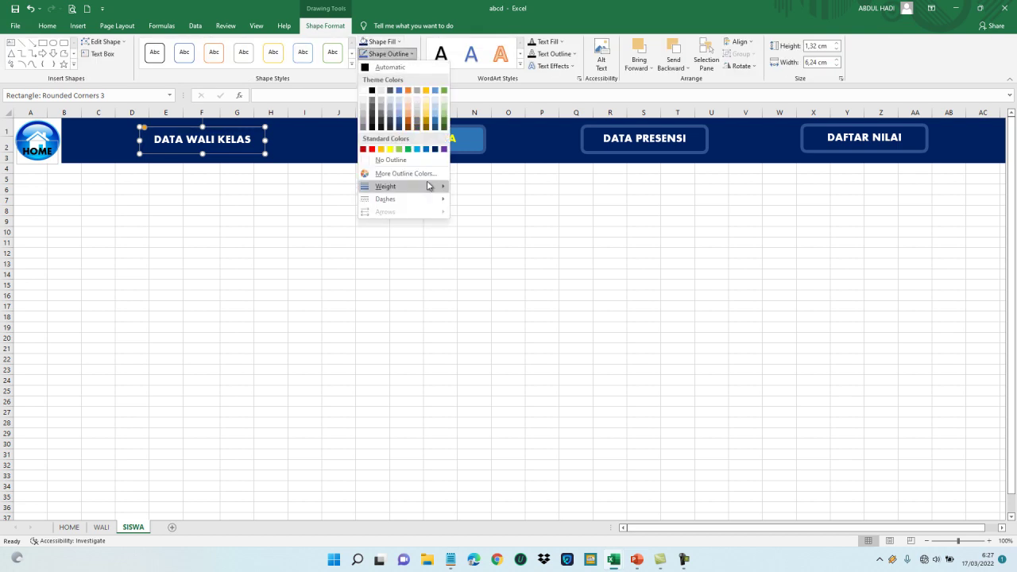
{"action": "mouse_move", "coordinate": [385, 186]}
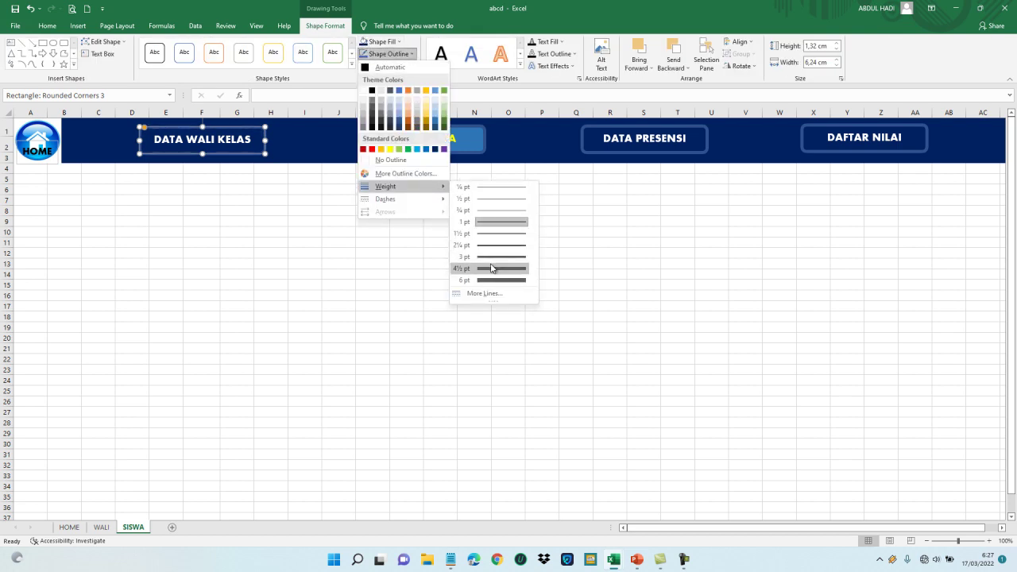
{"action": "left_click", "coordinate": [491, 268]}
{"action": "left_click", "coordinate": [373, 241]}
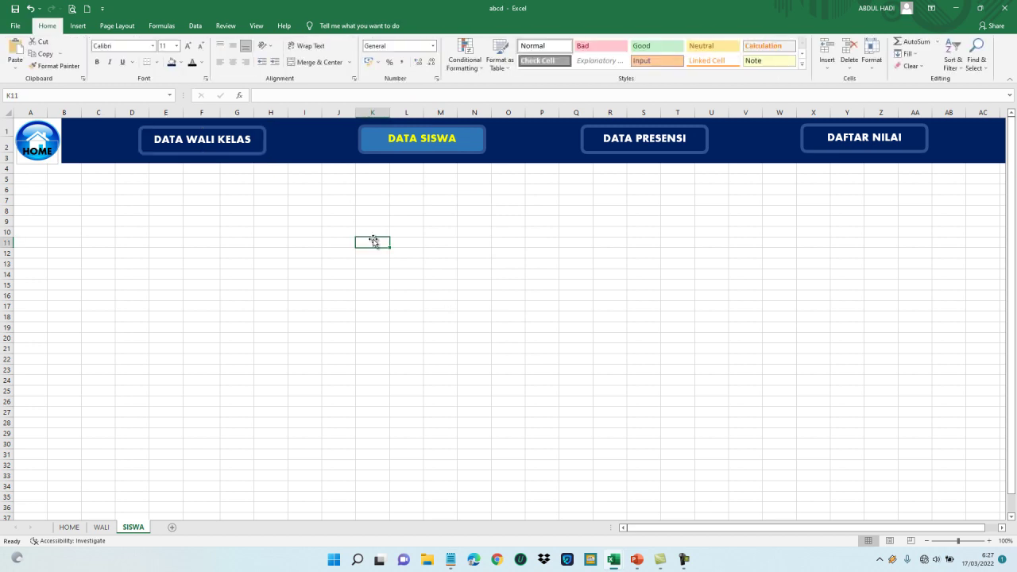
{"action": "left_click", "coordinate": [684, 559]}
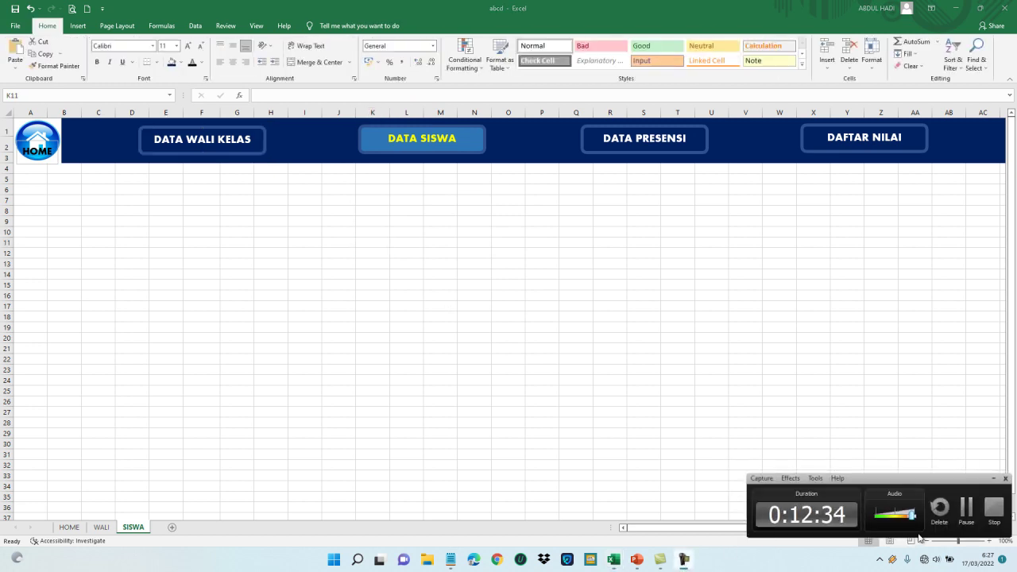
{"action": "left_click", "coordinate": [968, 511]}
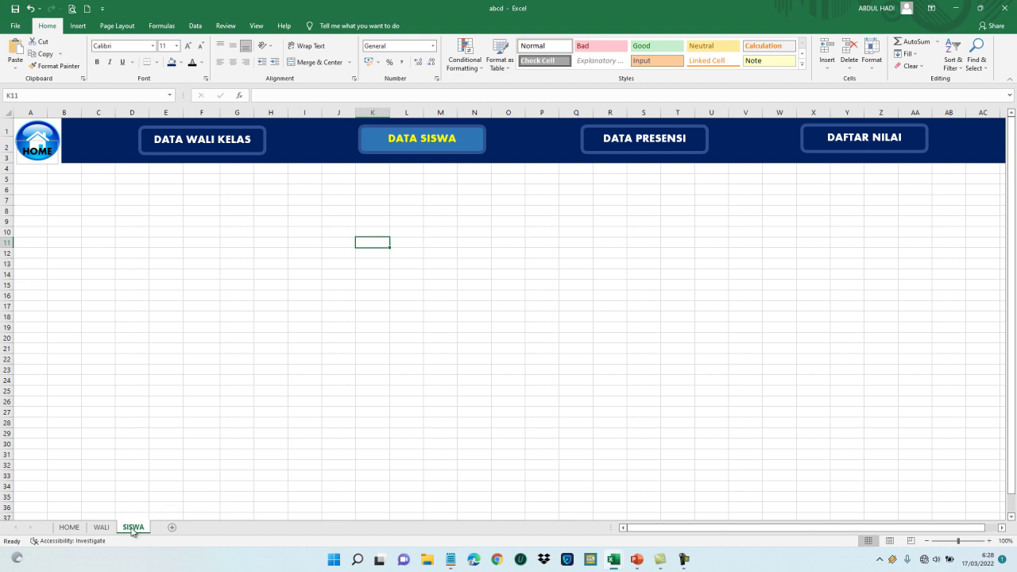
{"action": "right_click", "coordinate": [133, 528]}
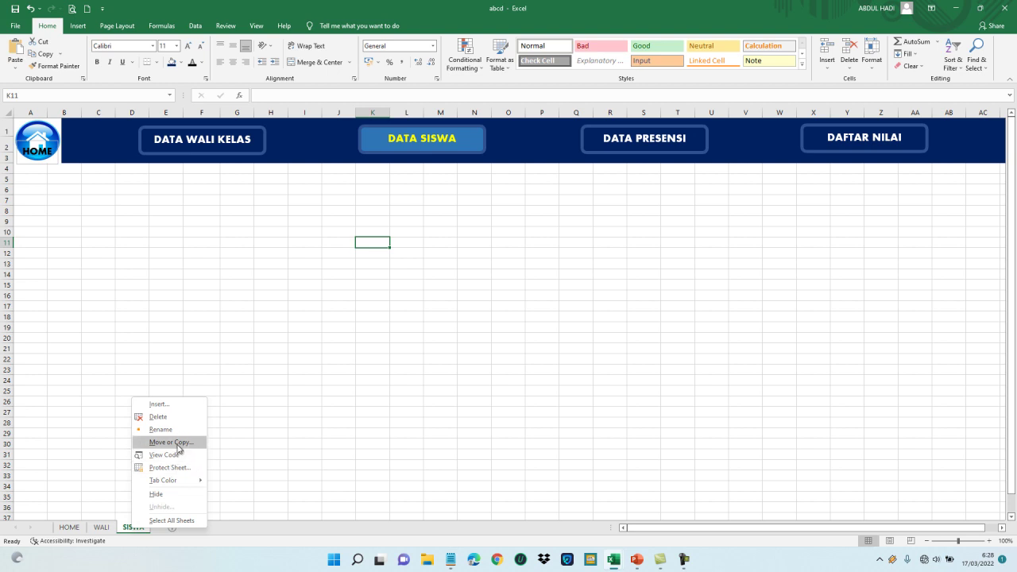
Create a copy of the SISWA sheet placed at the end of the workbook
{"action": "left_click", "coordinate": [177, 443]}
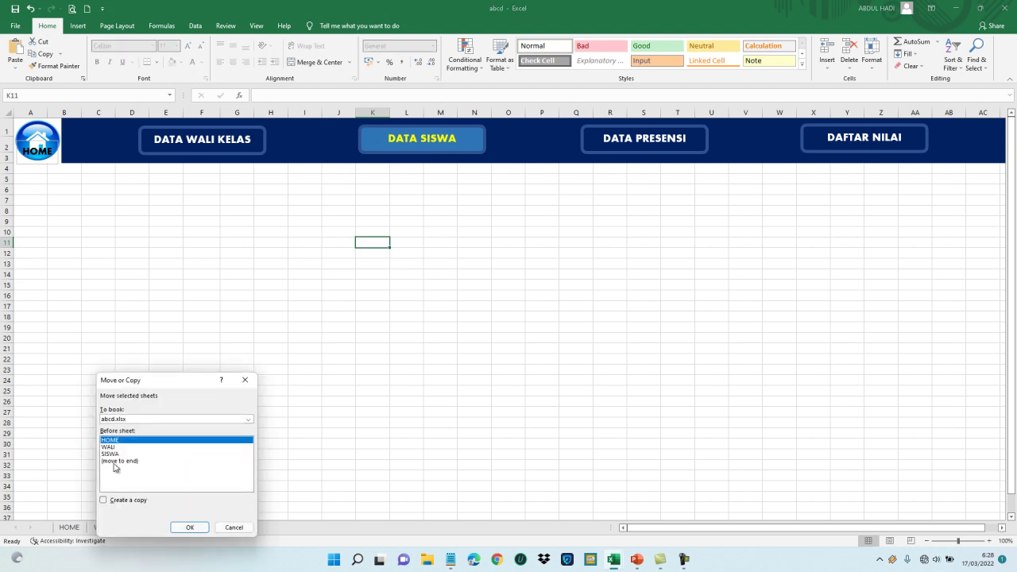
{"action": "left_click", "coordinate": [114, 463]}
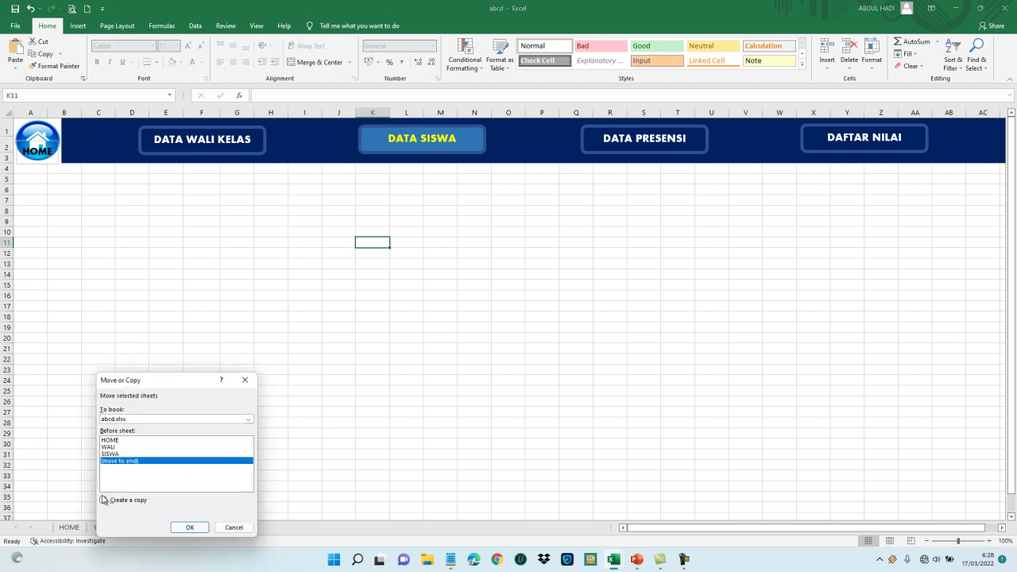
{"action": "left_click", "coordinate": [104, 500]}
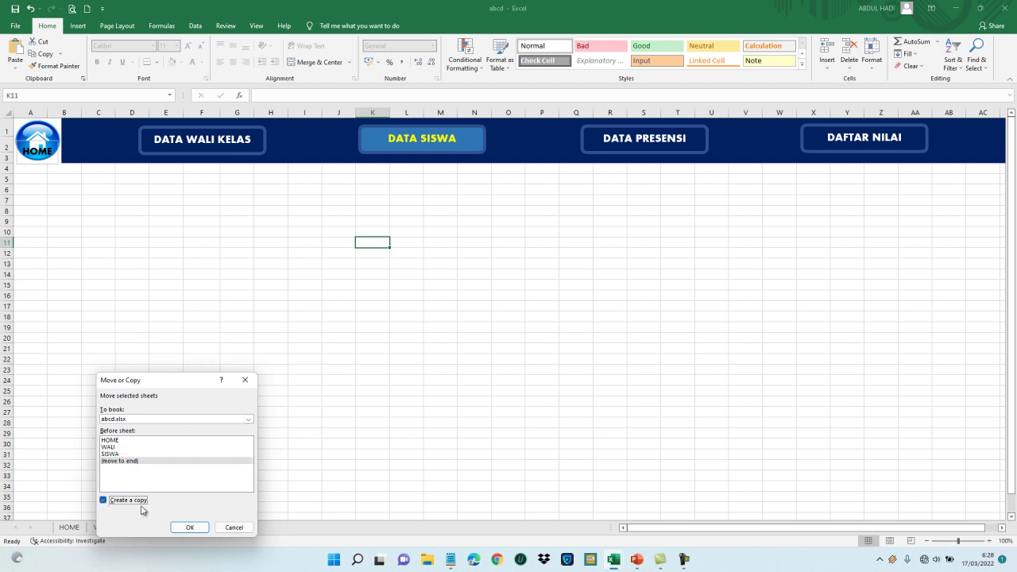
{"action": "left_click", "coordinate": [191, 528]}
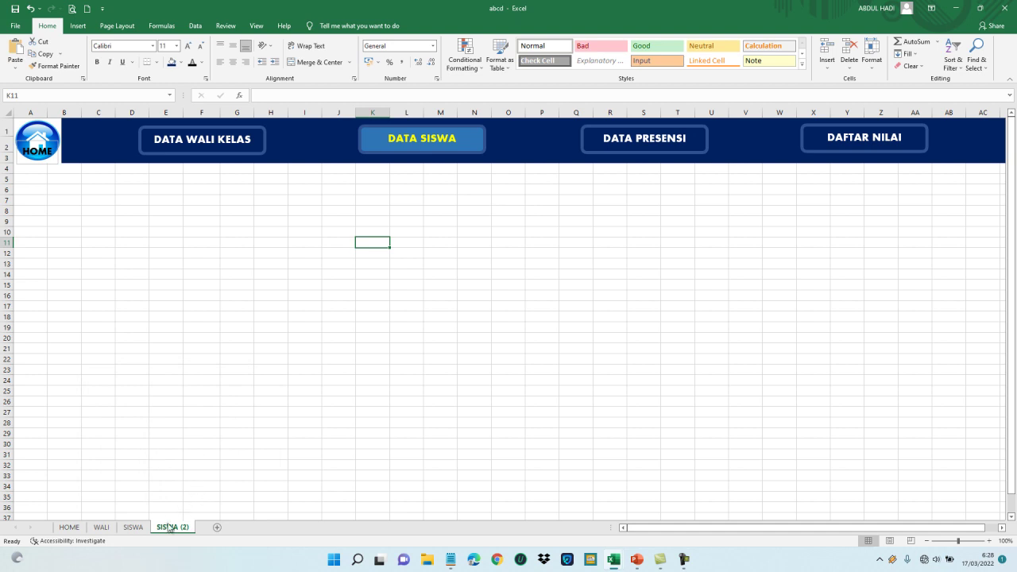
Rename the SISWA (2) sheet to PRESENSI
{"action": "double_click", "coordinate": [170, 529]}
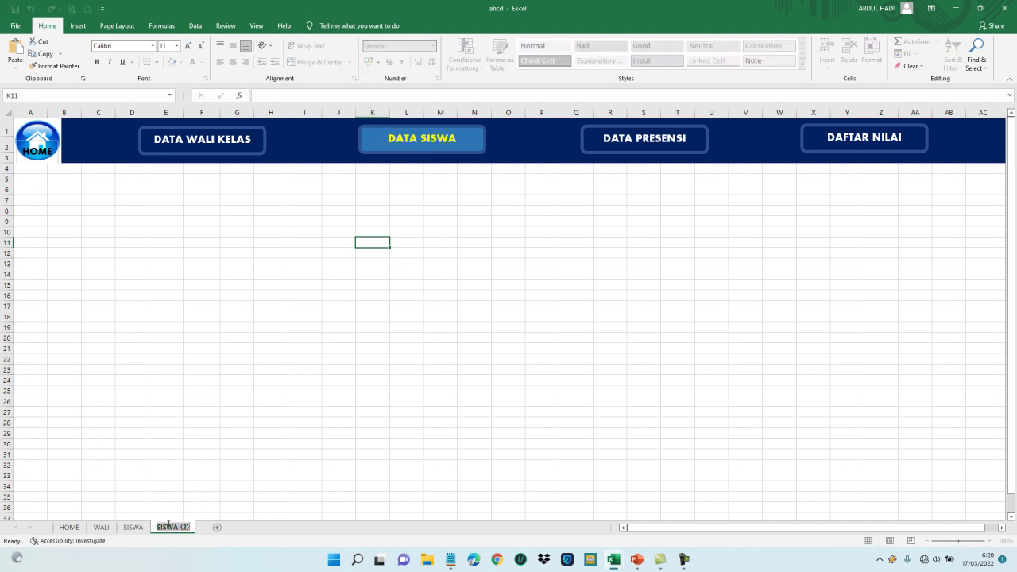
{"action": "type", "text": "PRESENS"}
{"action": "type", "text": "I"}
{"action": "key", "text": "Return"}
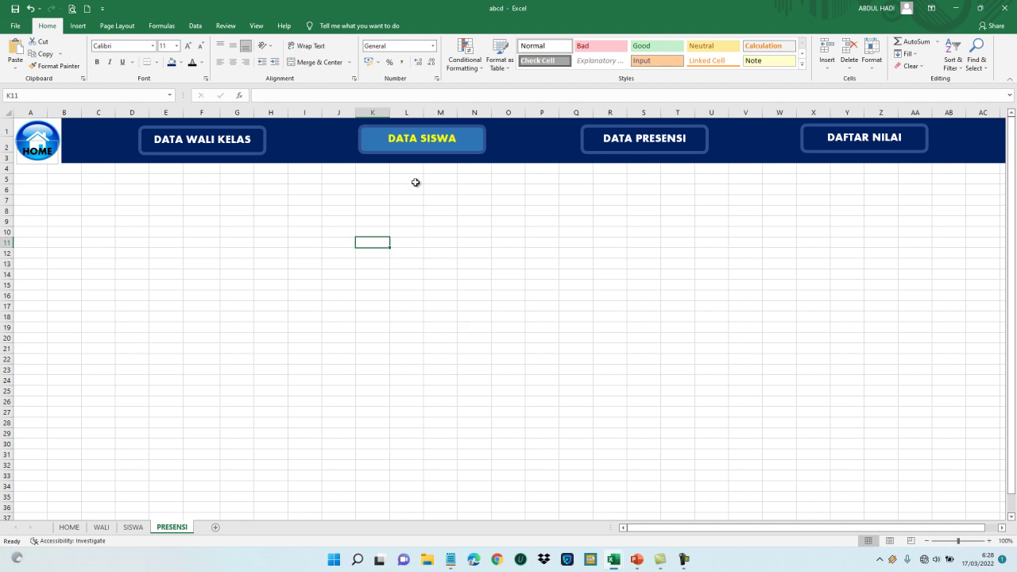
Give DATA SISWA white text and a dark blue fill
{"action": "left_click", "coordinate": [430, 147]}
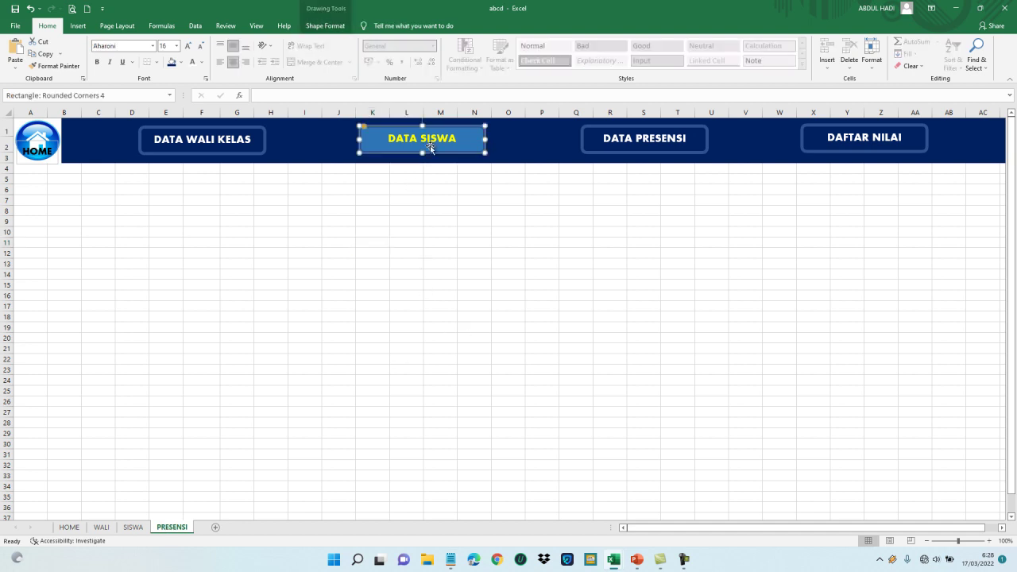
{"action": "left_click", "coordinate": [182, 64]}
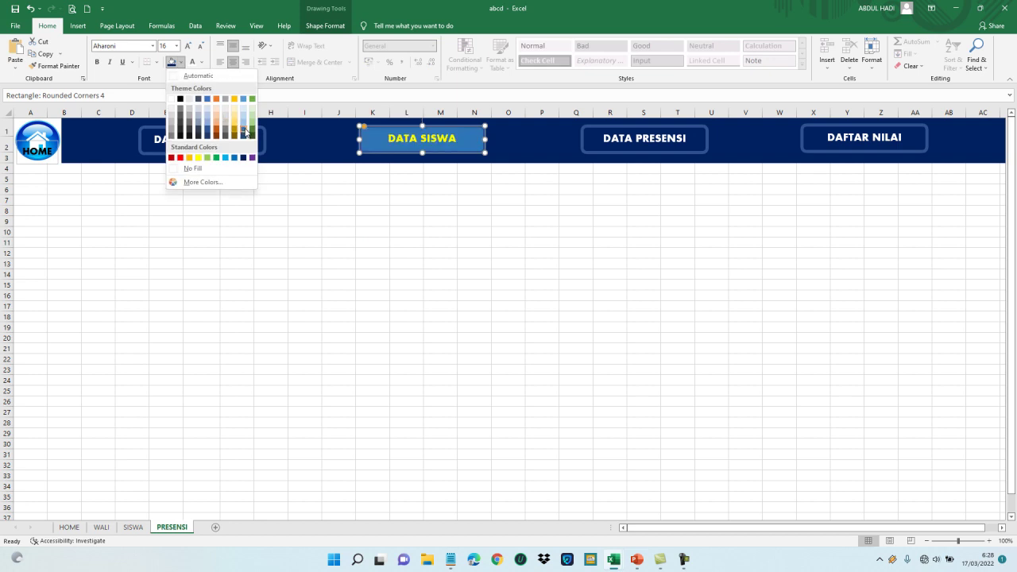
{"action": "key", "text": "Escape"}
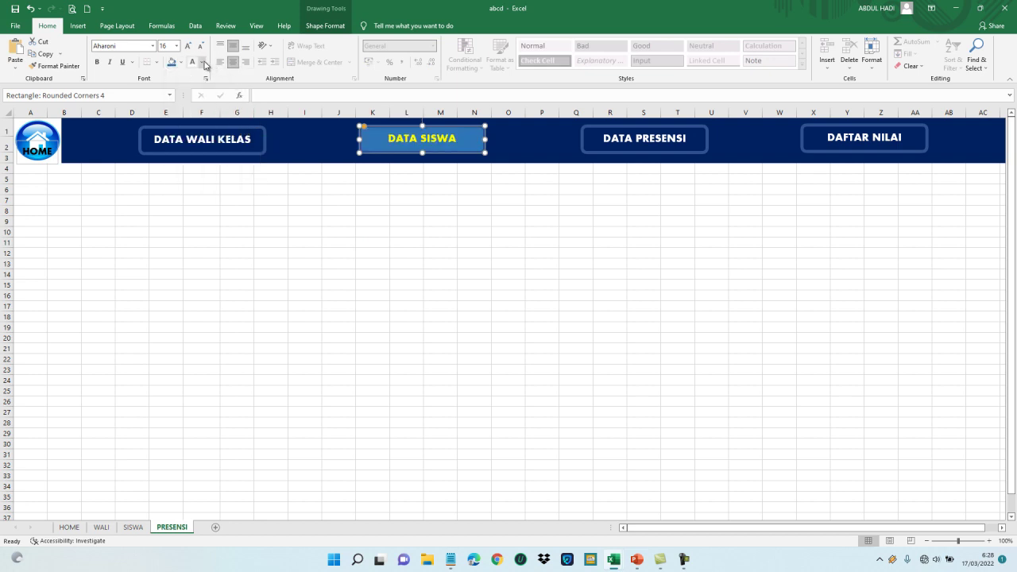
{"action": "left_click", "coordinate": [193, 63]}
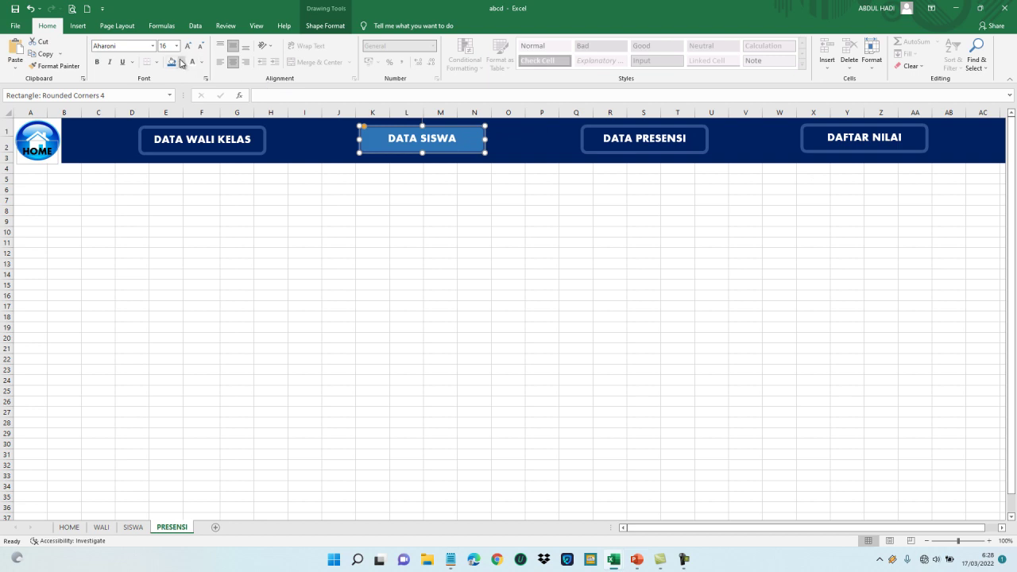
{"action": "left_click", "coordinate": [180, 62]}
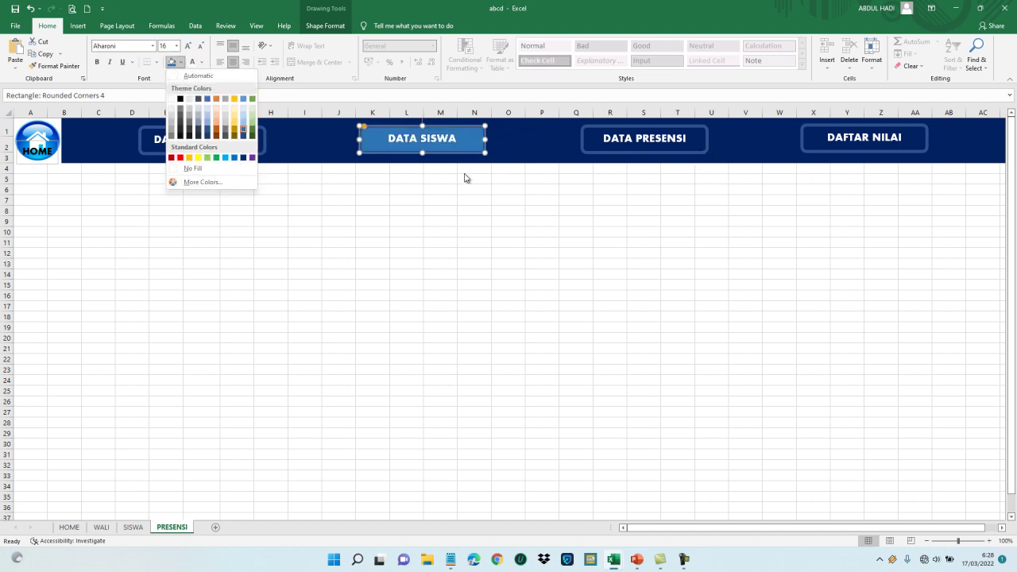
{"action": "left_click", "coordinate": [243, 159]}
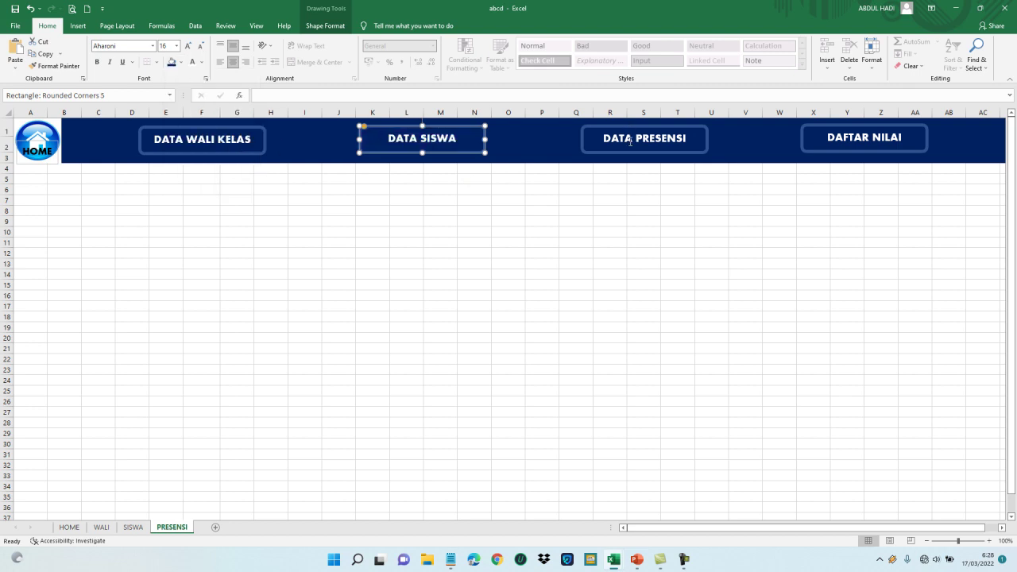
Fill DATA PRESENSI light blue with yellow text
{"action": "left_click", "coordinate": [630, 141]}
{"action": "left_click", "coordinate": [617, 128]}
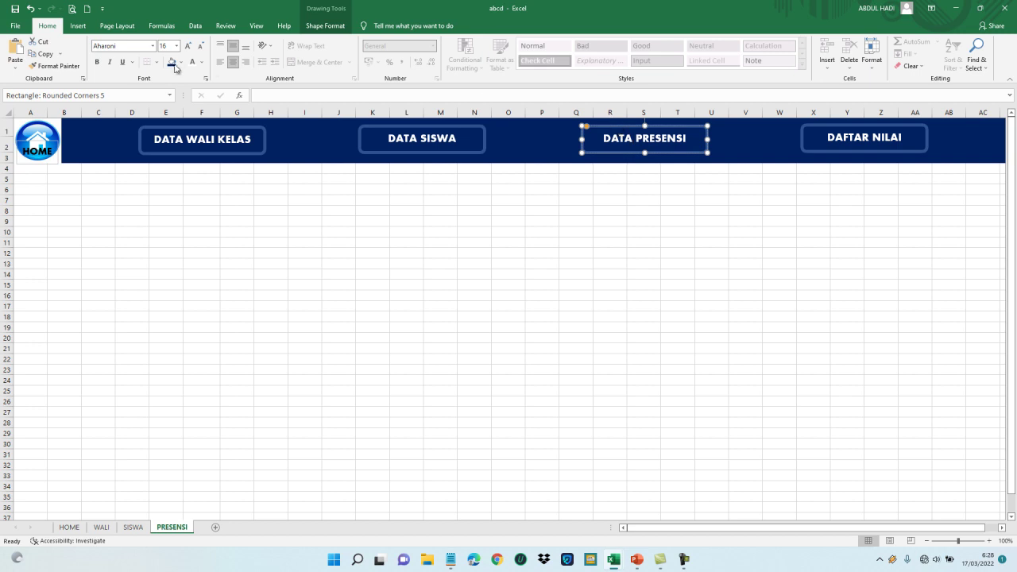
{"action": "left_click", "coordinate": [181, 67]}
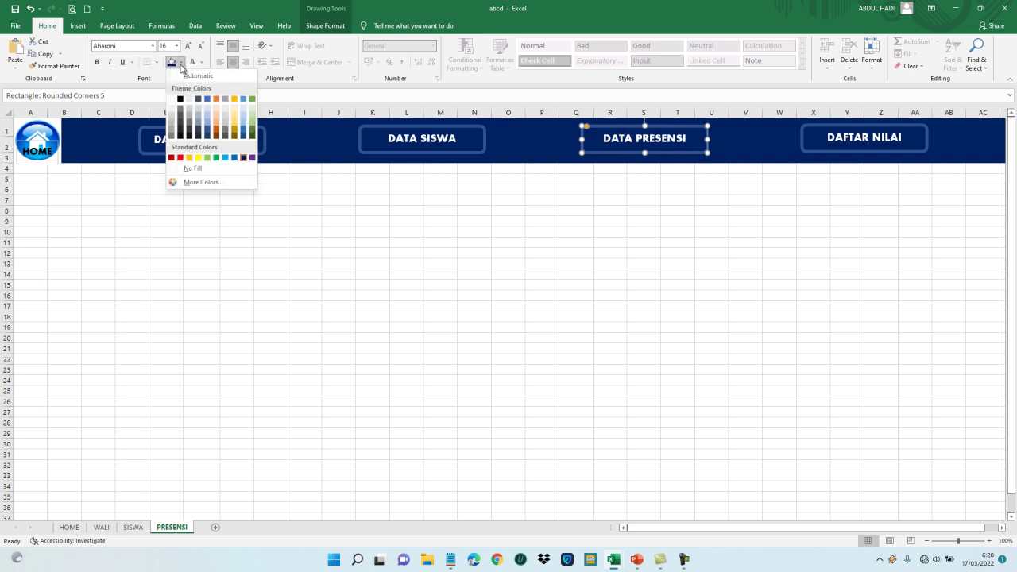
{"action": "left_click", "coordinate": [248, 135]}
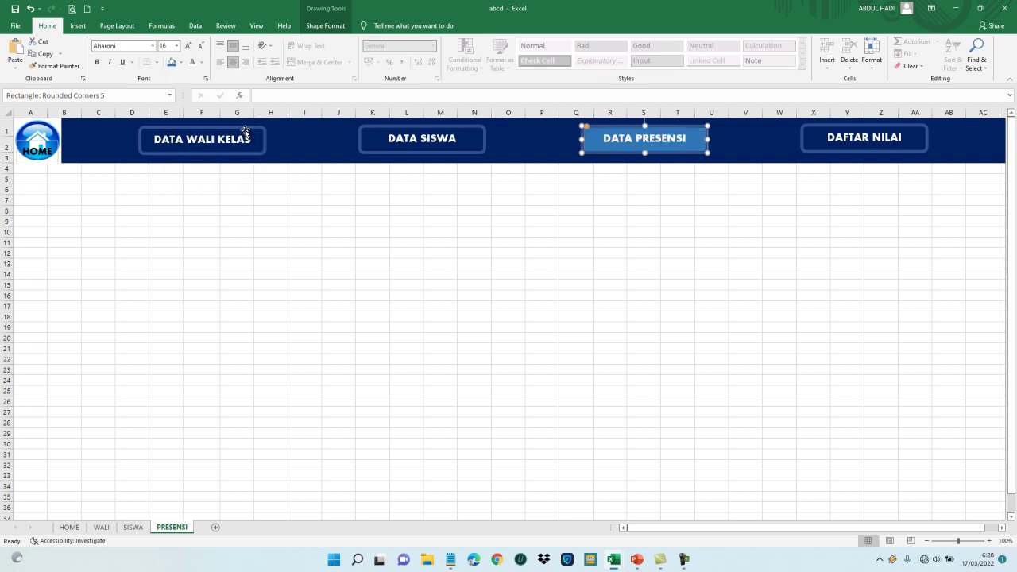
{"action": "left_click", "coordinate": [203, 62]}
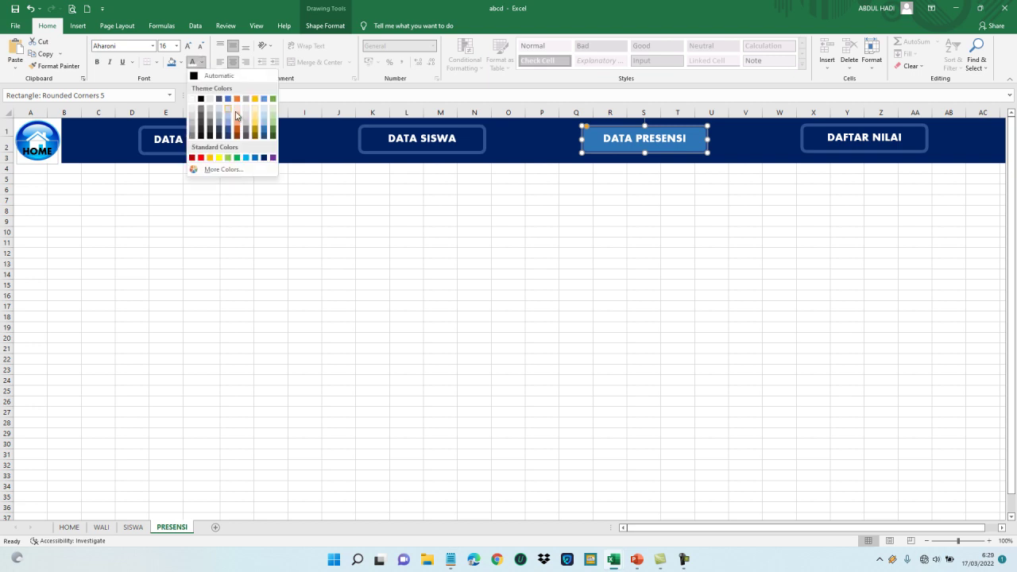
{"action": "left_click", "coordinate": [219, 158]}
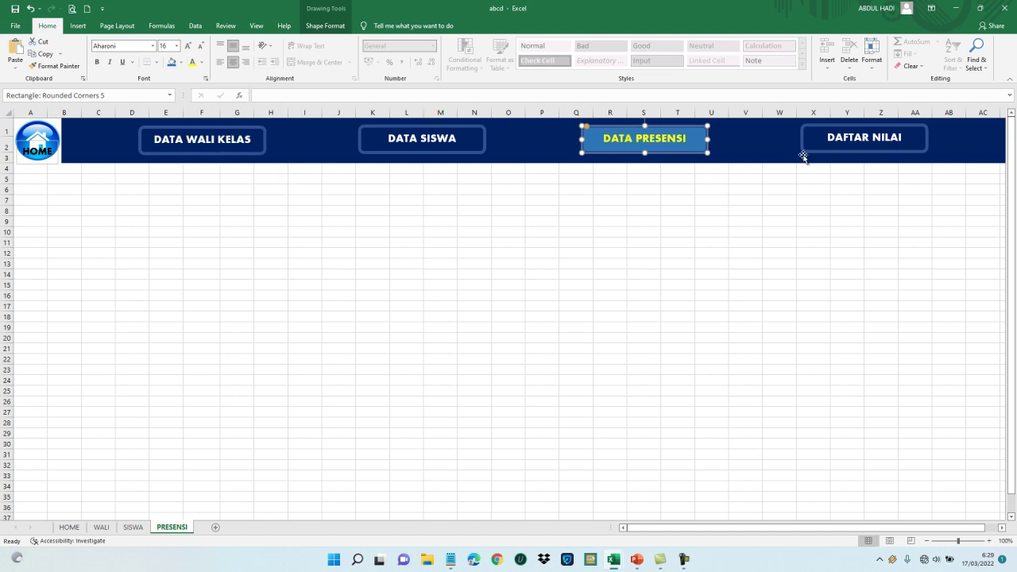
{"action": "left_click", "coordinate": [839, 146]}
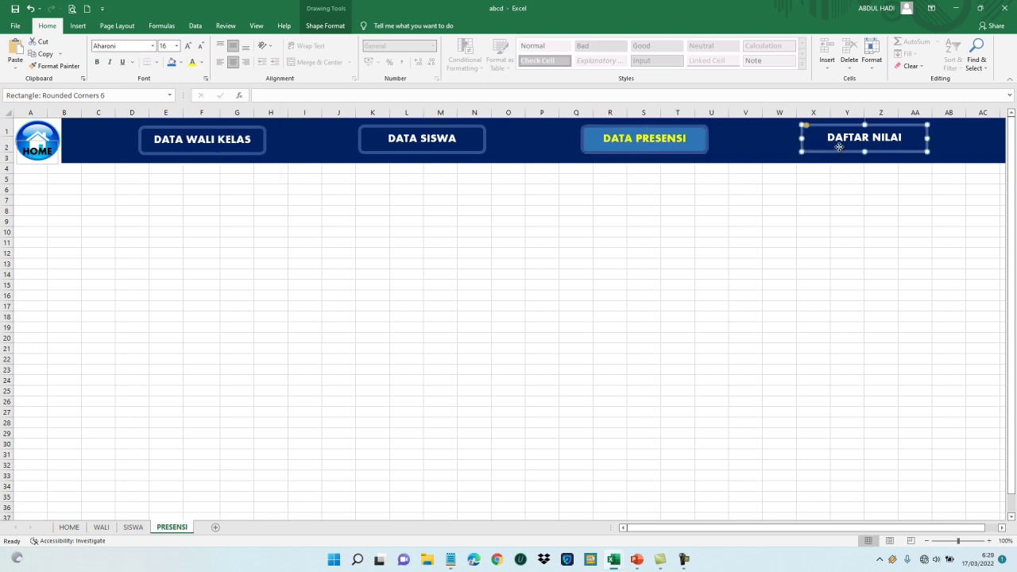
{"action": "left_click", "coordinate": [557, 216]}
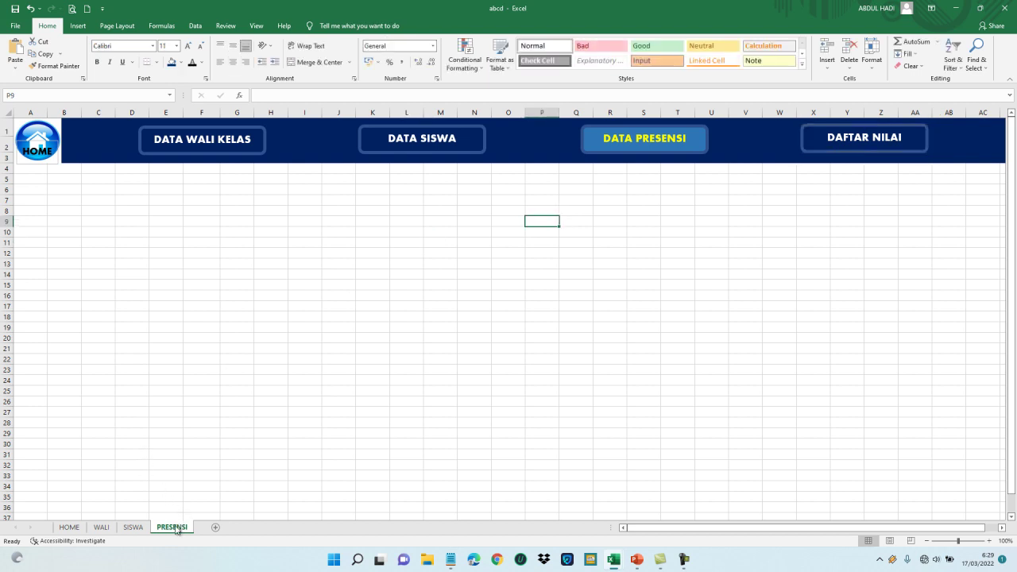
Copy the PRESENSI sheet to the end of the workbook
{"action": "right_click", "coordinate": [176, 530]}
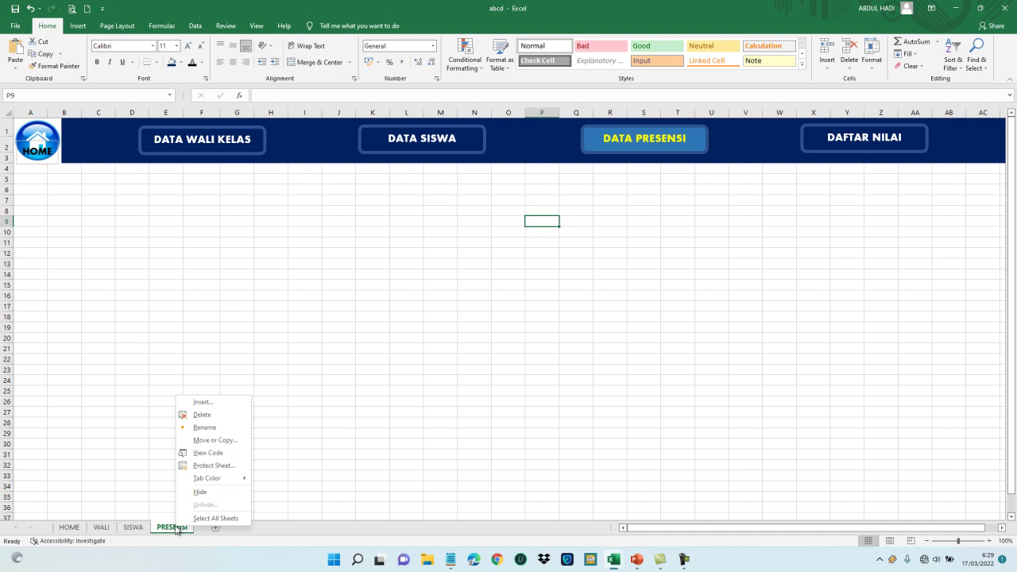
{"action": "left_click", "coordinate": [214, 442]}
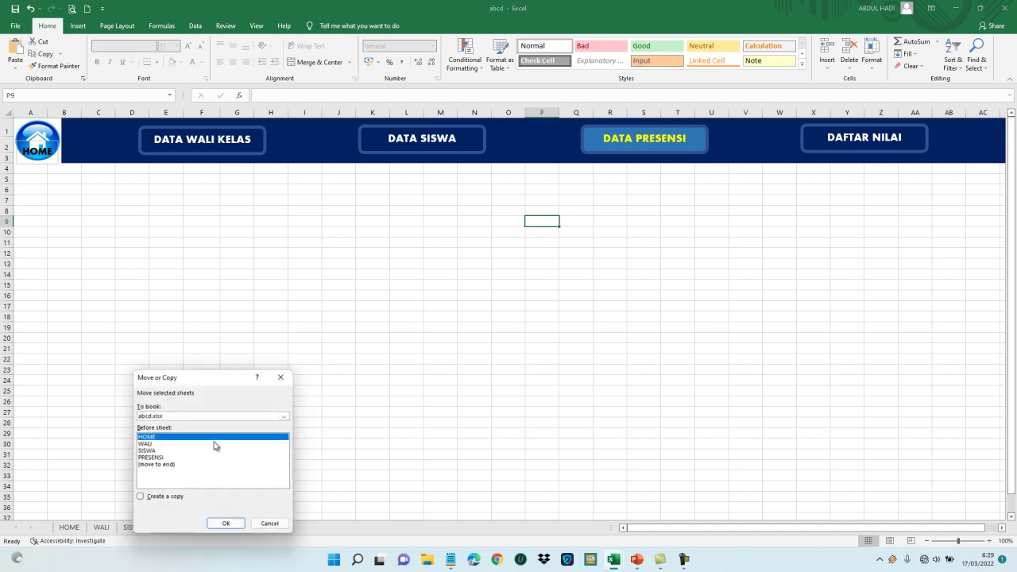
{"action": "left_click", "coordinate": [156, 465]}
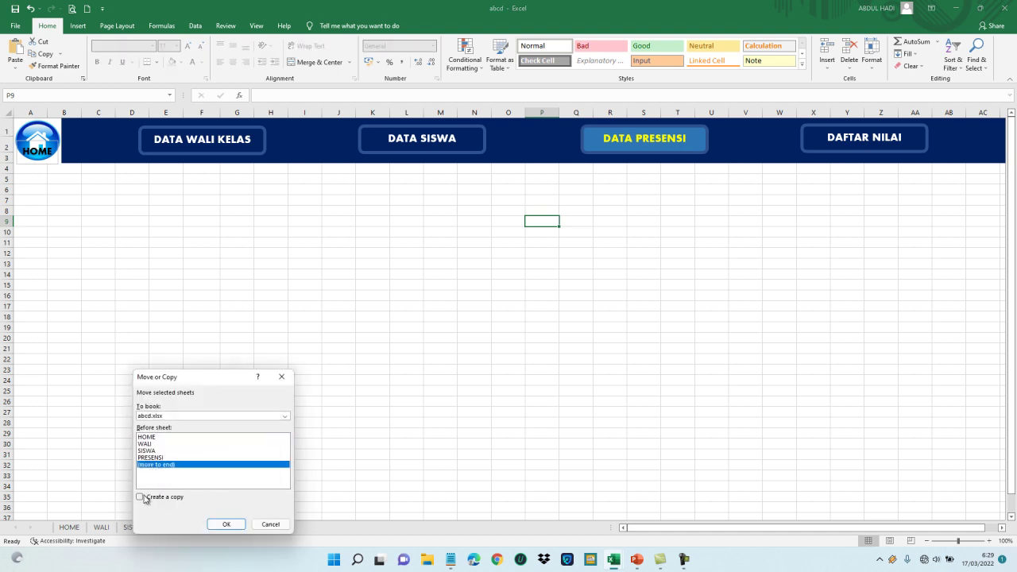
{"action": "left_click", "coordinate": [141, 497]}
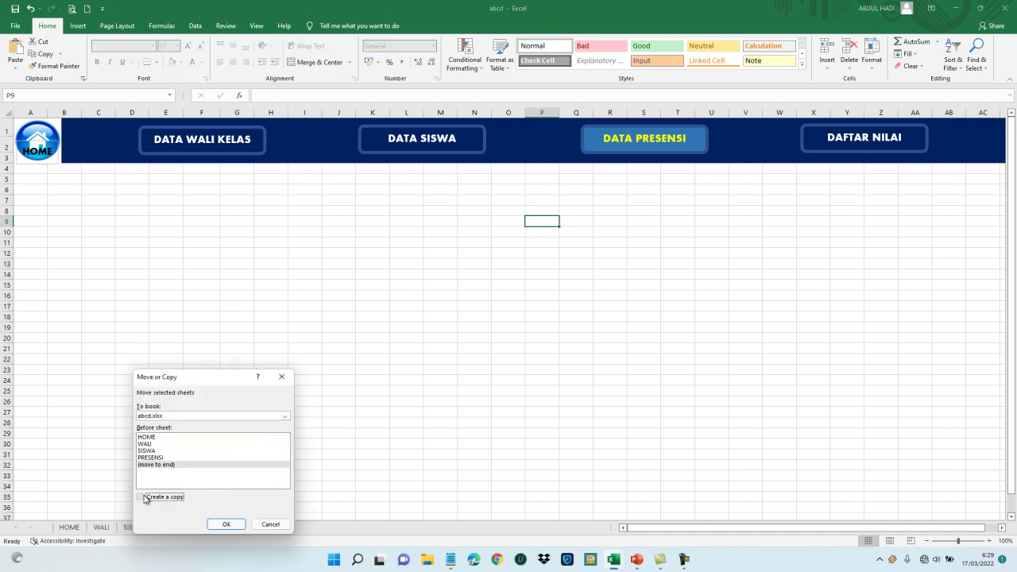
{"action": "left_click", "coordinate": [226, 525]}
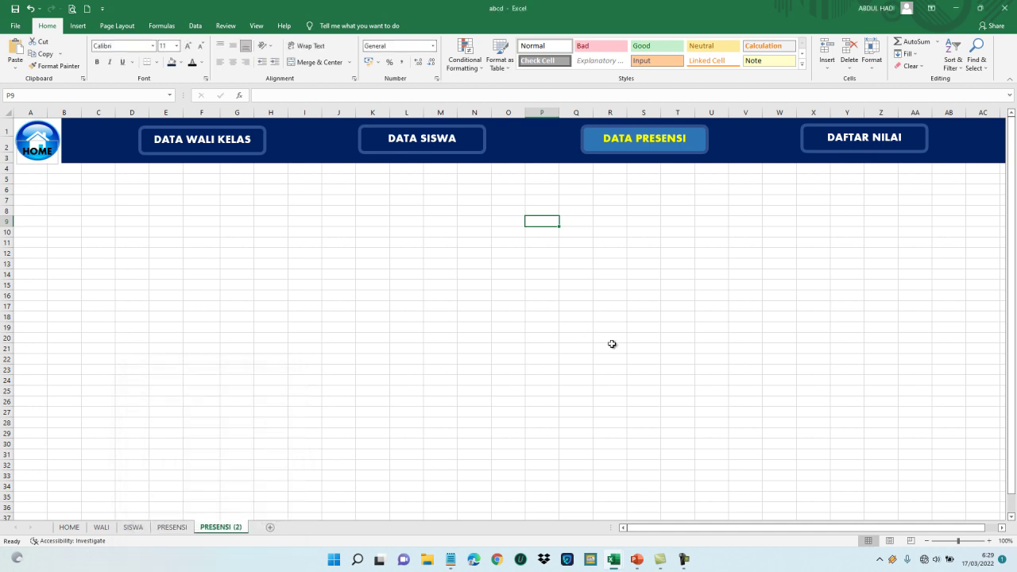
Rename the copied PRESENSI (2) sheet to NILAI
{"action": "double_click", "coordinate": [234, 528]}
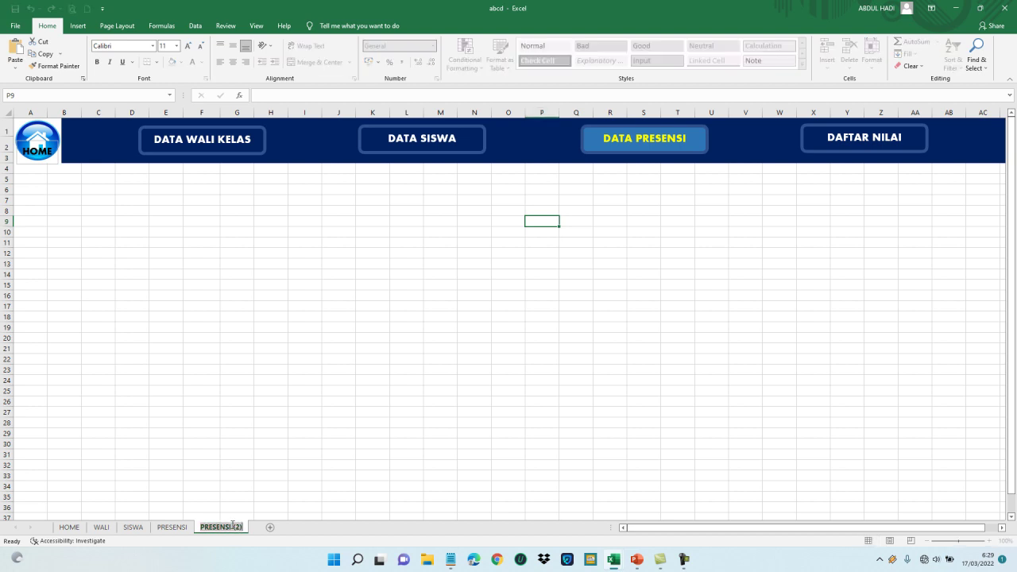
{"action": "type", "text": "NILAI"}
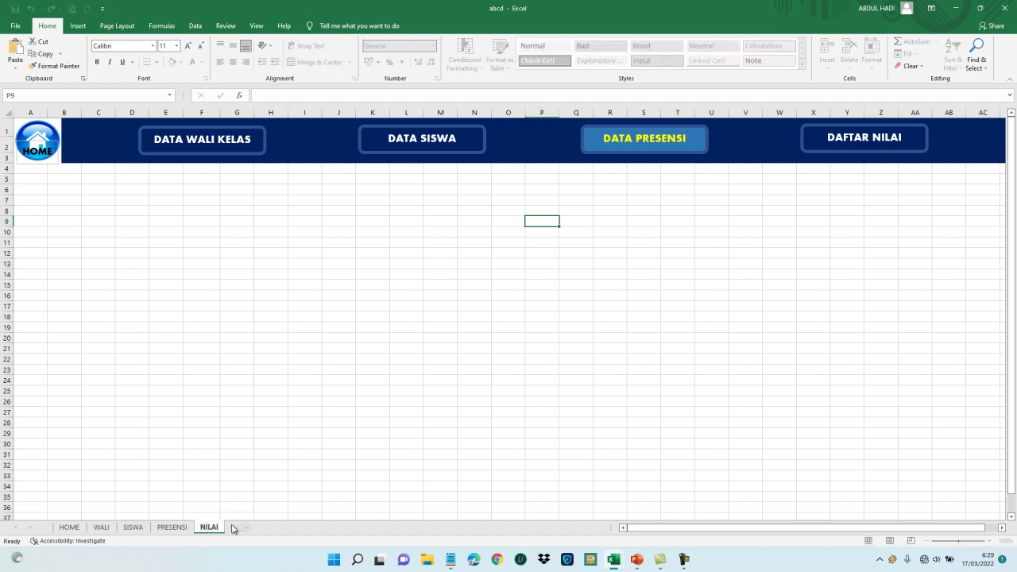
{"action": "key", "text": "Return"}
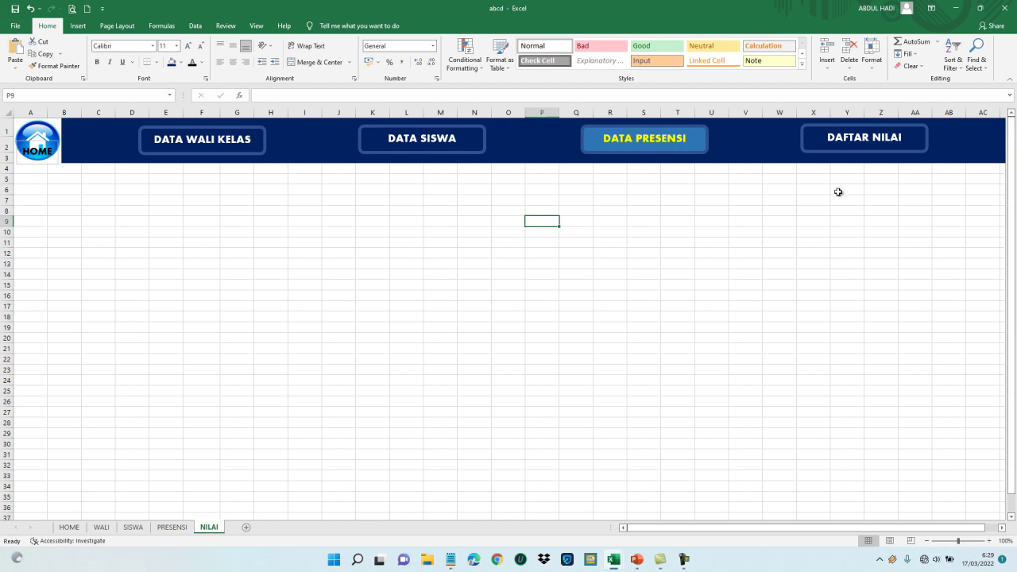
Give the DATA PRESENSI button white text and a dark blue fill
{"action": "left_click", "coordinate": [697, 148], "text": "ctrl"}
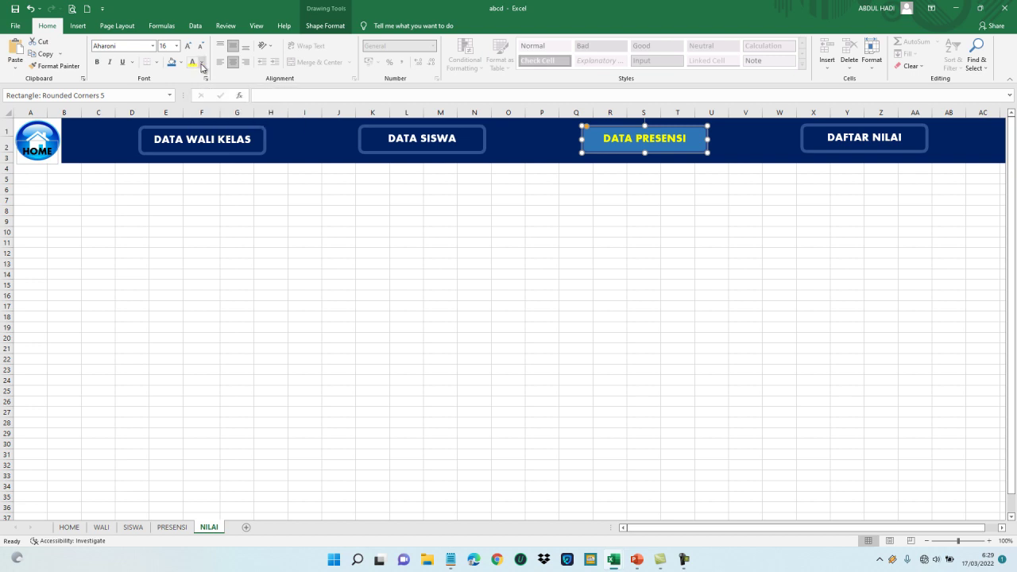
{"action": "left_click", "coordinate": [202, 62]}
{"action": "left_click", "coordinate": [200, 98]}
{"action": "left_click", "coordinate": [181, 62]}
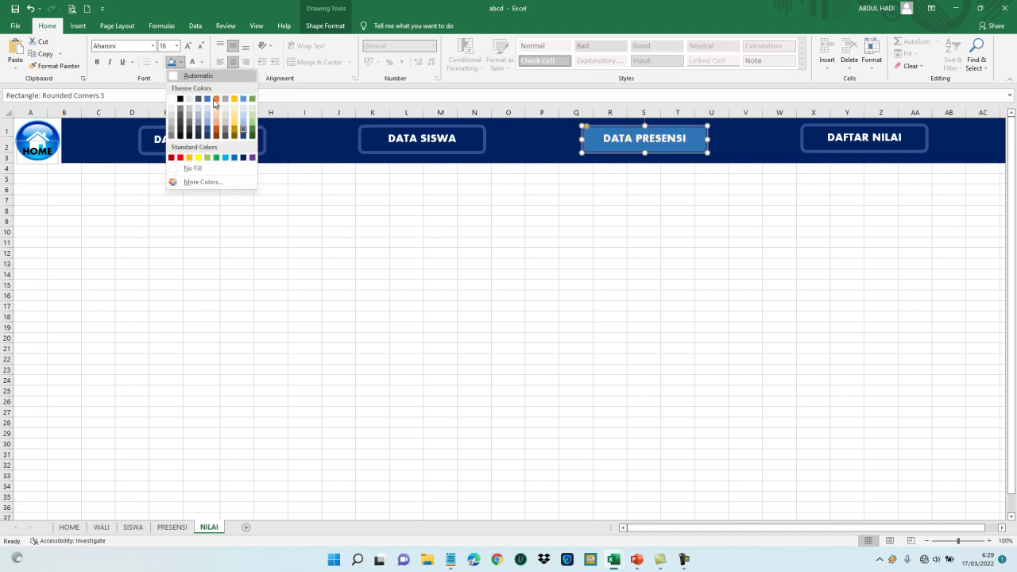
{"action": "left_click", "coordinate": [243, 158]}
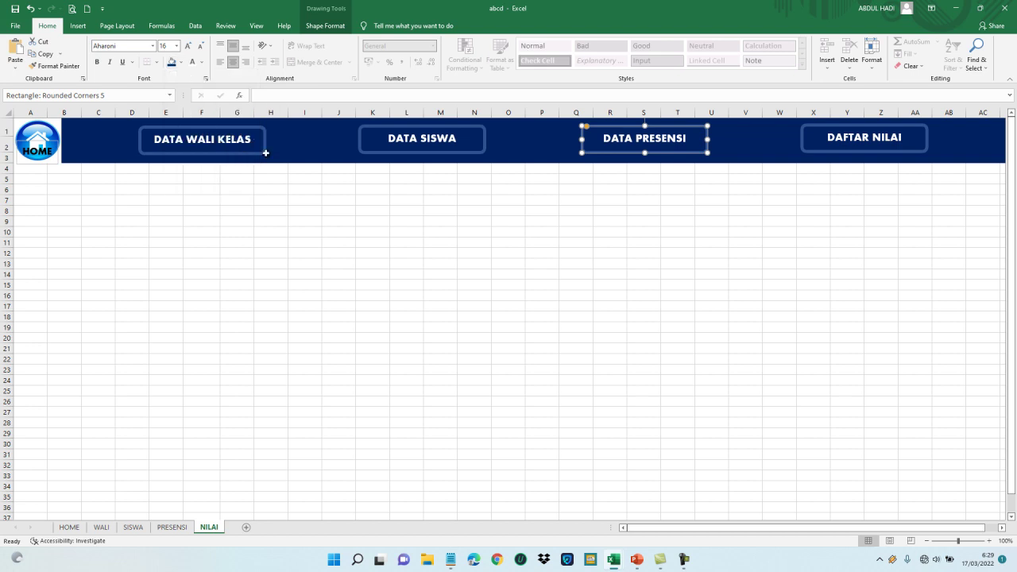
Fill DAFTAR NILAI blue with yellow text, undoing a stray yellow on DATA WALI KELAS
{"action": "left_click", "coordinate": [903, 149]}
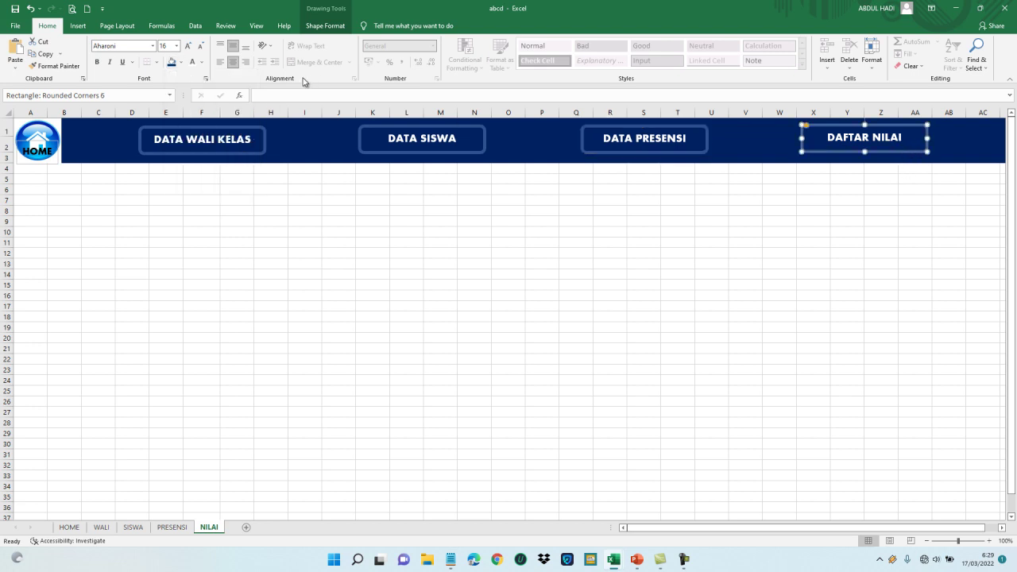
{"action": "left_click", "coordinate": [181, 62]}
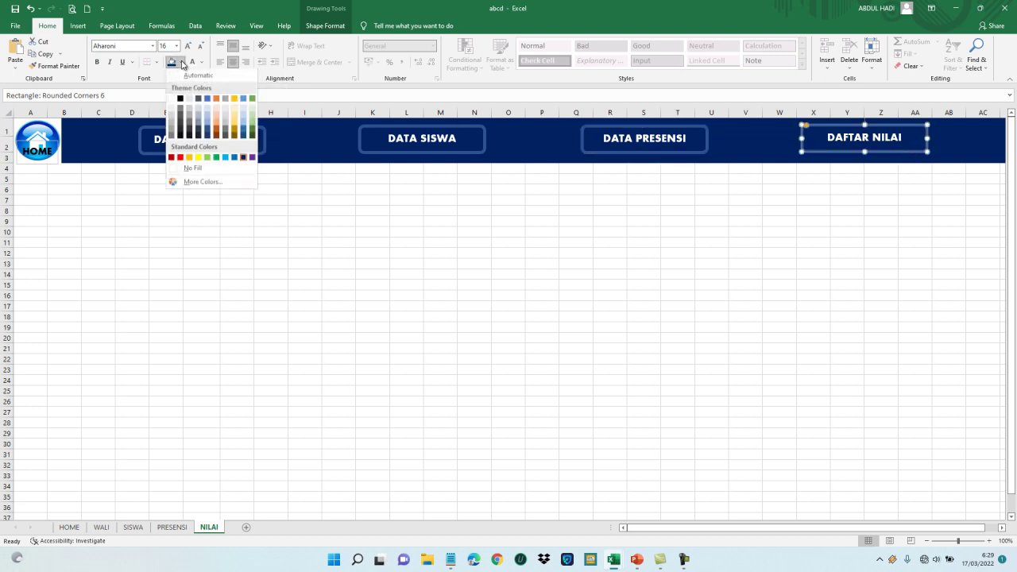
{"action": "left_click", "coordinate": [243, 134]}
{"action": "left_click", "coordinate": [244, 133]}
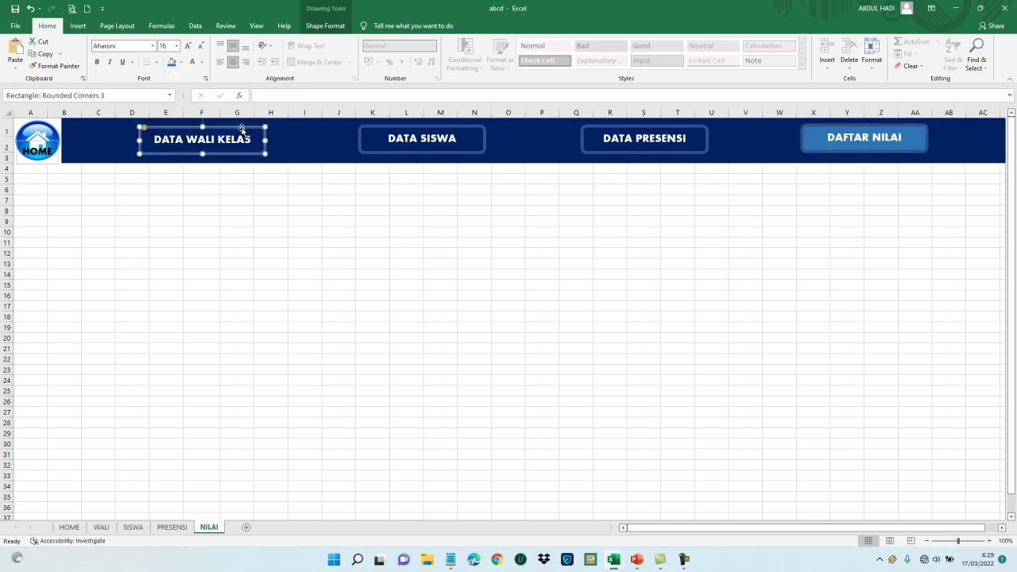
{"action": "left_click", "coordinate": [201, 62]}
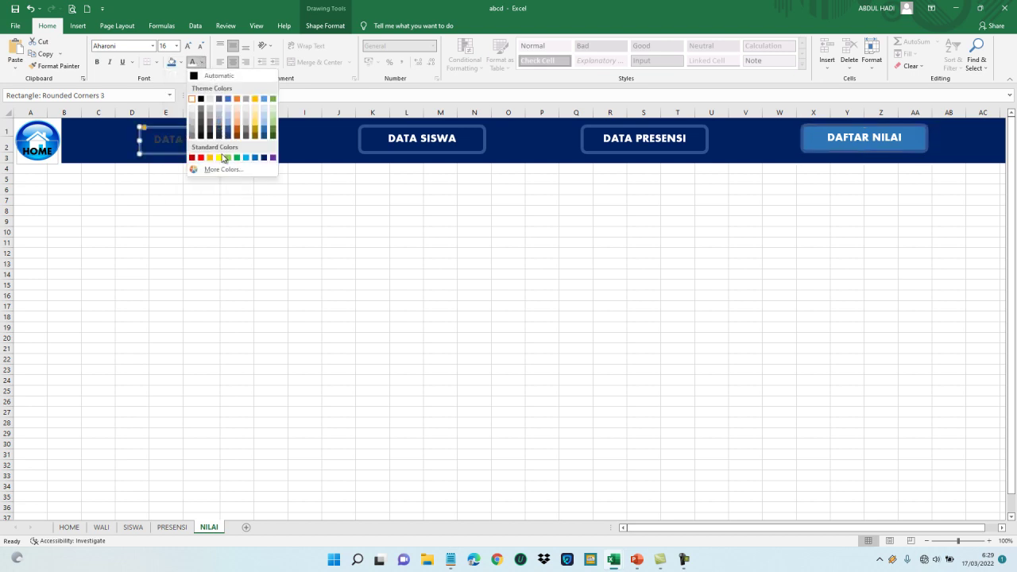
{"action": "left_click", "coordinate": [220, 158]}
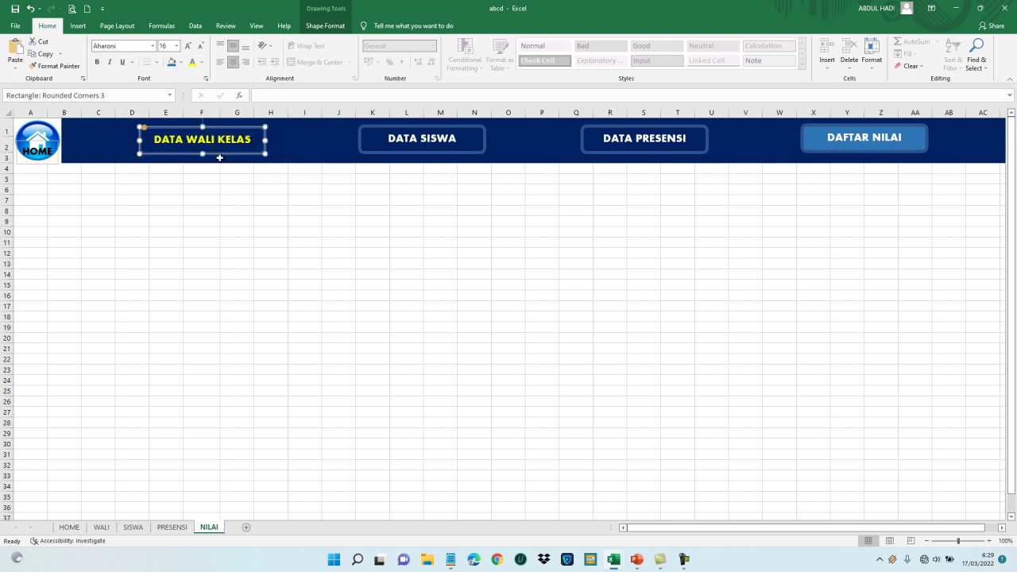
{"action": "key", "text": "ctrl+z"}
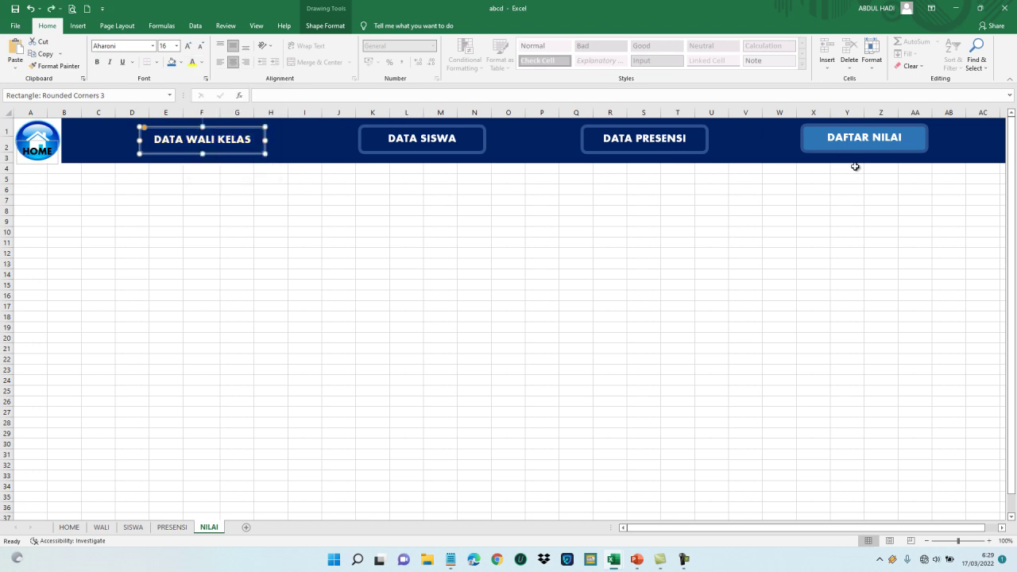
{"action": "left_click", "coordinate": [848, 149]}
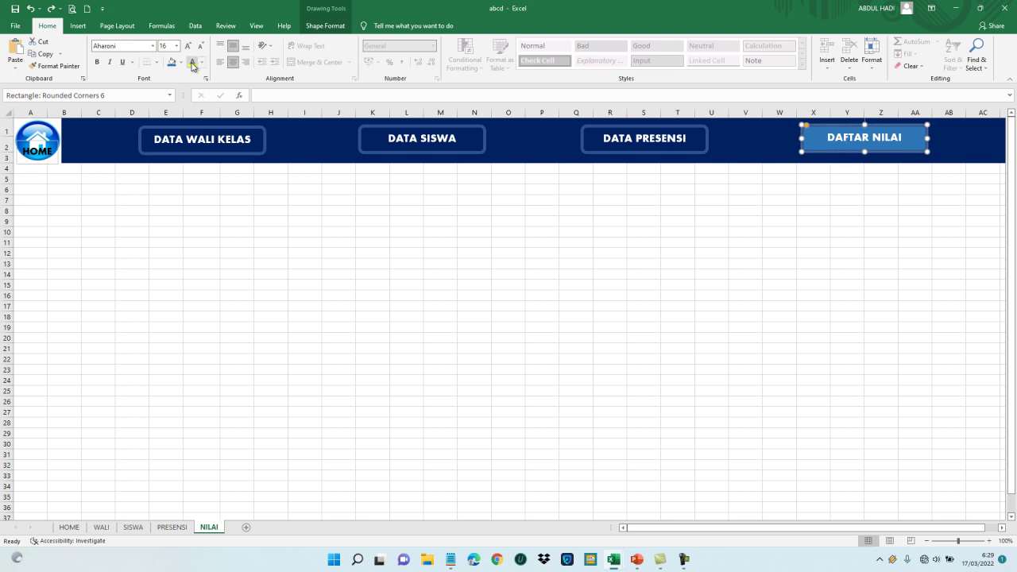
{"action": "left_click", "coordinate": [192, 63]}
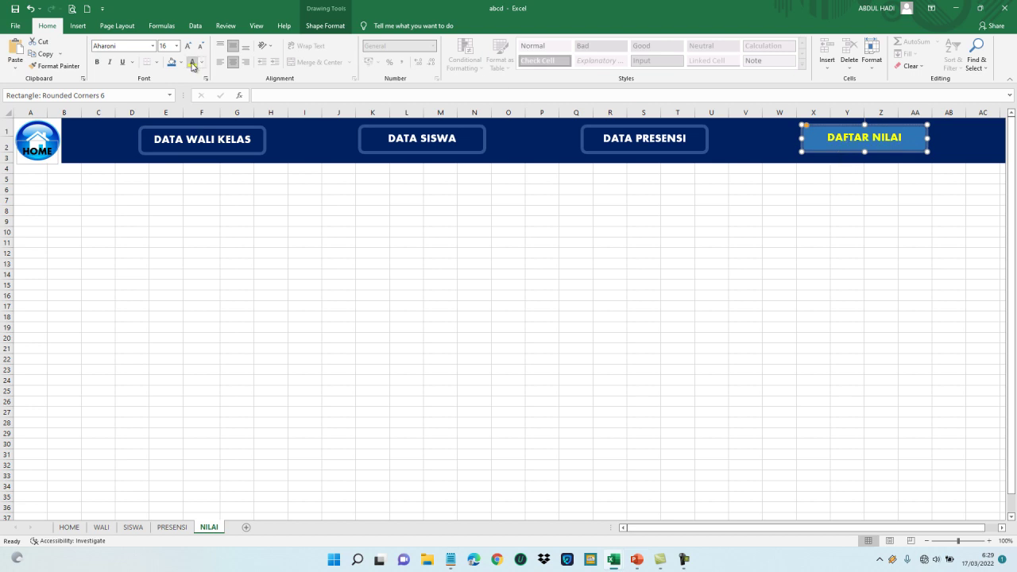
{"action": "left_click", "coordinate": [270, 246]}
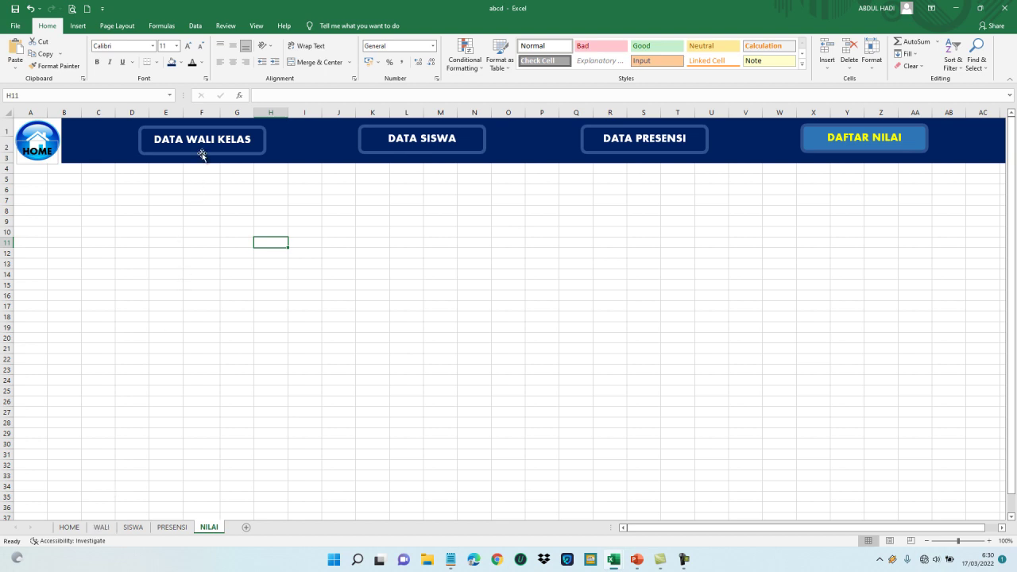
Fill every cell of the WALI sheet light blue, then return to the top area
{"action": "left_click", "coordinate": [100, 529]}
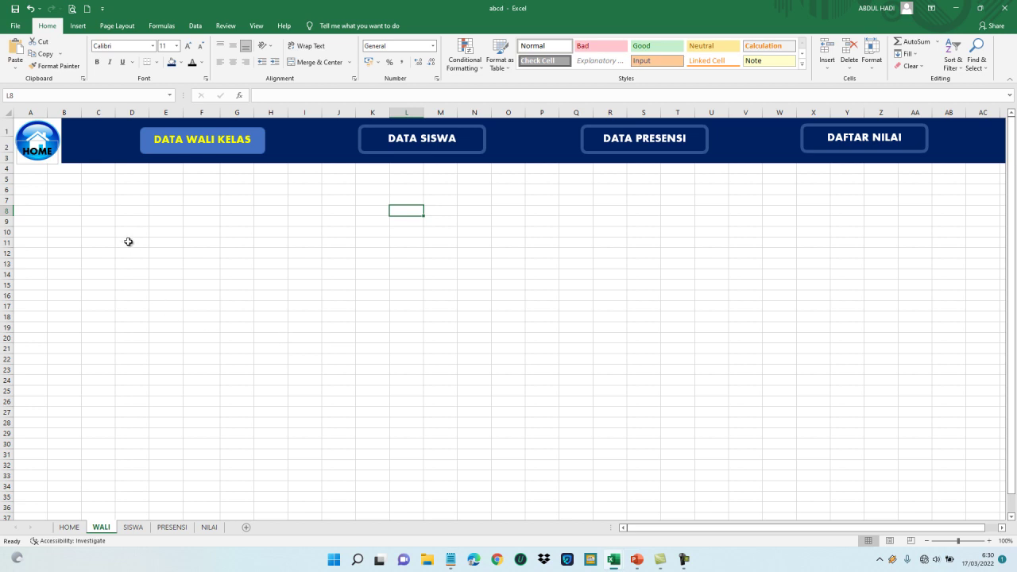
{"action": "left_click", "coordinate": [23, 171]}
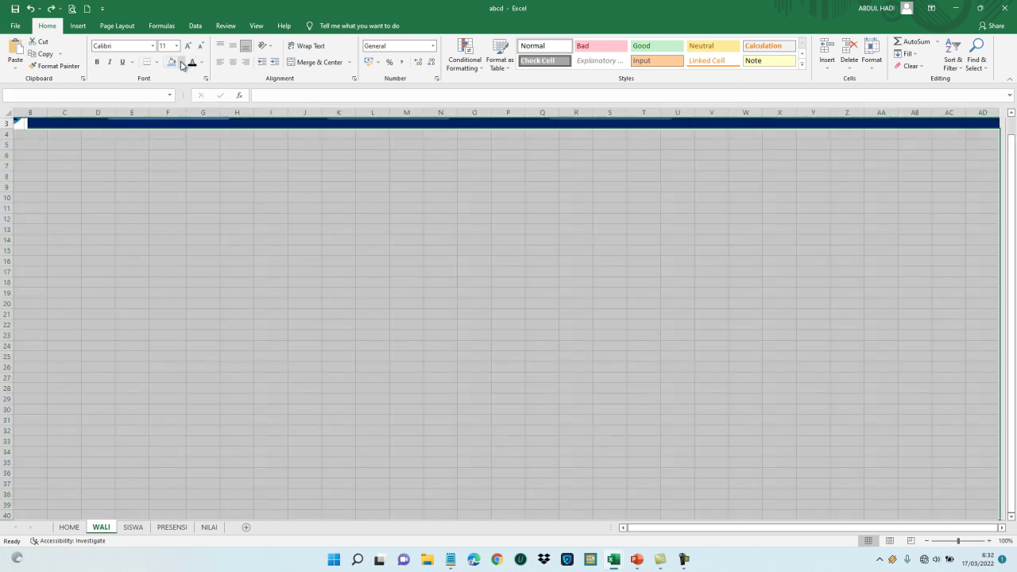
{"action": "left_click", "coordinate": [183, 62]}
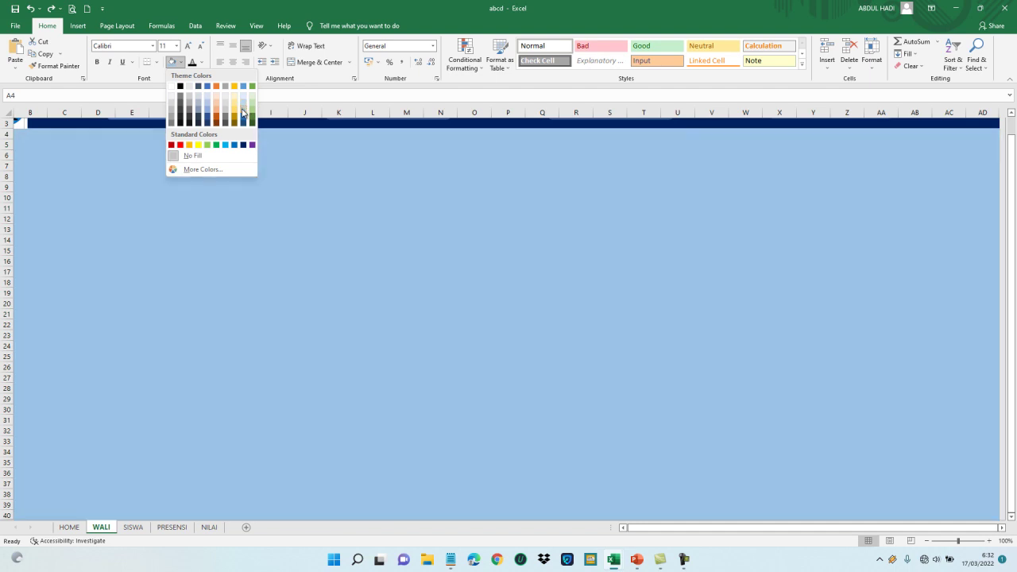
{"action": "left_click", "coordinate": [242, 112]}
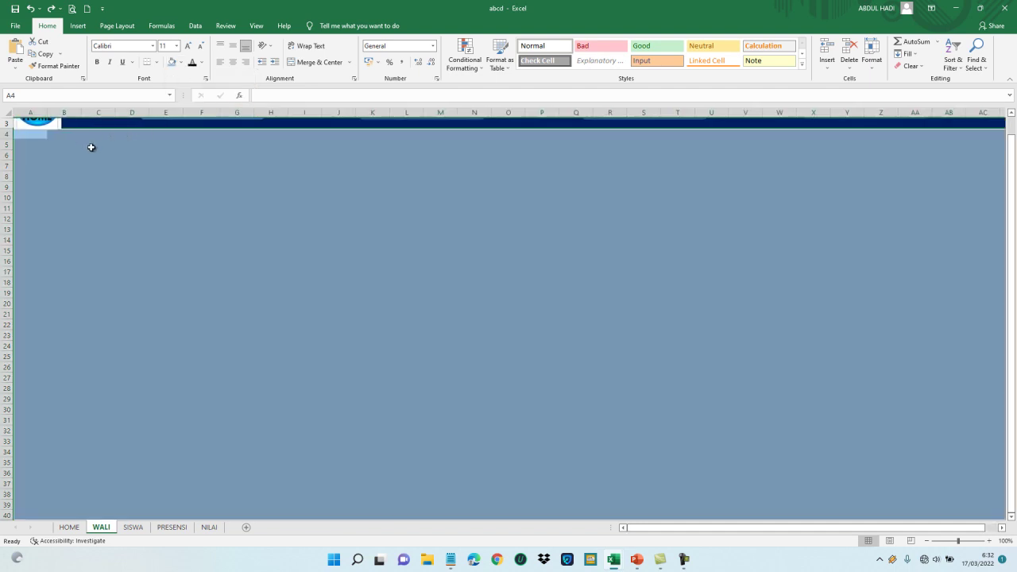
{"action": "key", "text": "Up"}
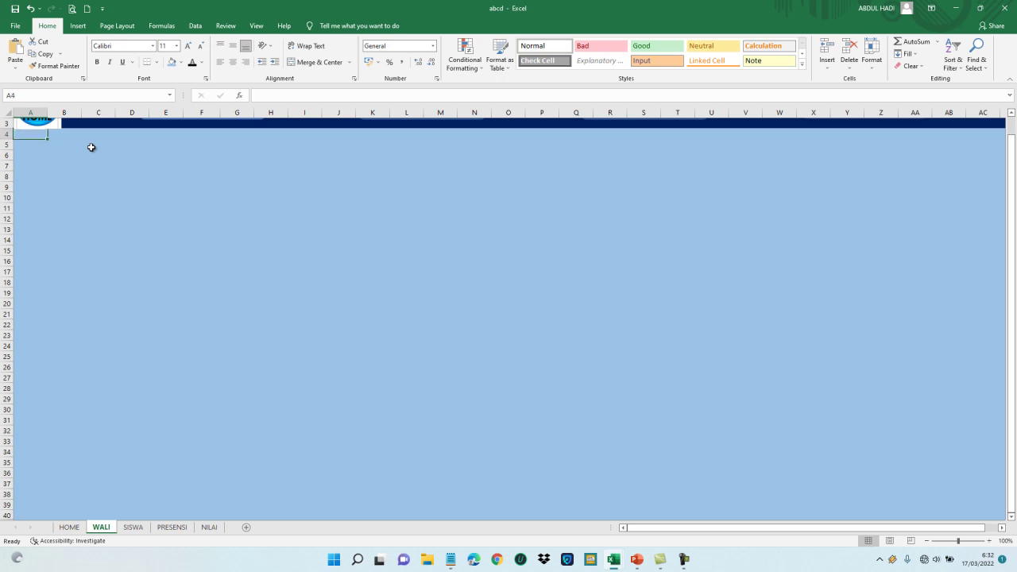
{"action": "key", "text": "Up"}
{"action": "key", "text": "Up"}
{"action": "key", "text": "Down"}
{"action": "key", "text": "Down"}
{"action": "key", "text": "Down"}
{"action": "key", "text": "Down"}
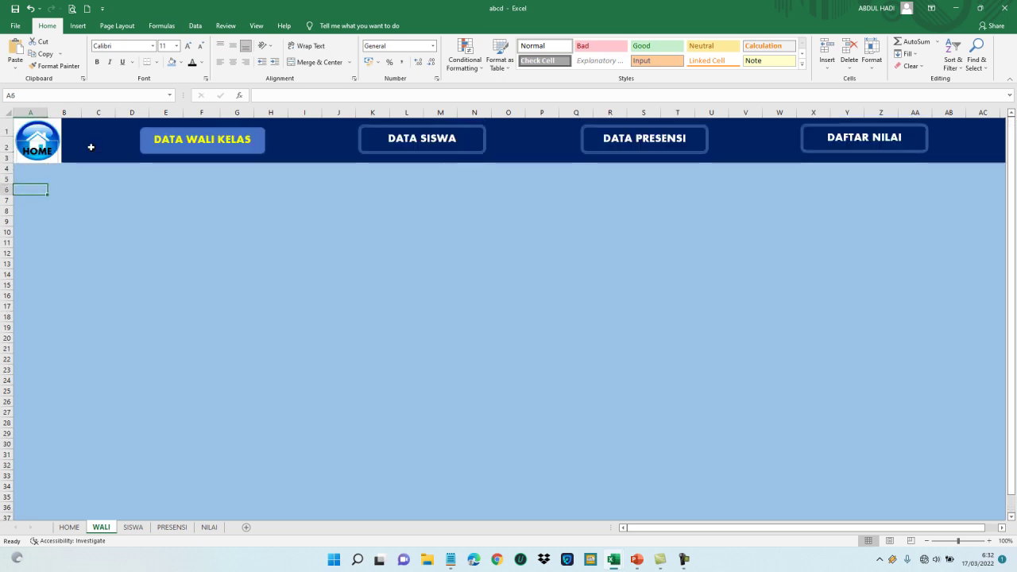
{"action": "key", "text": "Right"}
{"action": "key", "text": "Down"}
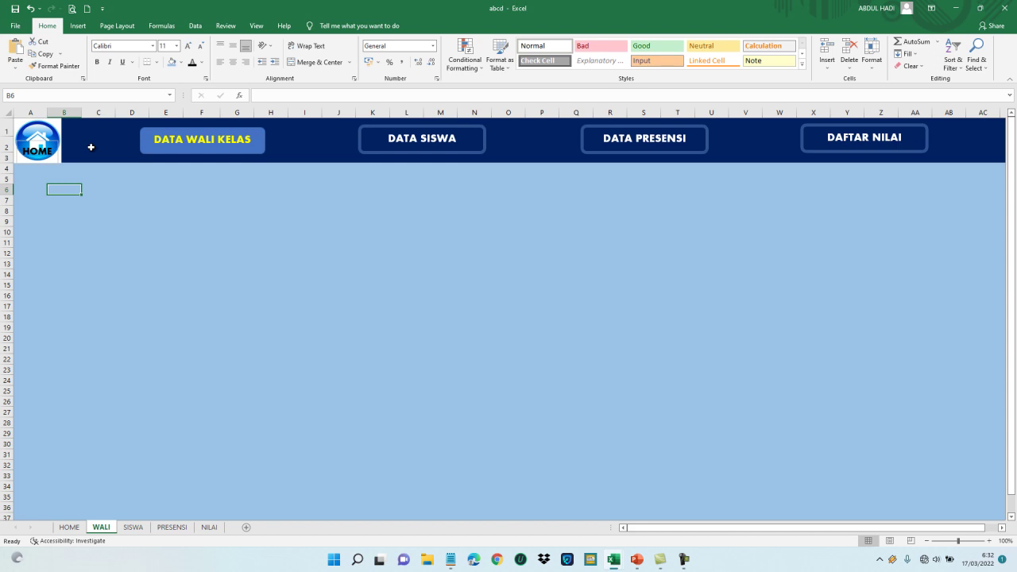
Enter the label NAMA WALI KELAS in B6 and reselect that cell
{"action": "type", "text": "NAMA "}
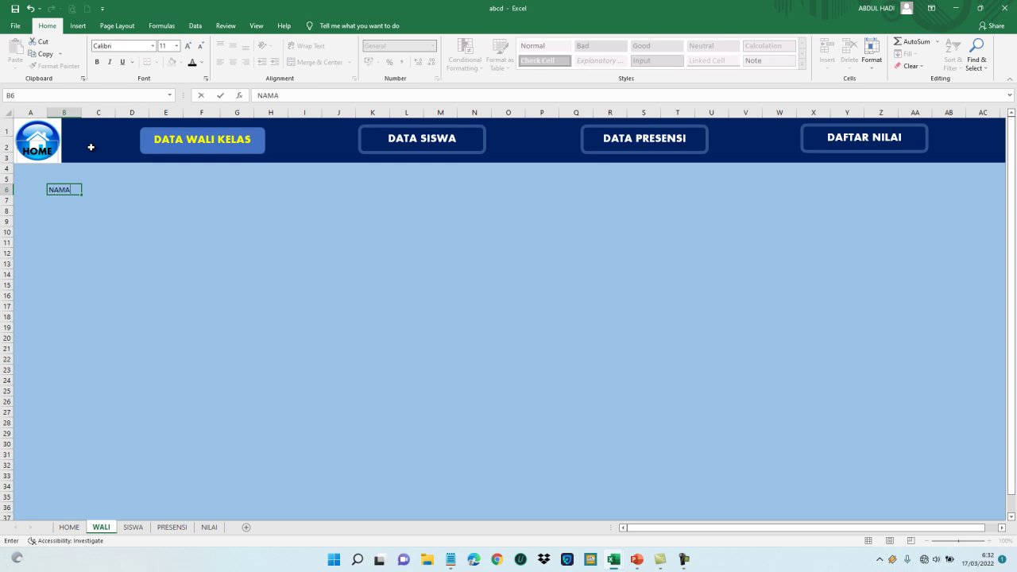
{"action": "type", "text": "WALI K"}
{"action": "type", "text": "ELAS"}
{"action": "key", "text": "Return"}
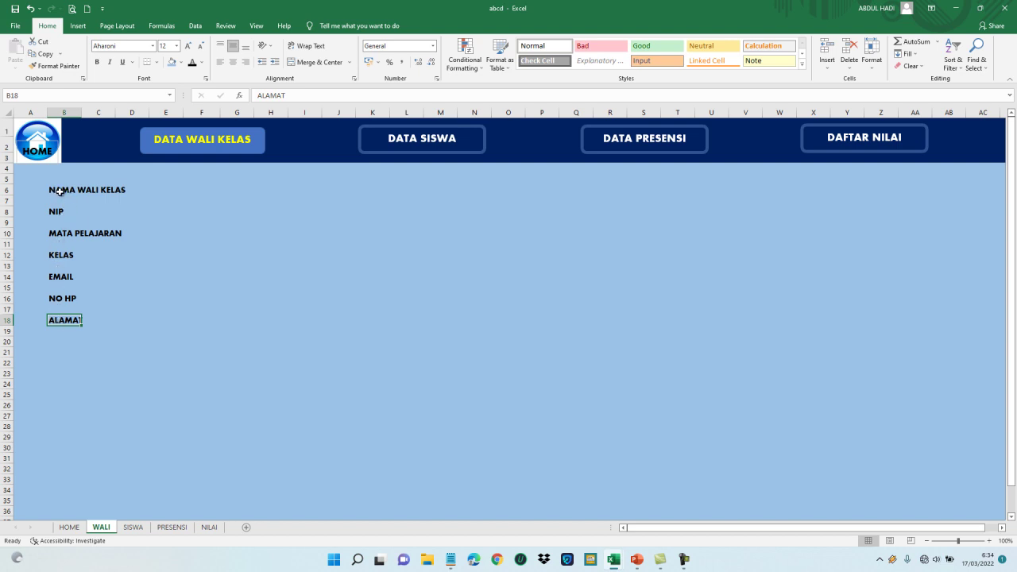
{"action": "key", "text": "Up"}
{"action": "key", "text": "Up"}
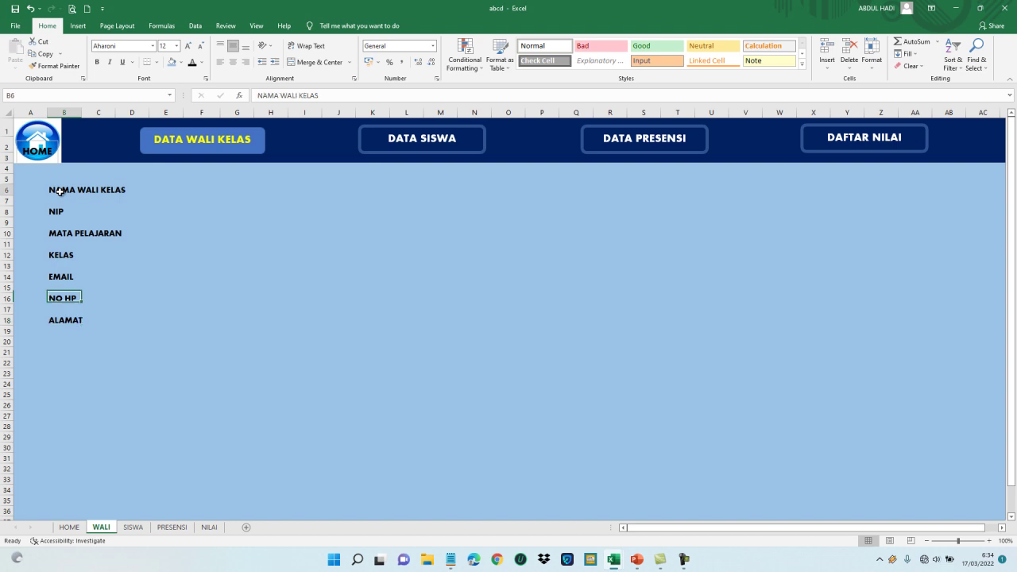
{"action": "left_click", "coordinate": [59, 192]}
Fill the NAMA WALI KELAS band B6:E6 yellow
{"action": "key", "text": "shift+Right"}
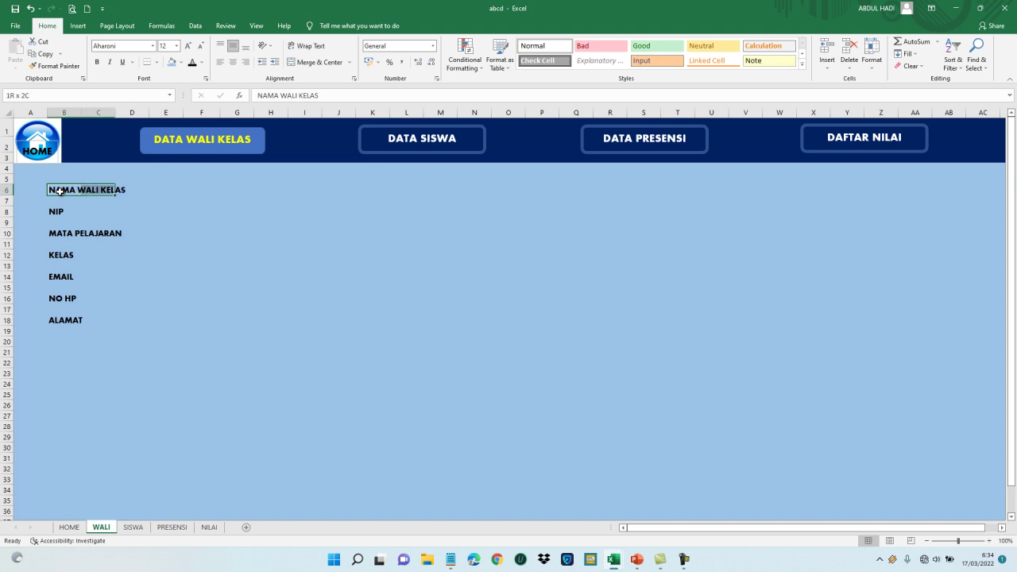
{"action": "key", "text": "shift+Right"}
{"action": "key", "text": "shift+Right"}
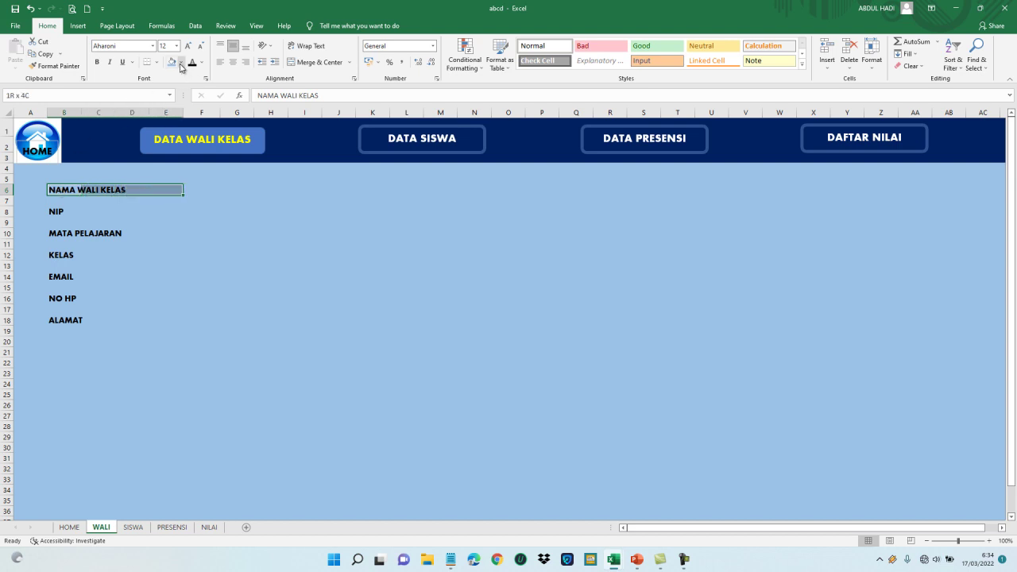
{"action": "left_click", "coordinate": [180, 63]}
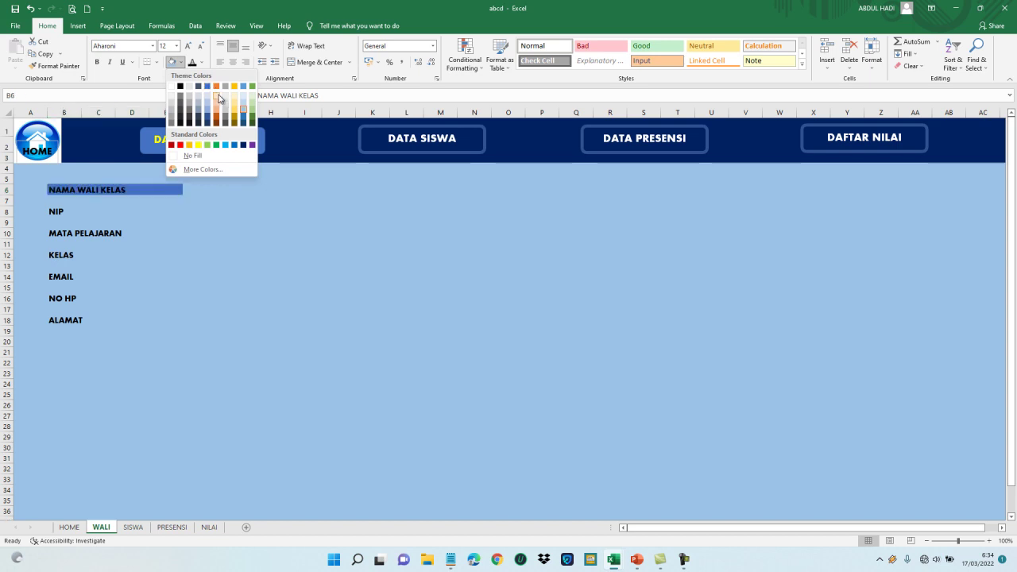
{"action": "left_click", "coordinate": [198, 146]}
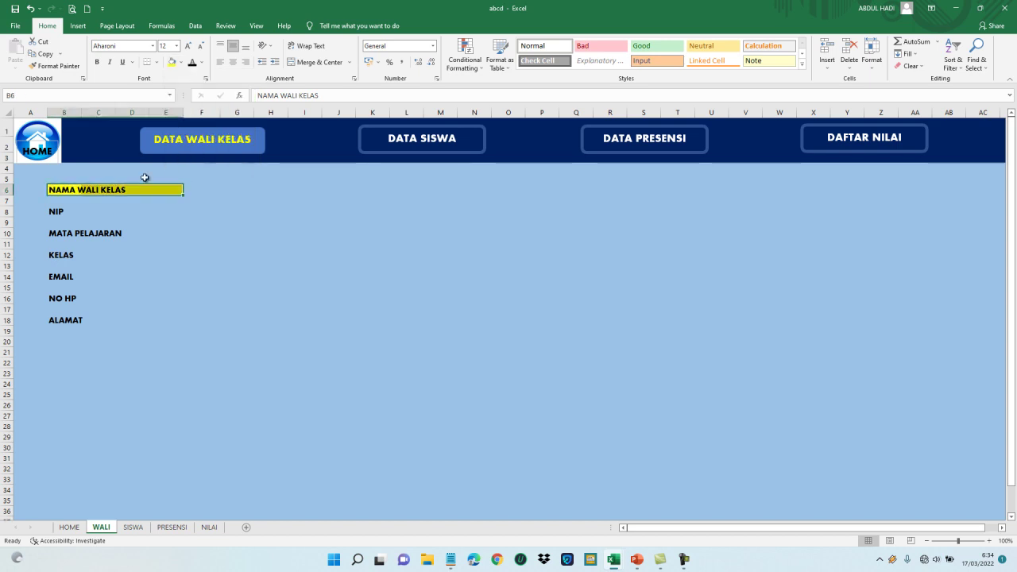
{"action": "left_click", "coordinate": [66, 192]}
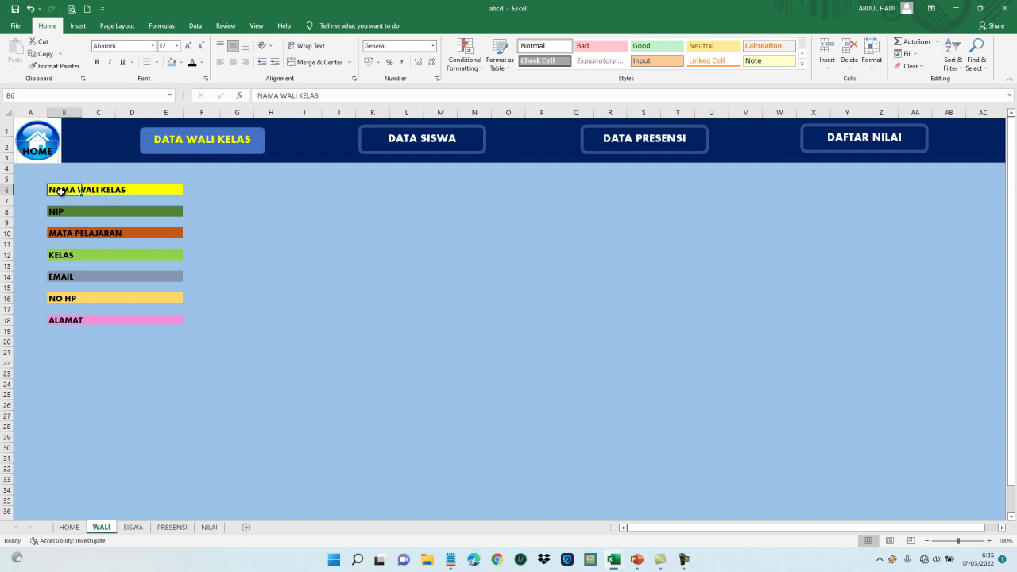
{"action": "left_click", "coordinate": [187, 189]}
Fill the F6:P6 input strip white
{"action": "left_click_drag", "start_coordinate": [186, 188], "coordinate": [440, 189]}
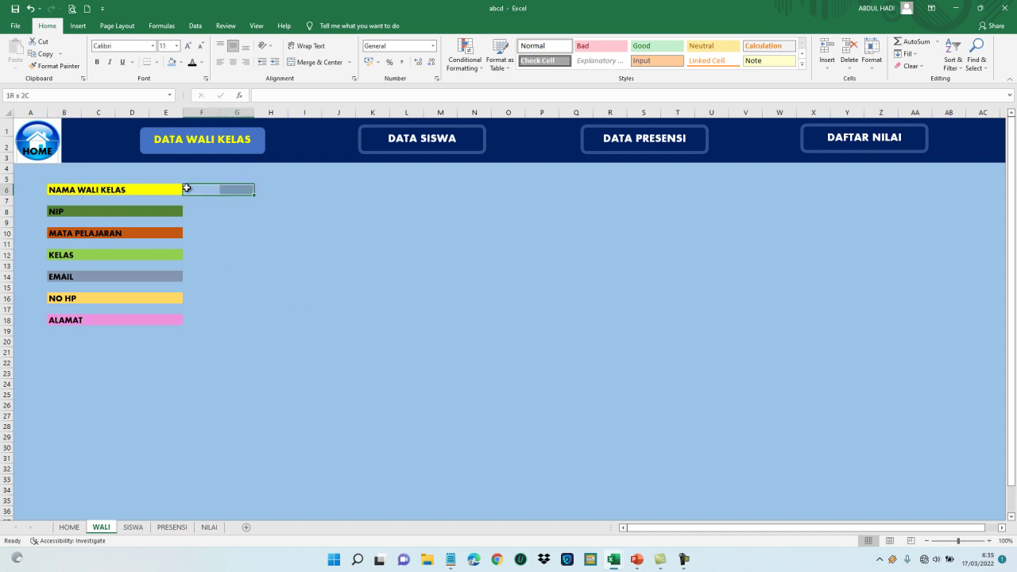
{"action": "key", "text": "shift+Right"}
{"action": "key", "text": "shift+Right"}
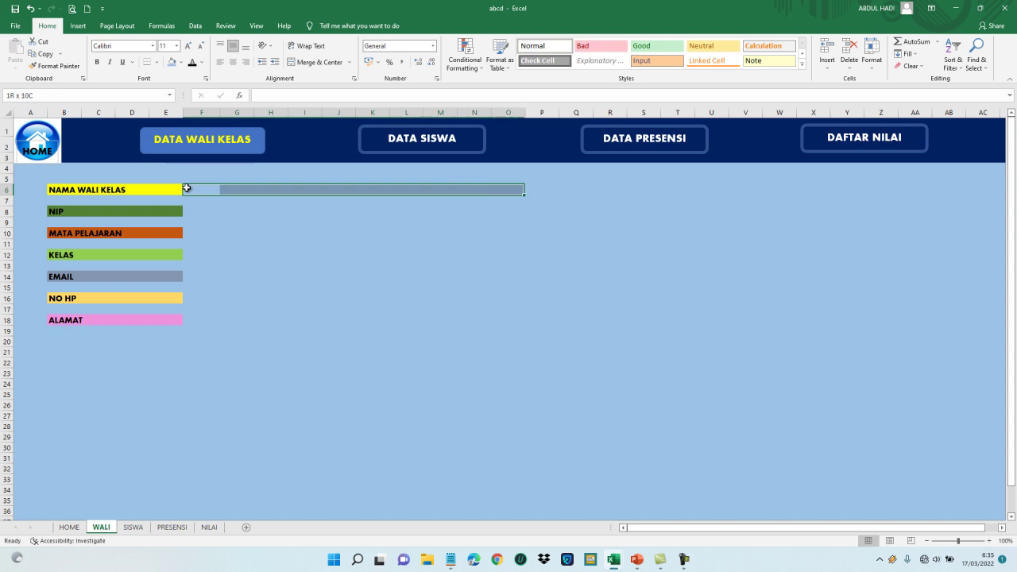
{"action": "key", "text": "shift+Right"}
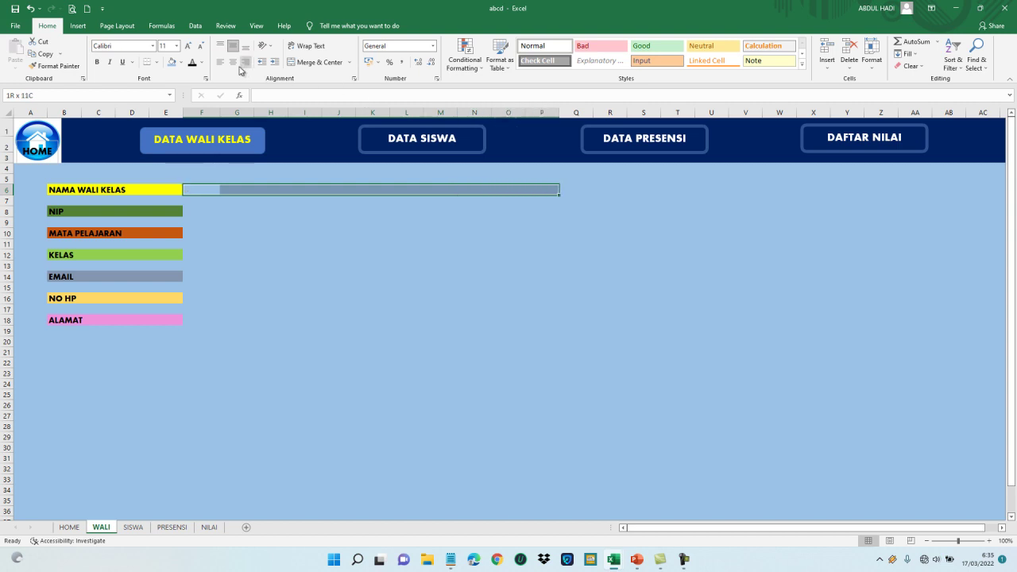
{"action": "left_click", "coordinate": [182, 66]}
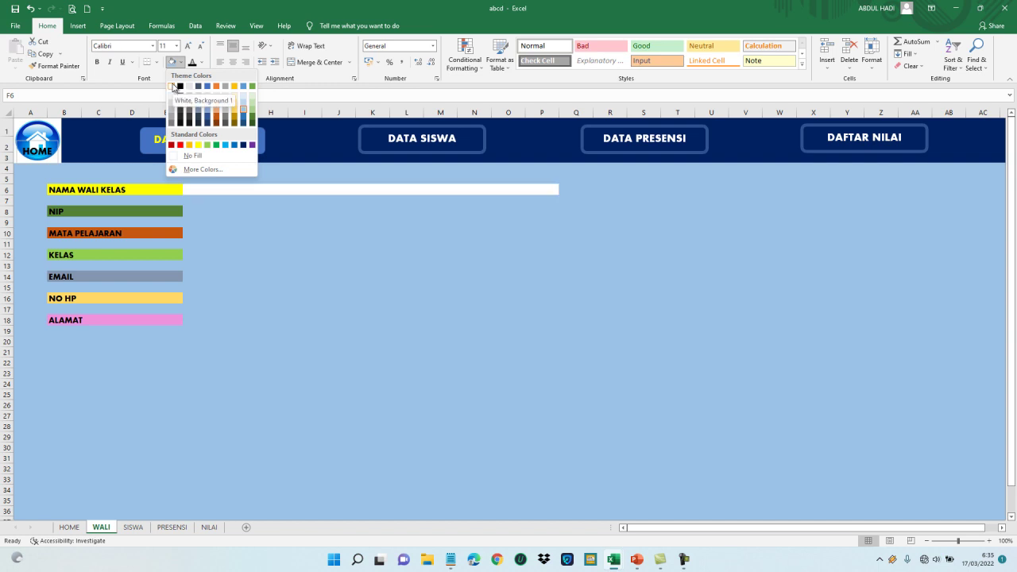
{"action": "left_click", "coordinate": [173, 86]}
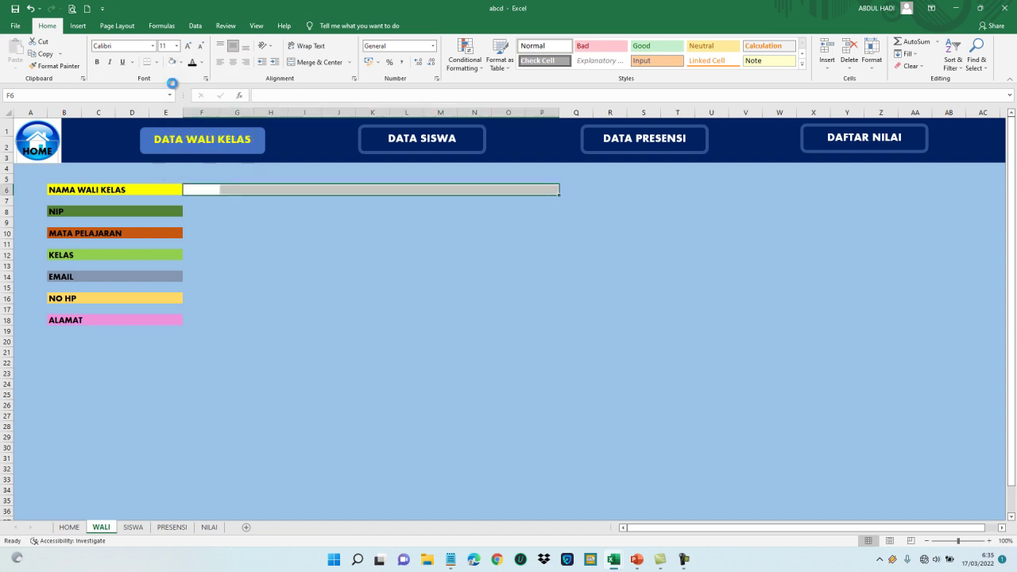
Copy the white strip onto F8, F10, F12, F14, F16 and F18
{"action": "key", "text": "ctrl+c"}
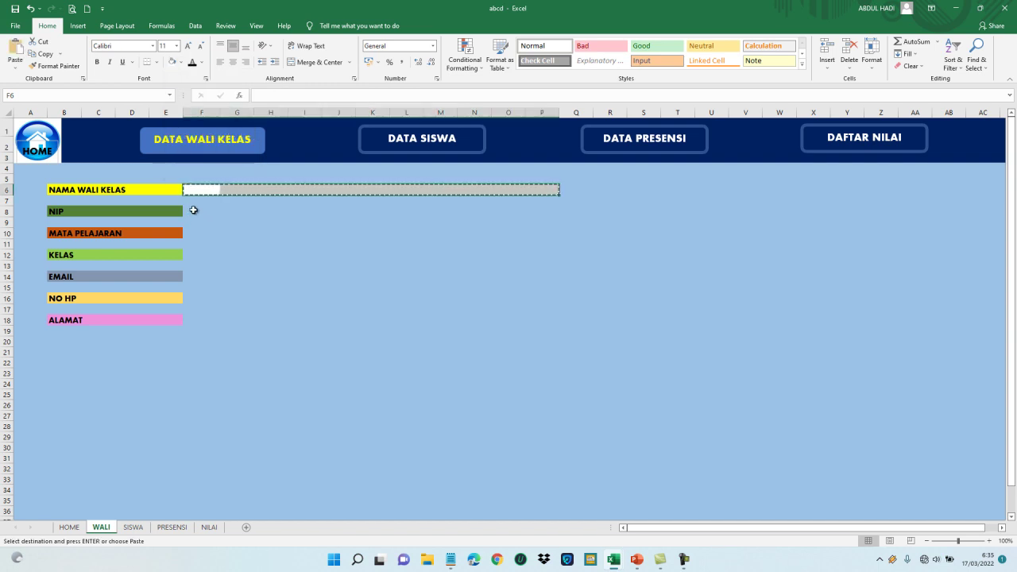
{"action": "left_click", "coordinate": [194, 210]}
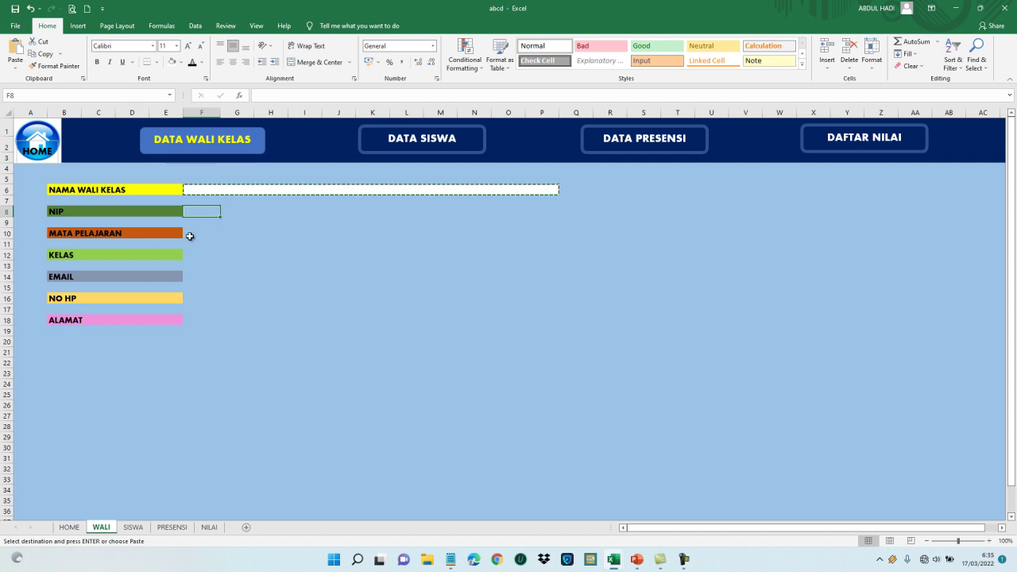
{"action": "left_click", "coordinate": [190, 236], "text": "ctrl"}
{"action": "left_click", "coordinate": [190, 256], "text": "ctrl"}
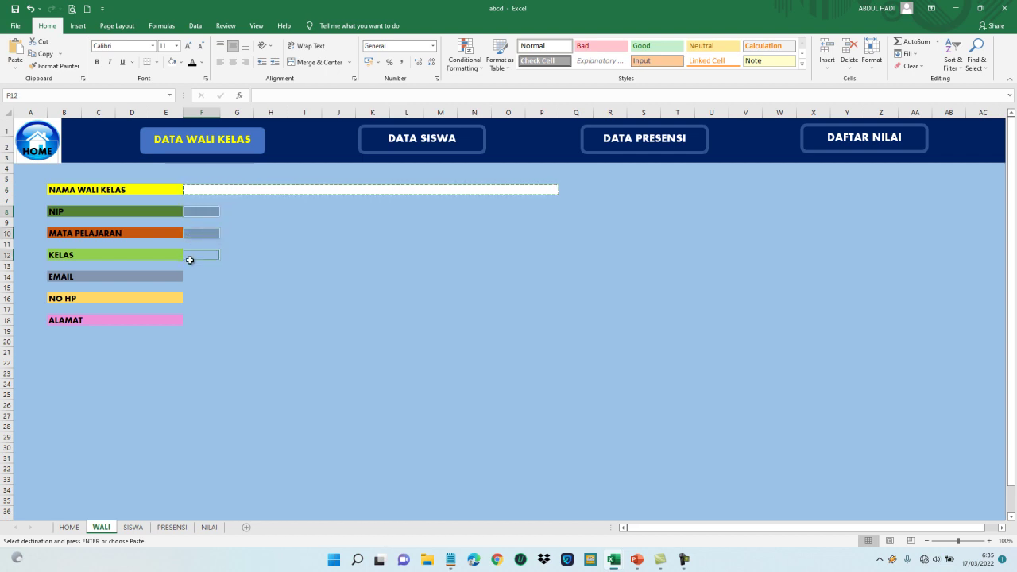
{"action": "left_click", "coordinate": [188, 278], "text": "ctrl"}
{"action": "left_click", "coordinate": [188, 299], "text": "ctrl"}
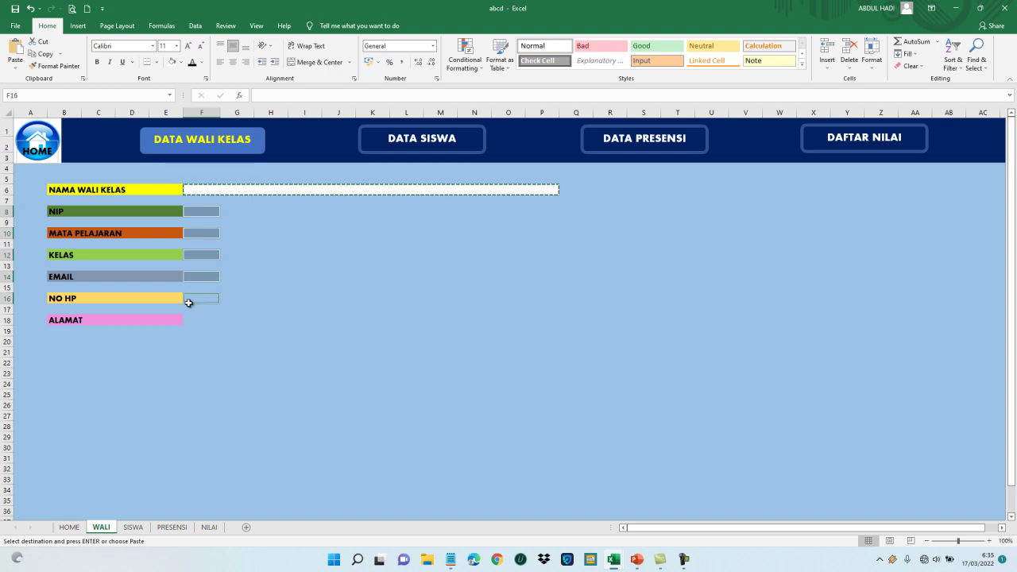
{"action": "left_click", "coordinate": [189, 321], "text": "ctrl"}
{"action": "key", "text": "ctrl+v"}
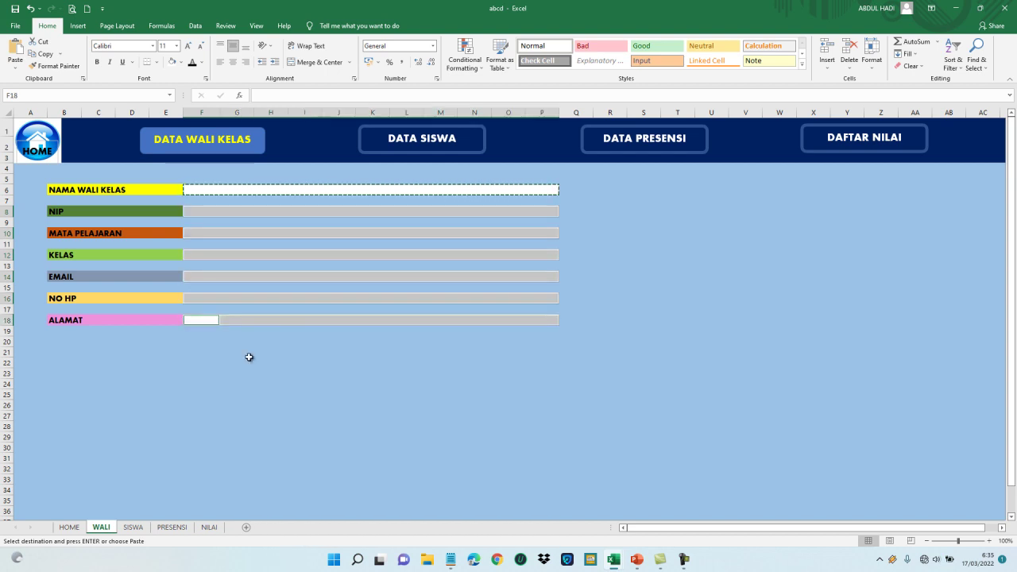
{"action": "left_click", "coordinate": [249, 357]}
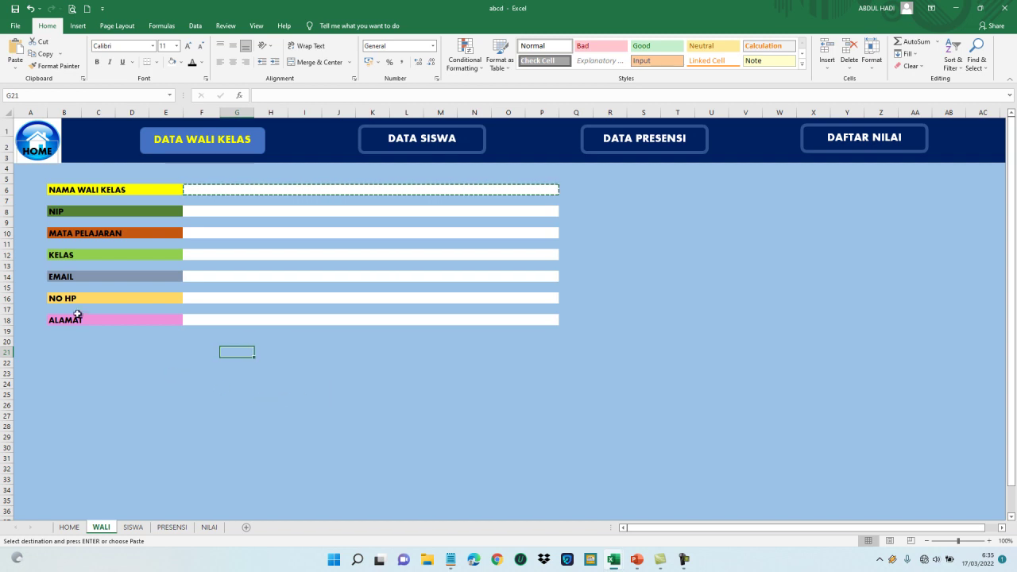
{"action": "left_click", "coordinate": [112, 374]}
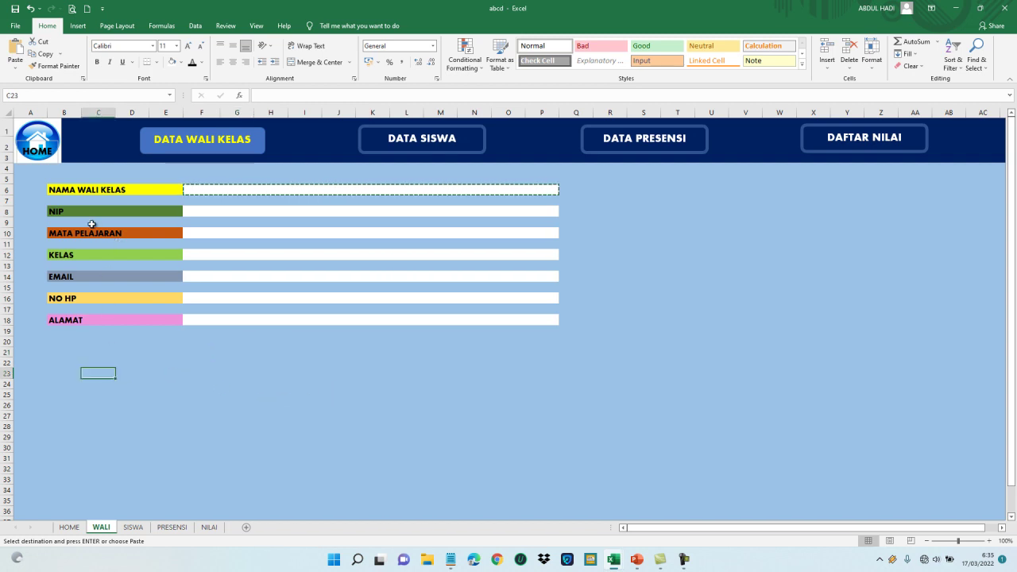
{"action": "left_click", "coordinate": [62, 190]}
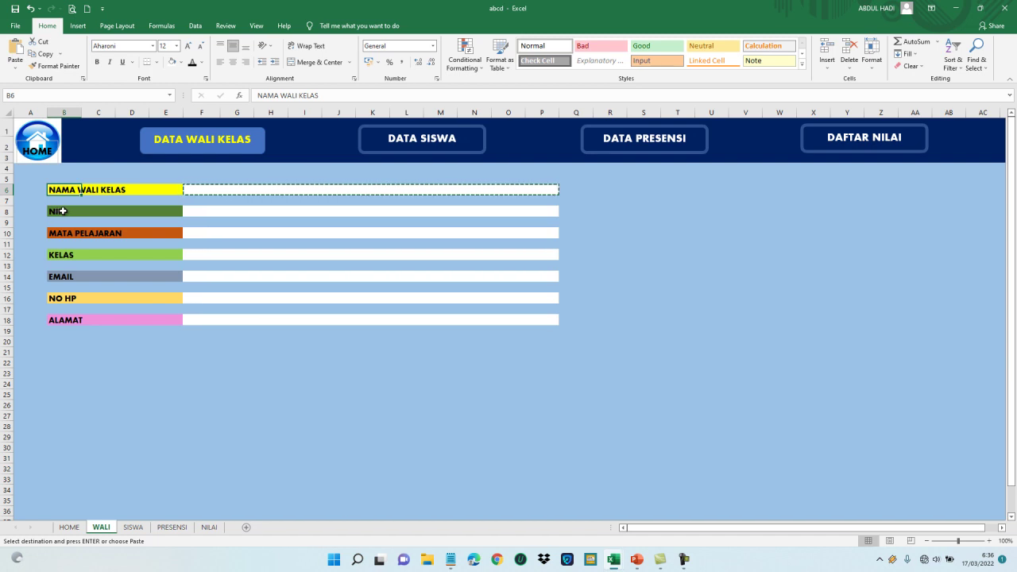
Set the row height of label rows 6, 8, 10, 12, 14, 16 and 18 to 30
{"action": "left_click", "coordinate": [62, 211], "text": "ctrl"}
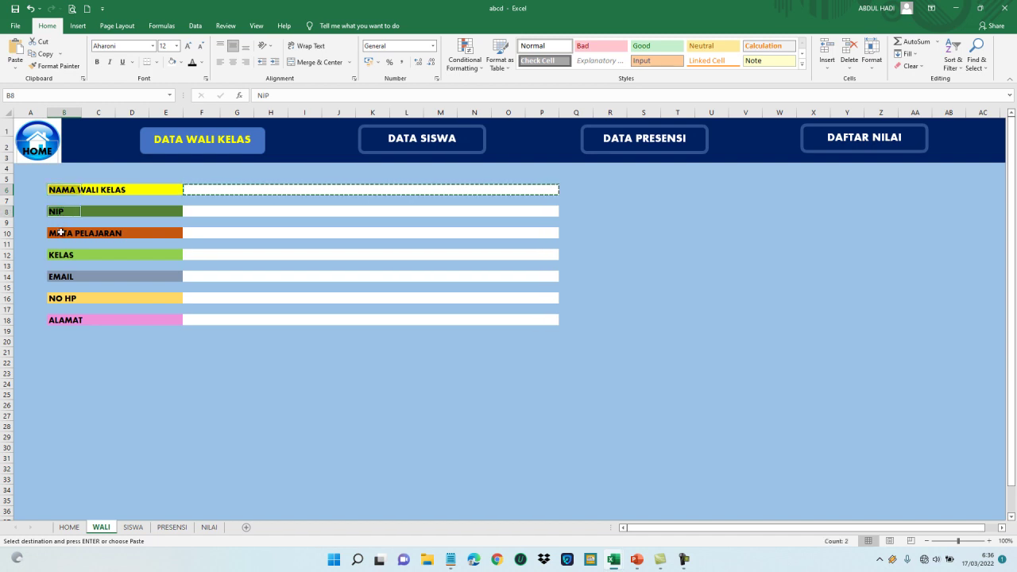
{"action": "left_click", "coordinate": [60, 232], "text": "ctrl"}
{"action": "left_click", "coordinate": [61, 254], "text": "ctrl"}
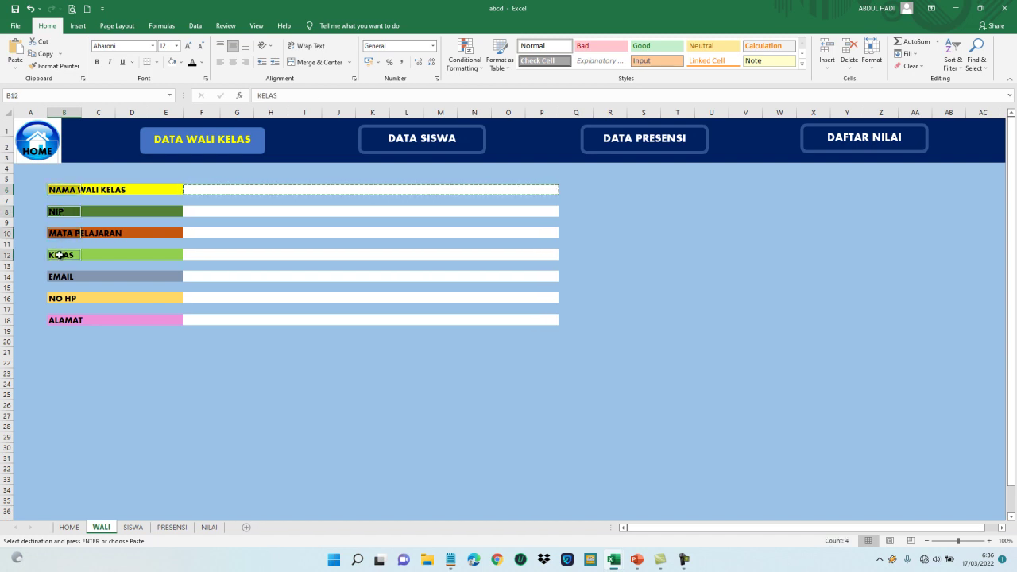
{"action": "left_click", "coordinate": [65, 278], "text": "ctrl"}
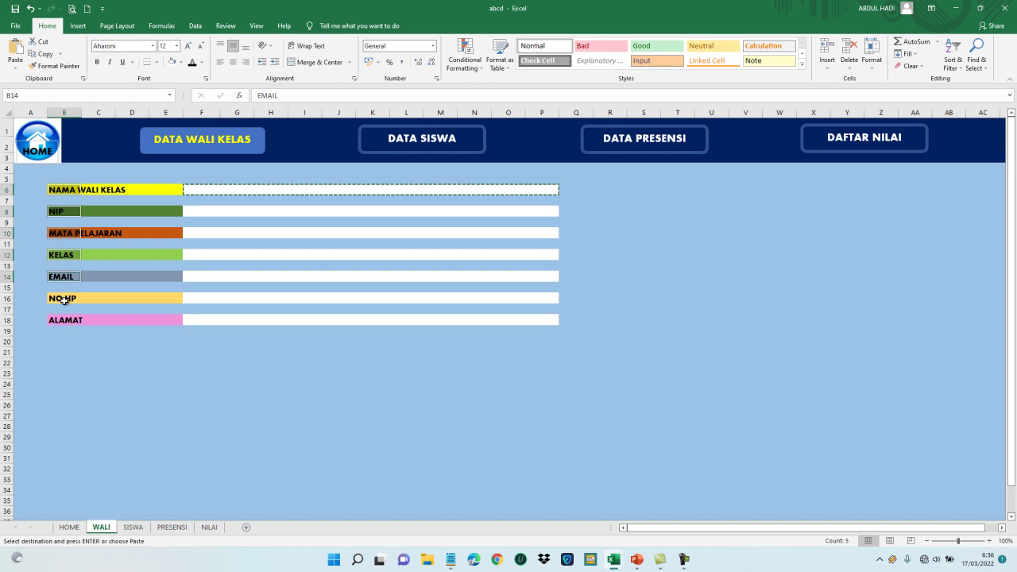
{"action": "left_click", "coordinate": [66, 300], "text": "ctrl"}
{"action": "left_click", "coordinate": [66, 321], "text": "ctrl"}
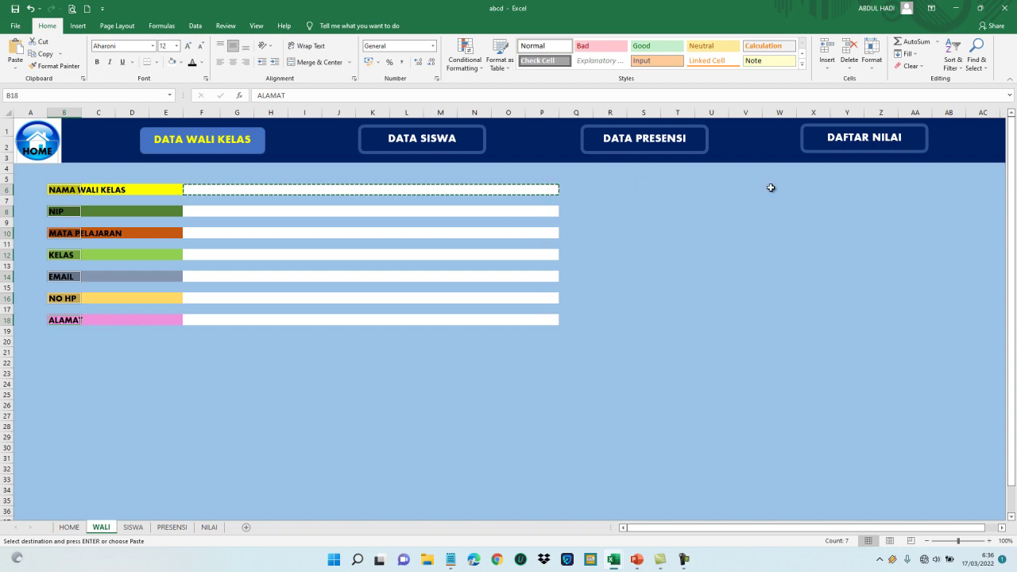
{"action": "left_click", "coordinate": [873, 71]}
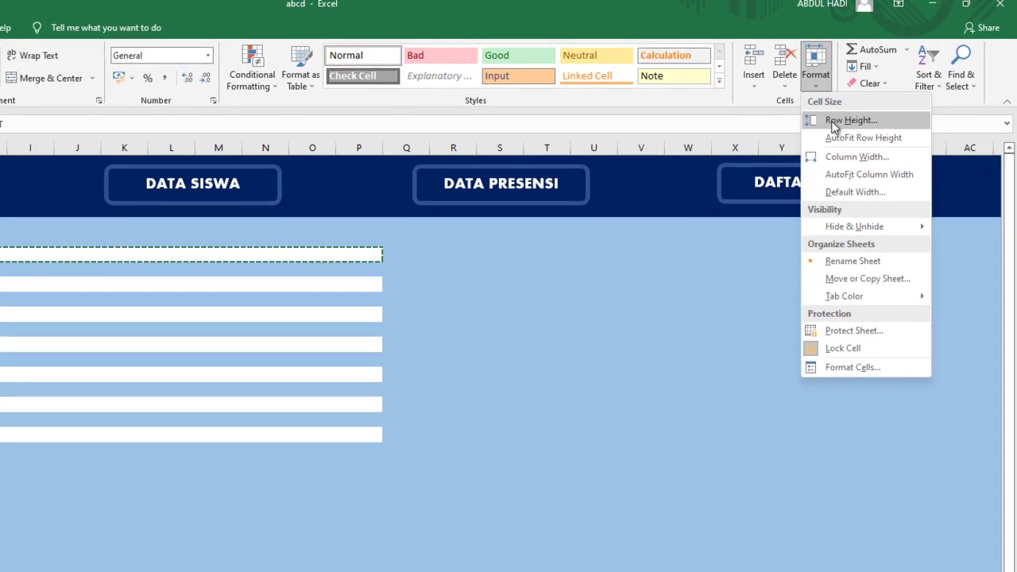
{"action": "left_click", "coordinate": [834, 120]}
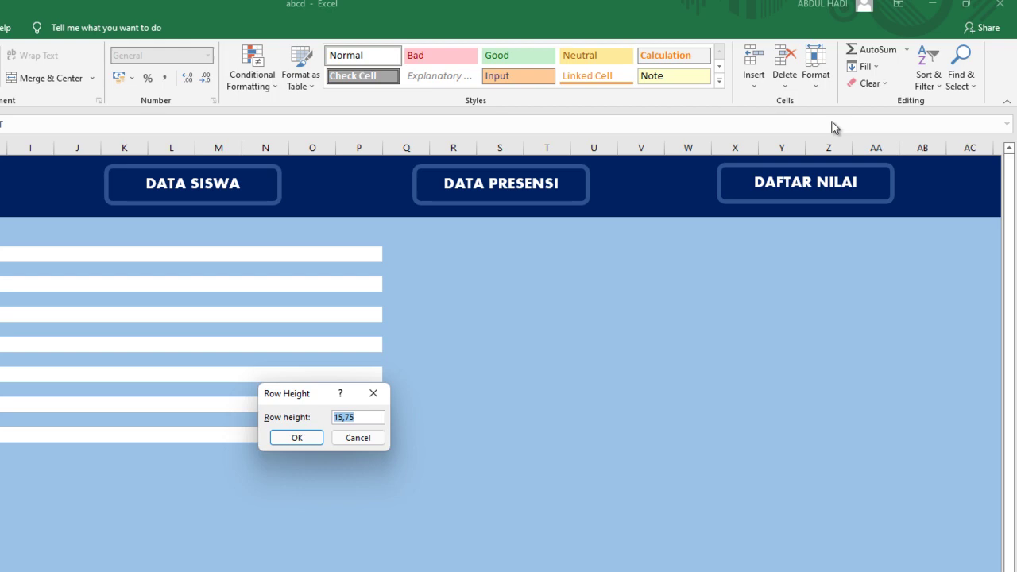
{"action": "type", "text": "30"}
{"action": "key", "text": "Return"}
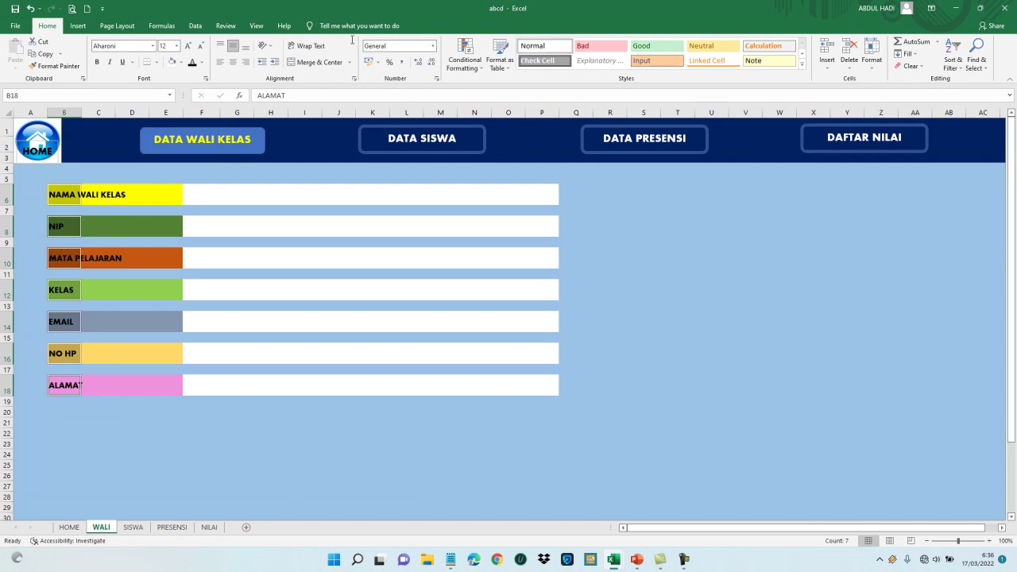
Set the six spacer rows between the labels to a height of 10
{"action": "left_click", "coordinate": [92, 209]}
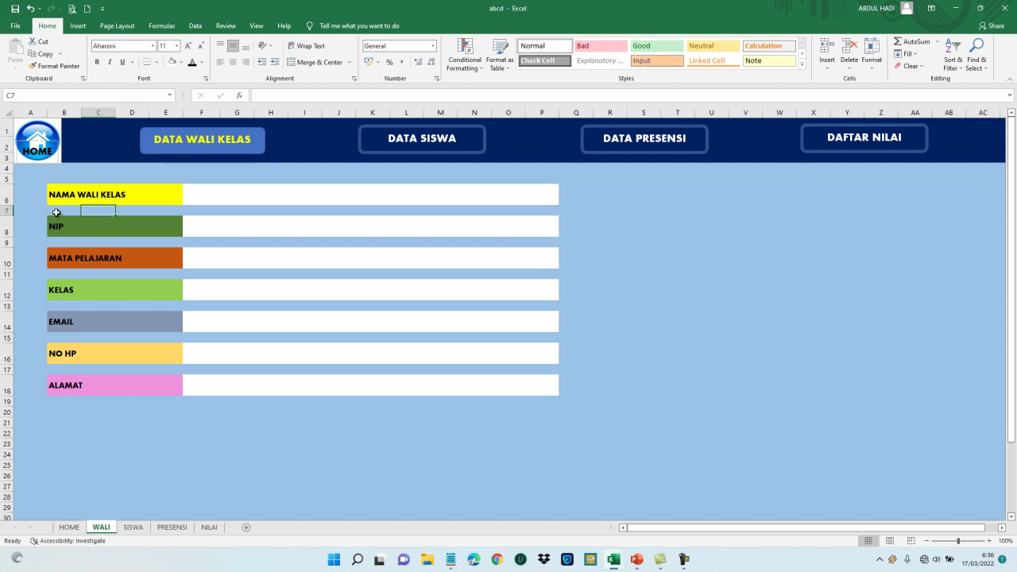
{"action": "left_click", "coordinate": [56, 212]}
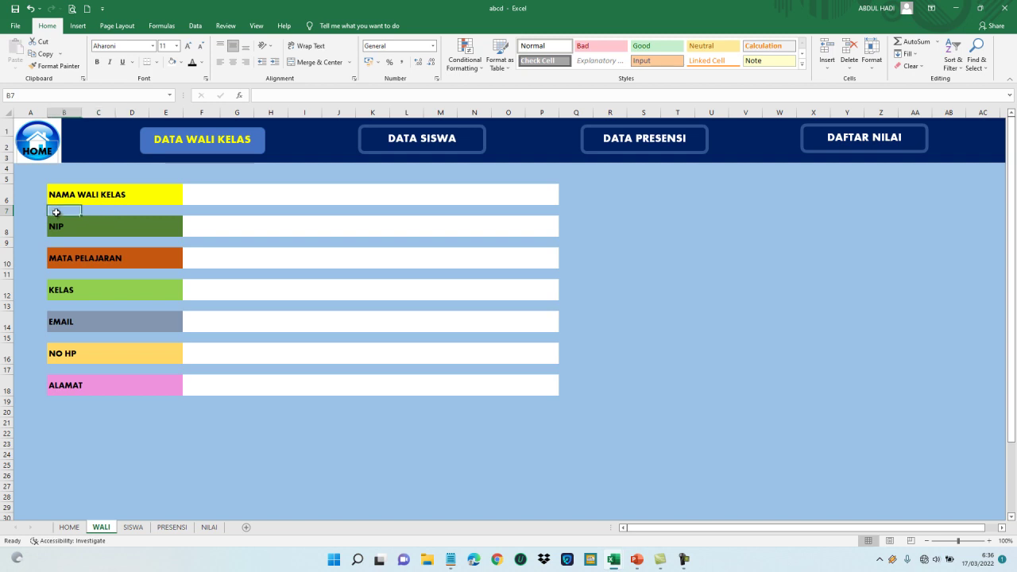
{"action": "left_click", "coordinate": [62, 243], "text": "ctrl"}
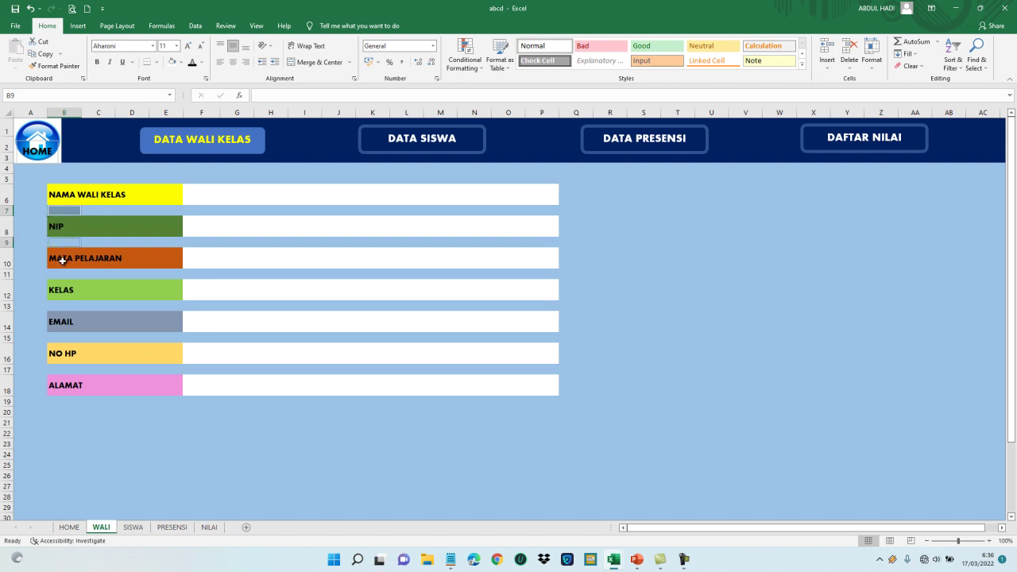
{"action": "left_click", "coordinate": [59, 274], "text": "ctrl"}
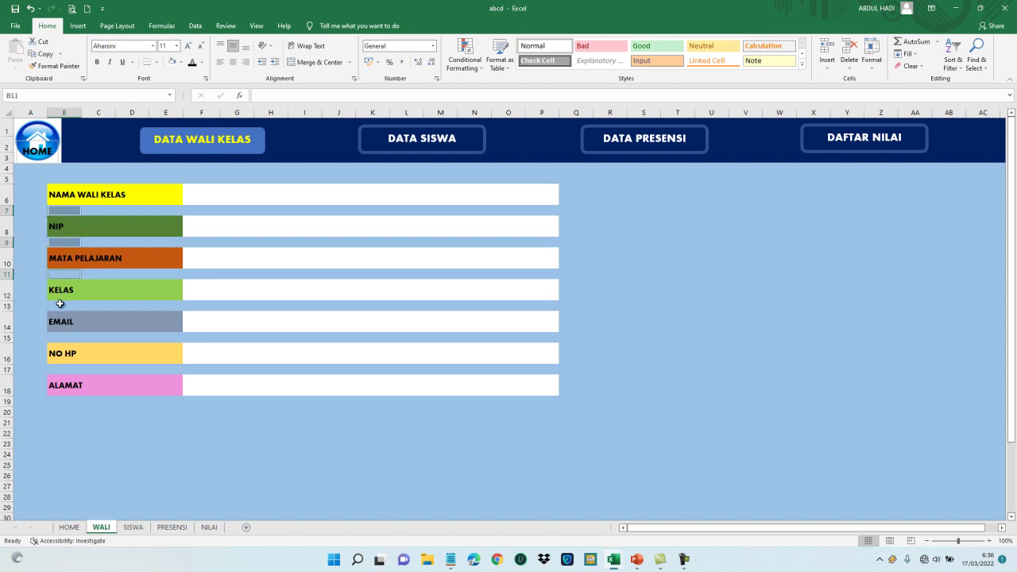
{"action": "left_click", "coordinate": [61, 306], "text": "ctrl"}
{"action": "left_click", "coordinate": [61, 338], "text": "ctrl"}
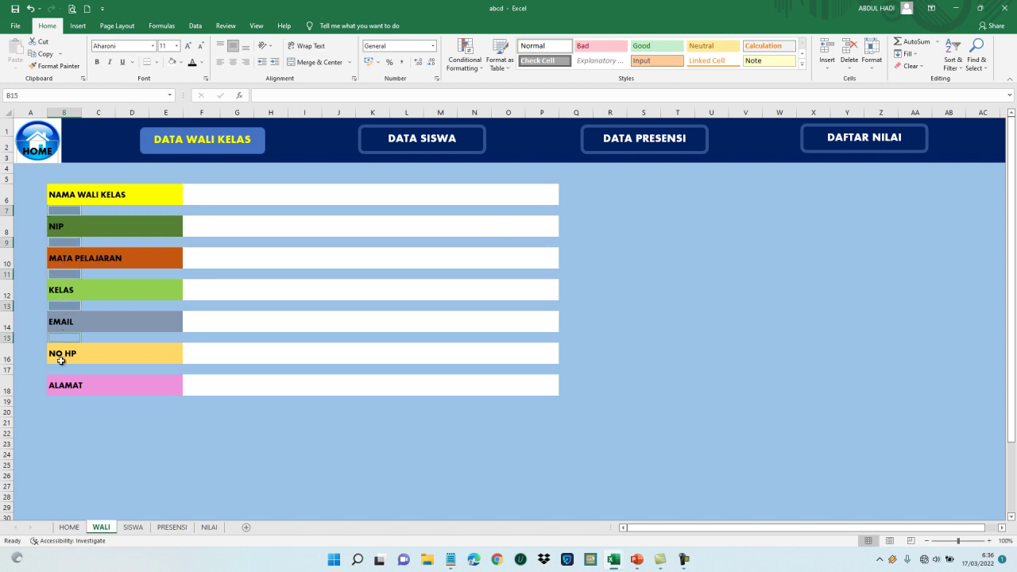
{"action": "left_click", "coordinate": [60, 371], "text": "ctrl"}
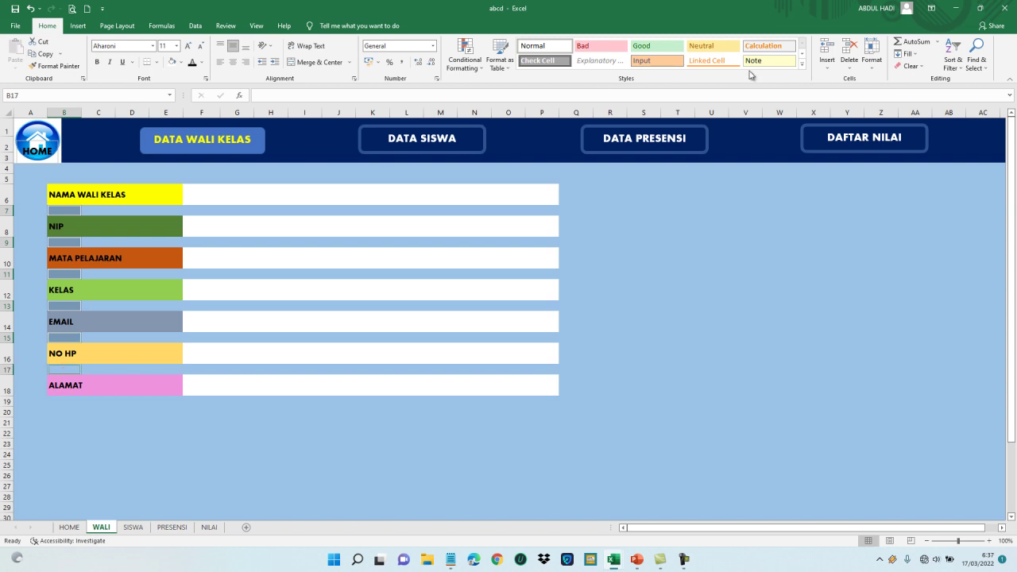
{"action": "left_click", "coordinate": [872, 62]}
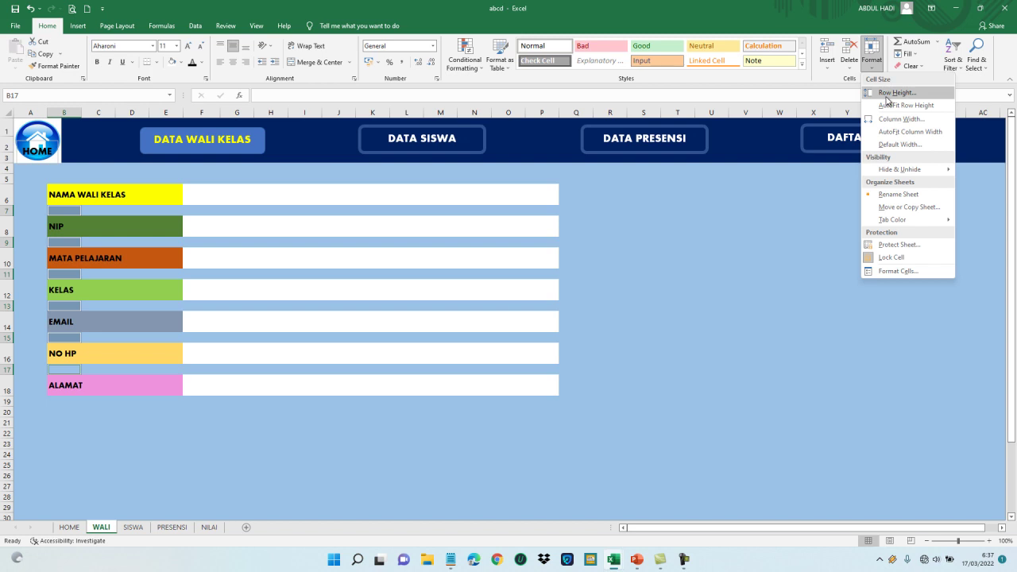
{"action": "left_click", "coordinate": [887, 95]}
{"action": "type", "text": "10"}
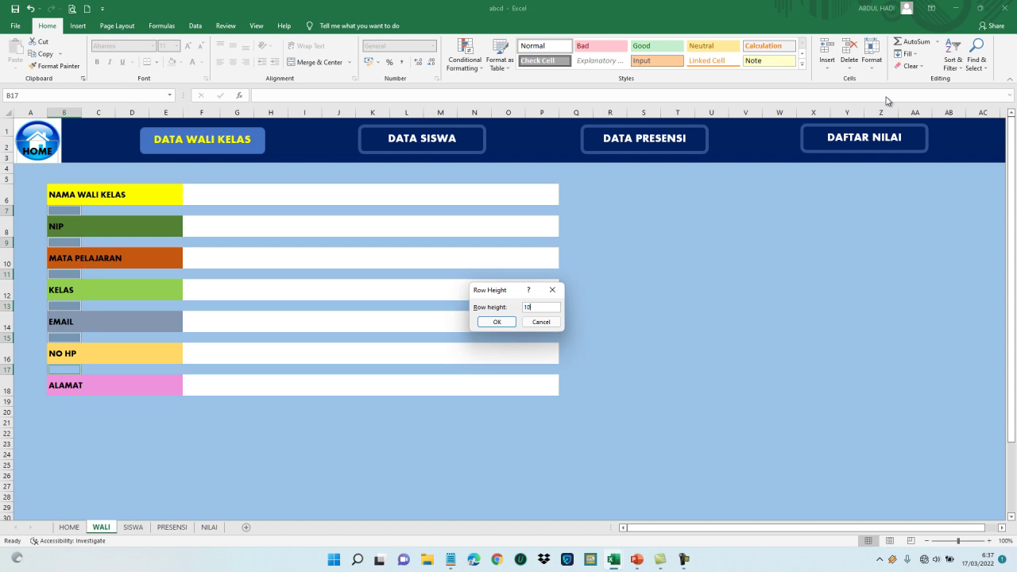
{"action": "key", "text": "Return"}
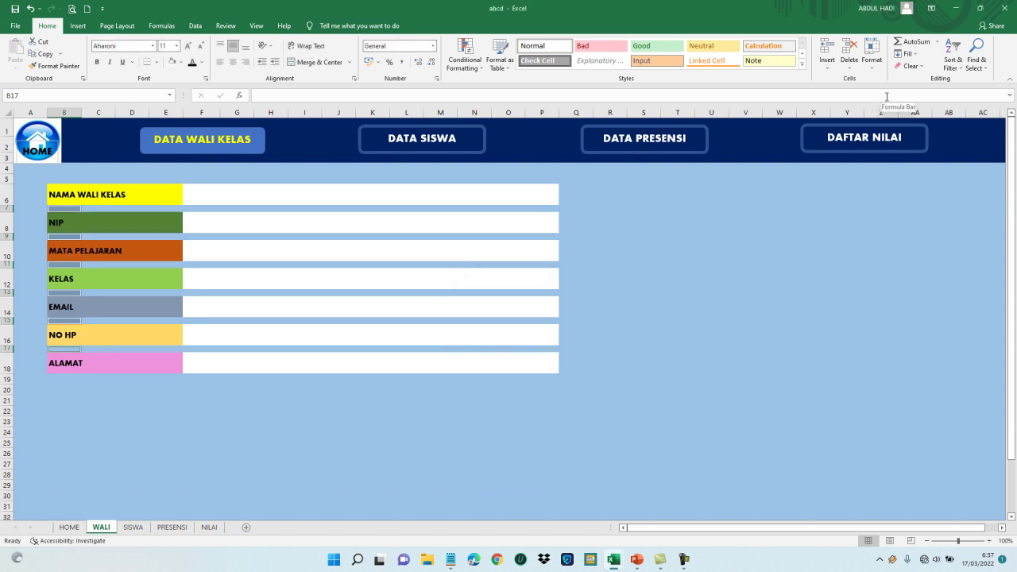
Drag row 5 taller to about 31.5 and start widening column P
{"action": "left_click", "coordinate": [56, 176]}
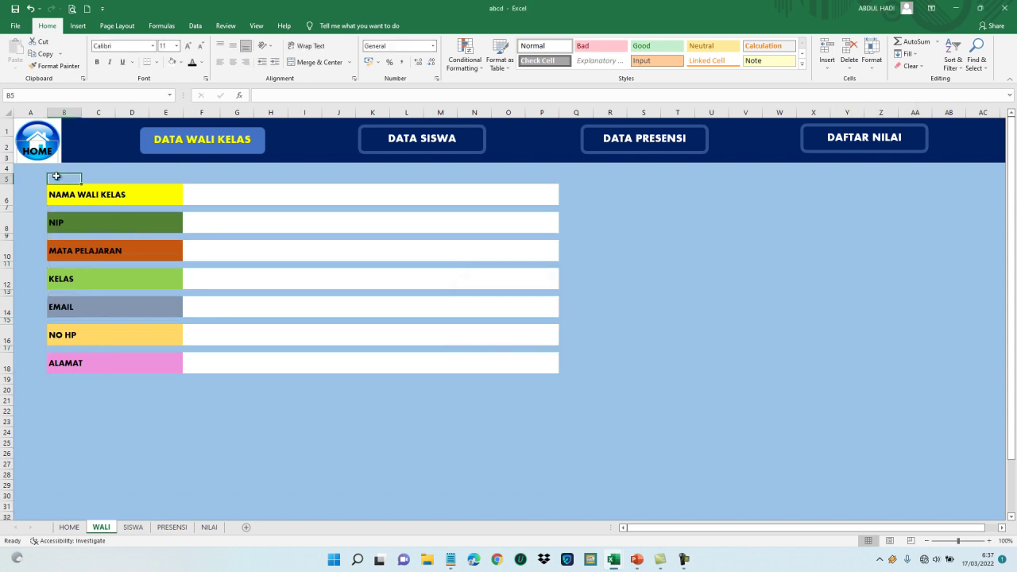
{"action": "left_click_drag", "start_coordinate": [13, 184], "coordinate": [14, 195]}
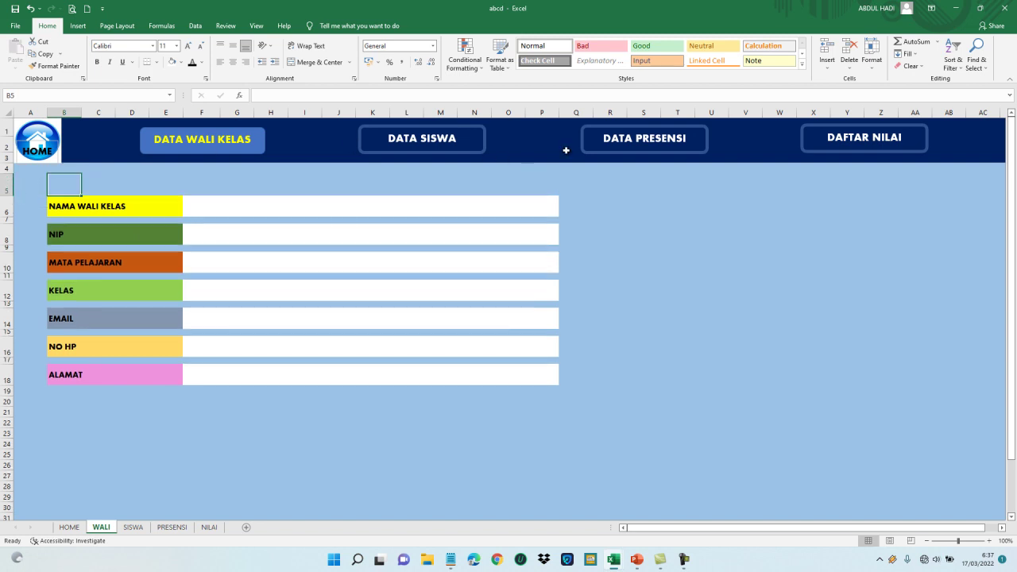
{"action": "left_click_drag", "start_coordinate": [559, 112], "coordinate": [671, 137]}
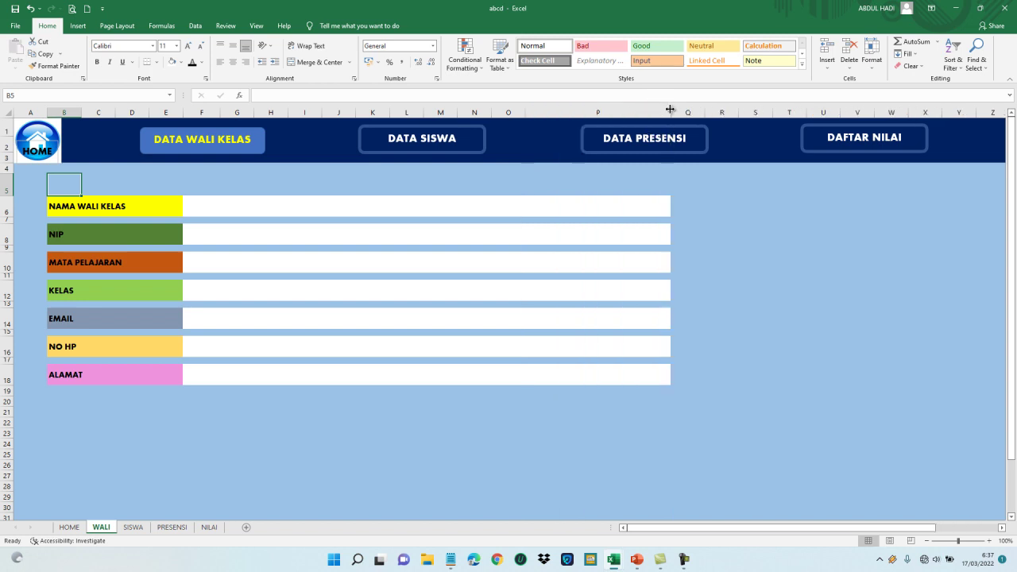
Drag column P wider so the white entry strips reach further right
{"action": "left_click_drag", "start_coordinate": [671, 112], "coordinate": [738, 137]}
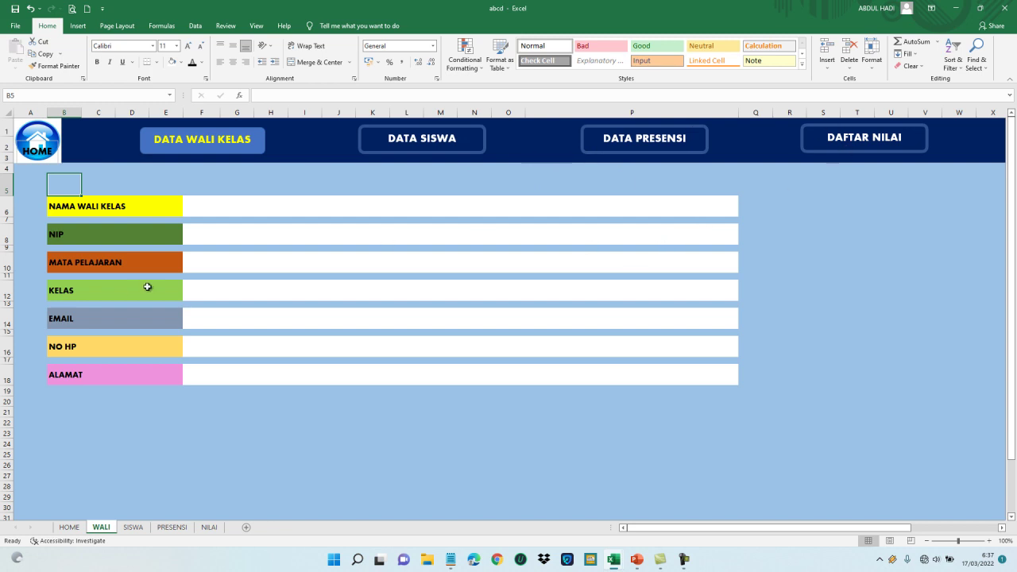
{"action": "left_click", "coordinate": [62, 212]}
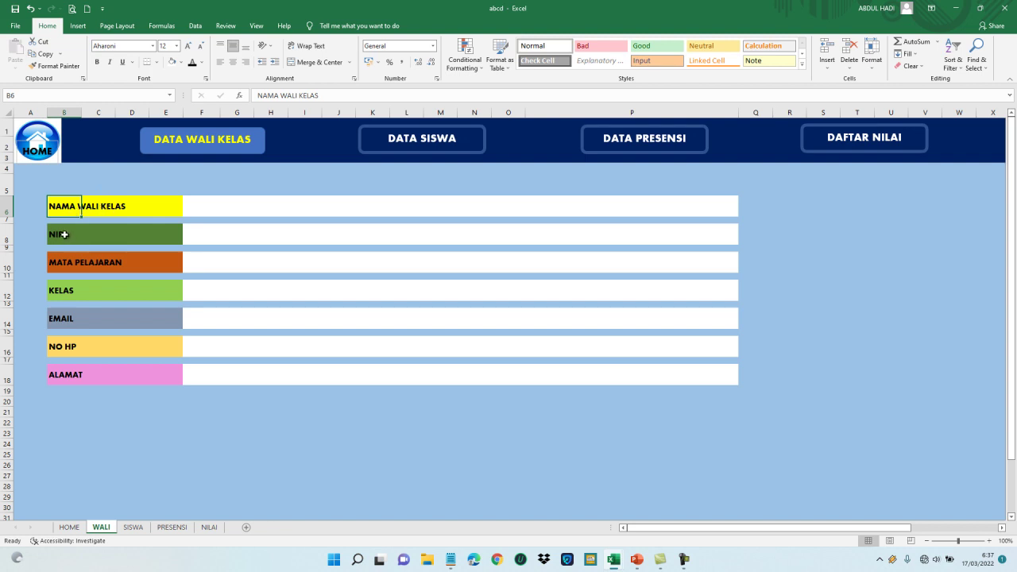
Select the seven label cells B6 to B18 and raise their font to 14
{"action": "left_click", "coordinate": [64, 234], "text": "ctrl"}
{"action": "left_click_drag", "start_coordinate": [64, 257], "coordinate": [68, 291]}
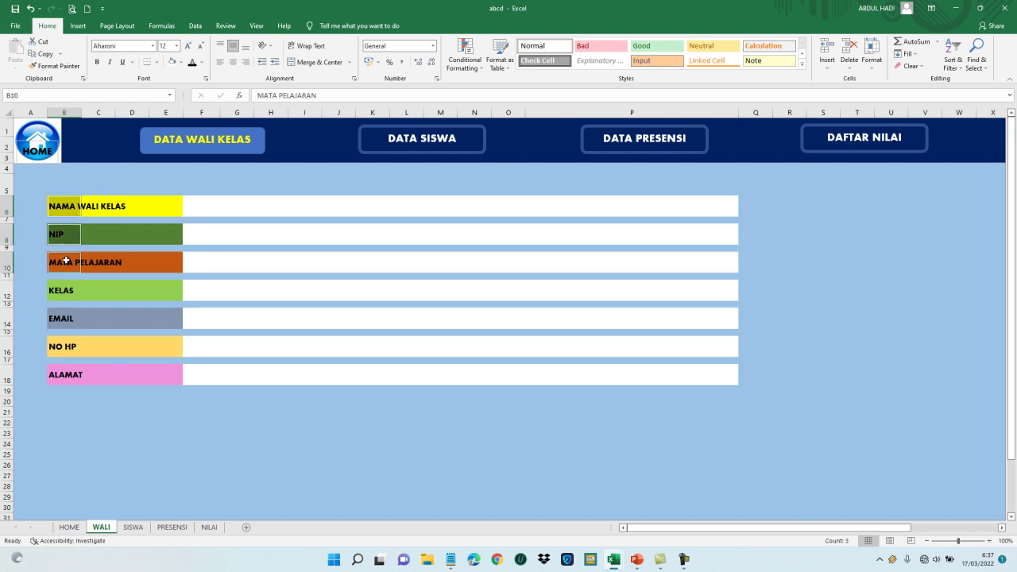
{"action": "left_click", "coordinate": [110, 262], "text": "ctrl"}
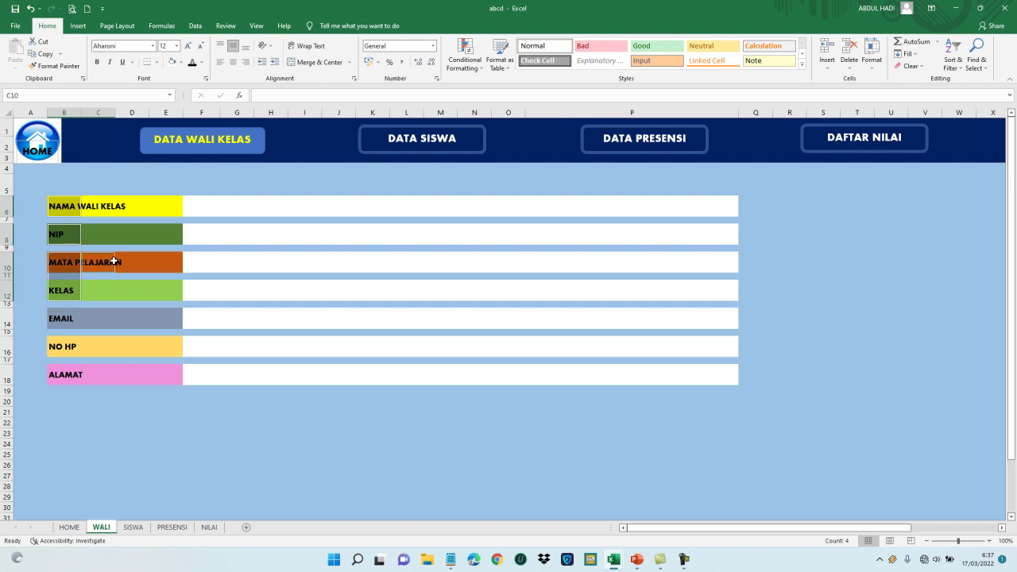
{"action": "left_click", "coordinate": [61, 233], "text": "ctrl"}
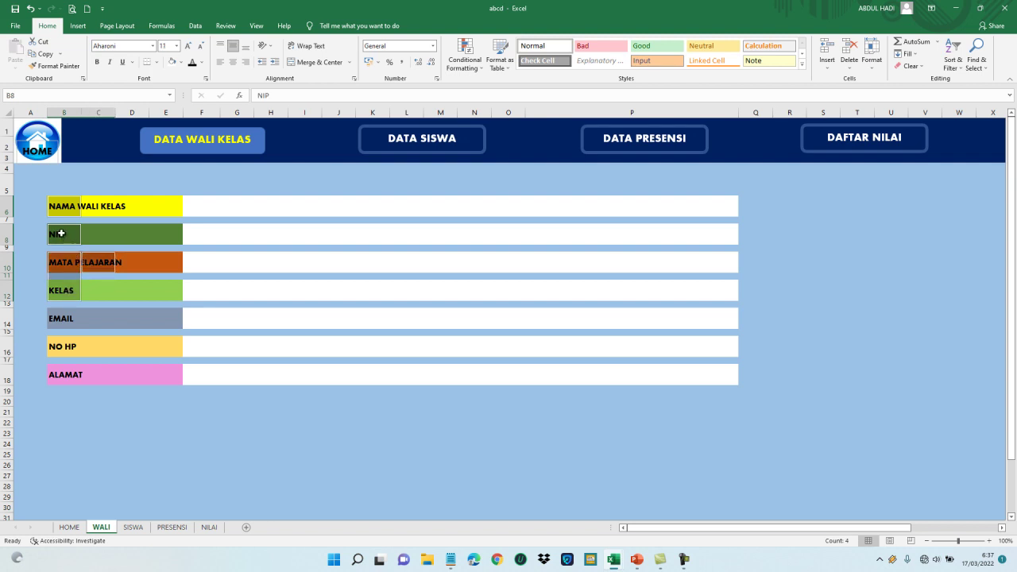
{"action": "left_click", "coordinate": [59, 206]}
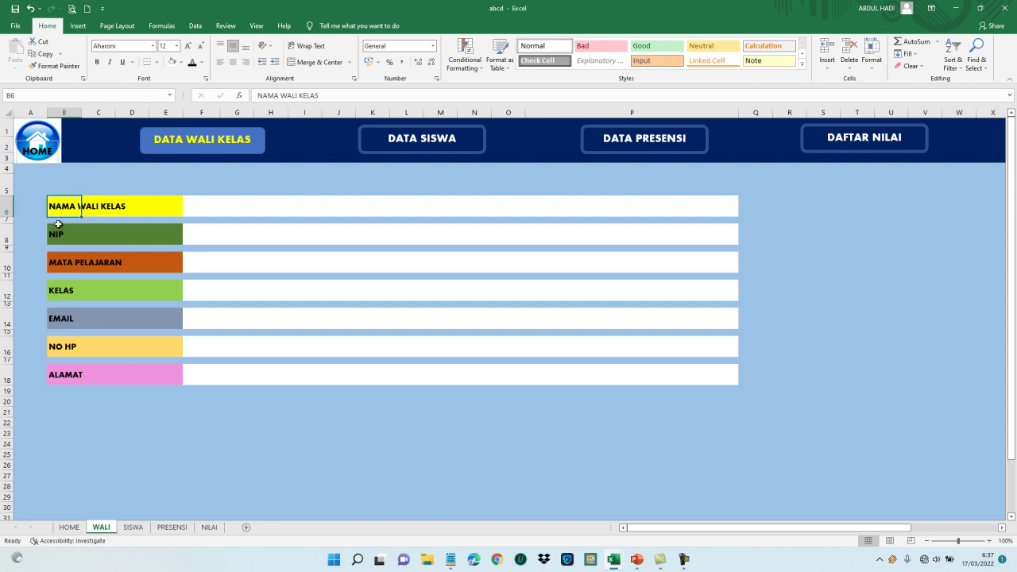
{"action": "left_click", "coordinate": [58, 233], "text": "ctrl"}
{"action": "left_click", "coordinate": [62, 267], "text": "ctrl"}
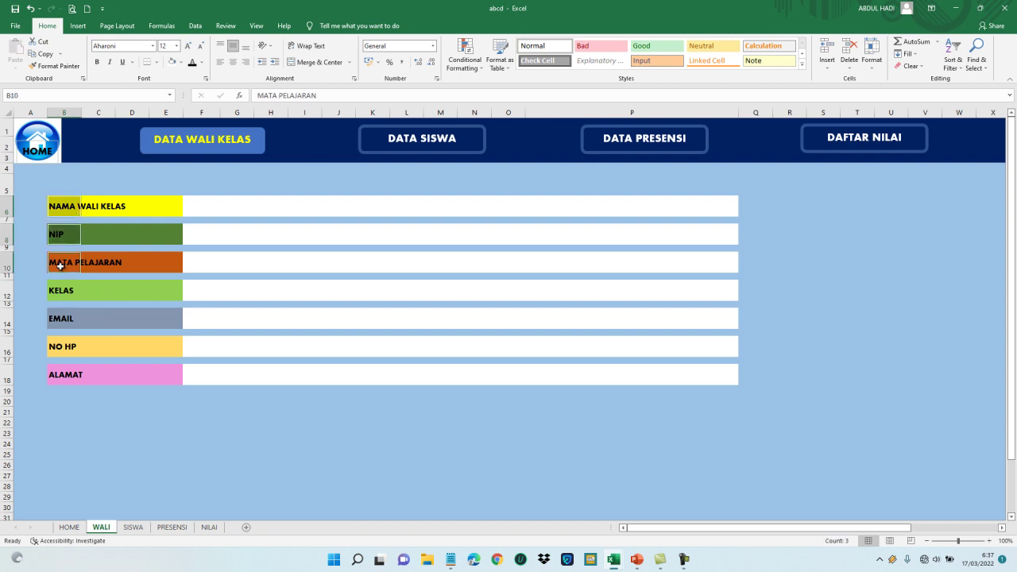
{"action": "left_click", "coordinate": [59, 288], "text": "ctrl"}
{"action": "left_click", "coordinate": [60, 318], "text": "ctrl"}
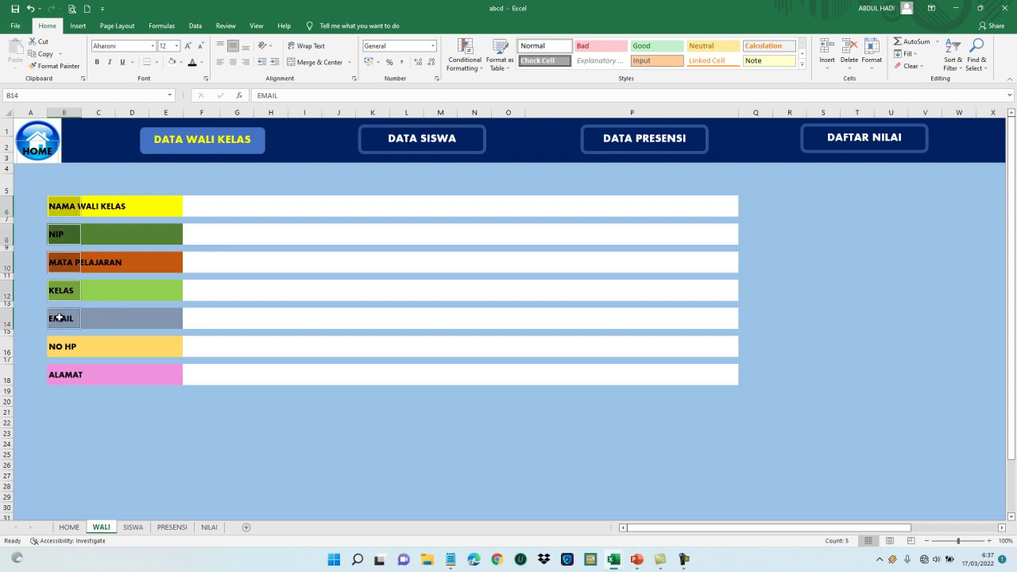
{"action": "left_click", "coordinate": [60, 347], "text": "ctrl"}
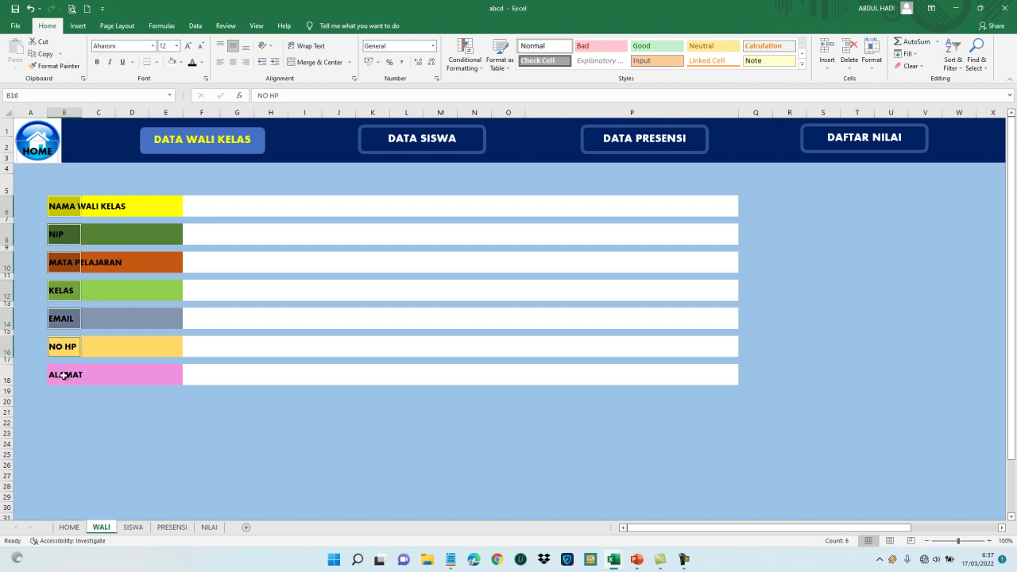
{"action": "left_click", "coordinate": [63, 374], "text": "ctrl"}
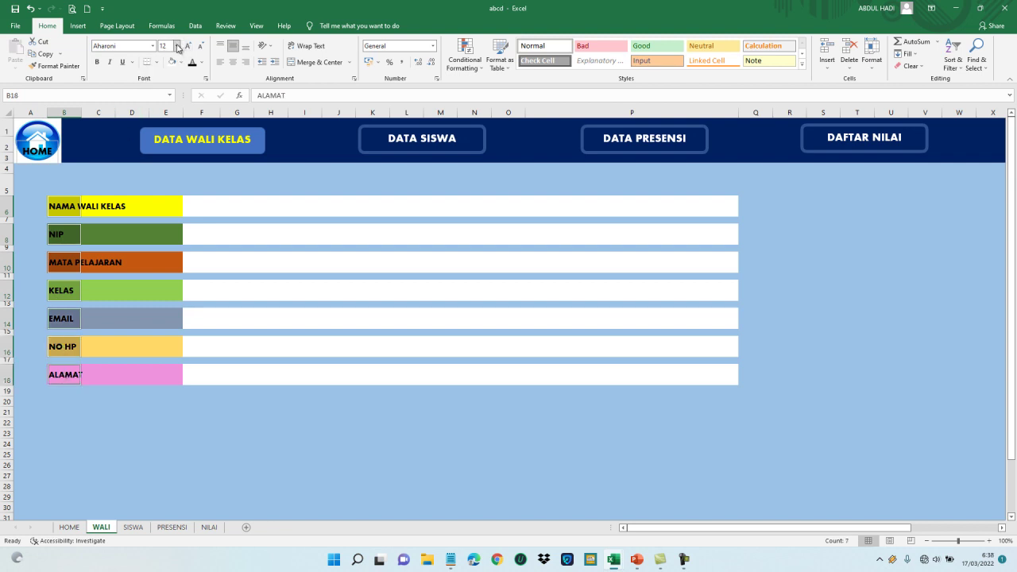
{"action": "left_click", "coordinate": [188, 46]}
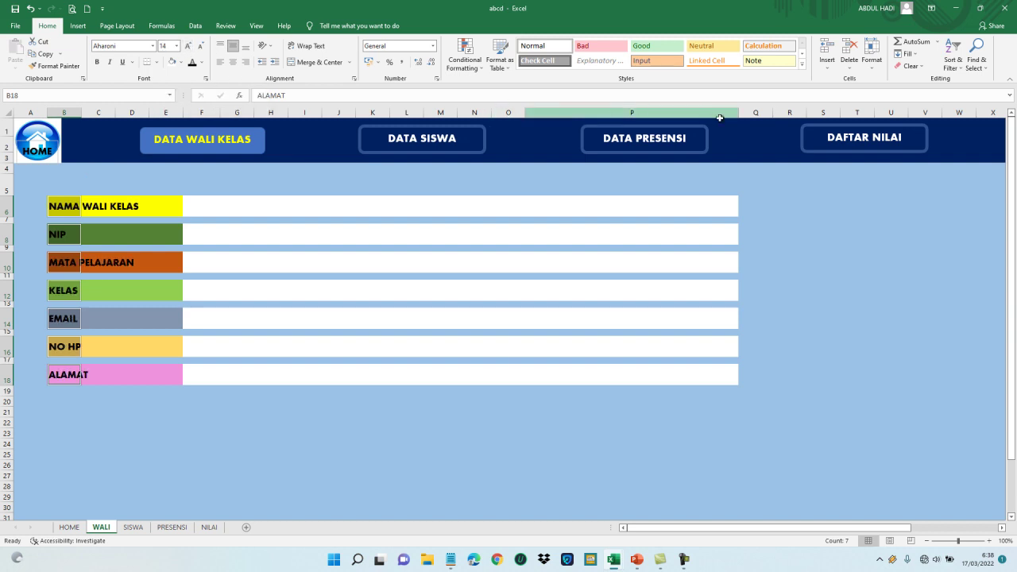
{"action": "left_click", "coordinate": [873, 70]}
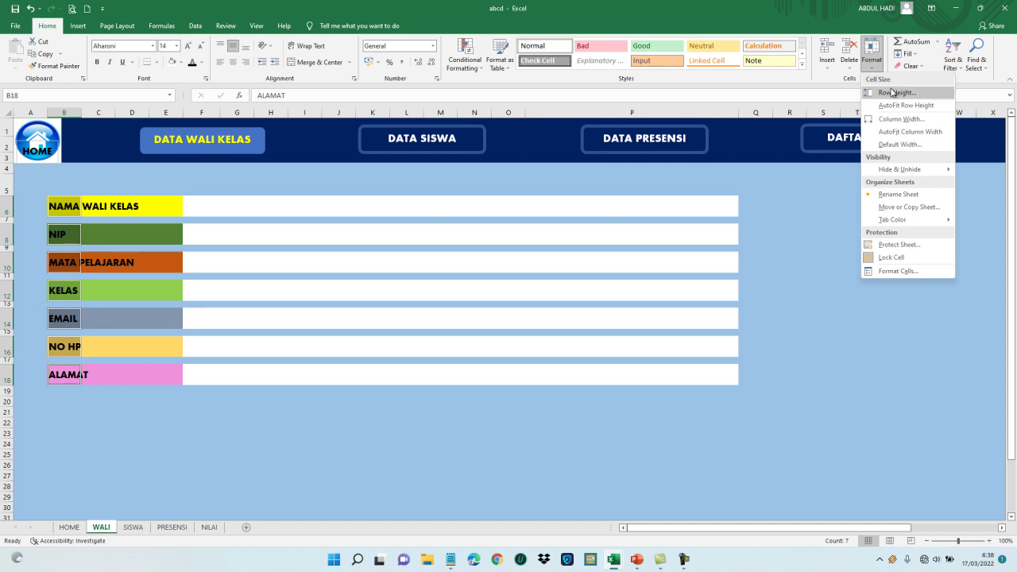
Set the WALI label rows' height to 35 points, then raise it to 40
{"action": "left_click", "coordinate": [893, 93]}
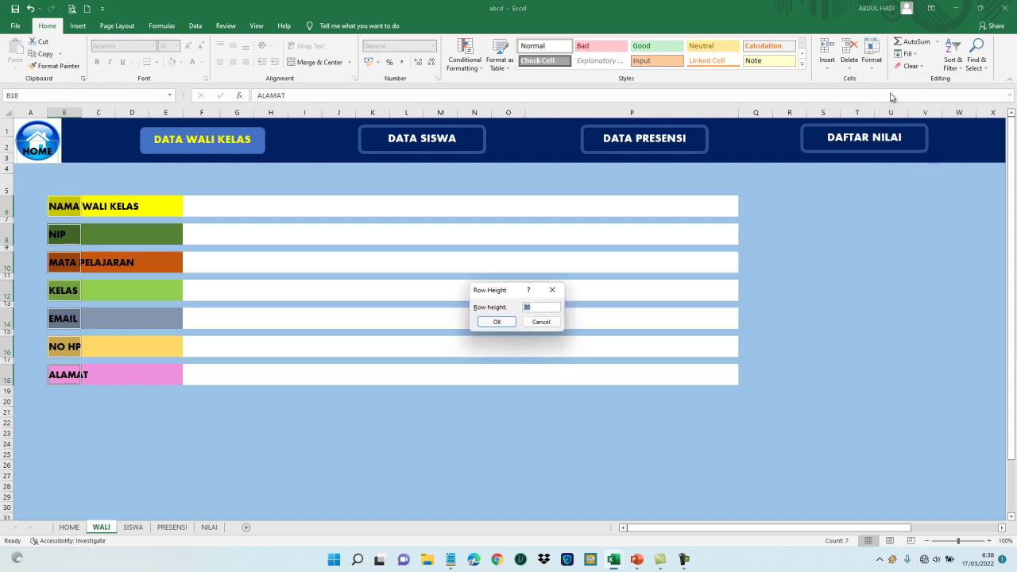
{"action": "key", "text": "Return"}
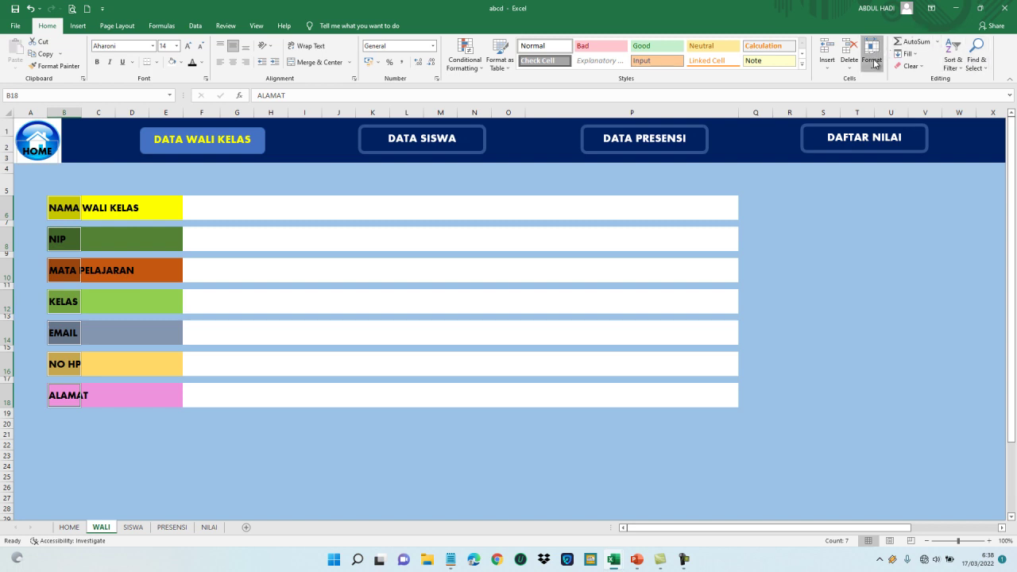
{"action": "left_click", "coordinate": [872, 62]}
{"action": "left_click", "coordinate": [880, 92]}
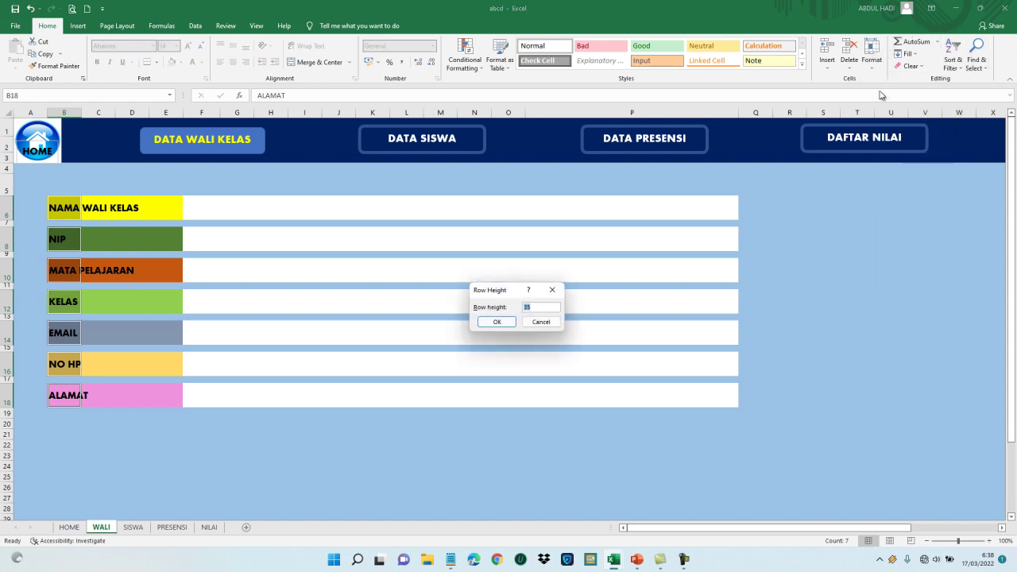
{"action": "key", "text": "Return"}
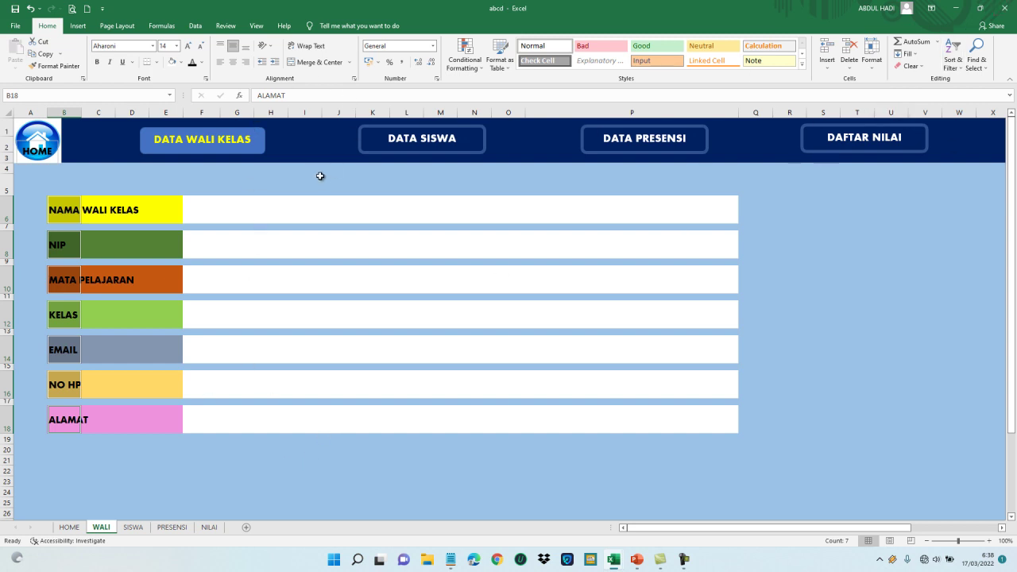
Enter NAMA in cell O6
{"action": "left_click", "coordinate": [516, 209]}
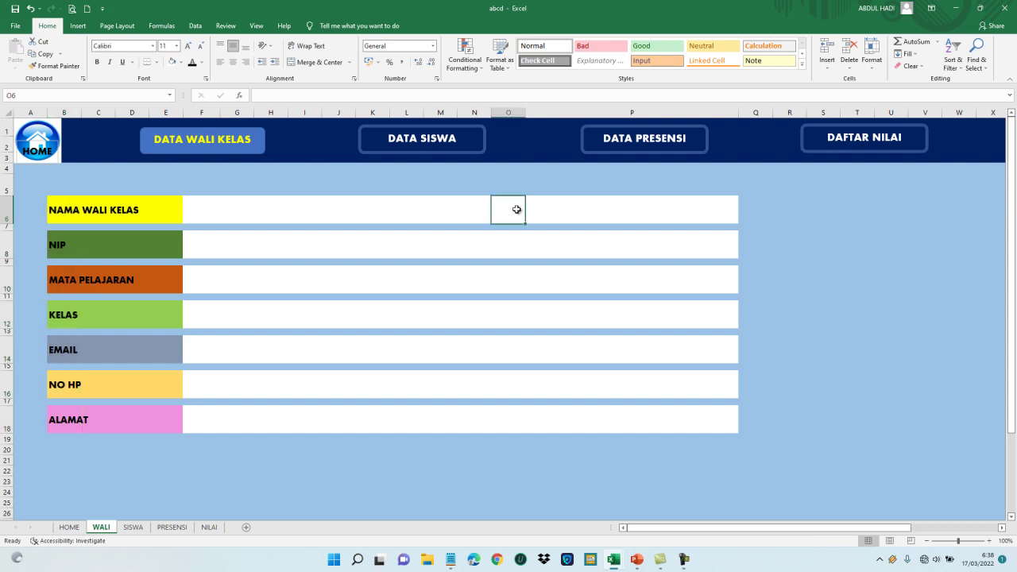
{"action": "type", "text": "NAMA"}
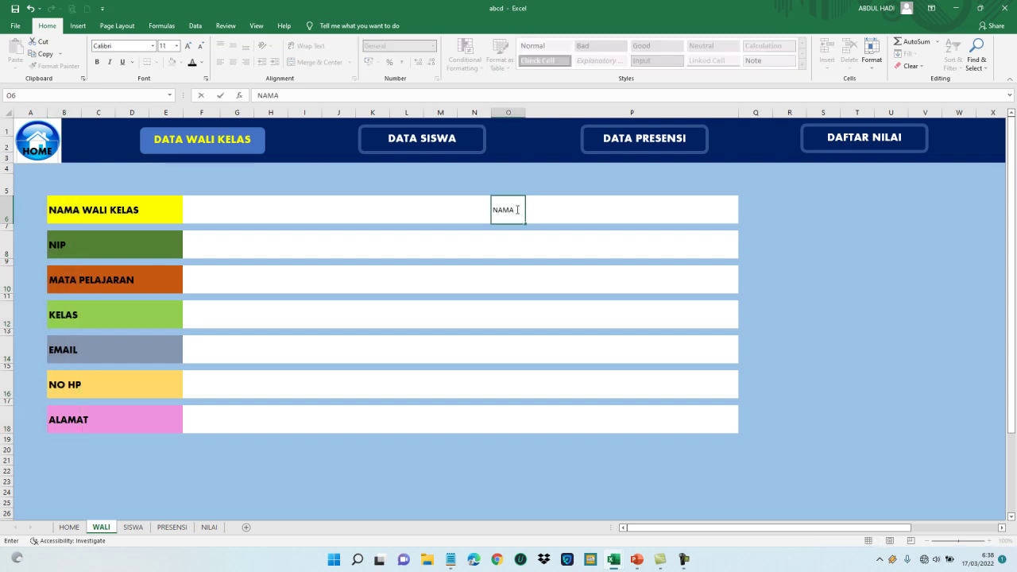
{"action": "key", "text": "Return"}
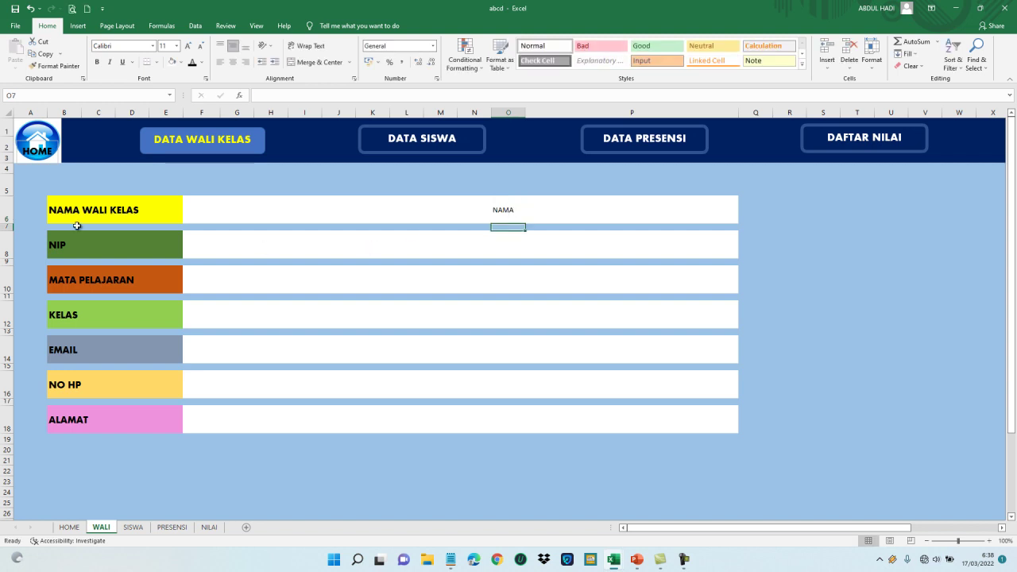
Copy the NAMA WALI KELAS label from B6 into O6 and the NIP label into O8
{"action": "left_click", "coordinate": [54, 210]}
{"action": "key", "text": "ctrl+c"}
{"action": "left_click", "coordinate": [508, 214]}
{"action": "key", "text": "ctrl+v"}
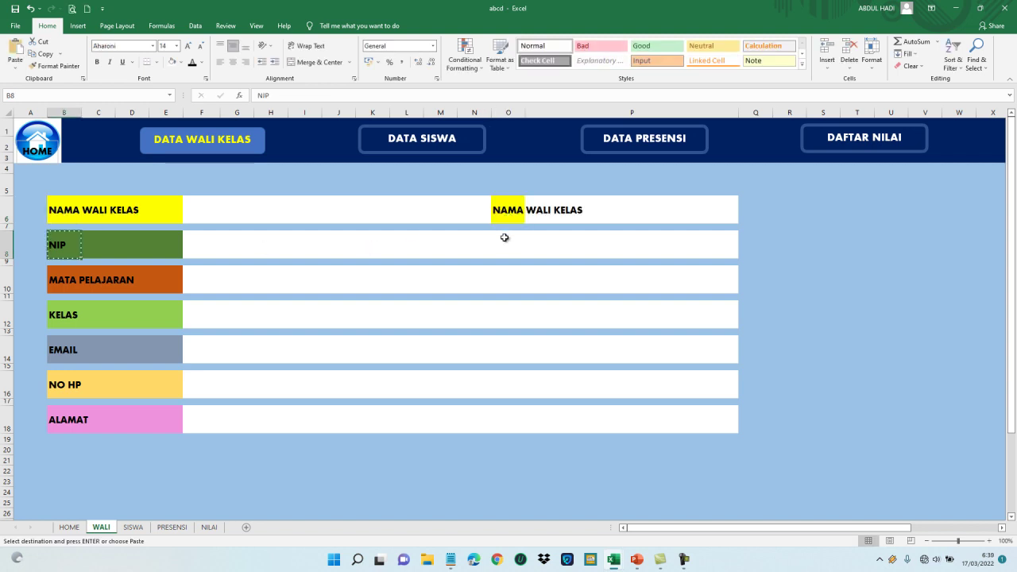
{"action": "left_click", "coordinate": [503, 245]}
{"action": "key", "text": "ctrl+v"}
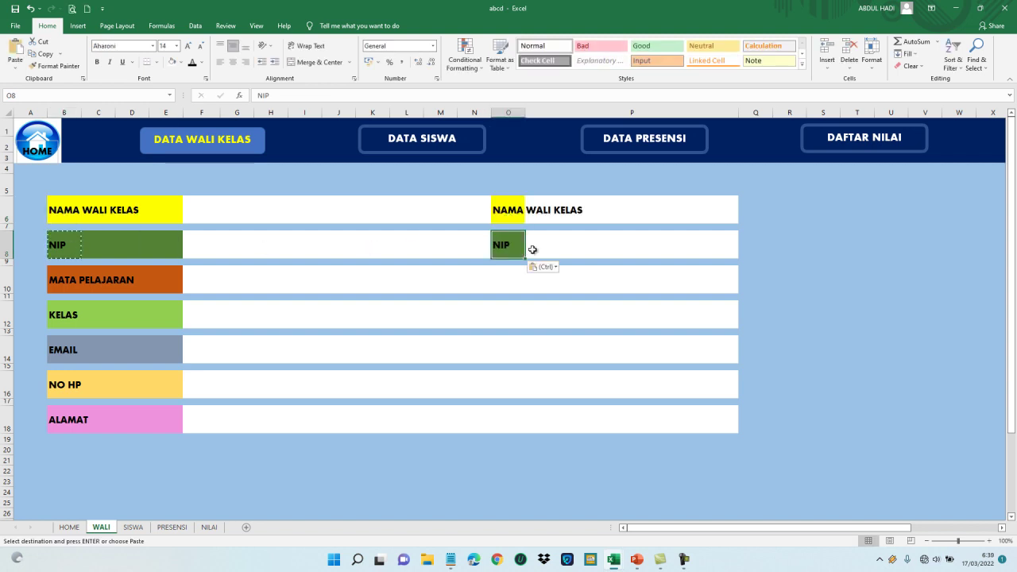
{"action": "left_click", "coordinate": [505, 213]}
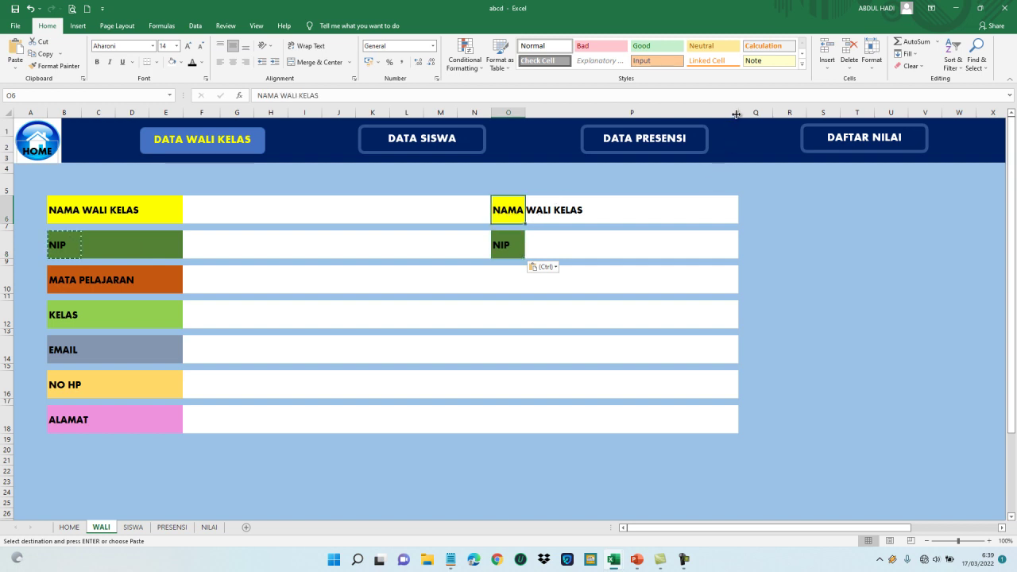
{"action": "left_click_drag", "start_coordinate": [737, 115], "coordinate": [737, 114]}
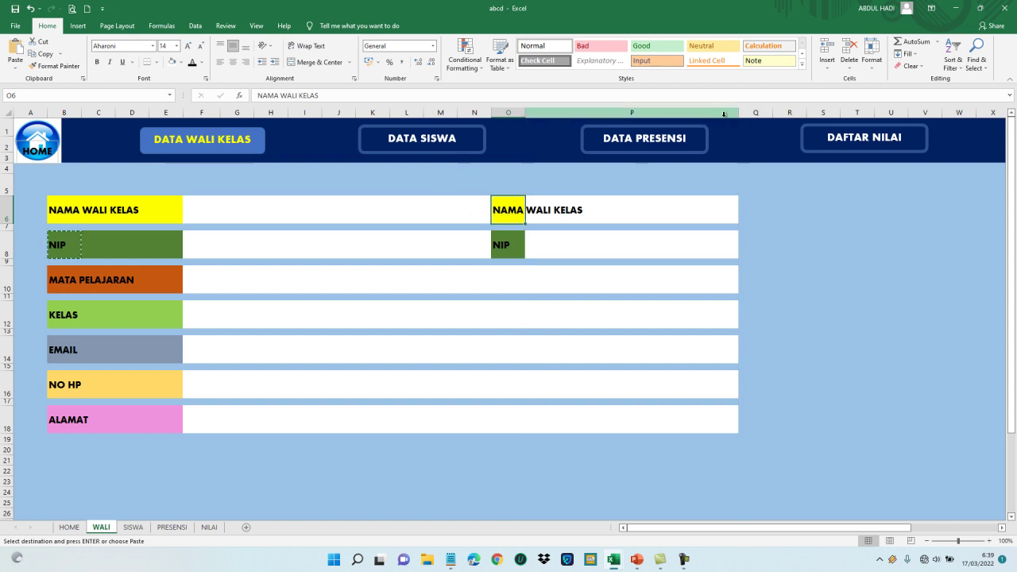
Insert a new column P and widen it so the WALI KELAS text fits
{"action": "left_click", "coordinate": [713, 205]}
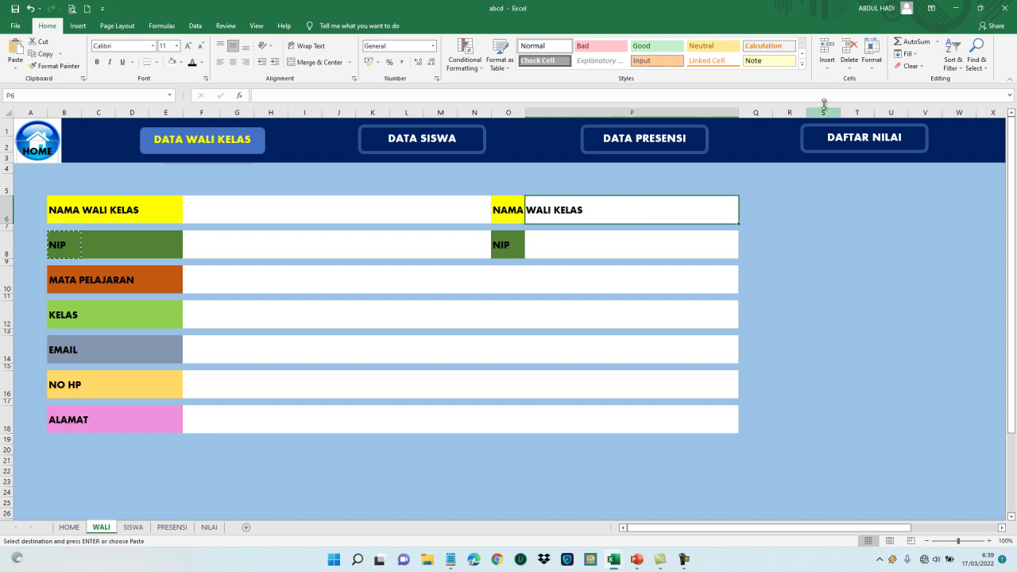
{"action": "left_click", "coordinate": [827, 64]}
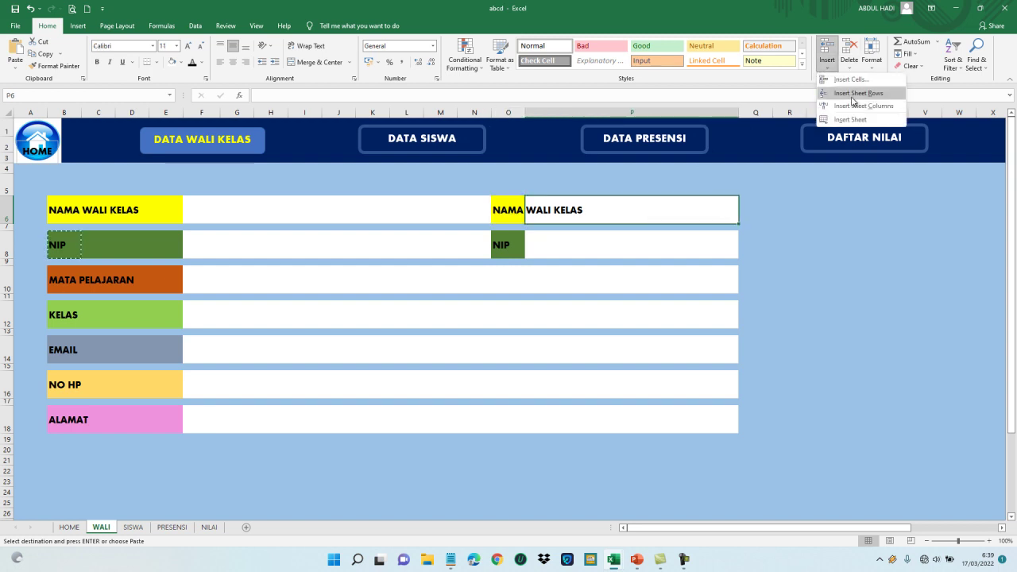
{"action": "left_click", "coordinate": [854, 106]}
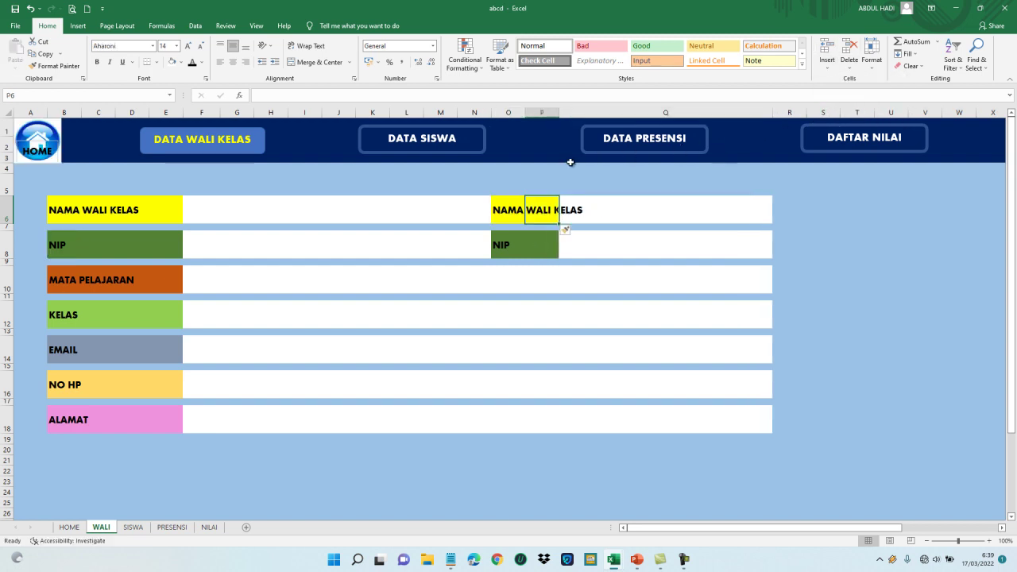
{"action": "left_click_drag", "start_coordinate": [561, 113], "coordinate": [609, 113]}
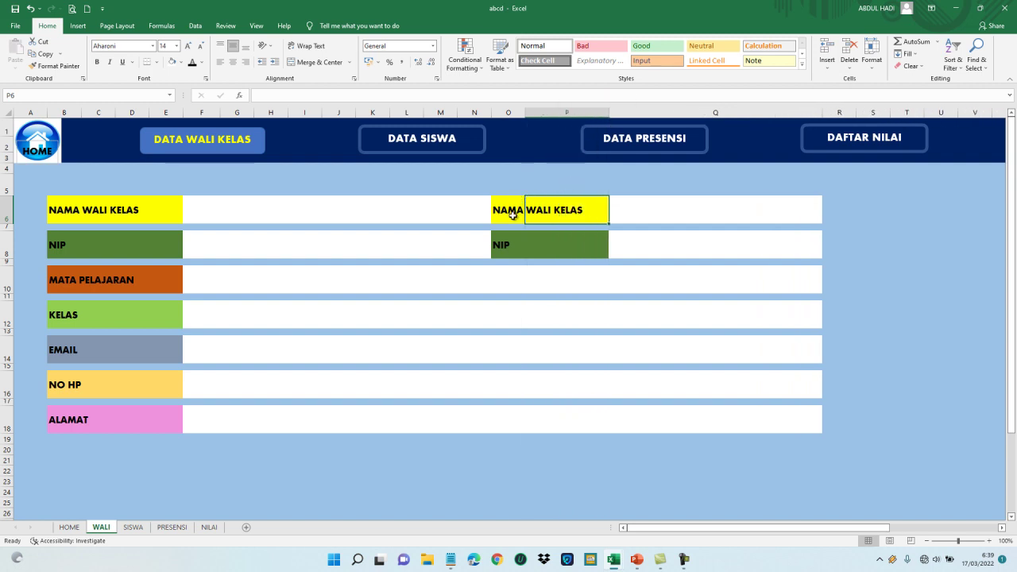
Change the O6 label text to NAMA KEPALA in the formula bar
{"action": "left_click", "coordinate": [514, 214]}
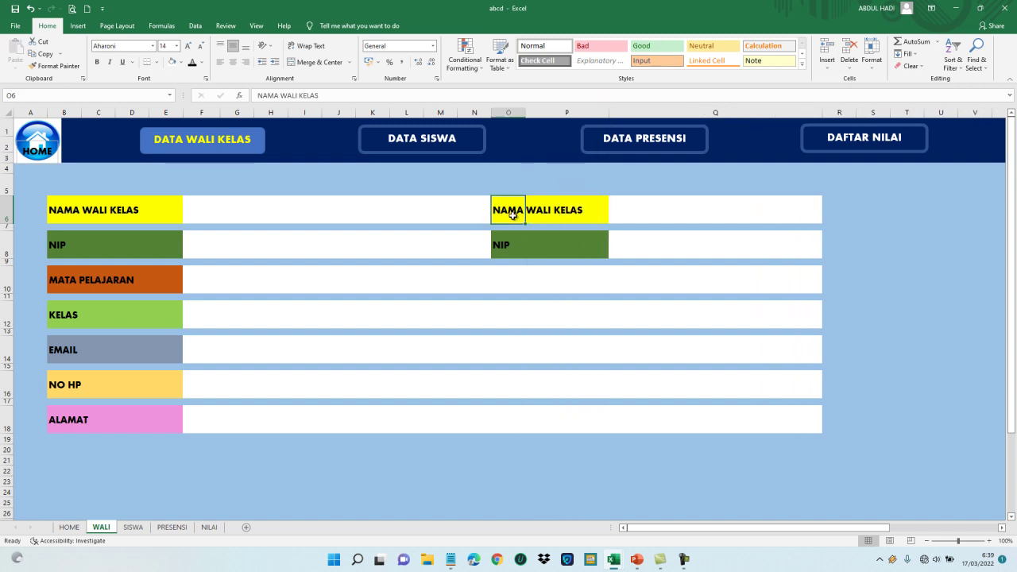
{"action": "left_click", "coordinate": [341, 95]}
{"action": "key", "text": "BackSpace"}
{"action": "key", "text": "BackSpace"}
{"action": "key", "text": "BackSpace"}
{"action": "key", "text": "BackSpace"}
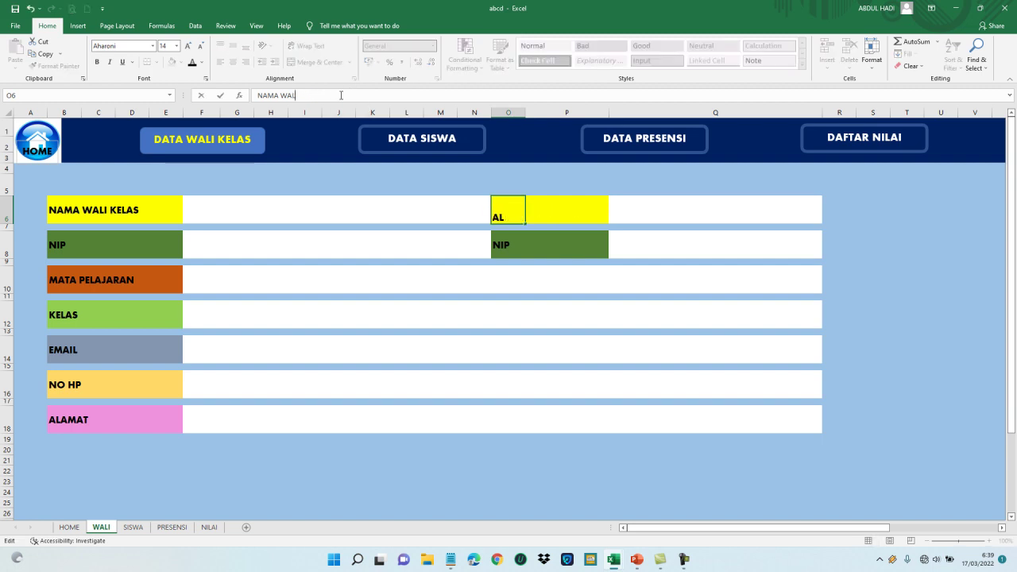
{"action": "key", "text": "BackSpace"}
{"action": "key", "text": "BackSpace"}
{"action": "key", "text": "BackSpace"}
{"action": "type", "text": "KEPA"}
{"action": "type", "text": "LA"}
{"action": "key", "text": "Return"}
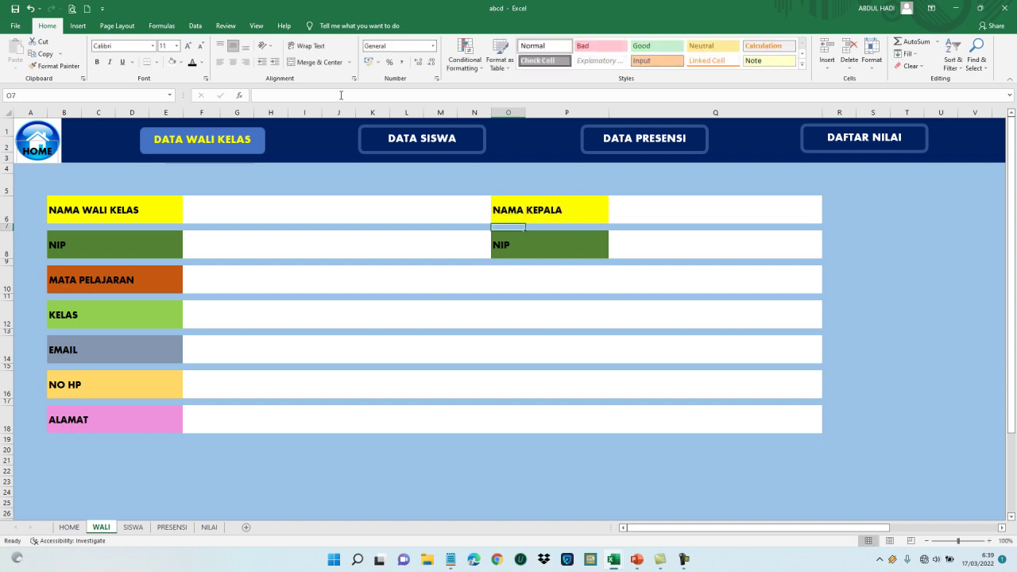
{"action": "key", "text": "Down"}
{"action": "key", "text": "Down"}
{"action": "key", "text": "Down"}
{"action": "key", "text": "Down"}
{"action": "key", "text": "Down"}
{"action": "key", "text": "Down"}
{"action": "key", "text": "Down"}
{"action": "key", "text": "Down"}
{"action": "key", "text": "Down"}
{"action": "key", "text": "Down"}
{"action": "key", "text": "Down"}
{"action": "key", "text": "Down"}
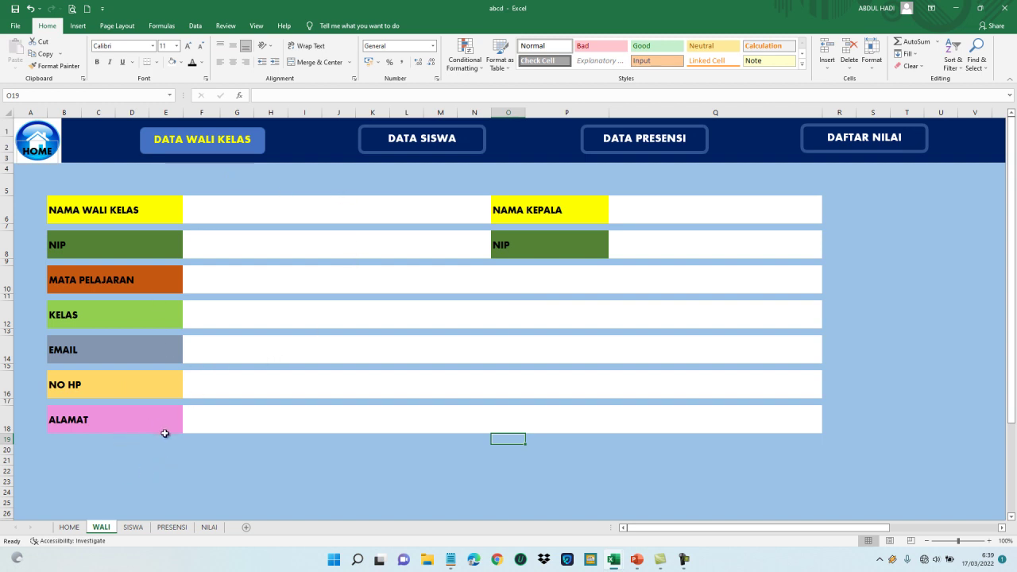
On the SISWA sheet, enter the NO and NAMA SISWA headings starting at A6
{"action": "left_click", "coordinate": [135, 528]}
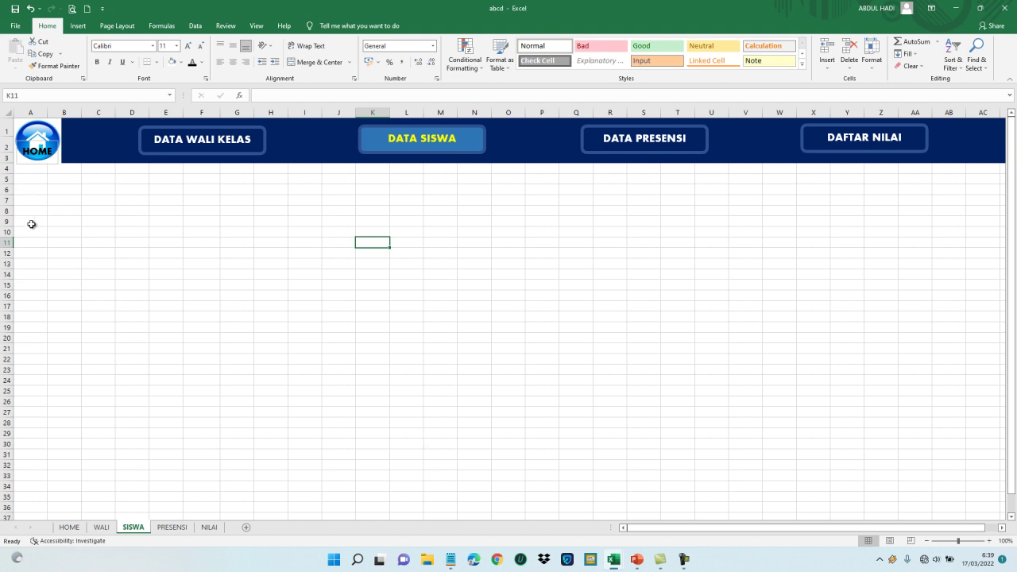
{"action": "left_click", "coordinate": [31, 188]}
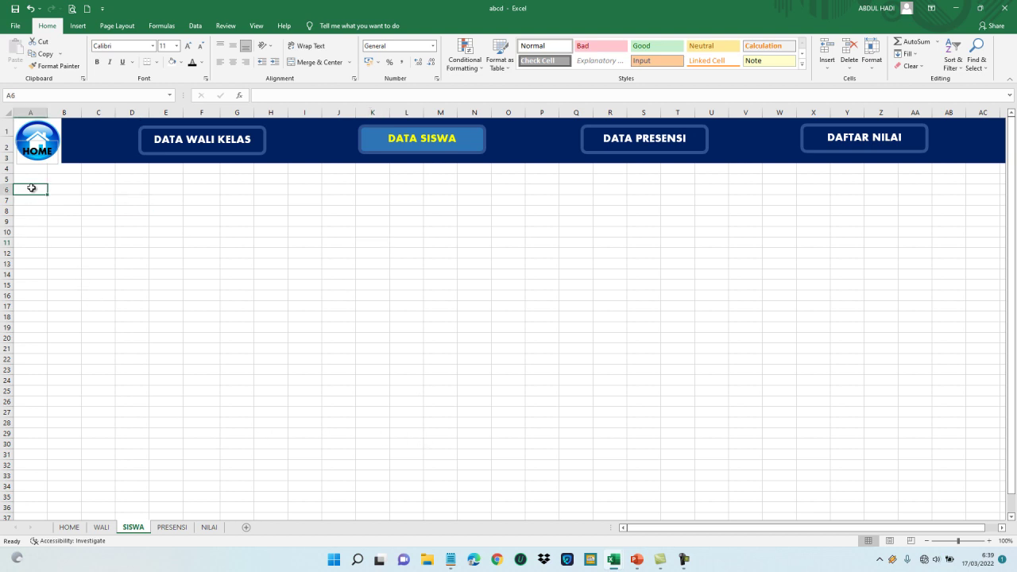
{"action": "type", "text": "NO"}
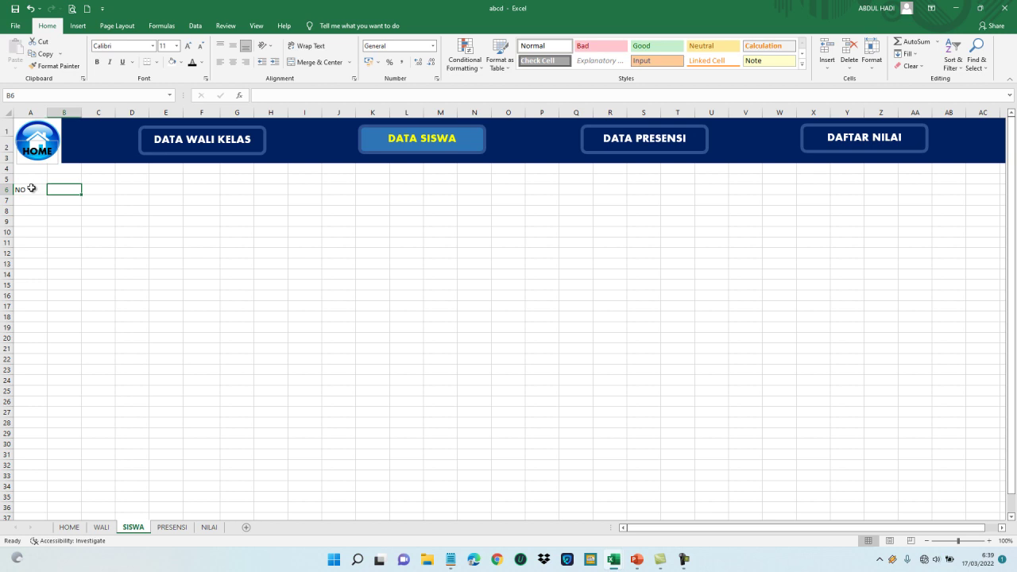
{"action": "type", "text": "NAMA "}
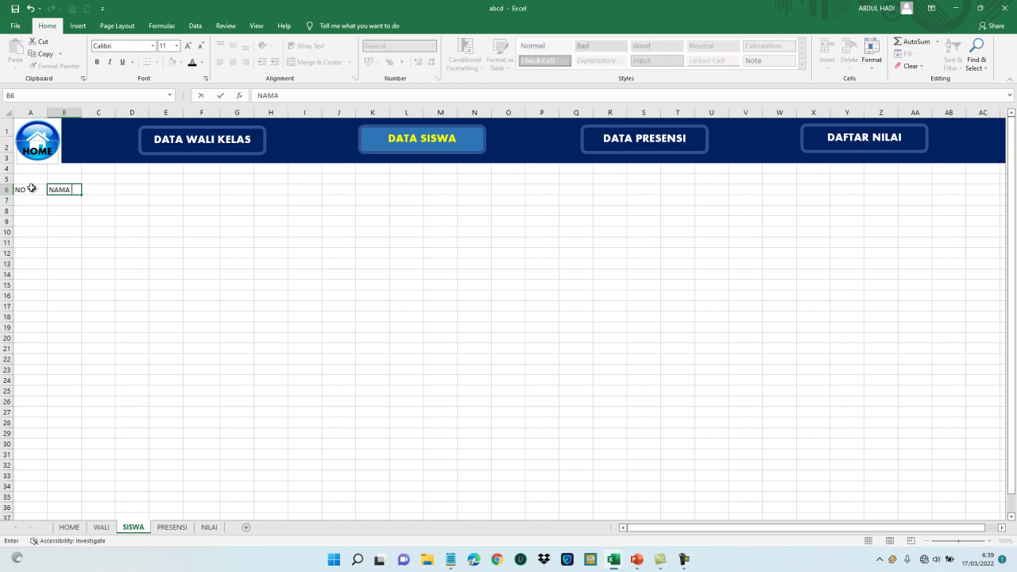
{"action": "type", "text": "SISWA"}
{"action": "key", "text": "Return"}
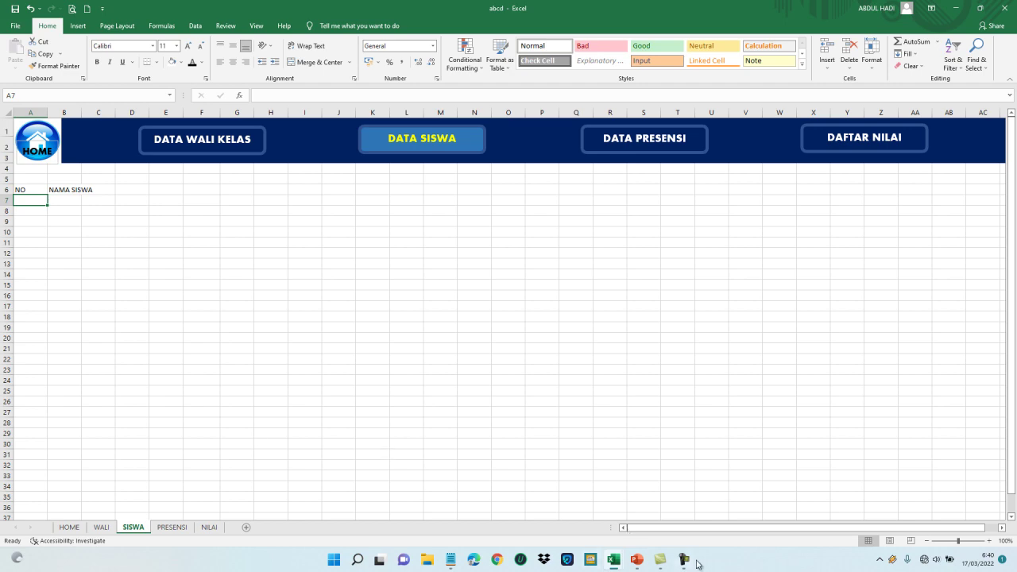
{"action": "left_click", "coordinate": [683, 560]}
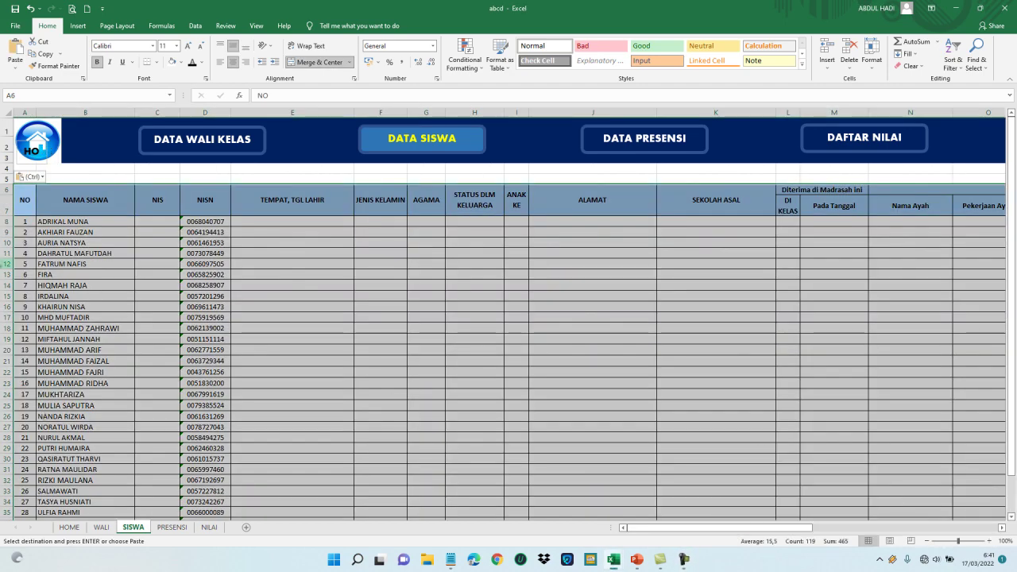
{"action": "left_click", "coordinate": [27, 220]}
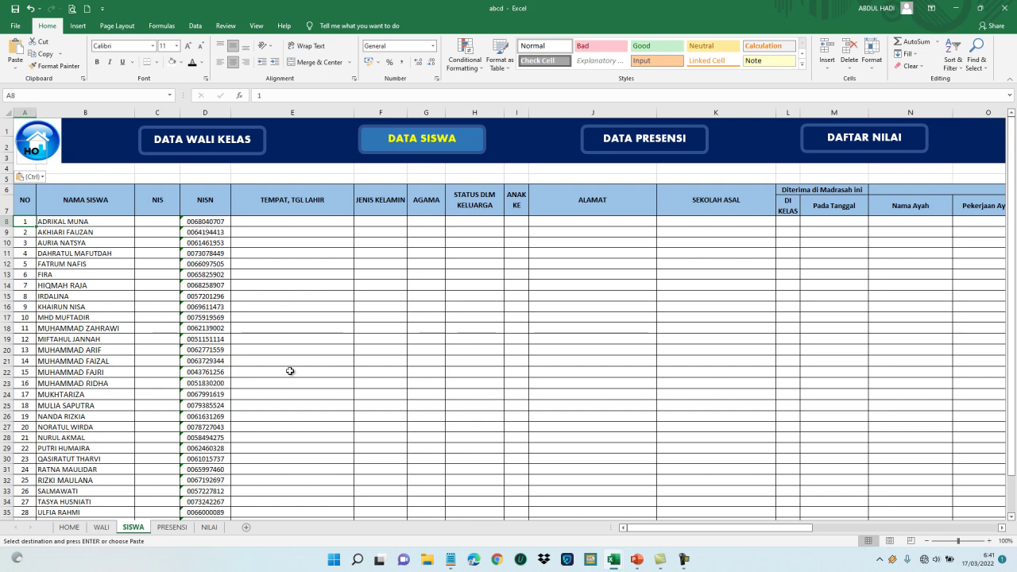
Select the student numbers 1 to 30 in column A to check the list's extent
{"action": "left_click", "coordinate": [500, 330]}
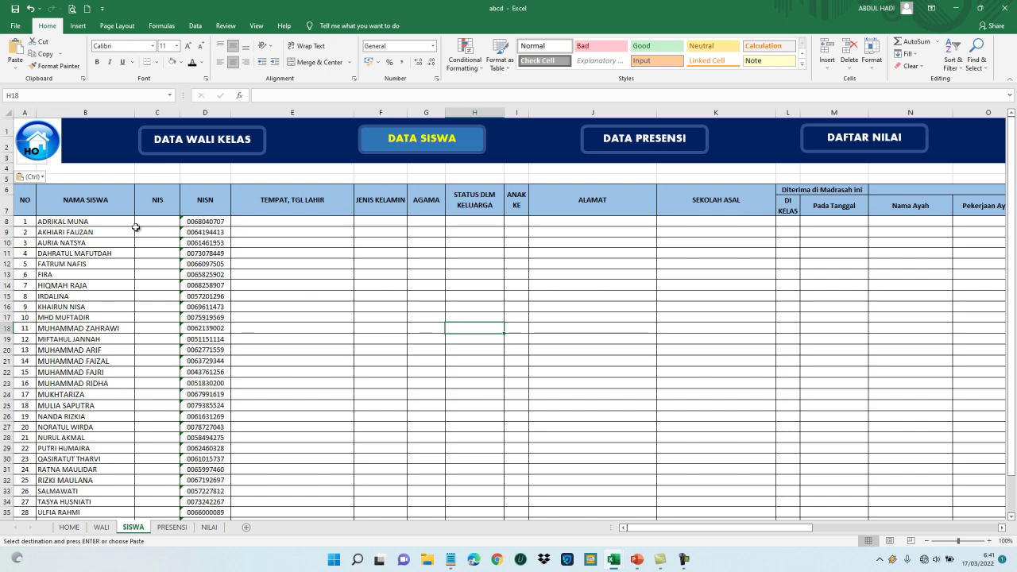
{"action": "left_click", "coordinate": [156, 229]}
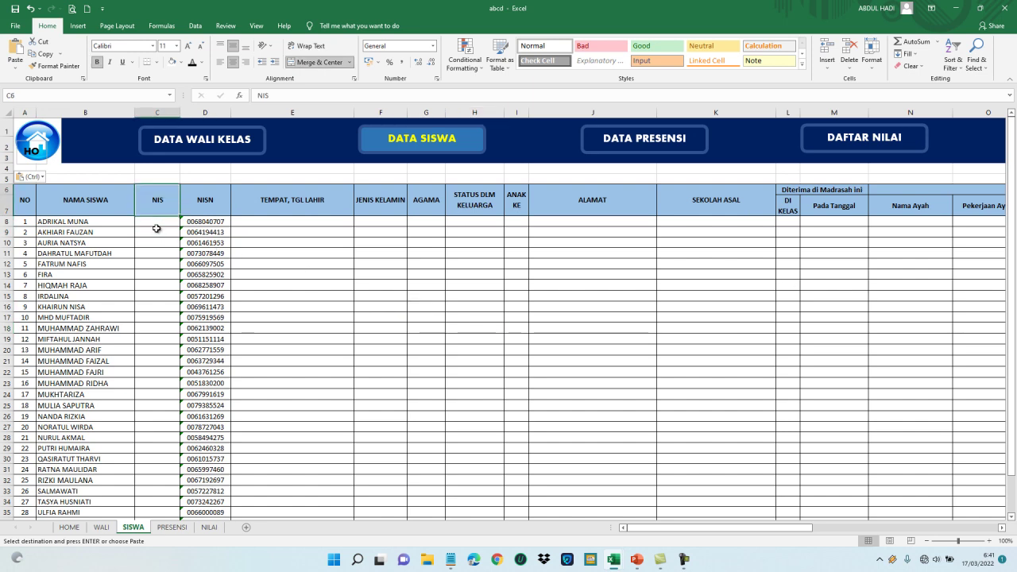
{"action": "key", "text": "Down"}
{"action": "key", "text": "Down"}
{"action": "key", "text": "Down"}
{"action": "key", "text": "Down"}
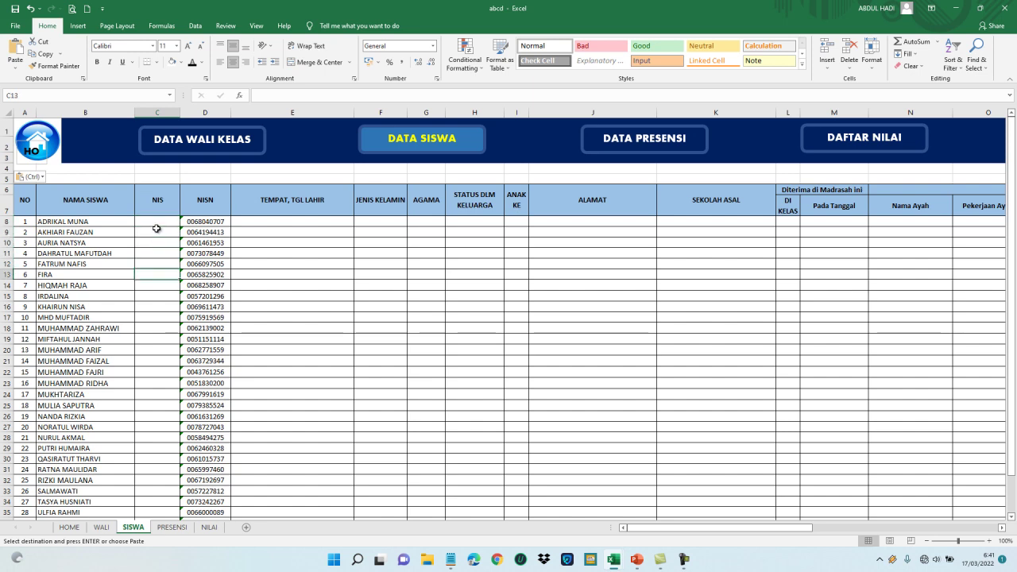
{"action": "key", "text": "Up"}
{"action": "key", "text": "Up"}
{"action": "key", "text": "Up"}
{"action": "key", "text": "Up"}
{"action": "key", "text": "Up"}
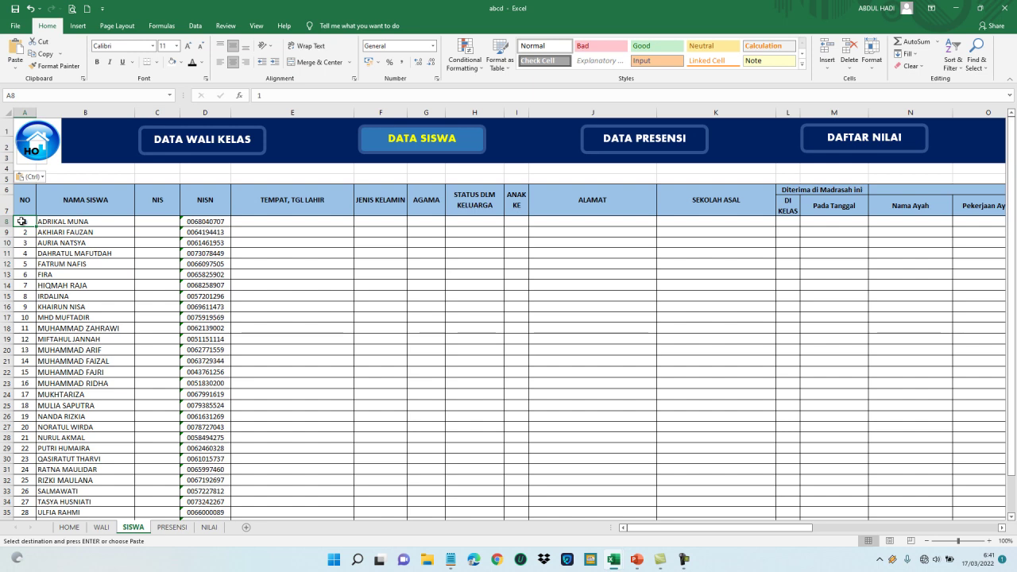
{"action": "left_click_drag", "start_coordinate": [22, 221], "coordinate": [25, 328]}
{"action": "key", "text": "shift+Down"}
{"action": "key", "text": "shift+Down"}
{"action": "key", "text": "shift+Down"}
{"action": "key", "text": "shift+Down"}
{"action": "key", "text": "shift+Down"}
{"action": "key", "text": "shift+Down"}
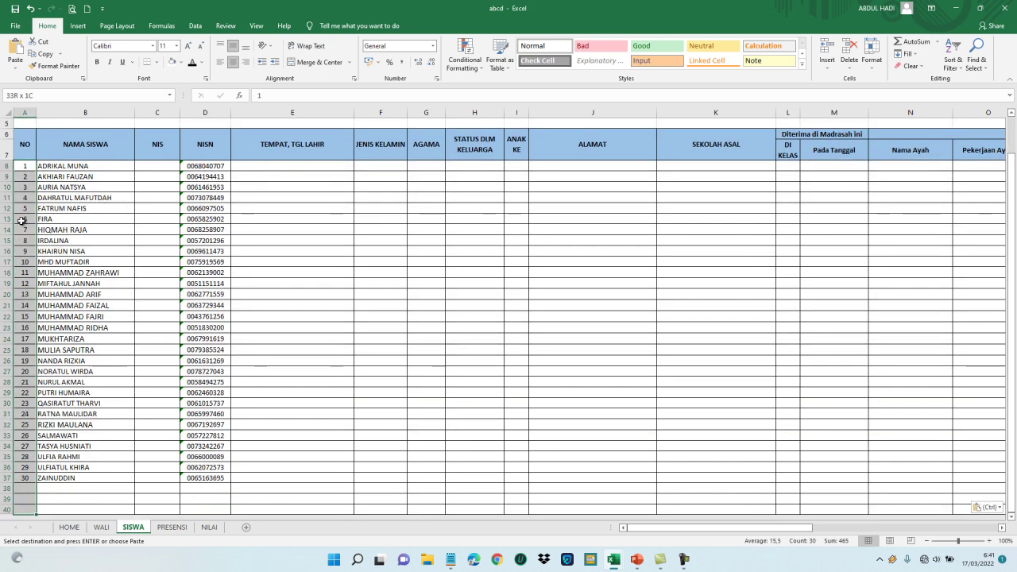
{"action": "key", "text": "shift+Down"}
{"action": "key", "text": "shift+Down"}
{"action": "key", "text": "shift+Down"}
{"action": "key", "text": "shift+Up"}
{"action": "key", "text": "shift+Up"}
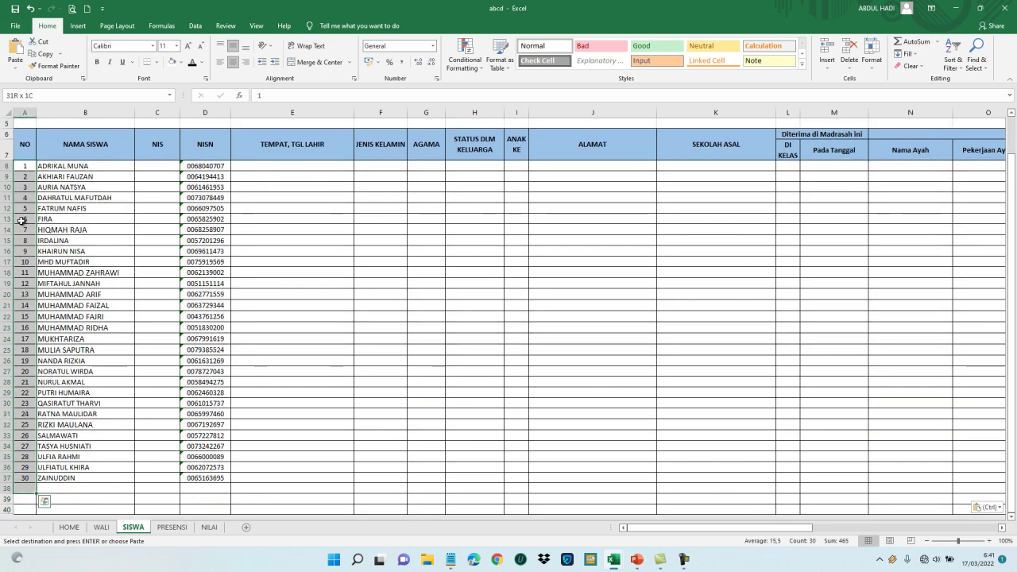
{"action": "key", "text": "shift+Up"}
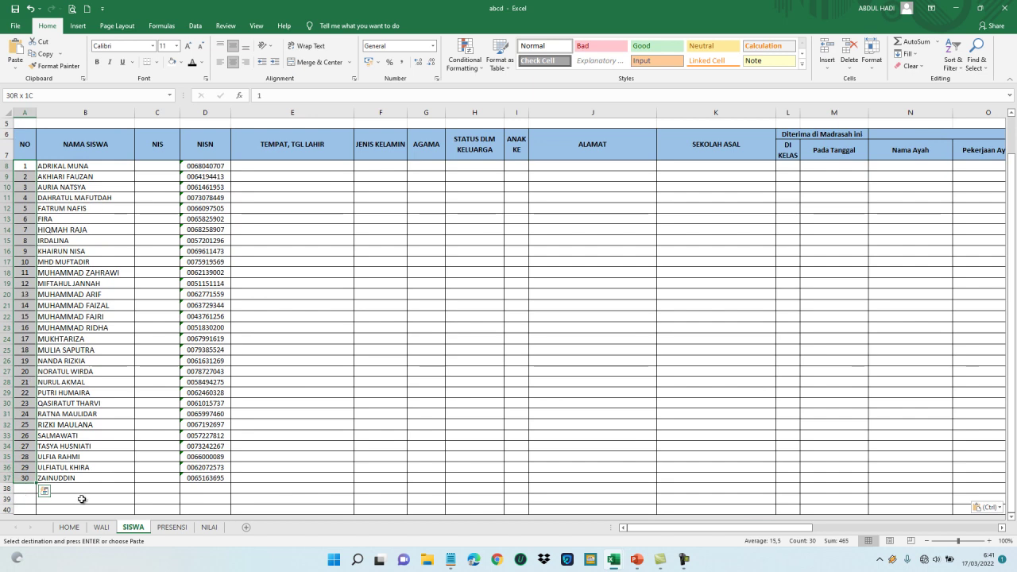
Insert a blank sheet row directly below the last student
{"action": "left_click", "coordinate": [27, 498]}
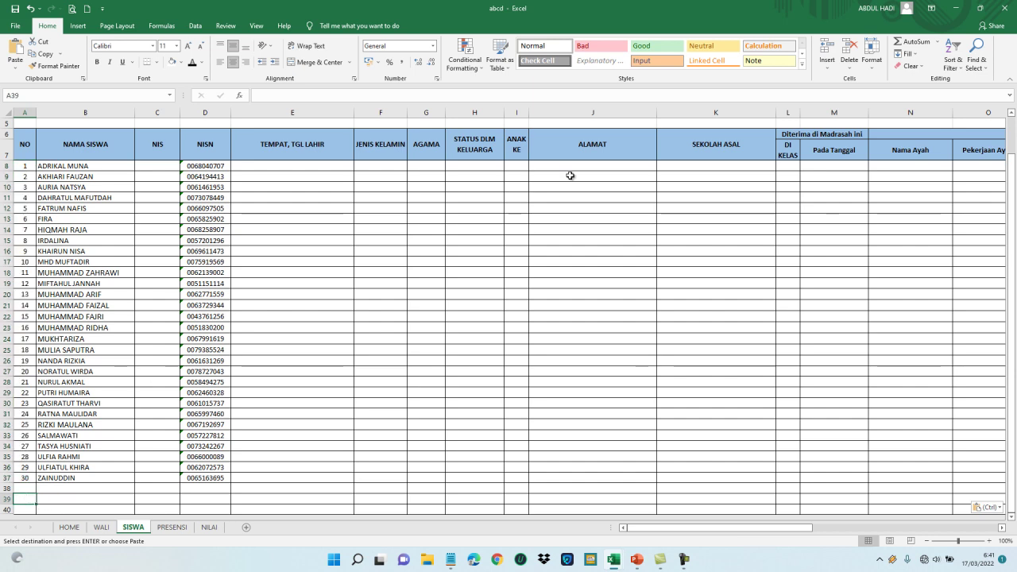
{"action": "left_click", "coordinate": [827, 67]}
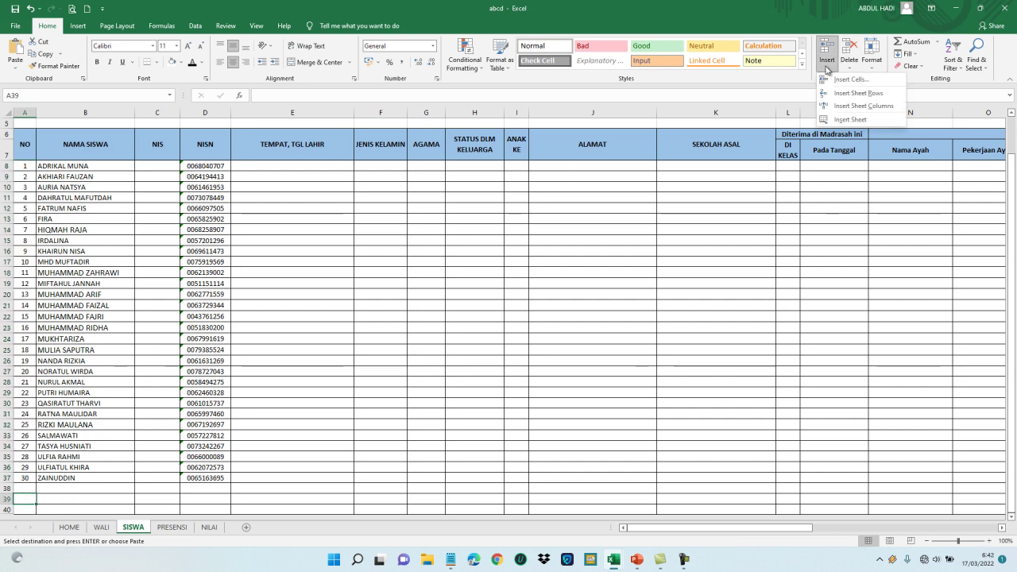
{"action": "left_click", "coordinate": [858, 93]}
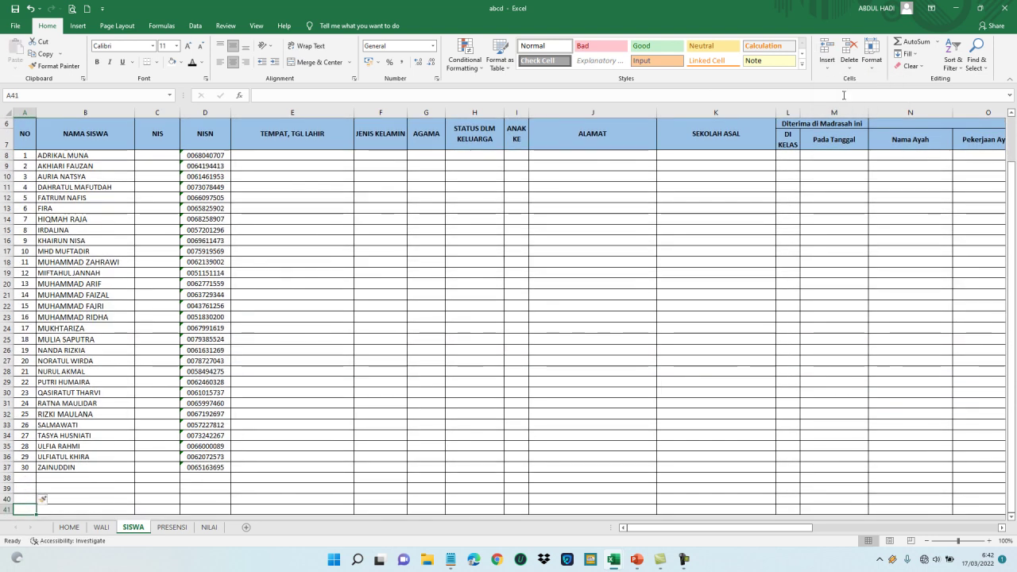
Select the student rows 8 to 37 in column A
{"action": "key", "text": "Up"}
{"action": "key", "text": "Up"}
{"action": "key", "text": "Up"}
{"action": "key", "text": "Up"}
{"action": "key", "text": "Up"}
{"action": "key", "text": "Up"}
{"action": "key", "text": "Up"}
{"action": "key", "text": "Up"}
{"action": "key", "text": "Up"}
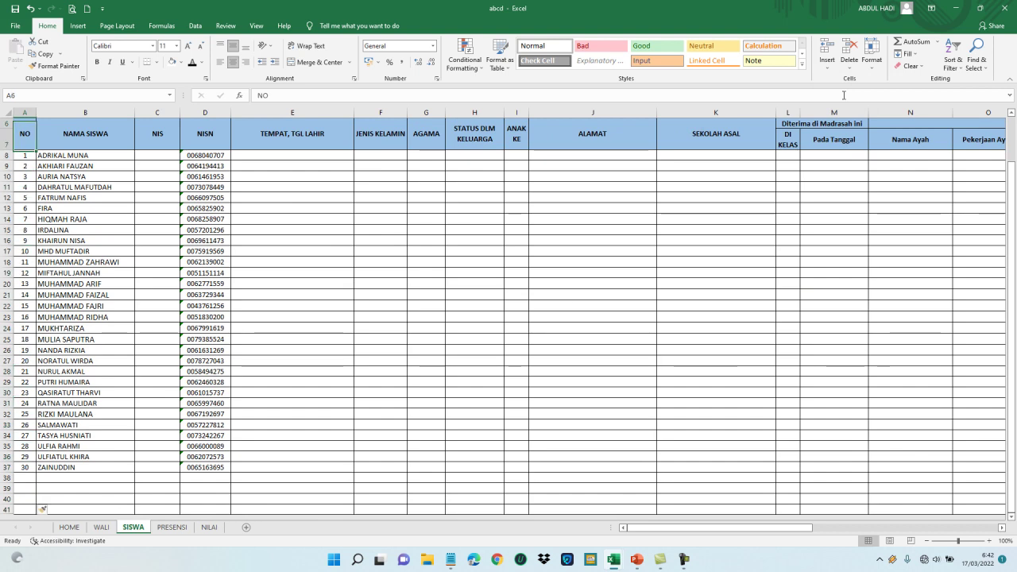
{"action": "key", "text": "Up"}
{"action": "key", "text": "Up"}
{"action": "key", "text": "Up"}
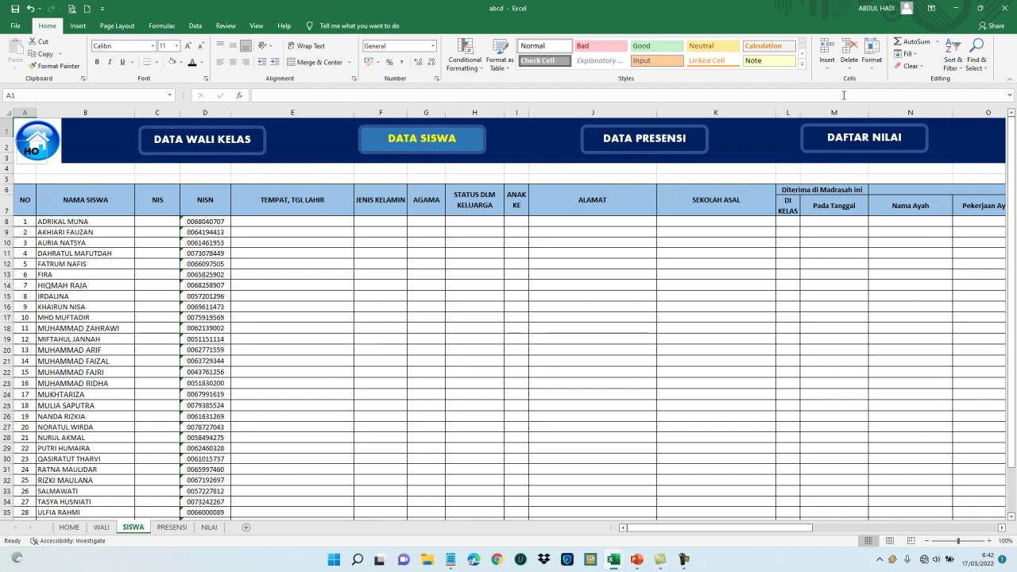
{"action": "key", "text": "Down"}
{"action": "key", "text": "Down"}
{"action": "key", "text": "Down"}
{"action": "key", "text": "Down"}
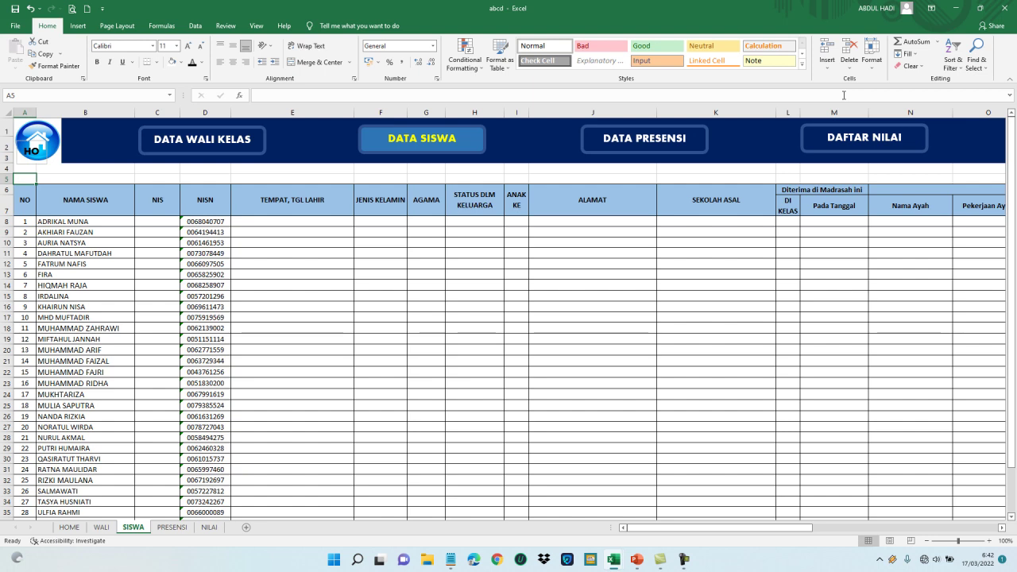
{"action": "key", "text": "Down"}
{"action": "key", "text": "Down"}
{"action": "key", "text": "shift+Down"}
{"action": "key", "text": "shift+Down"}
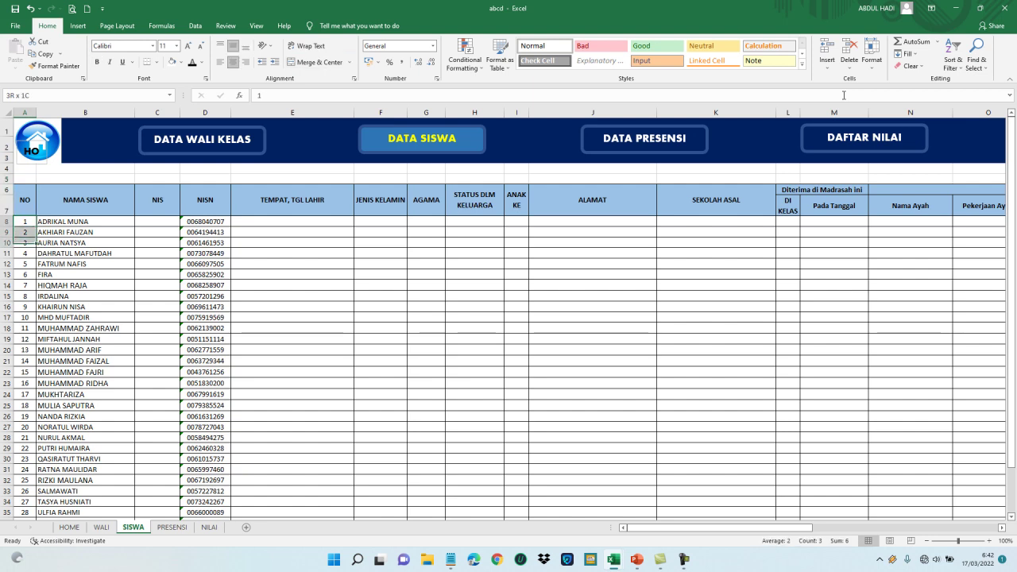
{"action": "key", "text": "shift+Down"}
{"action": "key", "text": "shift+Down"}
{"action": "key", "text": "shift+Down"}
{"action": "key", "text": "shift+Down"}
{"action": "key", "text": "shift+Down"}
{"action": "key", "text": "shift+Down"}
{"action": "key", "text": "shift+Down"}
{"action": "key", "text": "shift+Down"}
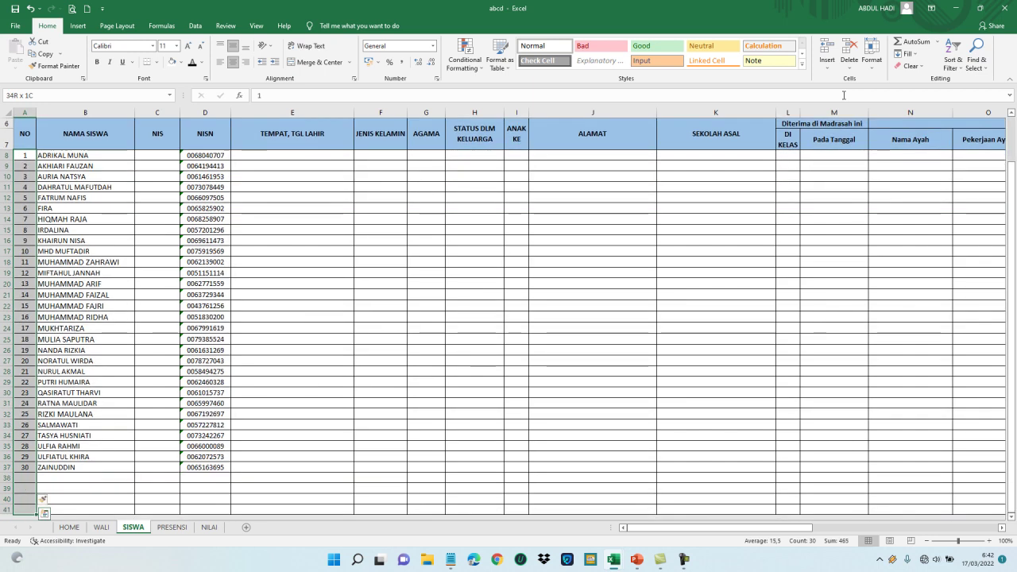
{"action": "key", "text": "shift+Down"}
{"action": "key", "text": "shift+Down"}
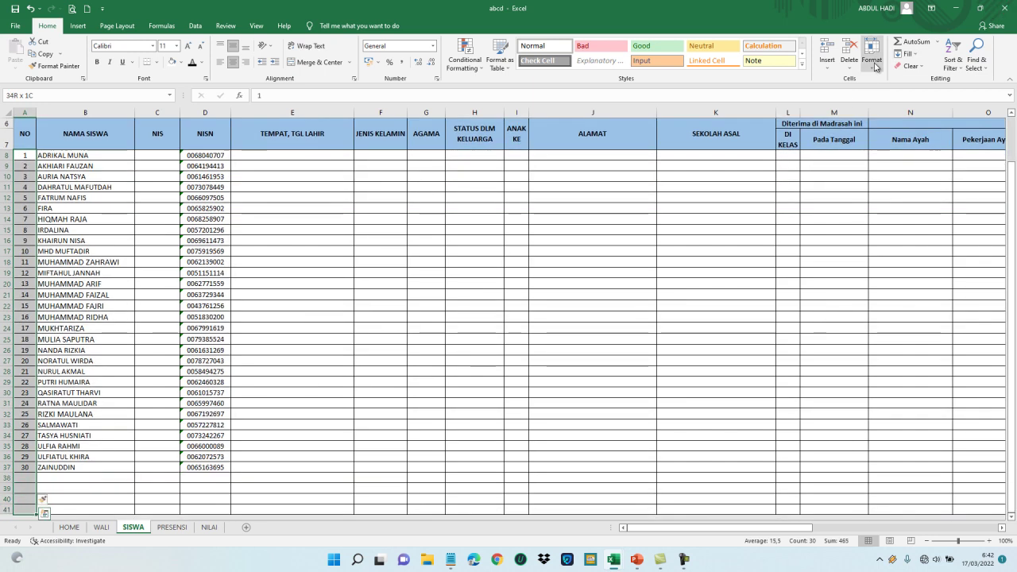
Give the selected student rows 8–37 a larger row height, then return to the table top
{"action": "left_click", "coordinate": [872, 57]}
{"action": "left_click", "coordinate": [891, 93]}
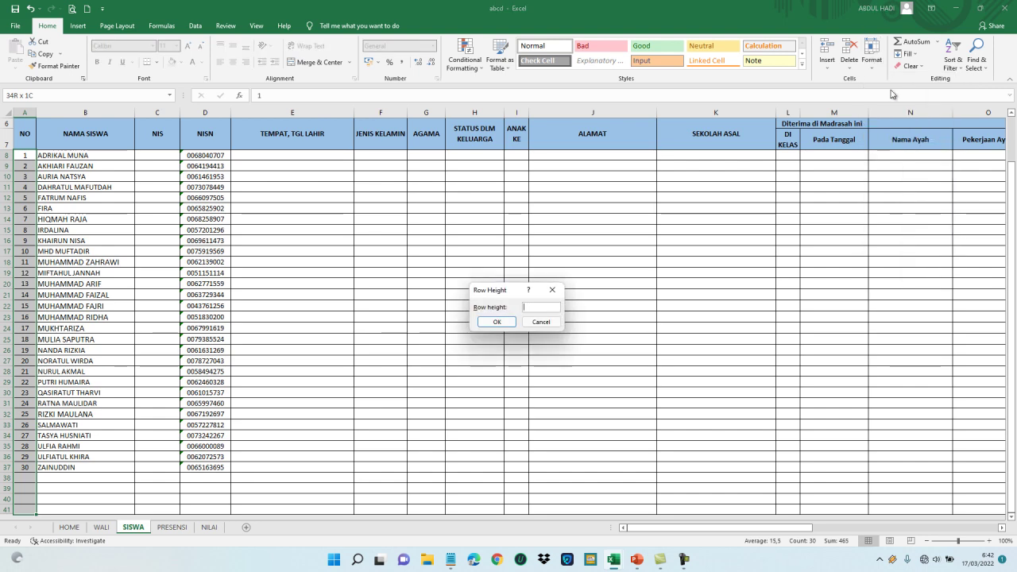
{"action": "type", "text": "20"}
{"action": "key", "text": "Return"}
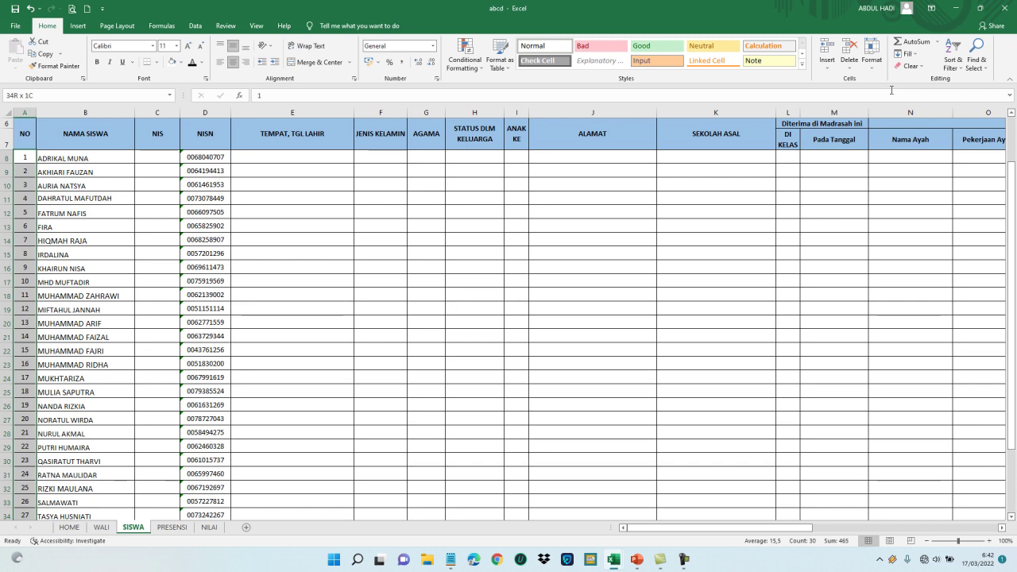
{"action": "key", "text": "ctrl+Home"}
{"action": "key", "text": "Up"}
{"action": "key", "text": "Up"}
{"action": "key", "text": "Up"}
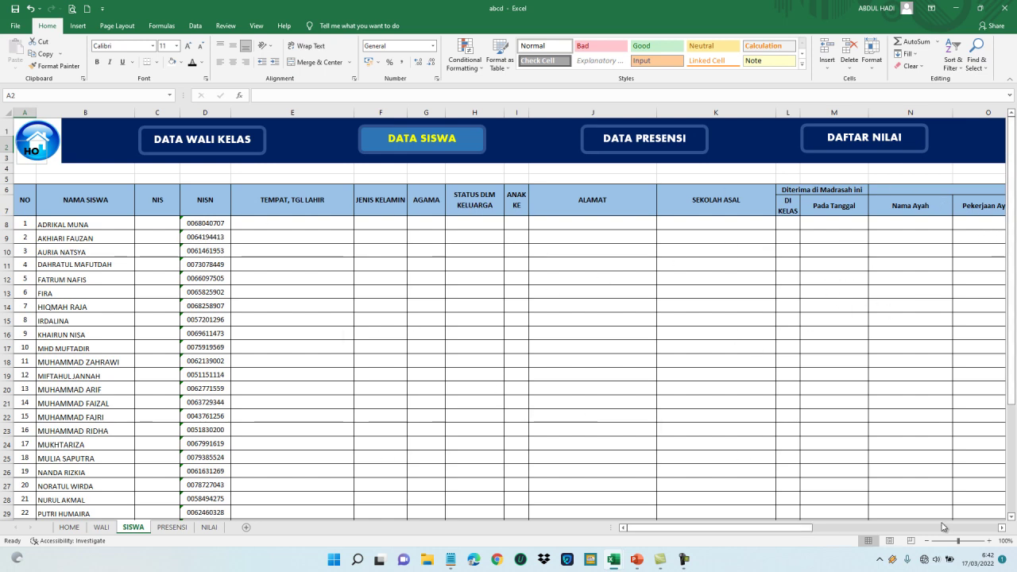
{"action": "left_click", "coordinate": [682, 560]}
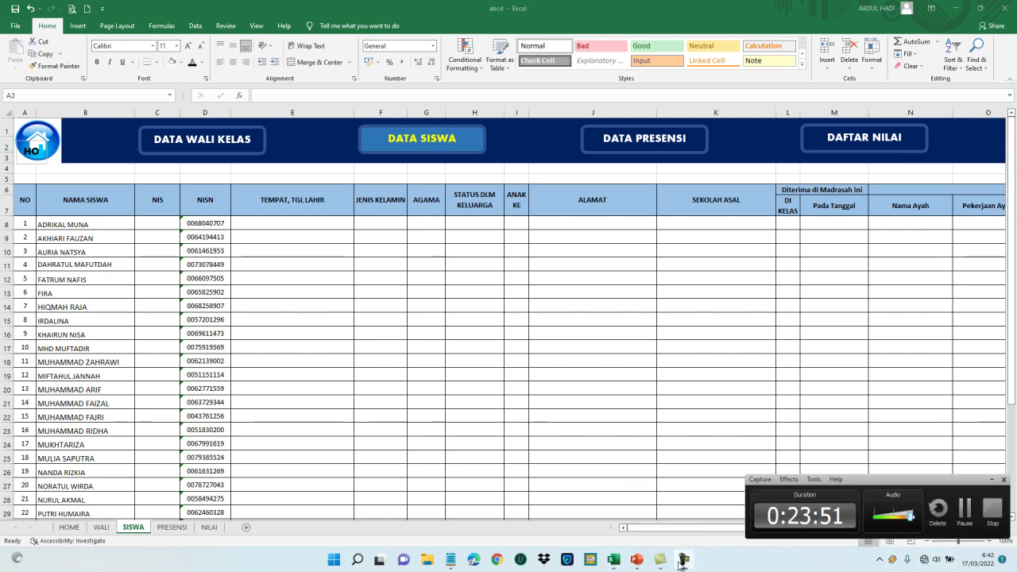
{"action": "left_click", "coordinate": [966, 507]}
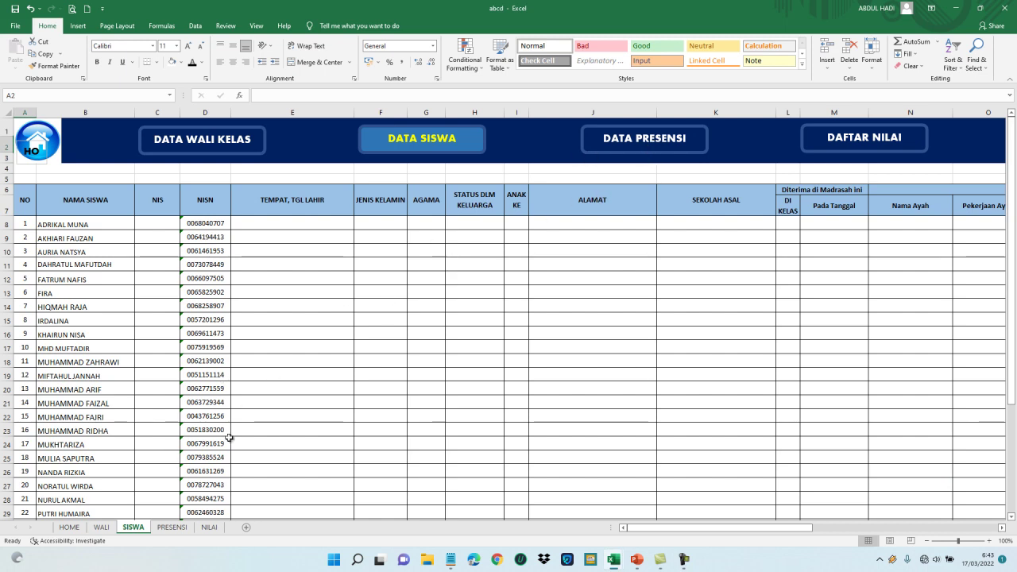
On the PRESENSI sheet, fill row 4 and every row below it light blue
{"action": "left_click", "coordinate": [168, 528]}
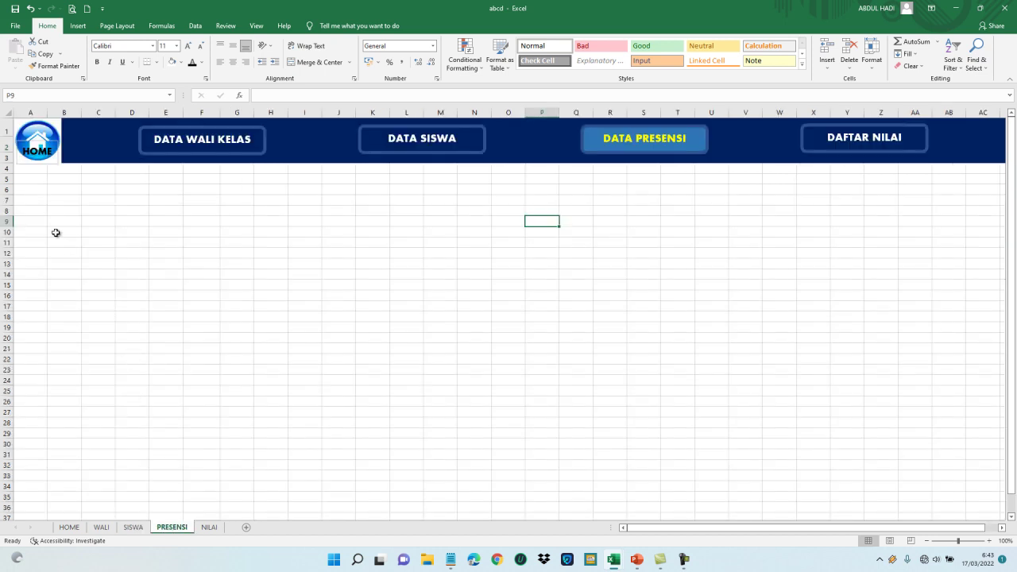
{"action": "left_click", "coordinate": [22, 171]}
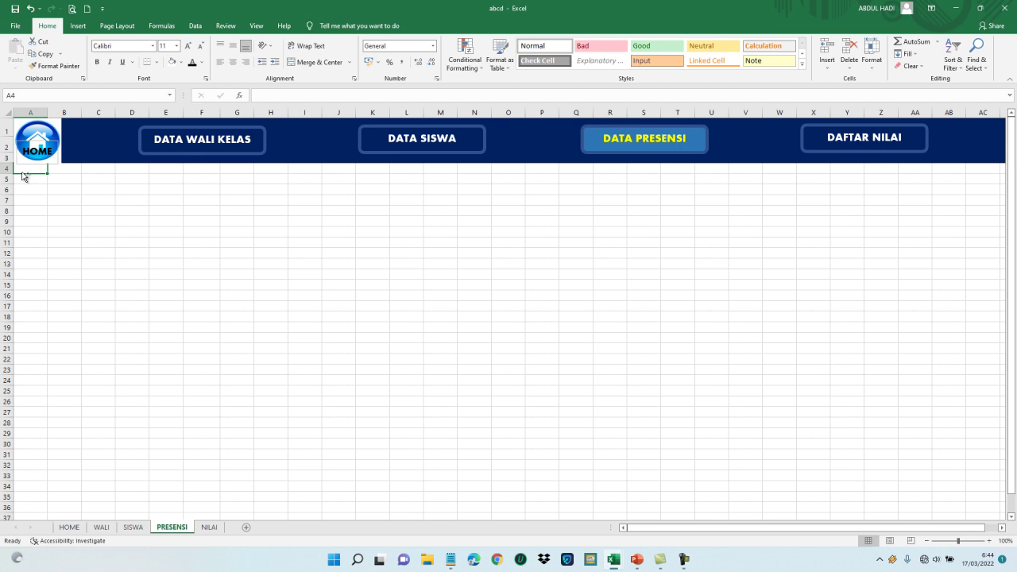
{"action": "left_click_drag", "start_coordinate": [23, 176], "coordinate": [998, 173]}
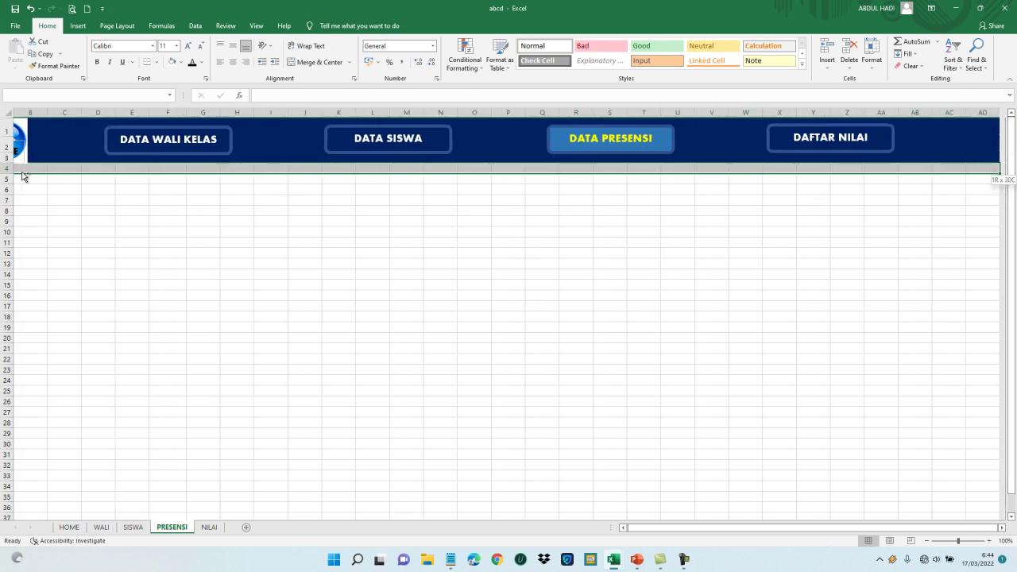
{"action": "key", "text": "ctrl+shift+Down"}
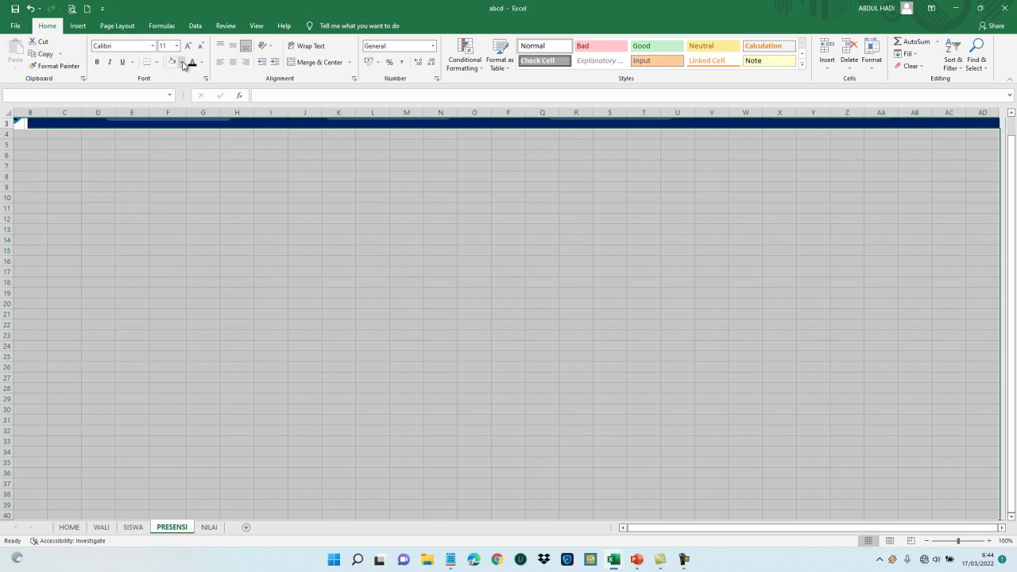
{"action": "left_click", "coordinate": [182, 63]}
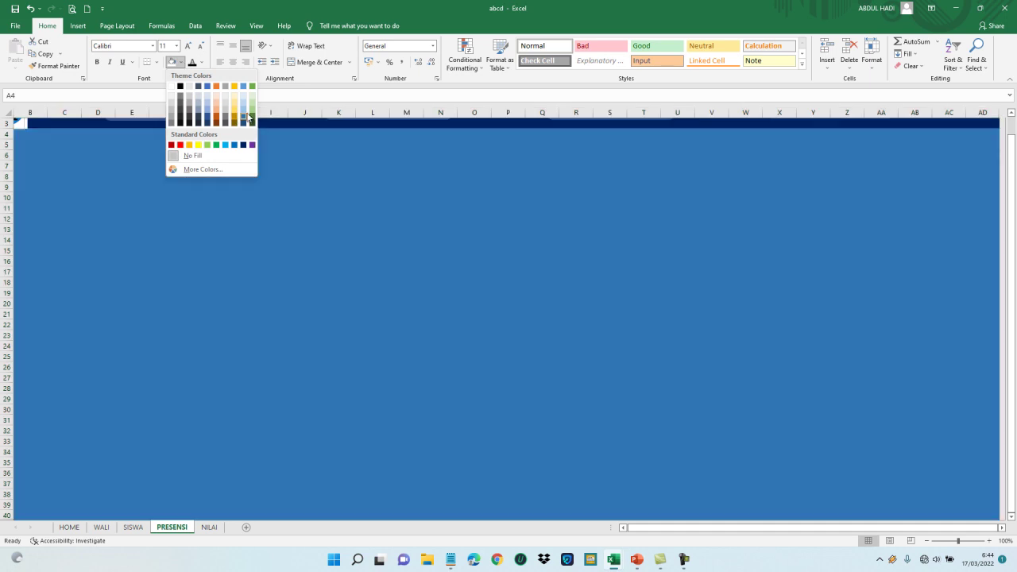
{"action": "left_click", "coordinate": [244, 106]}
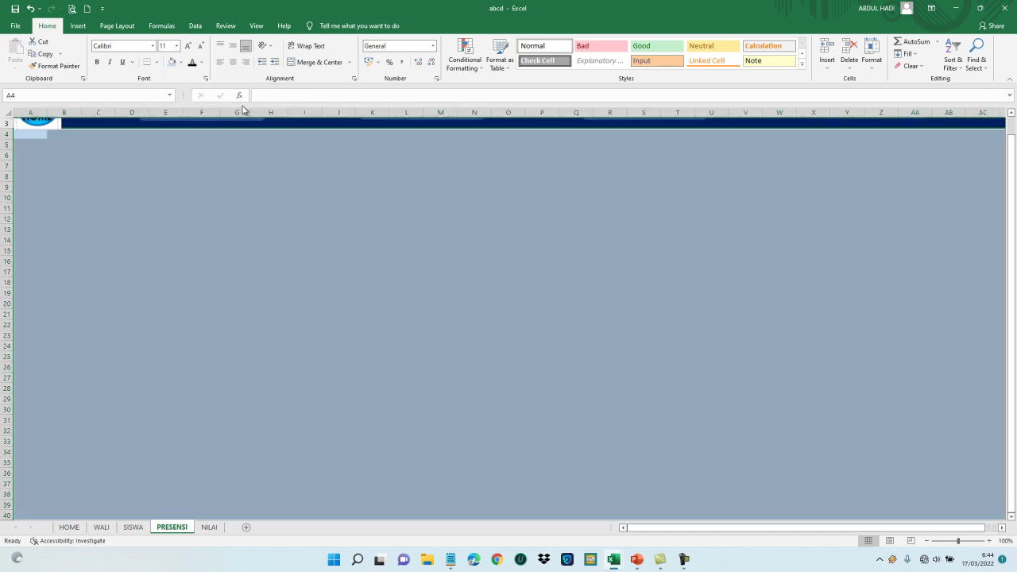
{"action": "left_click", "coordinate": [139, 189]}
{"action": "key", "text": "Up"}
{"action": "key", "text": "Up"}
{"action": "key", "text": "Up"}
{"action": "key", "text": "Up"}
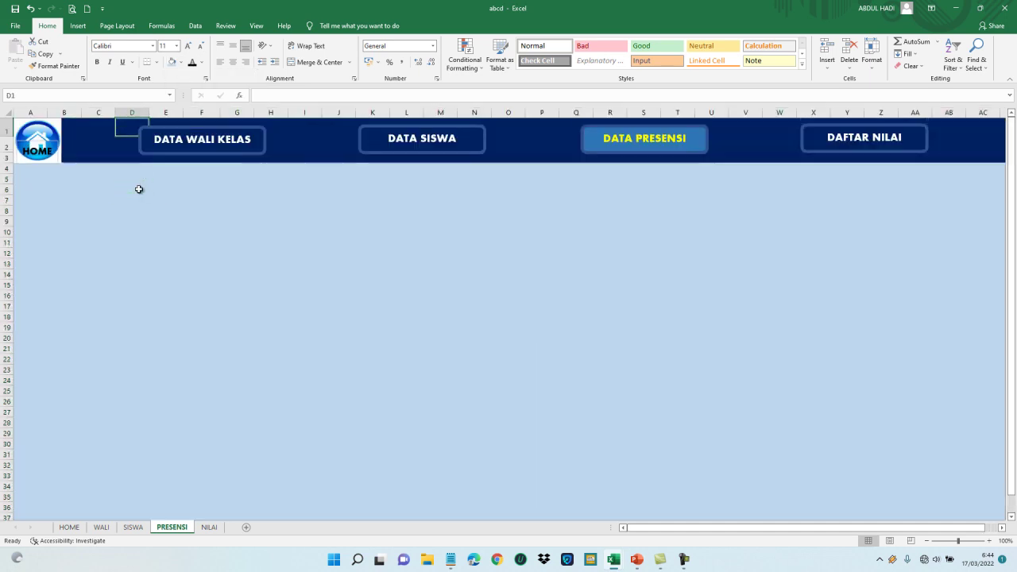
{"action": "key", "text": "Down"}
{"action": "key", "text": "Down"}
{"action": "key", "text": "Down"}
{"action": "key", "text": "Down"}
{"action": "key", "text": "Down"}
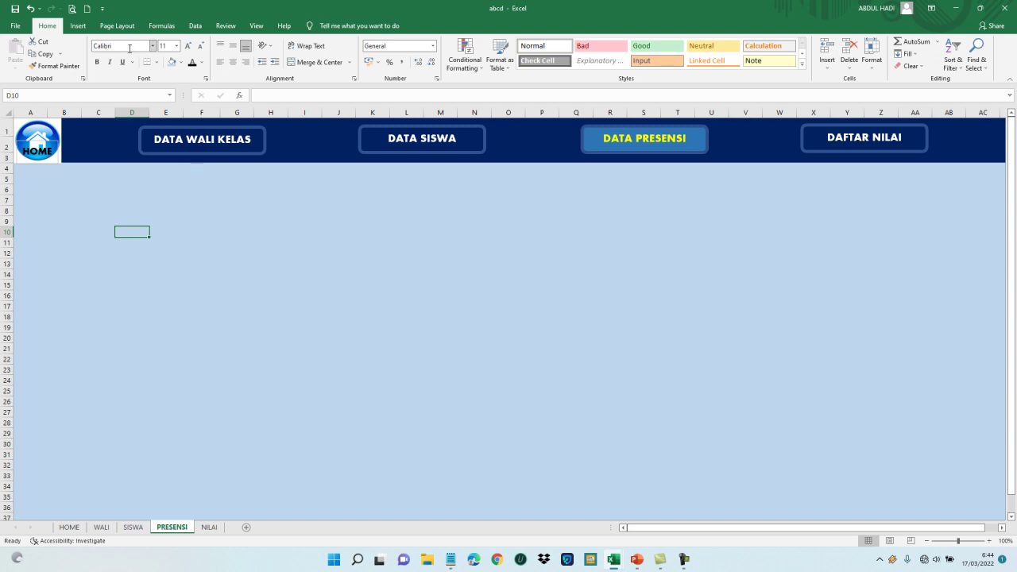
Draw an oval on the left, just below the PRESENSI navigation banner
{"action": "left_click", "coordinate": [79, 29]}
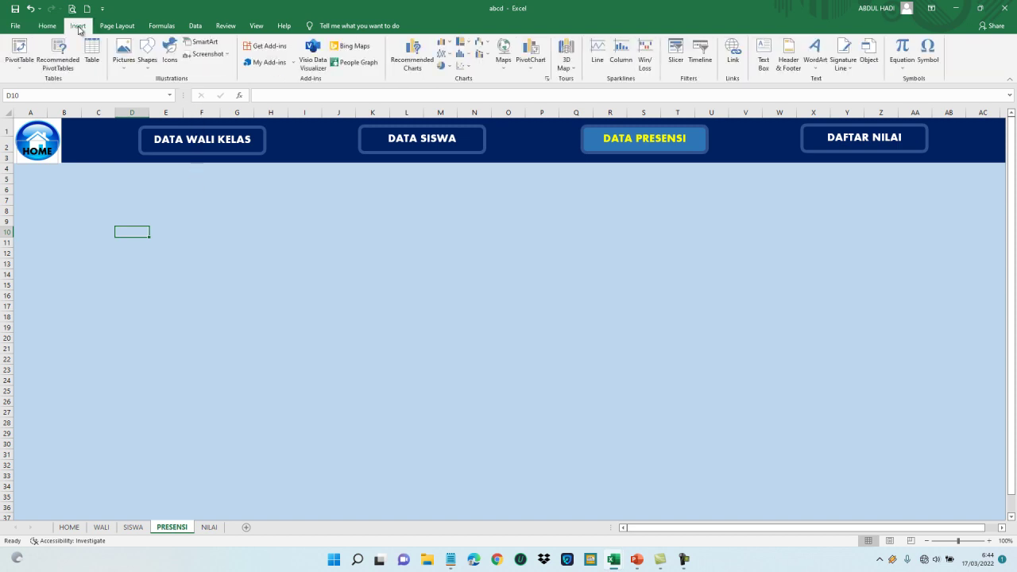
{"action": "left_click", "coordinate": [145, 64]}
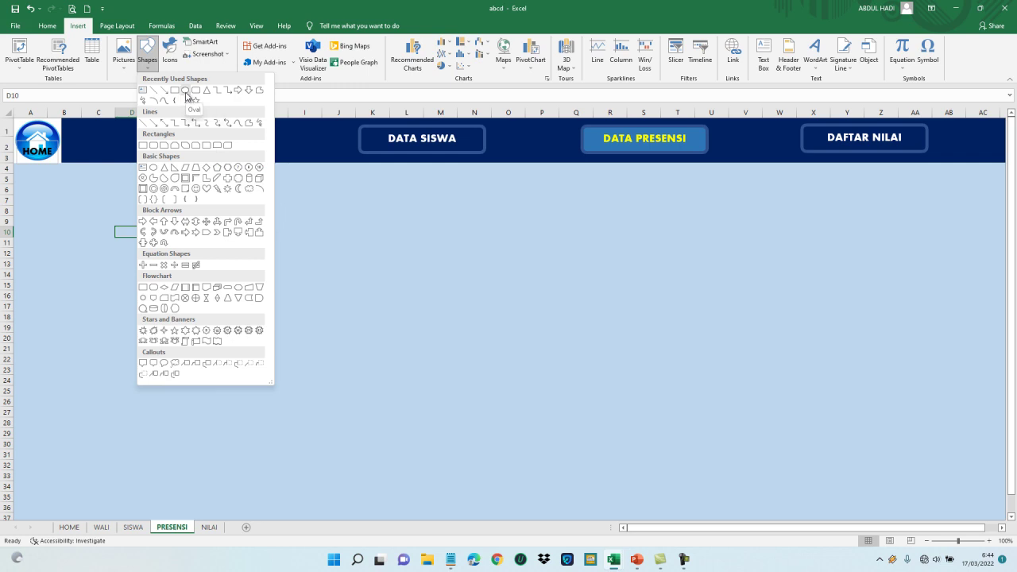
{"action": "left_click", "coordinate": [186, 93]}
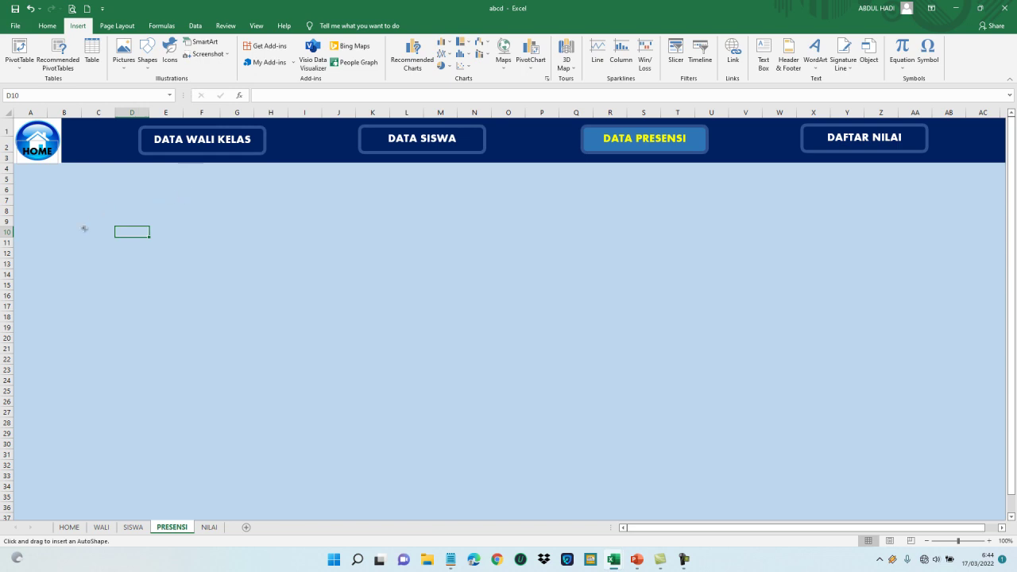
{"action": "left_click_drag", "start_coordinate": [72, 229], "coordinate": [222, 282]}
{"action": "mouse_move", "coordinate": [178, 253]}
{"action": "left_mouse_down"}
{"action": "mouse_move", "coordinate": [205, 241]}
{"action": "mouse_move", "coordinate": [238, 258]}
{"action": "mouse_move", "coordinate": [230, 252]}
{"action": "left_mouse_up"}
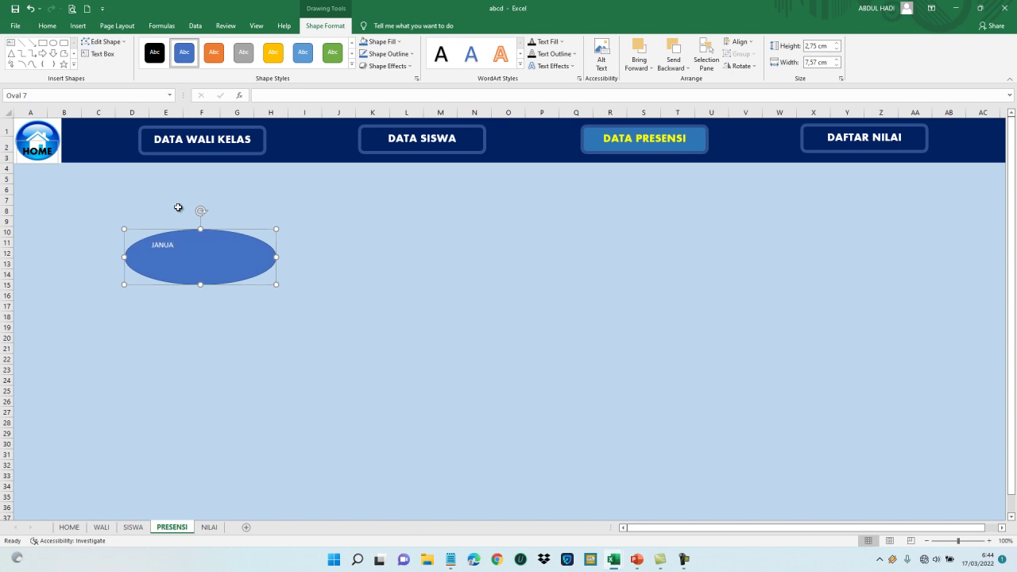
{"action": "left_click", "coordinate": [684, 560]}
Centre the JANUARI text vertically and horizontally in the oval
{"action": "double_click", "coordinate": [173, 248]}
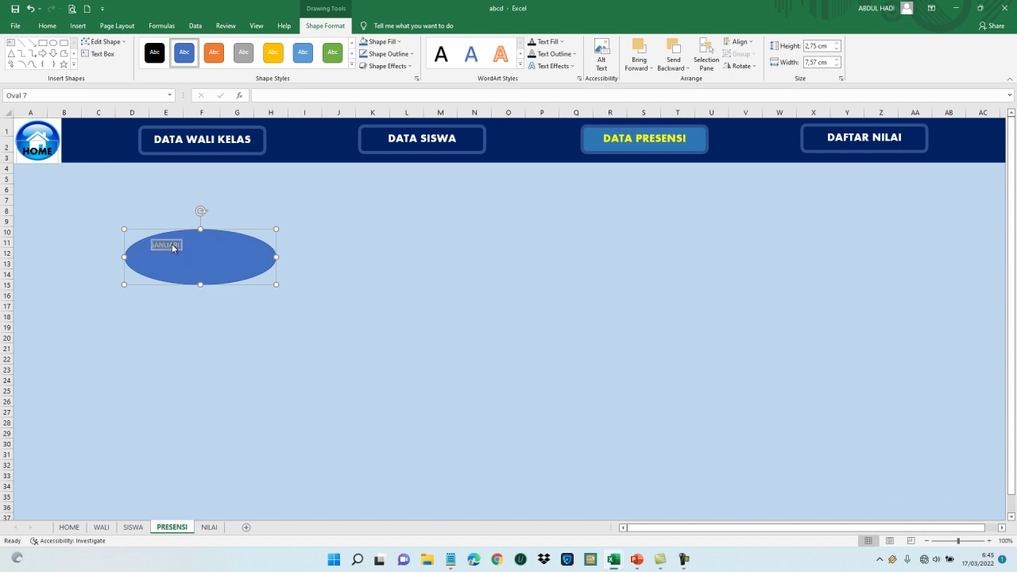
{"action": "left_click", "coordinate": [48, 26]}
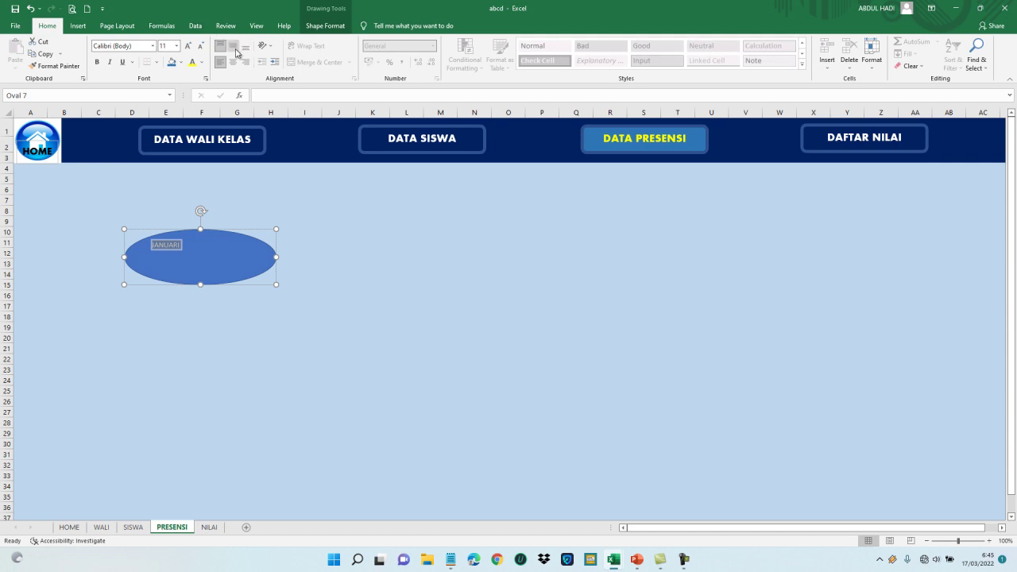
{"action": "left_click", "coordinate": [235, 47]}
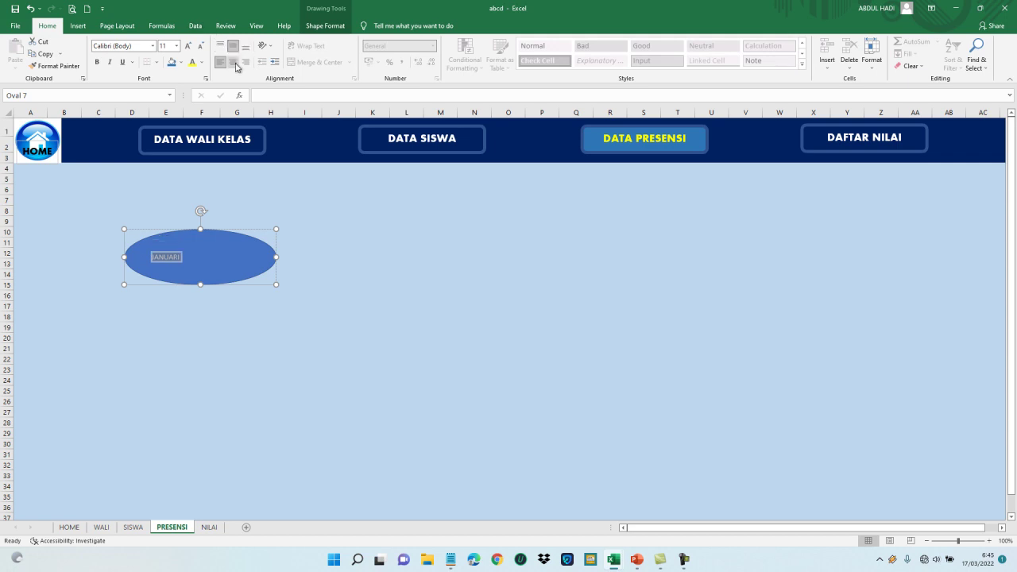
{"action": "left_click", "coordinate": [236, 63]}
Set the JANUARI text to the Aharoni font at size 24
{"action": "left_click", "coordinate": [153, 46]}
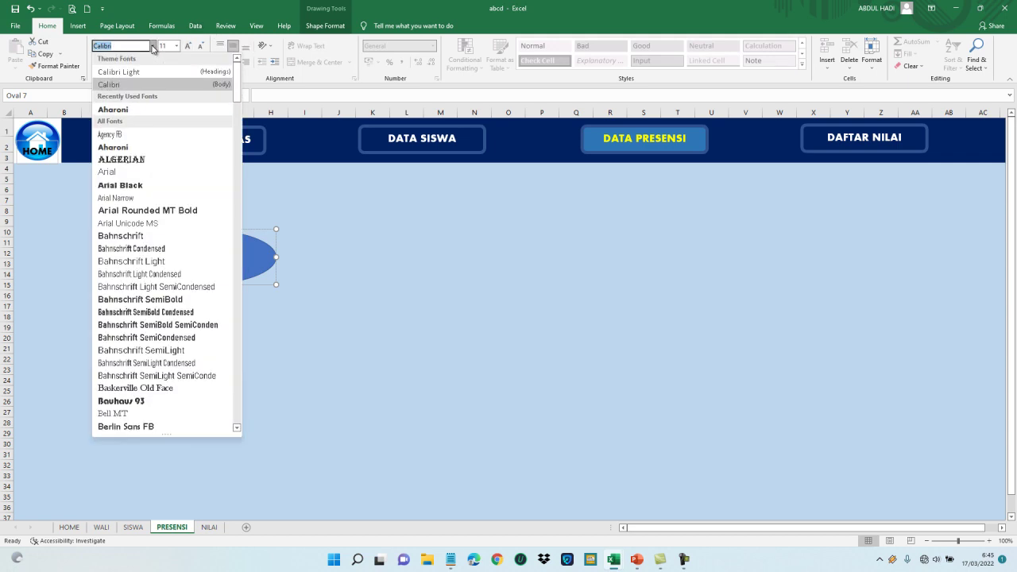
{"action": "left_click", "coordinate": [131, 110]}
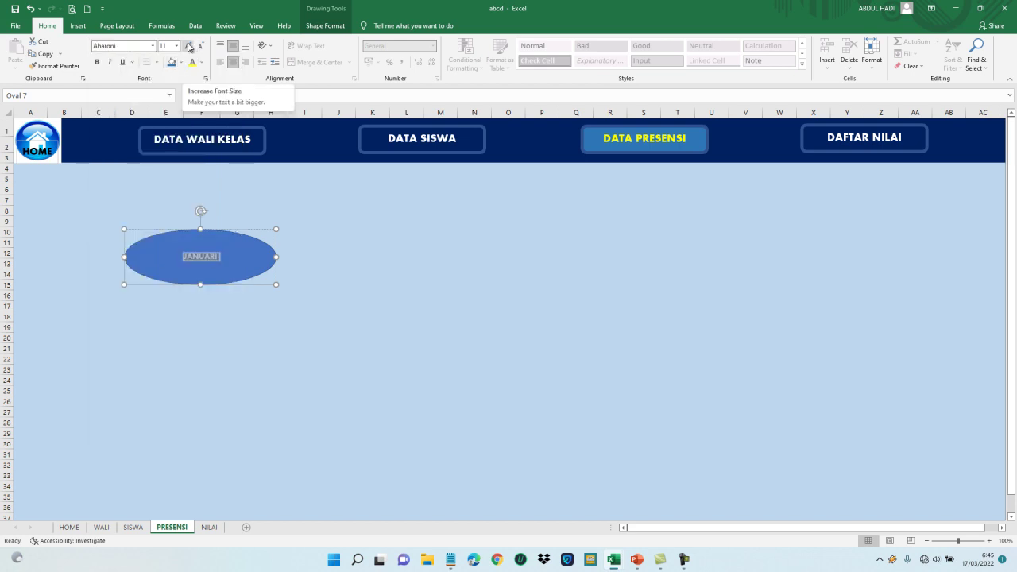
{"action": "left_click", "coordinate": [188, 47]}
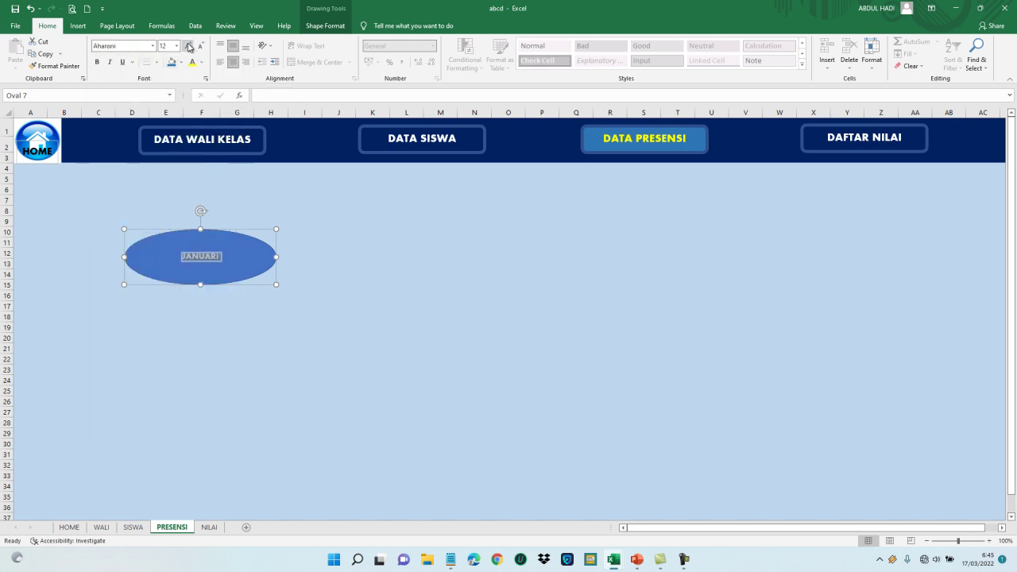
{"action": "left_click", "coordinate": [189, 47]}
{"action": "left_click", "coordinate": [188, 47]}
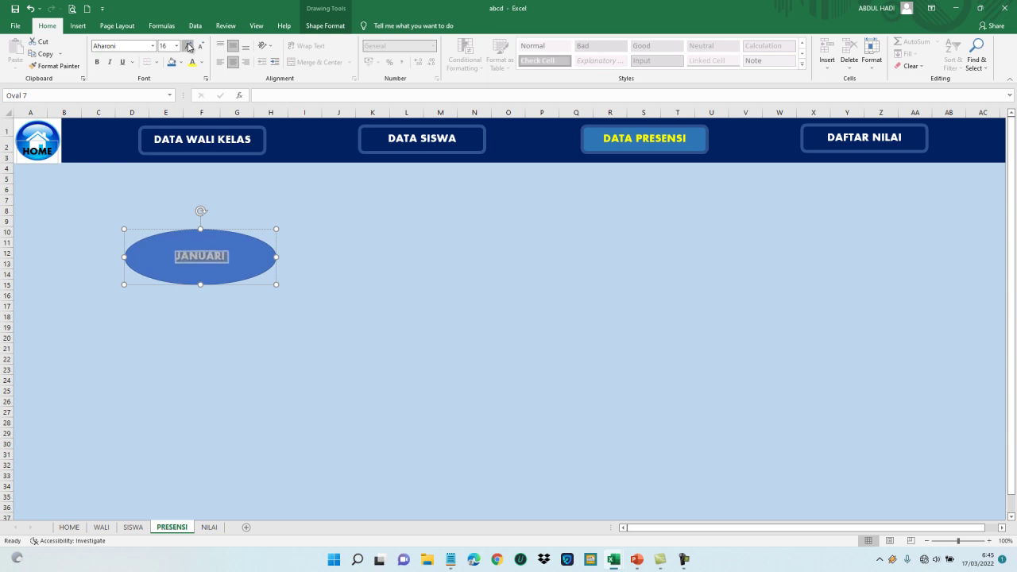
{"action": "left_click", "coordinate": [188, 47]}
{"action": "left_click", "coordinate": [189, 47]}
{"action": "left_click", "coordinate": [188, 47]}
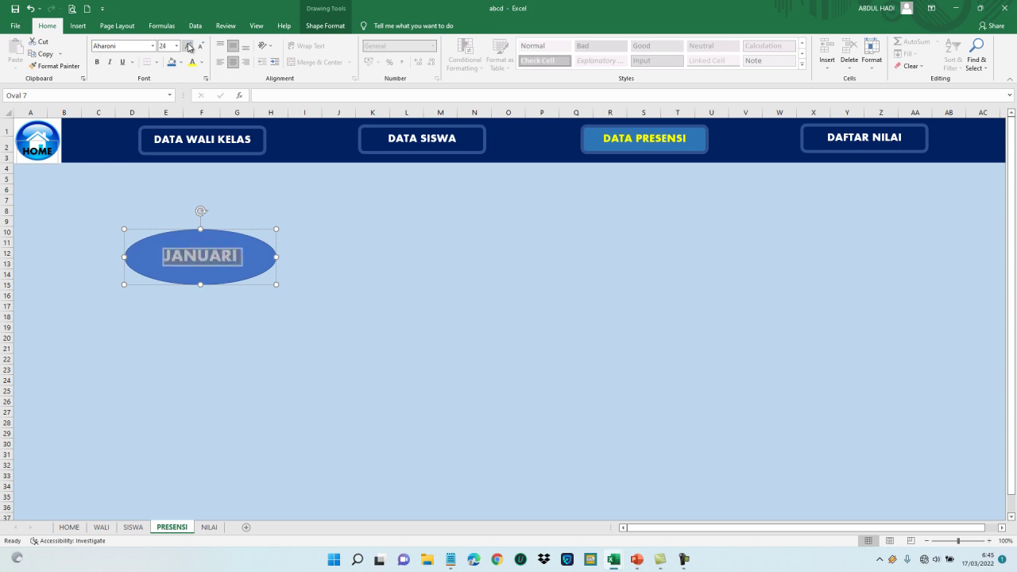
{"action": "left_click", "coordinate": [245, 237]}
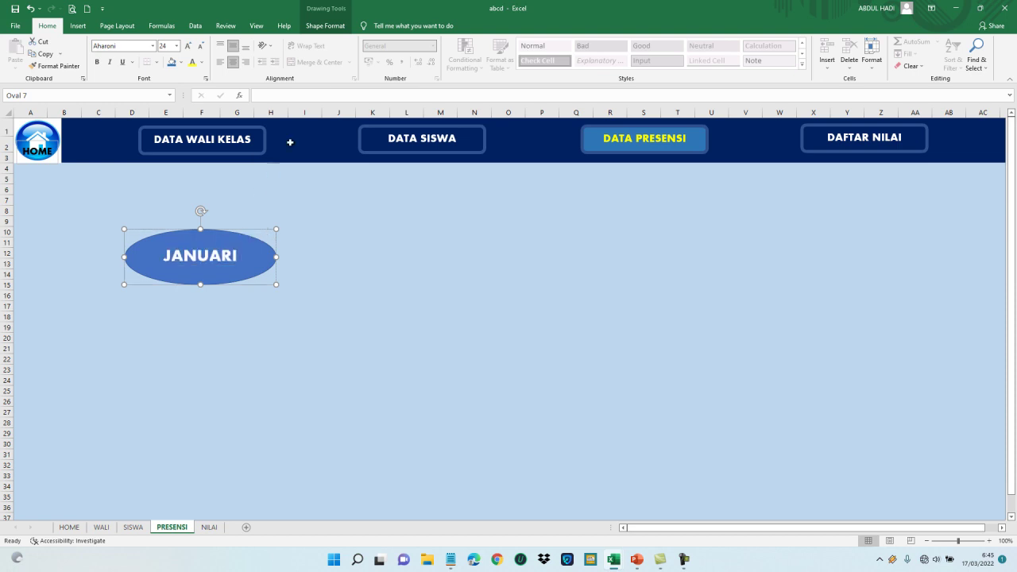
Apply the green gradient shape style and a perspective shadow to the JANUARI oval
{"action": "left_click", "coordinate": [318, 26]}
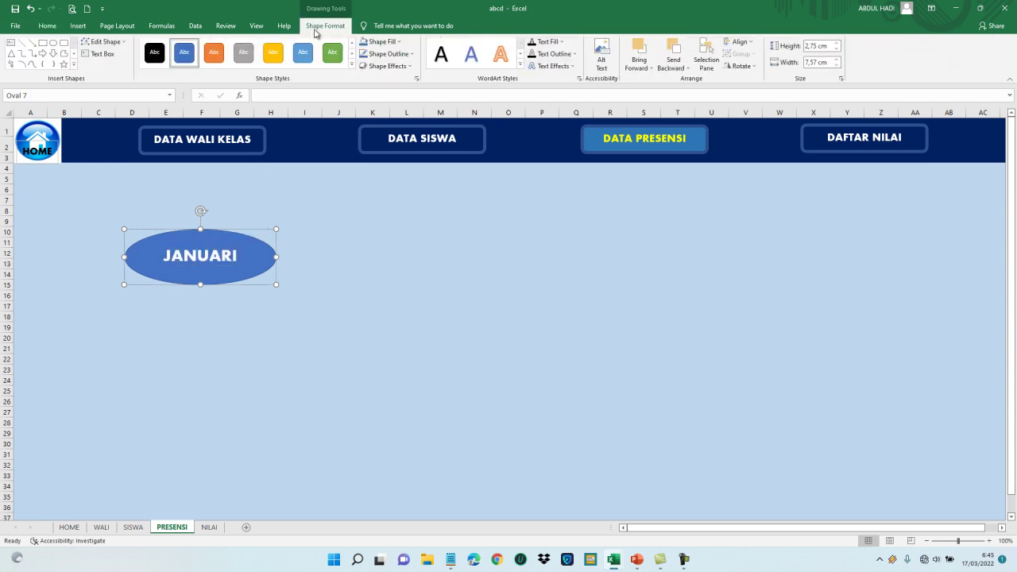
{"action": "left_click", "coordinate": [352, 67]}
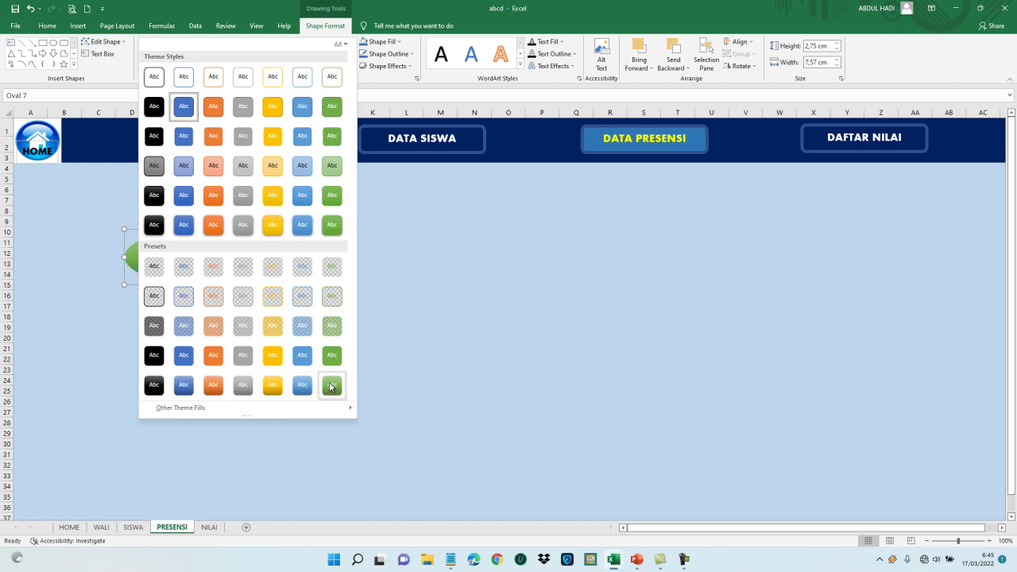
{"action": "left_click", "coordinate": [330, 386]}
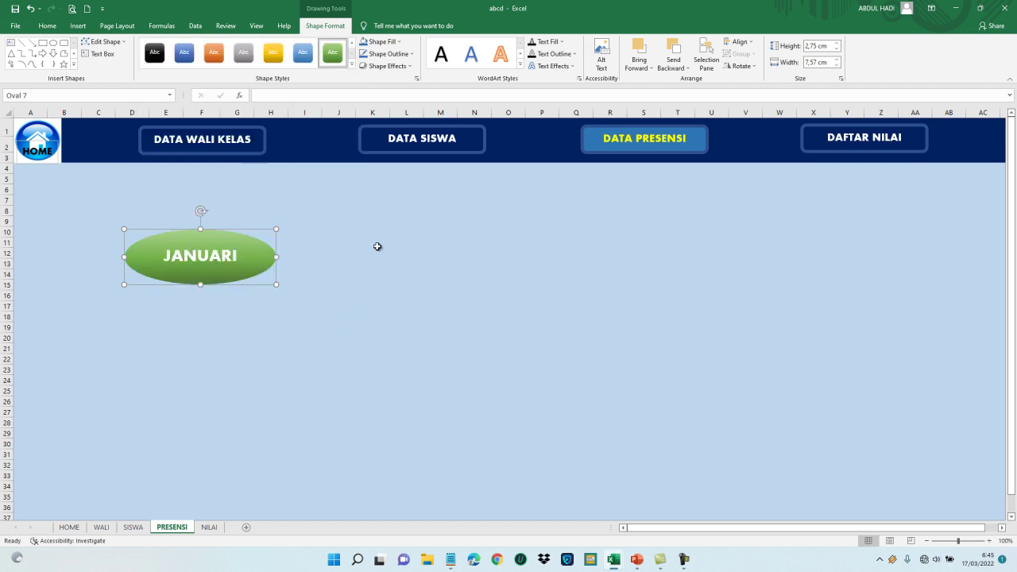
{"action": "left_click", "coordinate": [410, 69]}
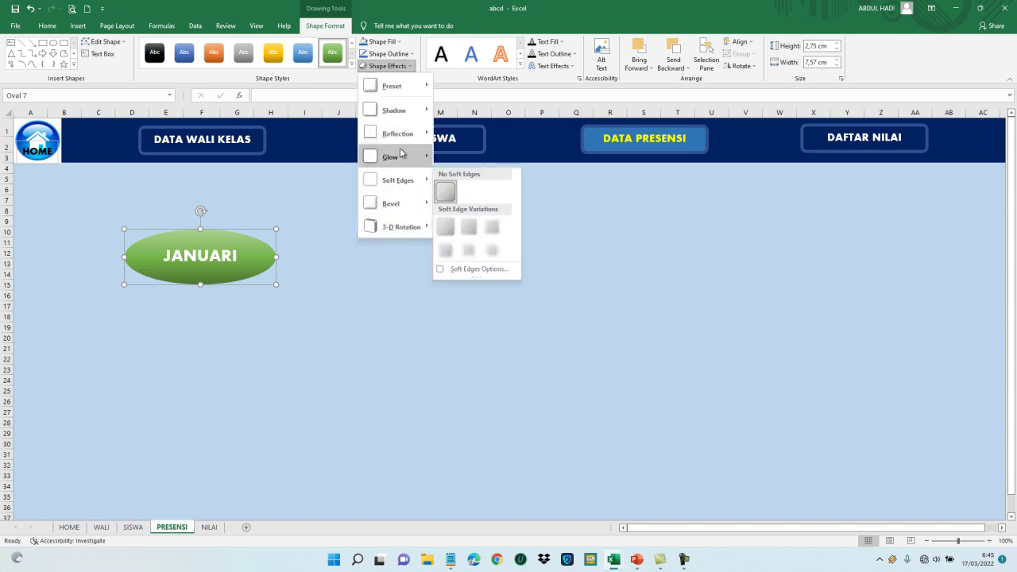
{"action": "mouse_move", "coordinate": [394, 111]}
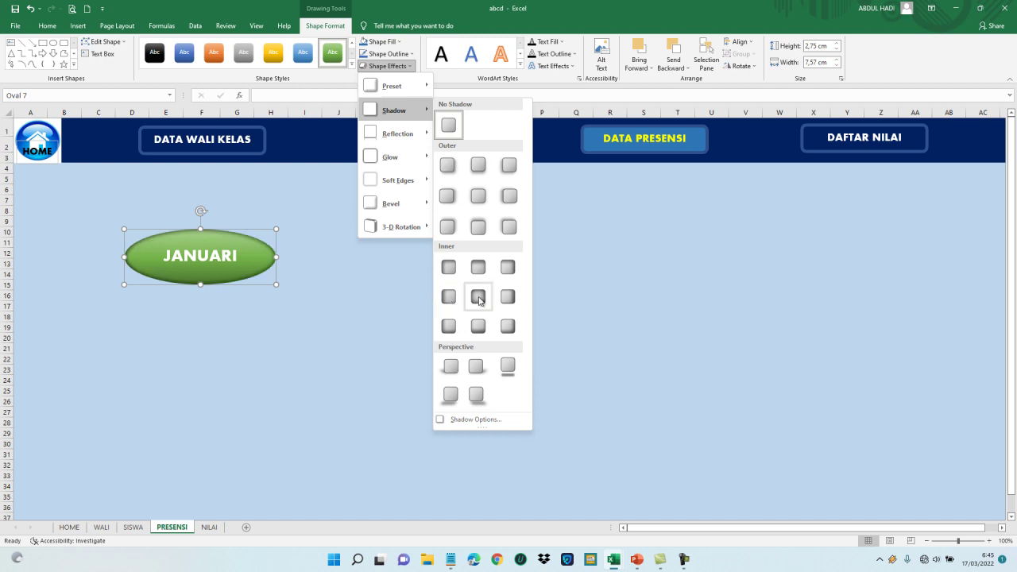
{"action": "left_click", "coordinate": [477, 377]}
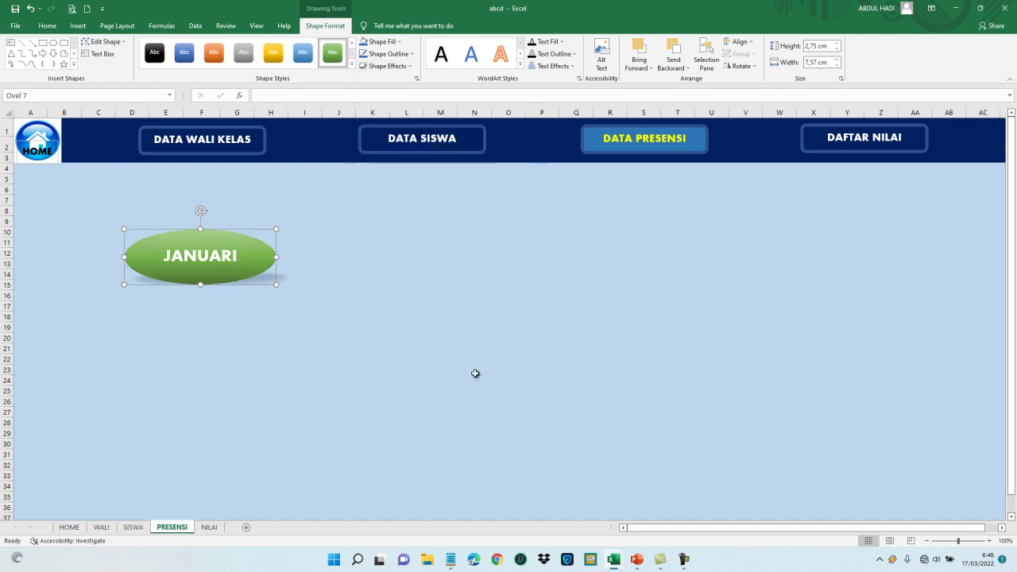
Set the oval's outline weight to 3 pt
{"action": "left_click", "coordinate": [409, 55]}
{"action": "mouse_move", "coordinate": [401, 186]}
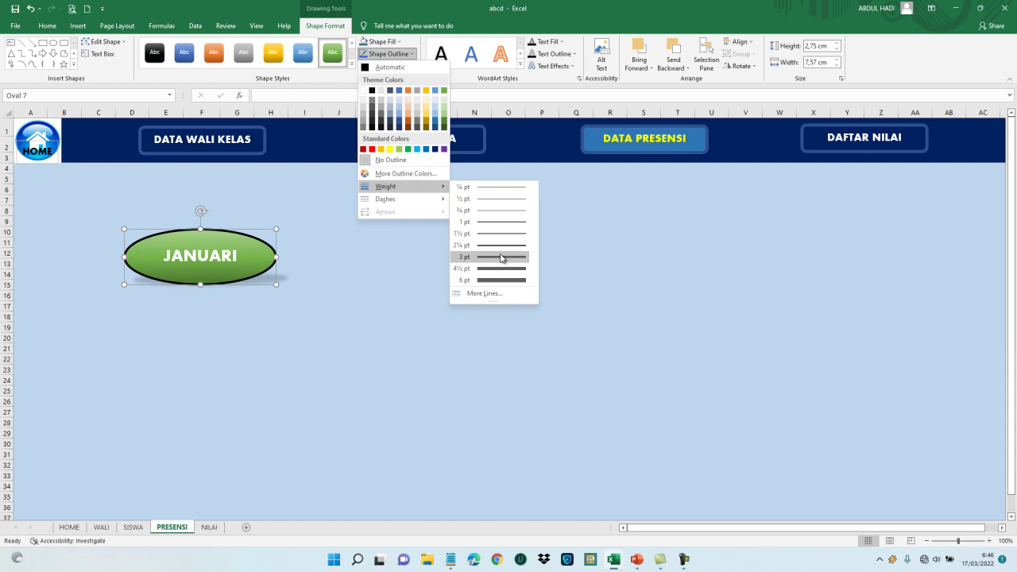
{"action": "left_click", "coordinate": [500, 257]}
{"action": "left_click", "coordinate": [398, 276]}
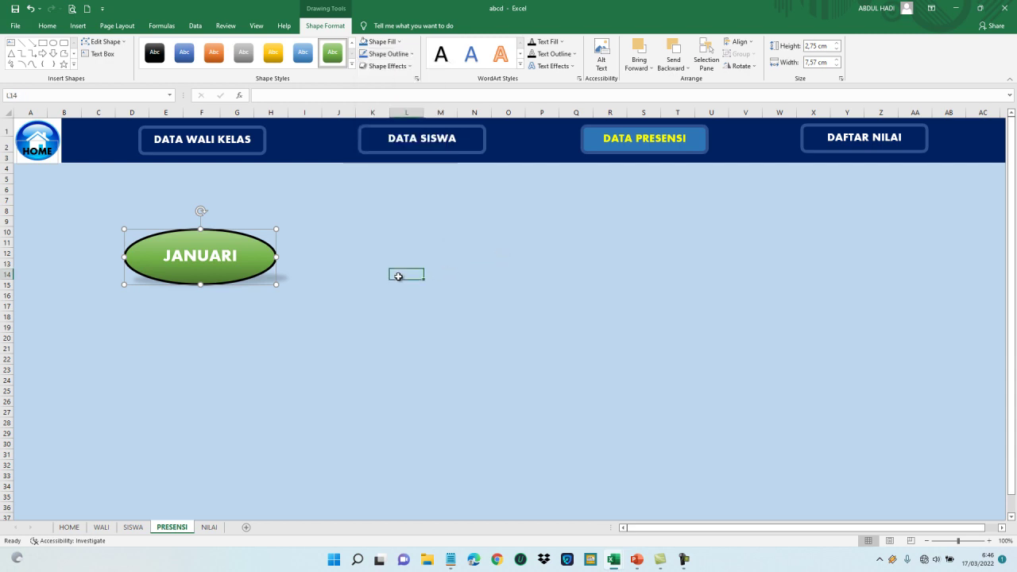
{"action": "left_click", "coordinate": [241, 256]}
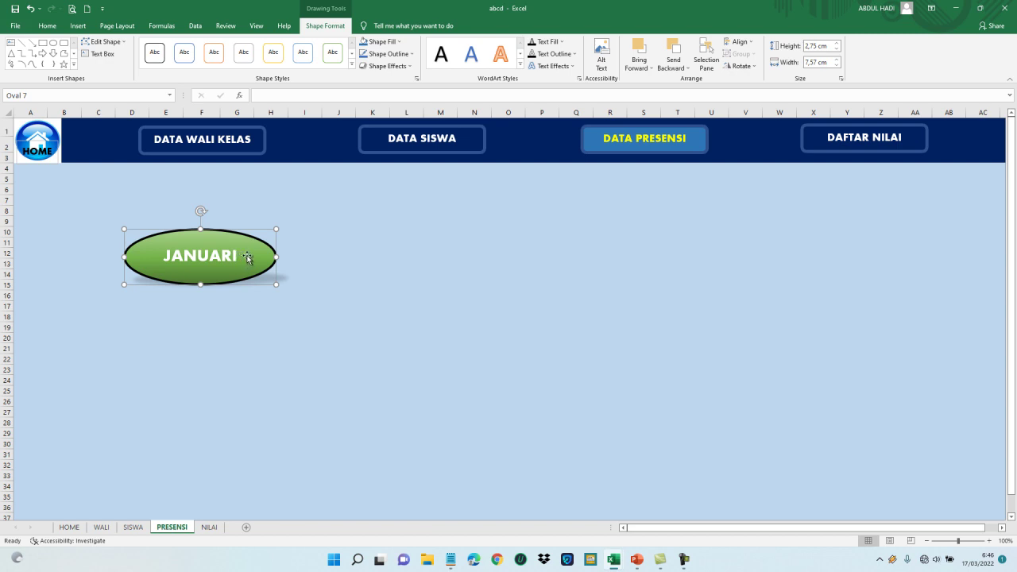
Duplicate the JANUARI oval twice to form a row of three across the sheet
{"action": "key", "text": "ctrl+d"}
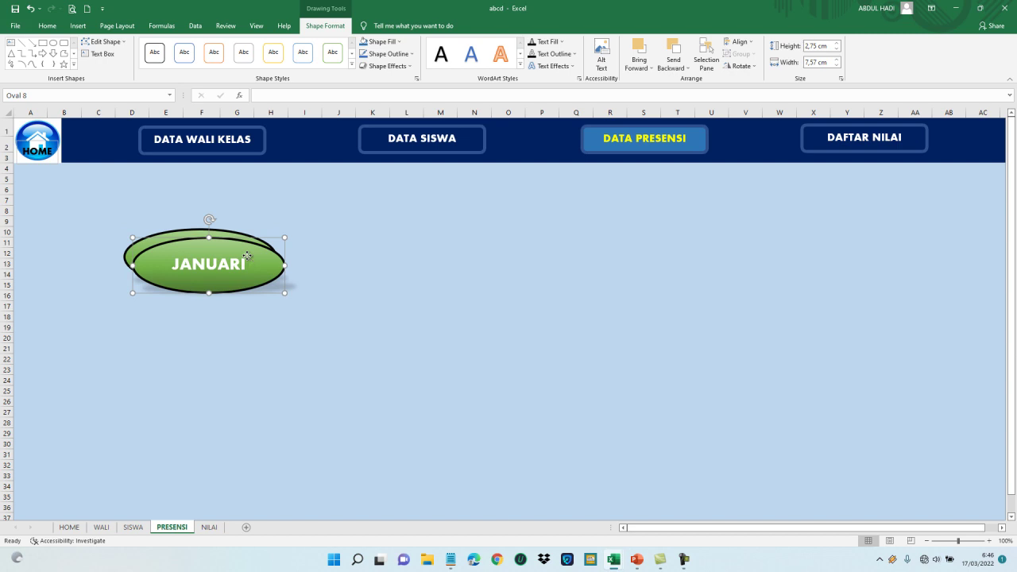
{"action": "left_click_drag", "start_coordinate": [247, 256], "coordinate": [516, 254]}
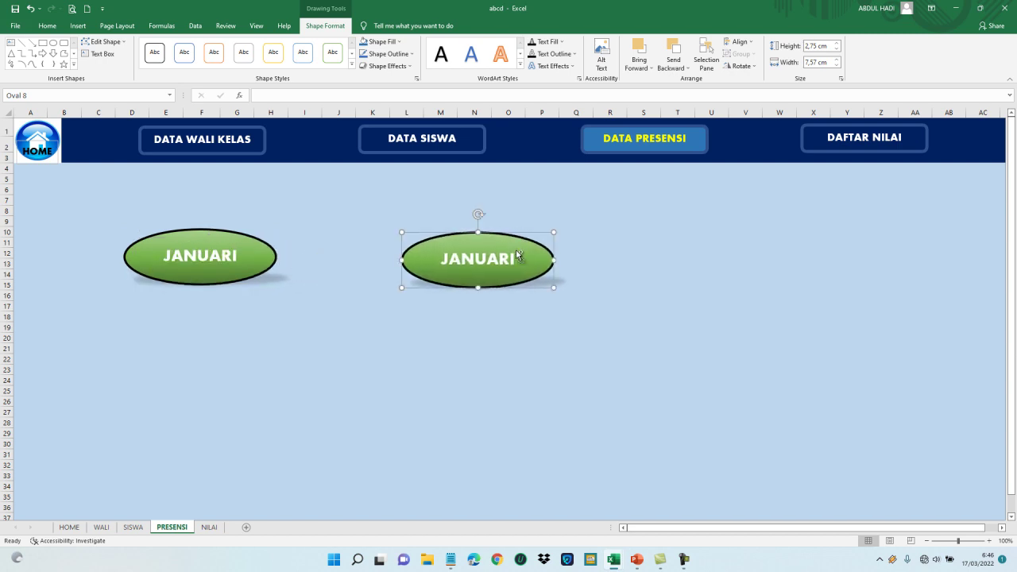
{"action": "key", "text": "ctrl+d"}
{"action": "left_click_drag", "start_coordinate": [517, 253], "coordinate": [821, 238]}
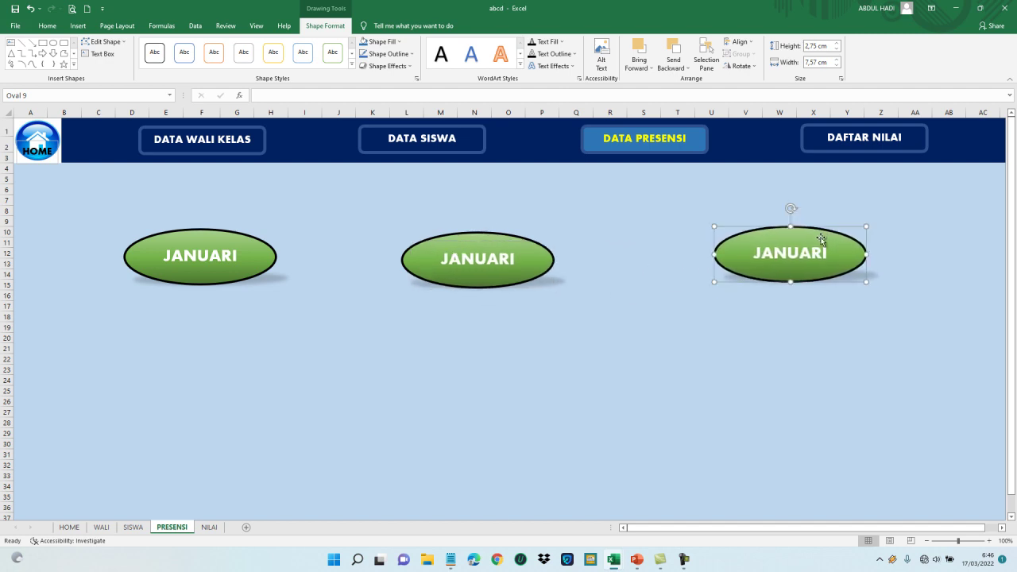
{"action": "left_click_drag", "start_coordinate": [534, 259], "coordinate": [557, 259]}
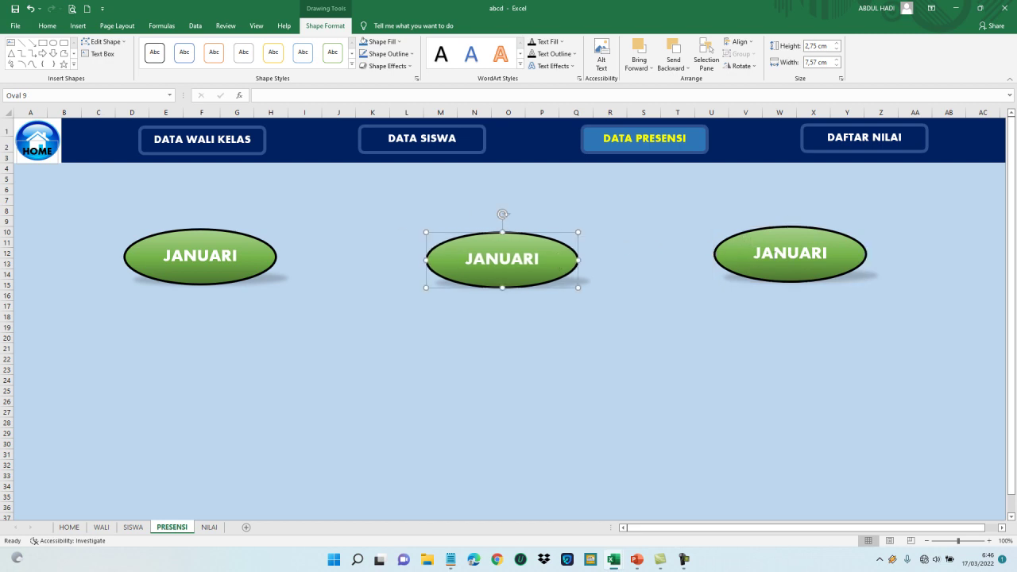
Duplicate all three ovals and move the copies down to form a second row
{"action": "left_click", "coordinate": [790, 253]}
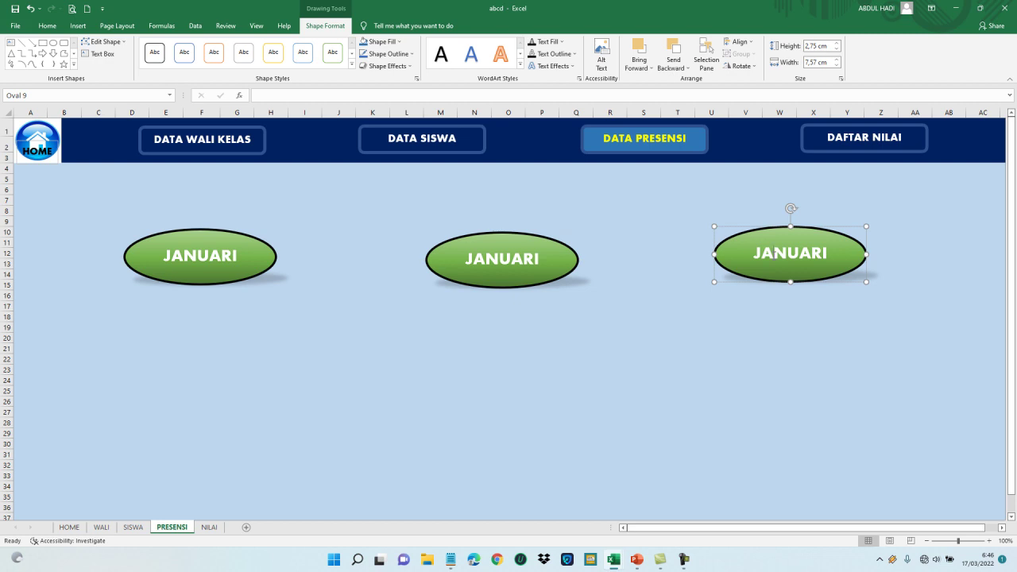
{"action": "left_click", "coordinate": [505, 239], "text": "ctrl"}
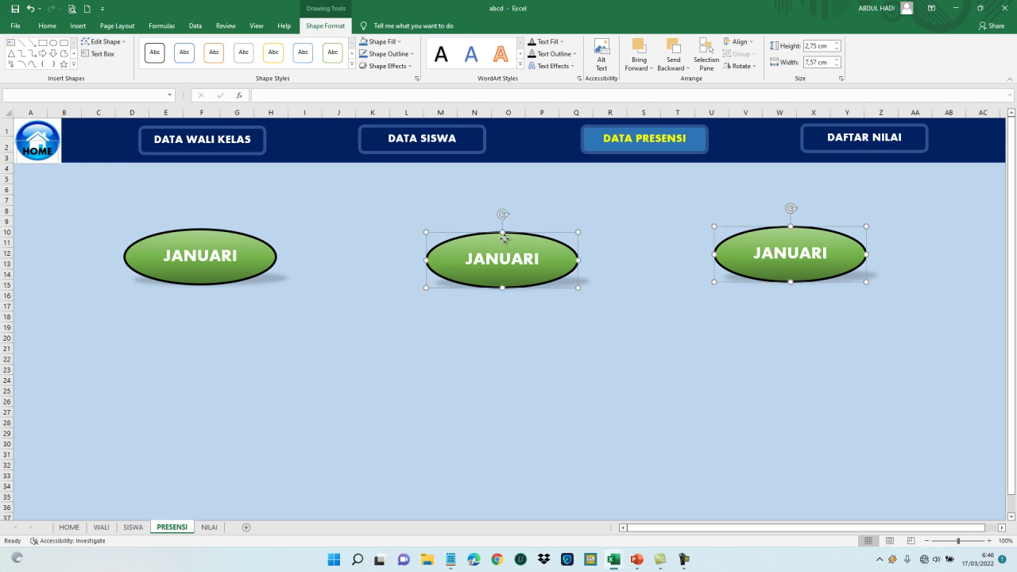
{"action": "left_click", "coordinate": [229, 253], "text": "ctrl"}
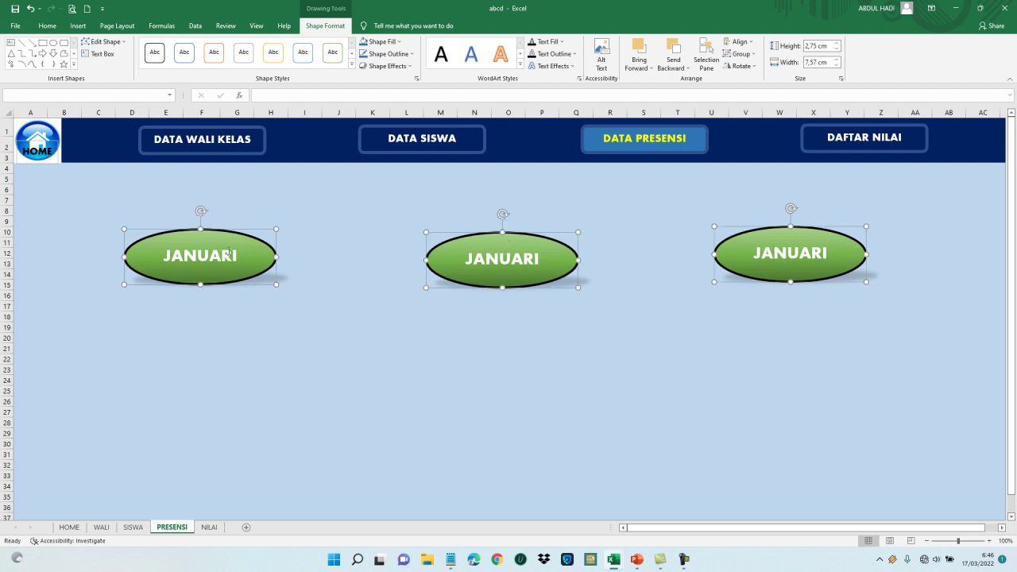
{"action": "key", "text": "ctrl+d"}
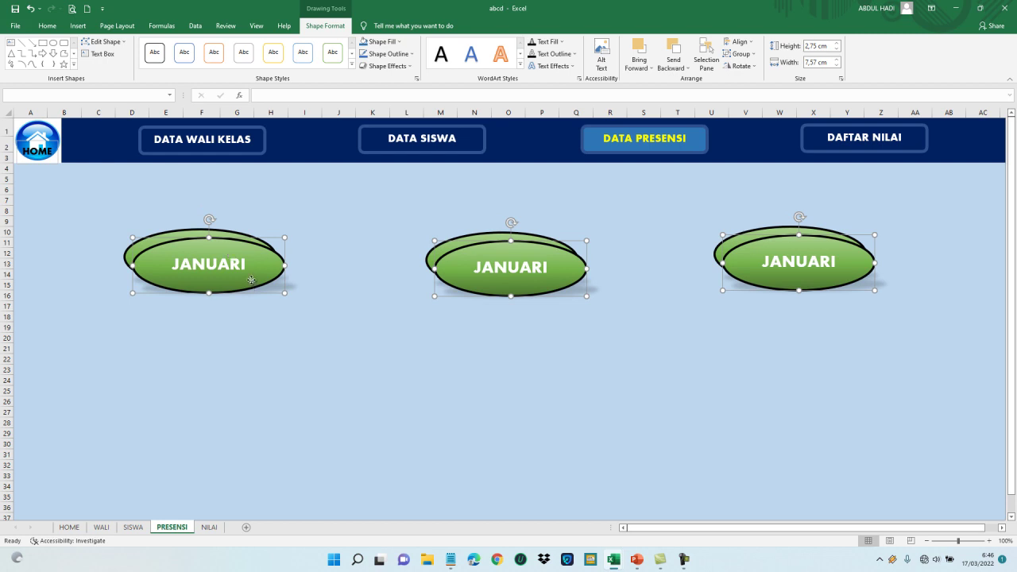
{"action": "left_click_drag", "start_coordinate": [254, 288], "coordinate": [242, 402]}
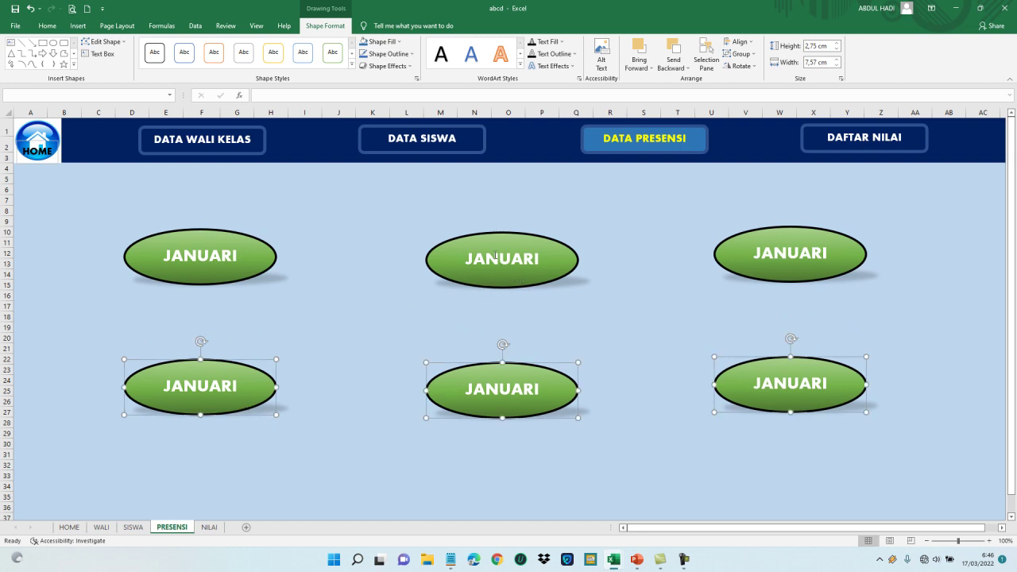
Relabel the top-middle oval FEBRUARI and the top-right oval MARET
{"action": "left_click", "coordinate": [496, 256]}
{"action": "double_click", "coordinate": [496, 257]}
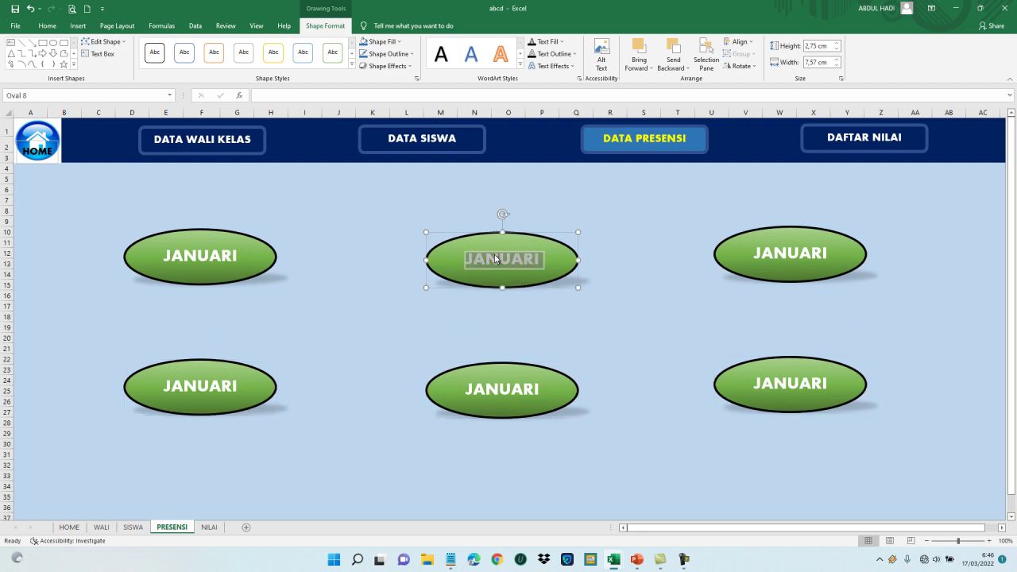
{"action": "type", "text": "FEBRUARI"}
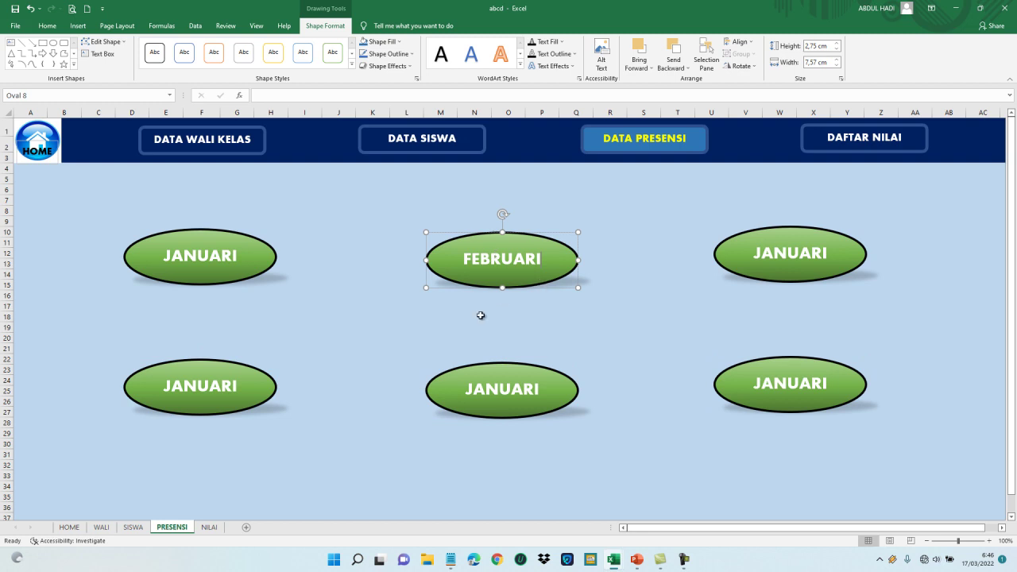
{"action": "left_click", "coordinate": [790, 253]}
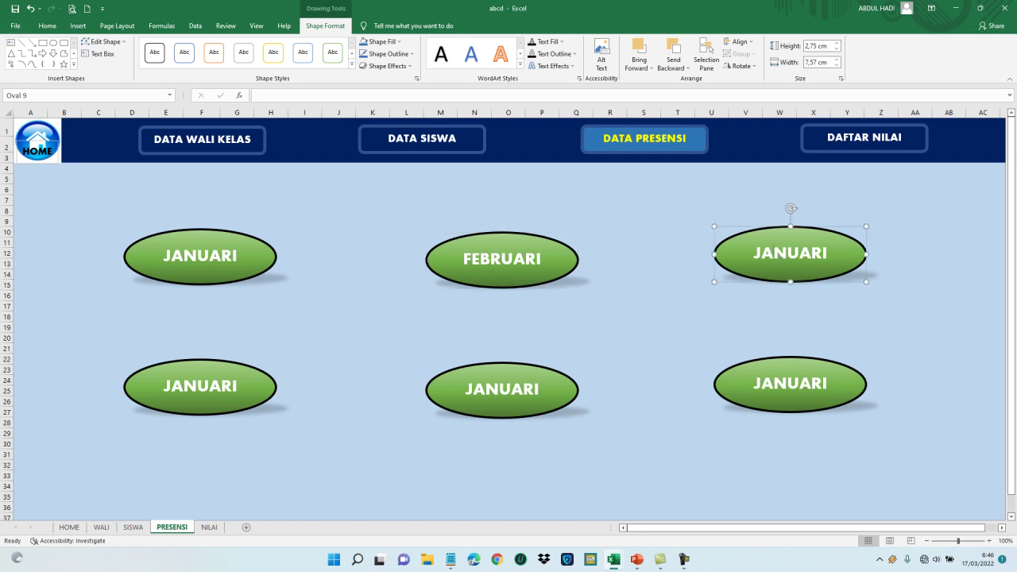
{"action": "double_click", "coordinate": [780, 261]}
{"action": "type", "text": "MA"}
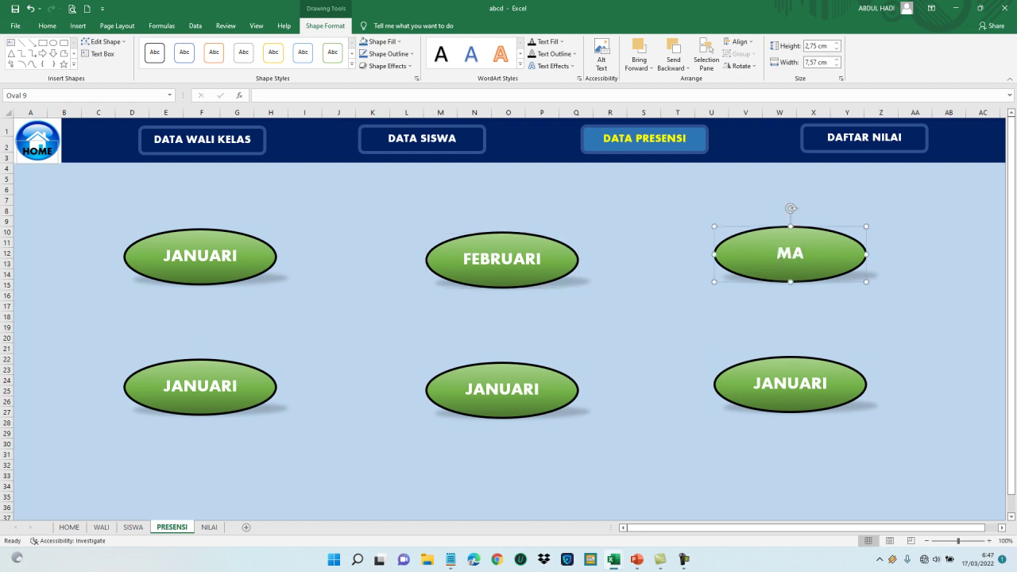
{"action": "type", "text": "RET"}
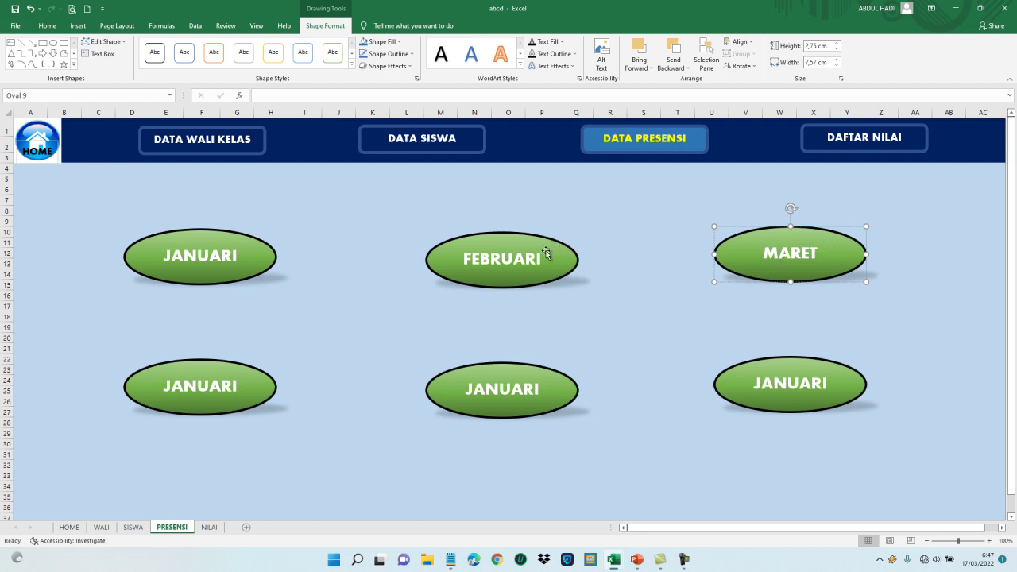
Fill the FEBRUARI oval orange and the MARET oval dark slate
{"action": "left_click", "coordinate": [547, 256]}
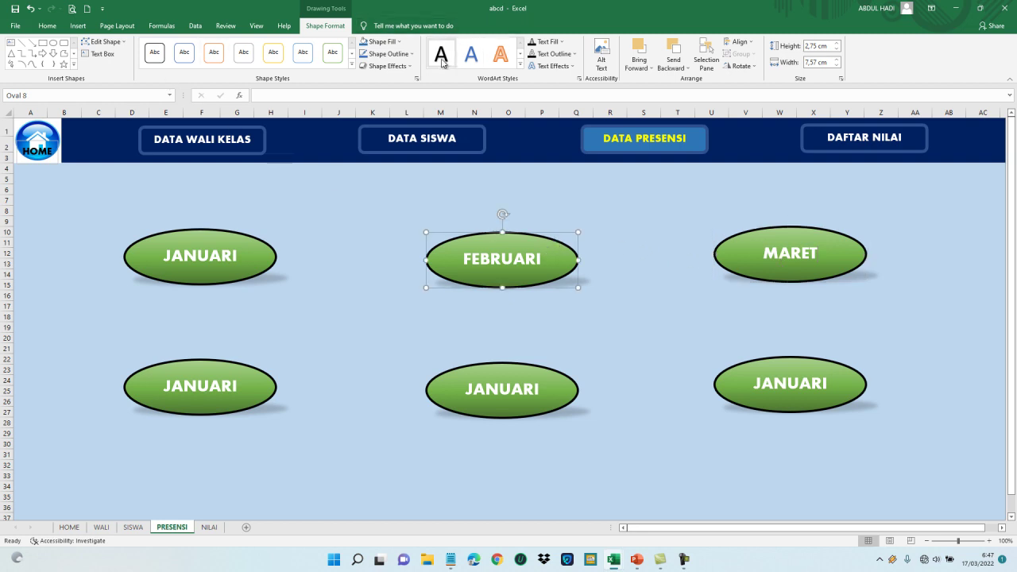
{"action": "left_click", "coordinate": [401, 44]}
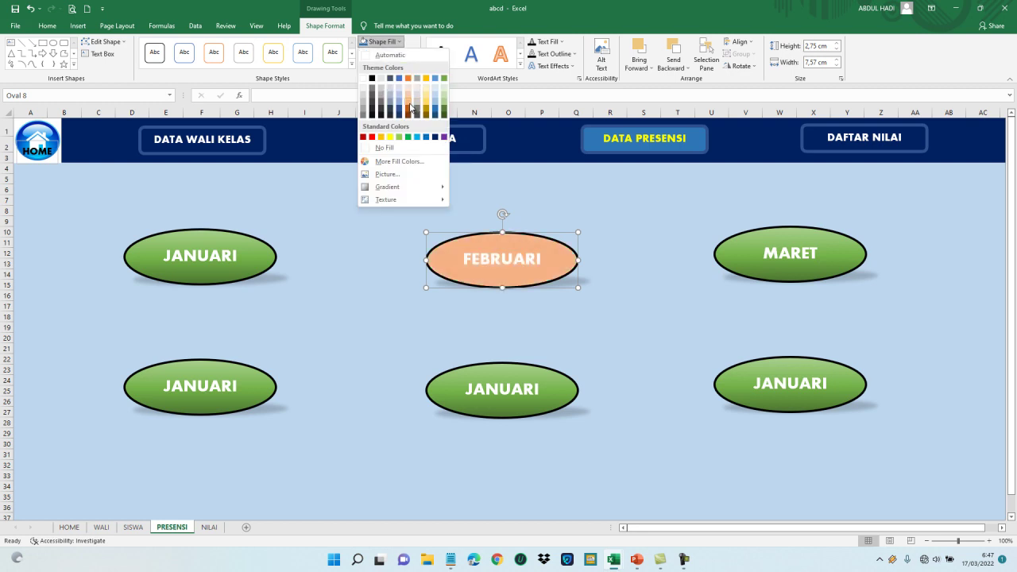
{"action": "left_click", "coordinate": [412, 115]}
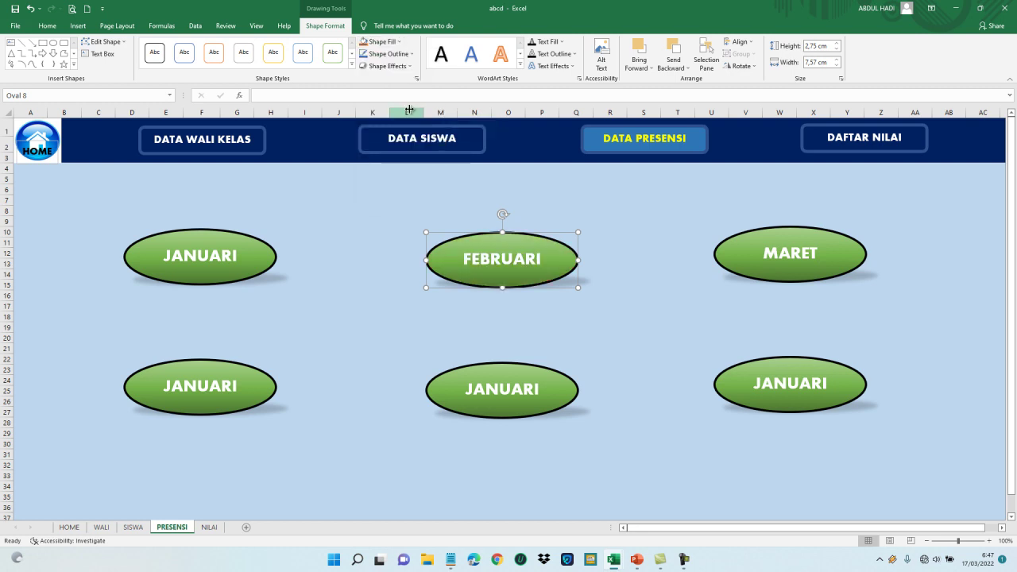
{"action": "left_click", "coordinate": [825, 250]}
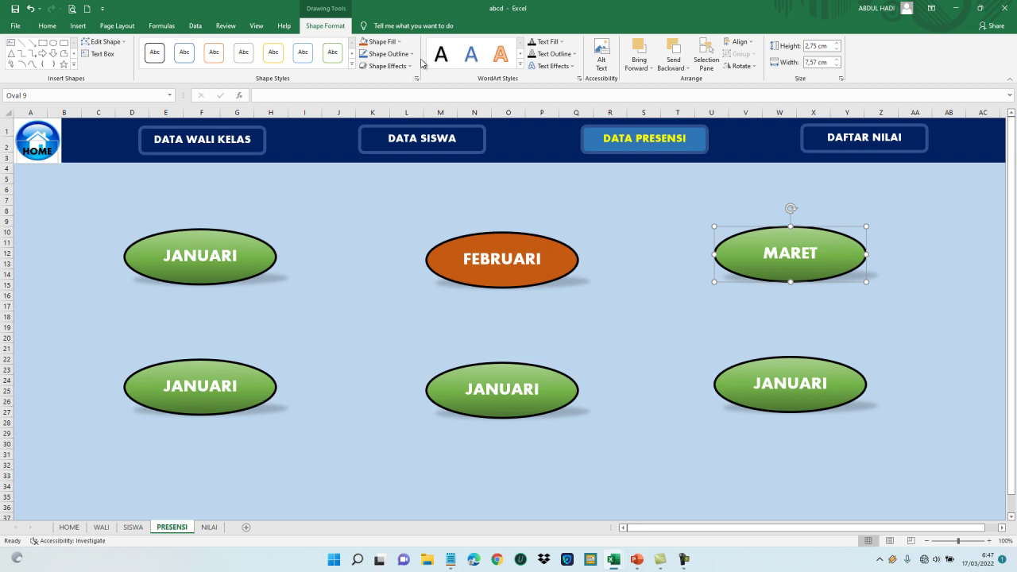
{"action": "left_click", "coordinate": [400, 43]}
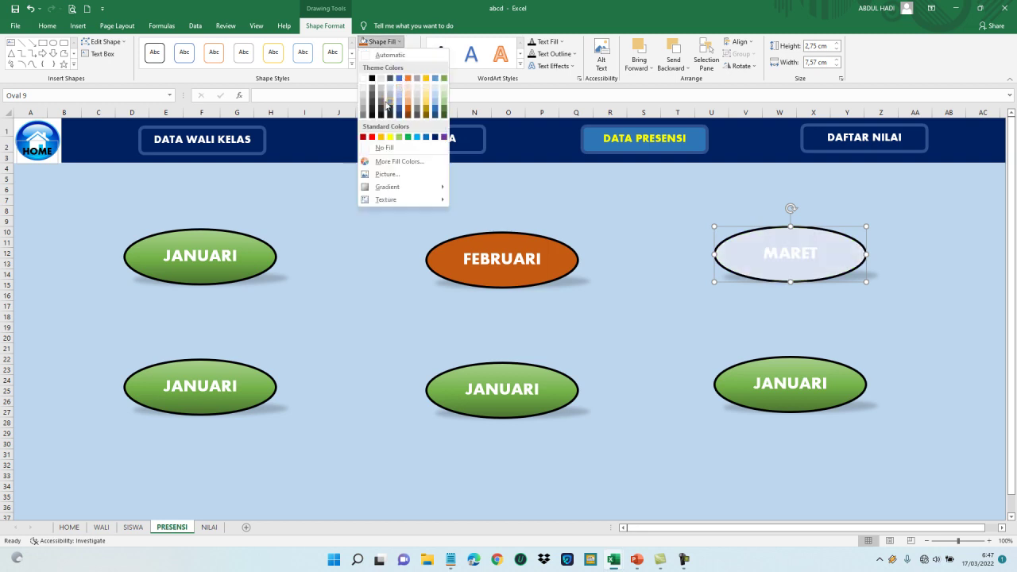
{"action": "left_click", "coordinate": [391, 113]}
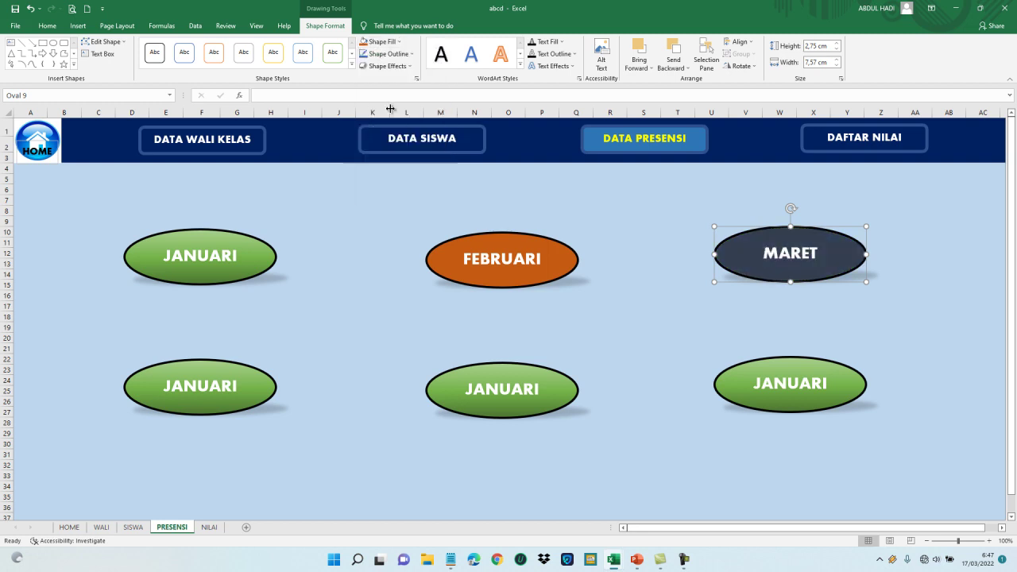
{"action": "left_click", "coordinate": [815, 383]}
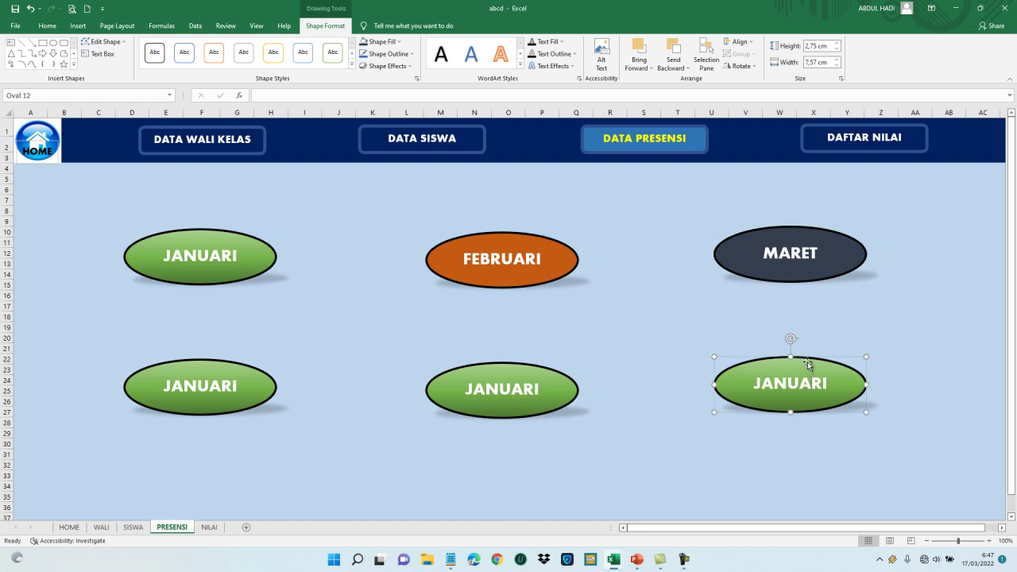
{"action": "key", "text": "ctrl+a"}
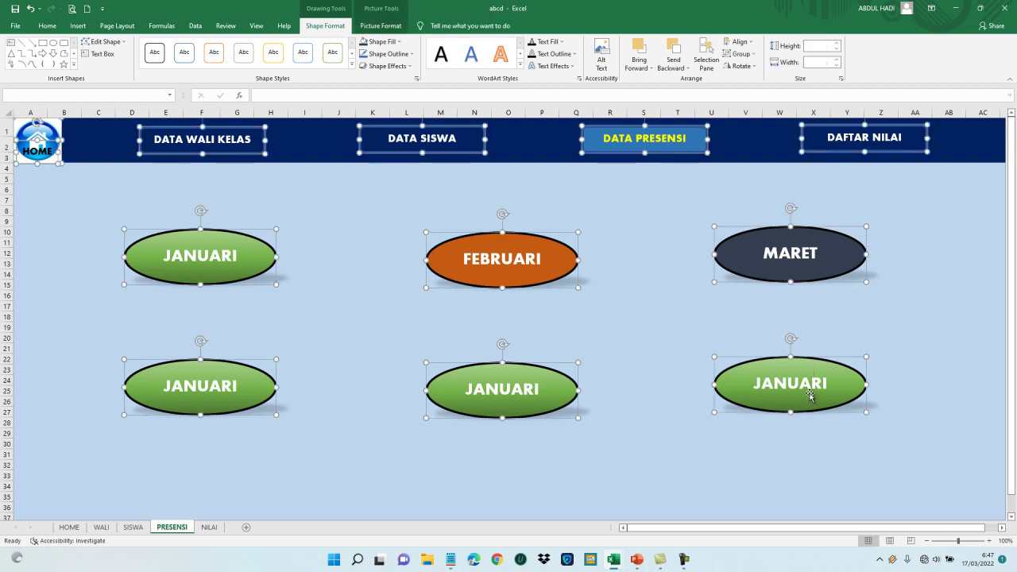
Relabel the lower-right oval APRIL and fill it purple
{"action": "left_click", "coordinate": [803, 385]}
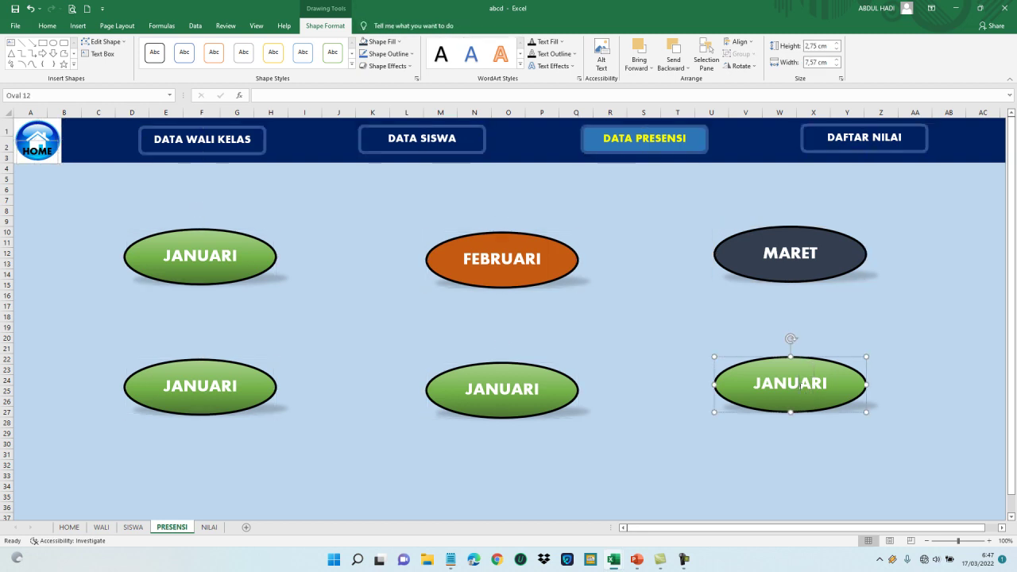
{"action": "double_click", "coordinate": [801, 384]}
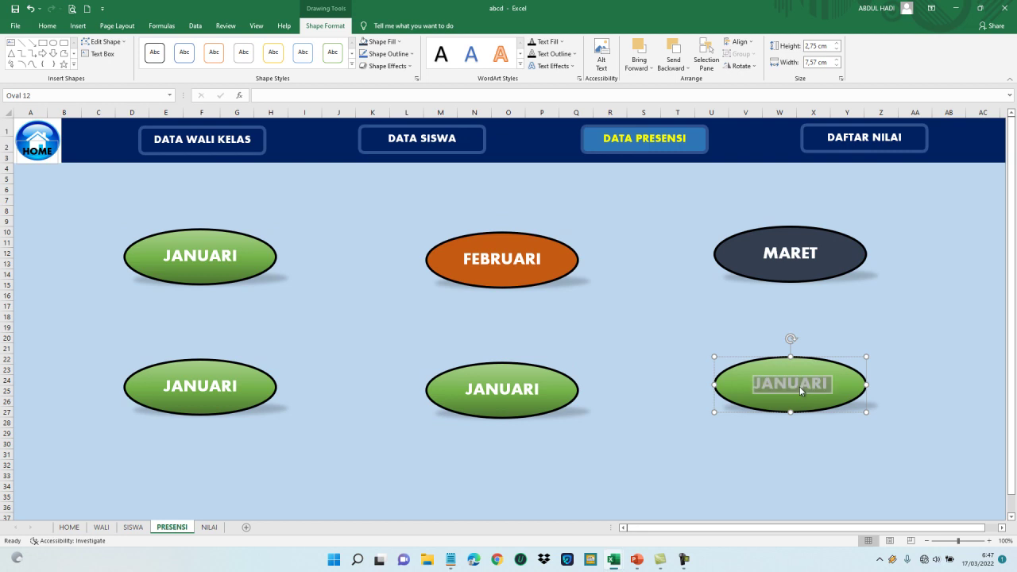
{"action": "type", "text": "APRIL"}
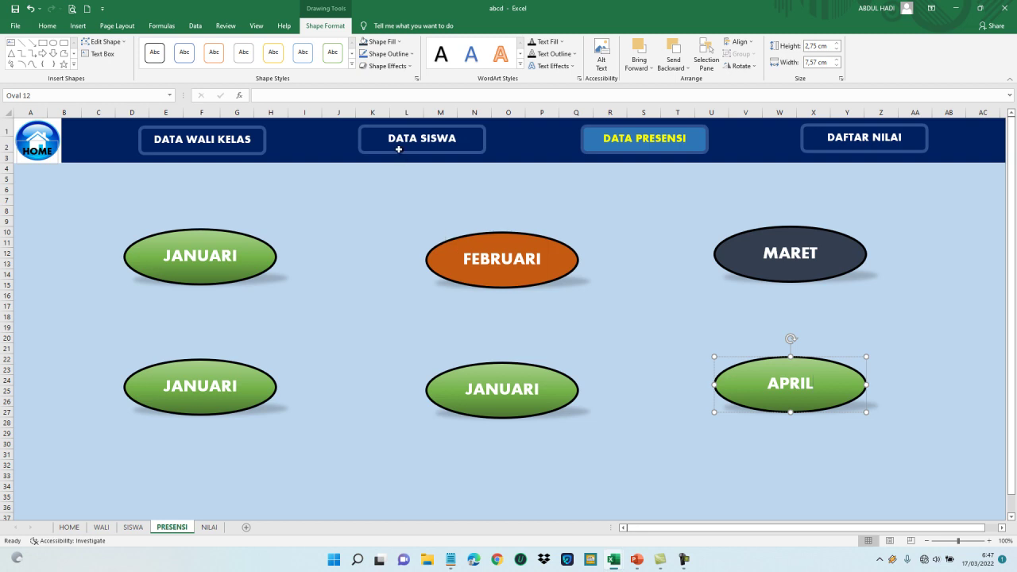
{"action": "left_click", "coordinate": [382, 42]}
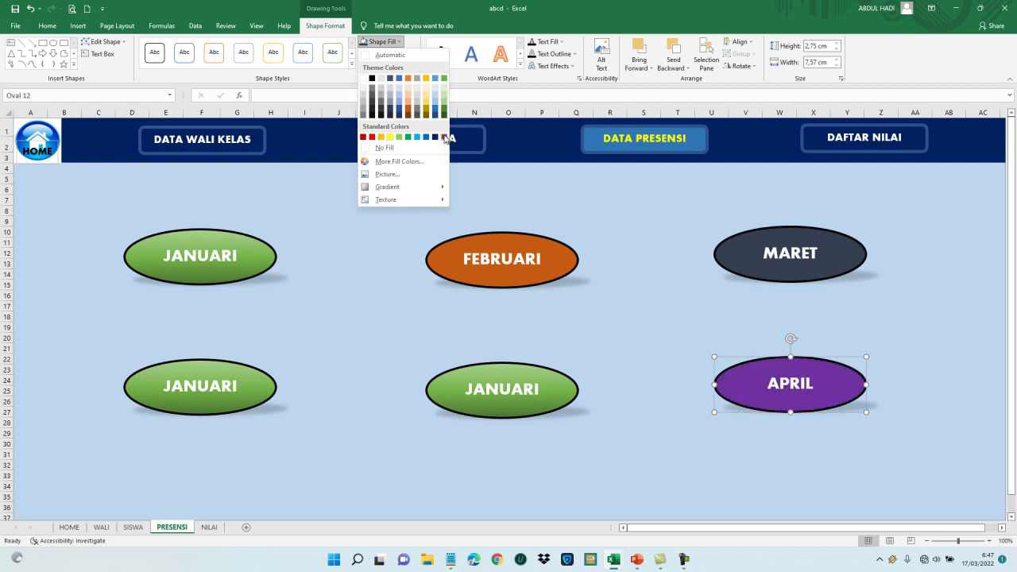
{"action": "left_click", "coordinate": [444, 138]}
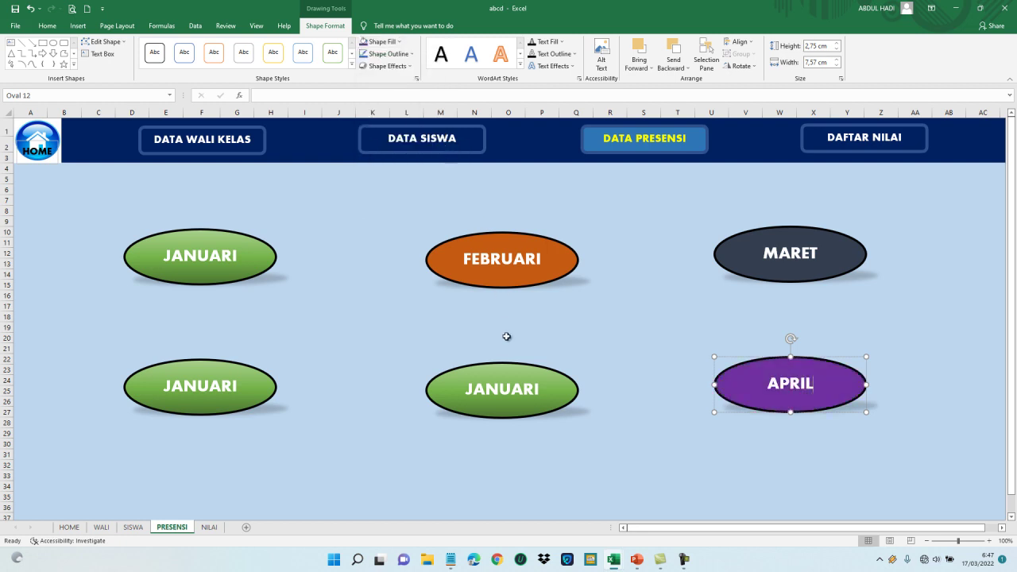
Relabel the bottom-middle oval MEI and fill it blue
{"action": "left_click", "coordinate": [492, 386]}
{"action": "double_click", "coordinate": [491, 388]}
{"action": "type", "text": "ME"}
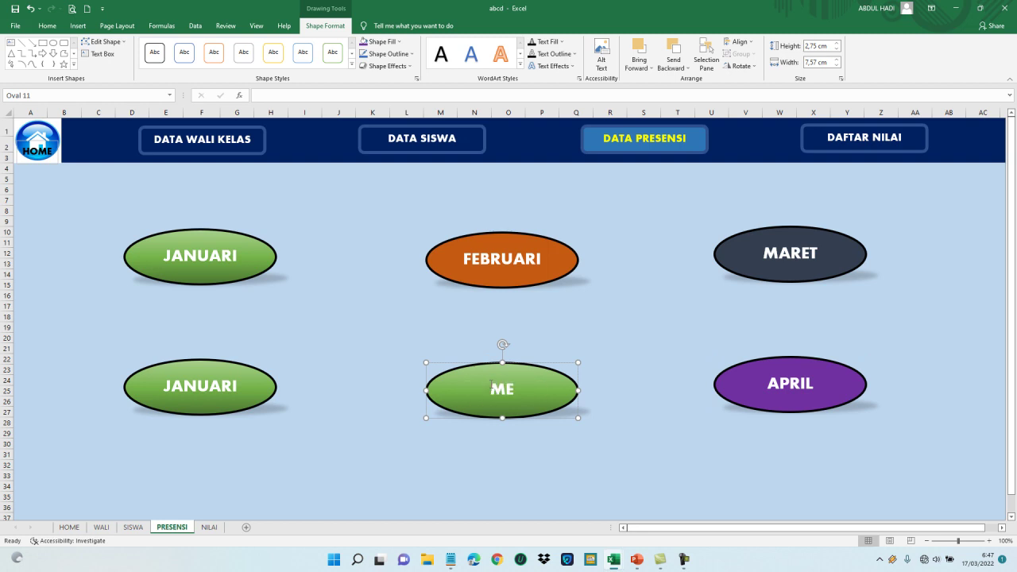
{"action": "type", "text": "I"}
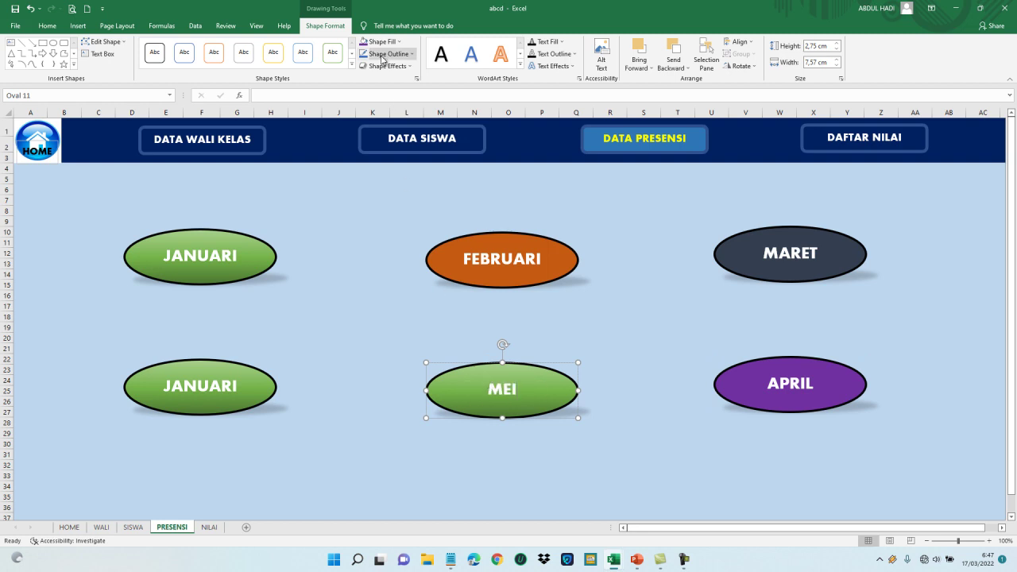
{"action": "left_click", "coordinate": [382, 42]}
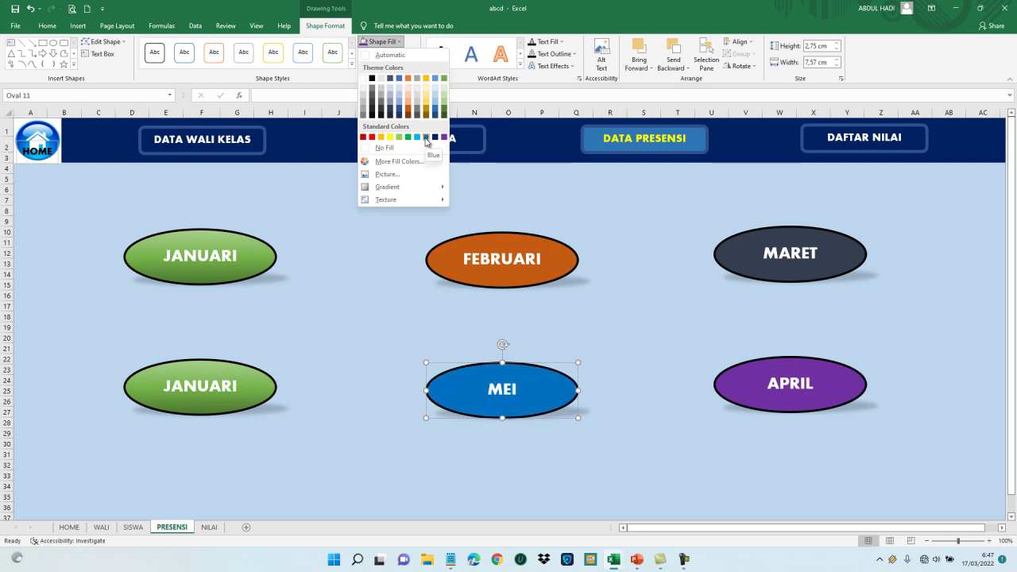
{"action": "left_click", "coordinate": [426, 140]}
Relabel the bottom-left oval JUNI and fill it dark red
{"action": "left_click", "coordinate": [218, 371]}
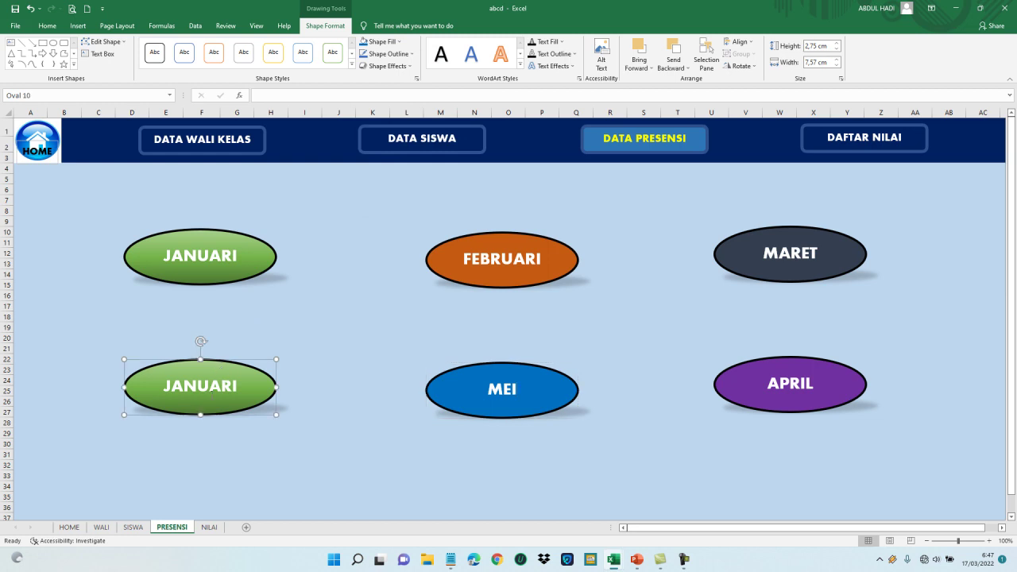
{"action": "double_click", "coordinate": [212, 394]}
{"action": "type", "text": "JUNI"}
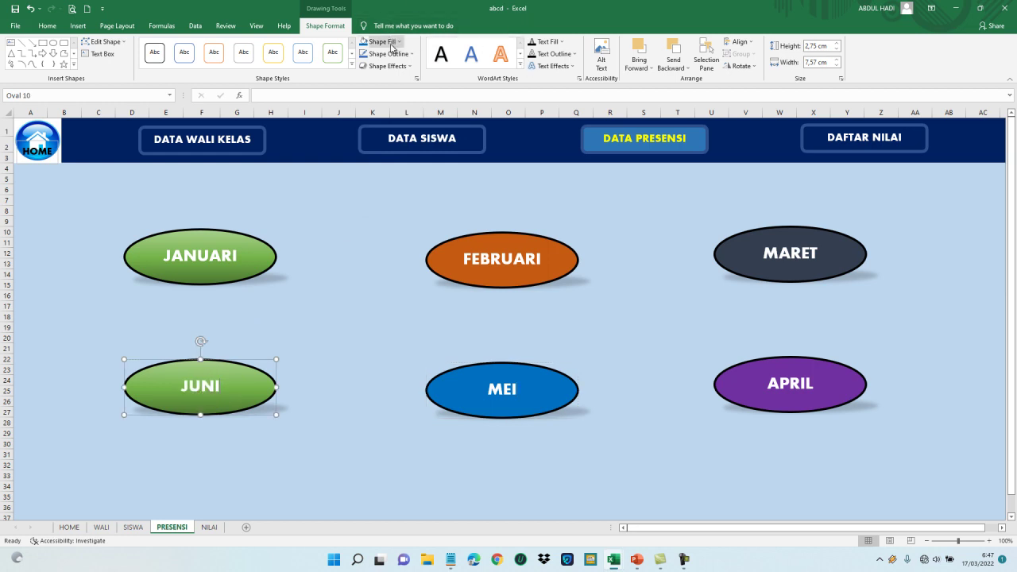
{"action": "left_click", "coordinate": [386, 41]}
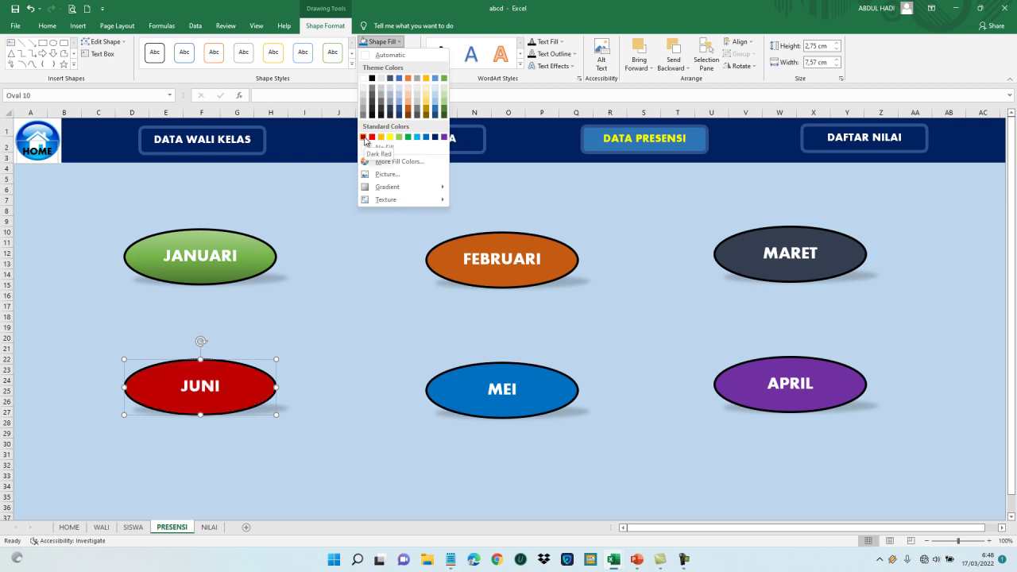
{"action": "left_click", "coordinate": [362, 138]}
{"action": "left_click", "coordinate": [624, 263]}
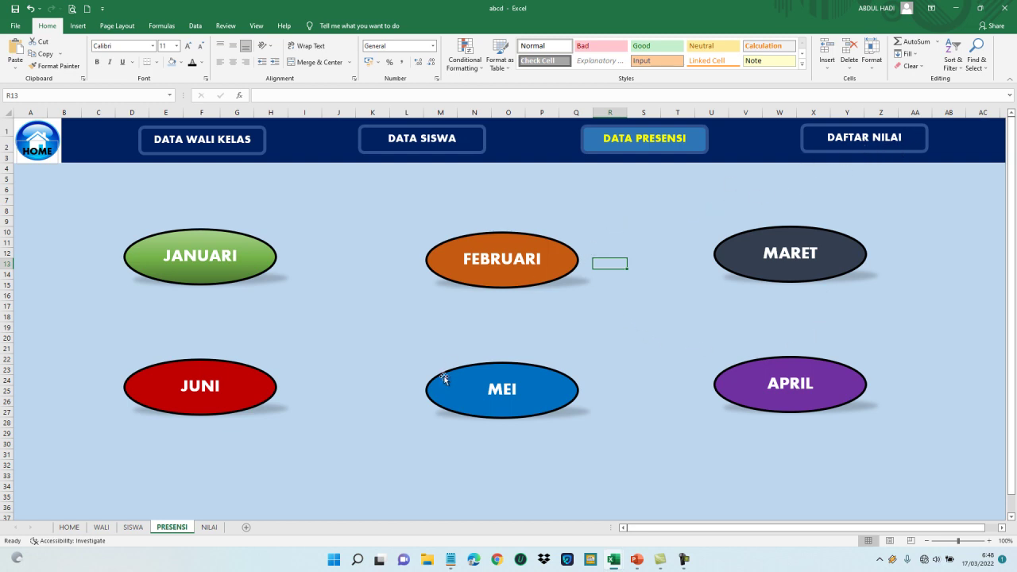
On the NILAI sheet, widen the NAMA SISWA column B and keep the NO column A narrow
{"action": "left_click", "coordinate": [208, 528]}
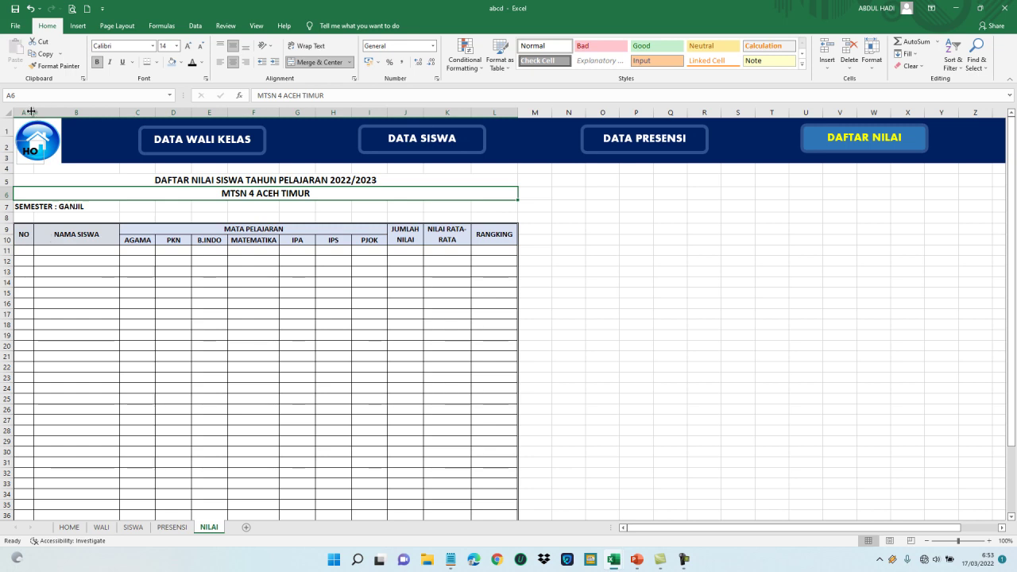
{"action": "scroll", "coordinate": [30, 112], "scroll_direction": "up", "scroll_amount": 1, "text": "ctrl"}
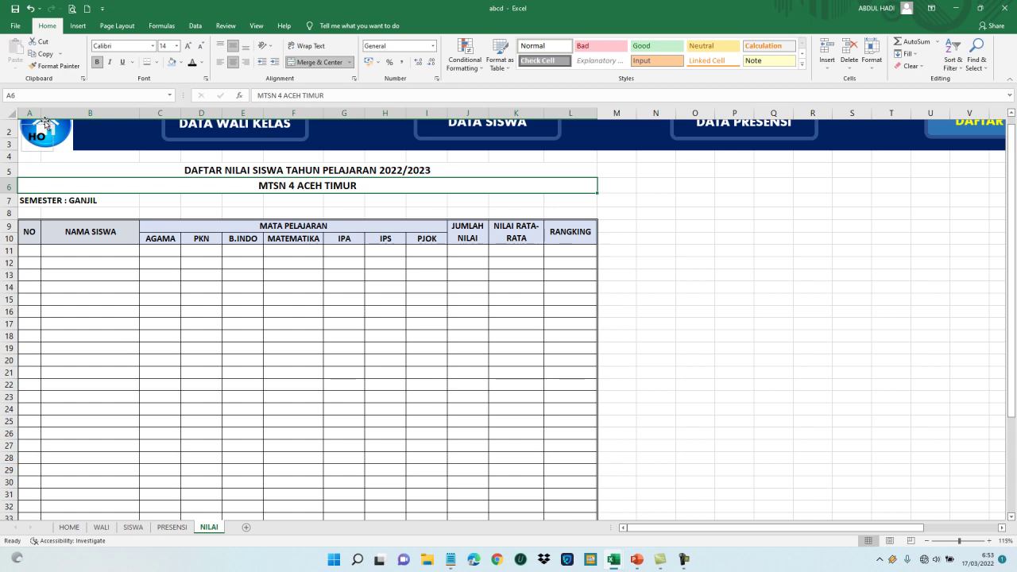
{"action": "left_click_drag", "start_coordinate": [42, 113], "coordinate": [57, 113]}
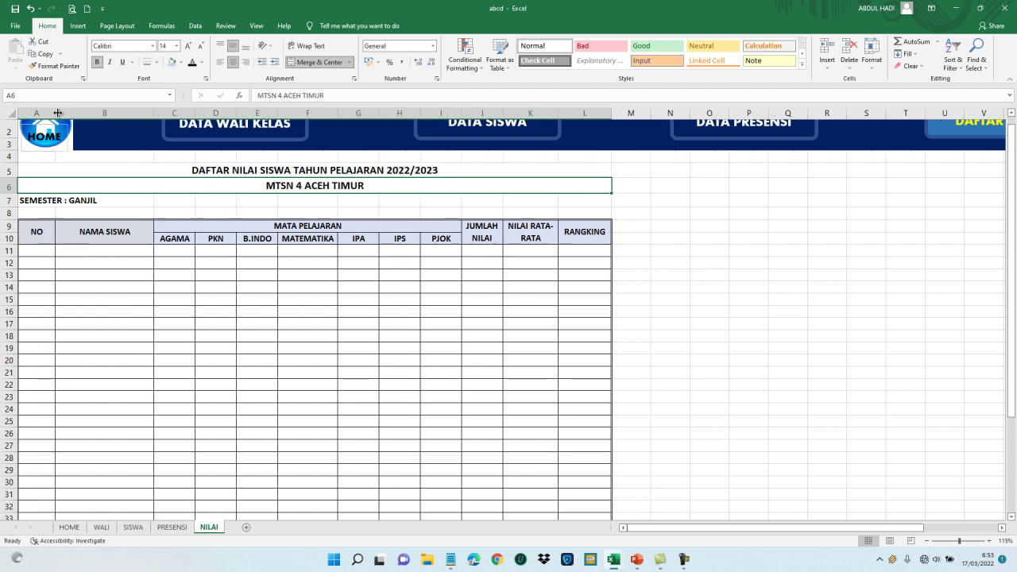
{"action": "left_click_drag", "start_coordinate": [154, 113], "coordinate": [218, 125]}
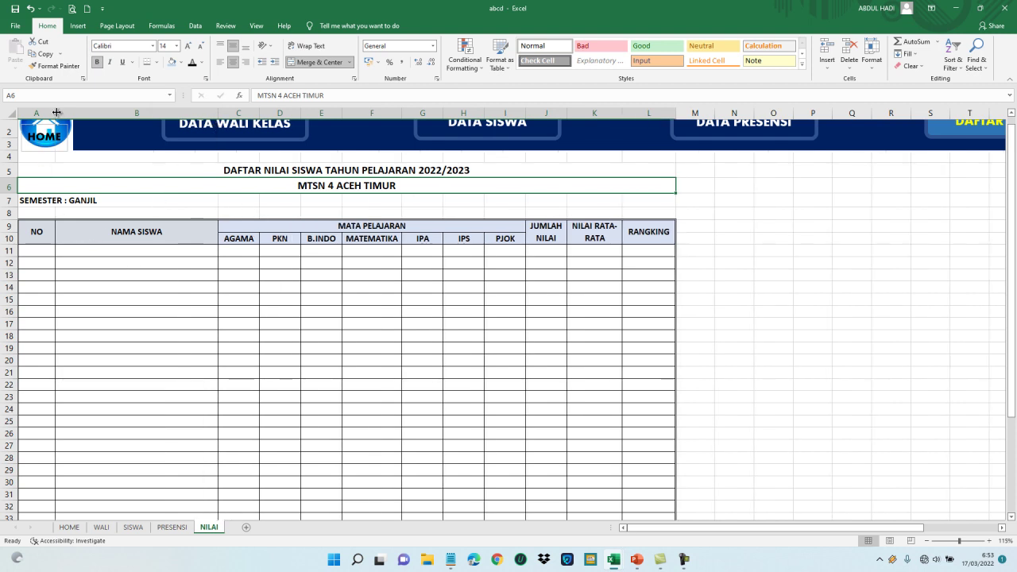
{"action": "left_click_drag", "start_coordinate": [55, 113], "coordinate": [42, 114]}
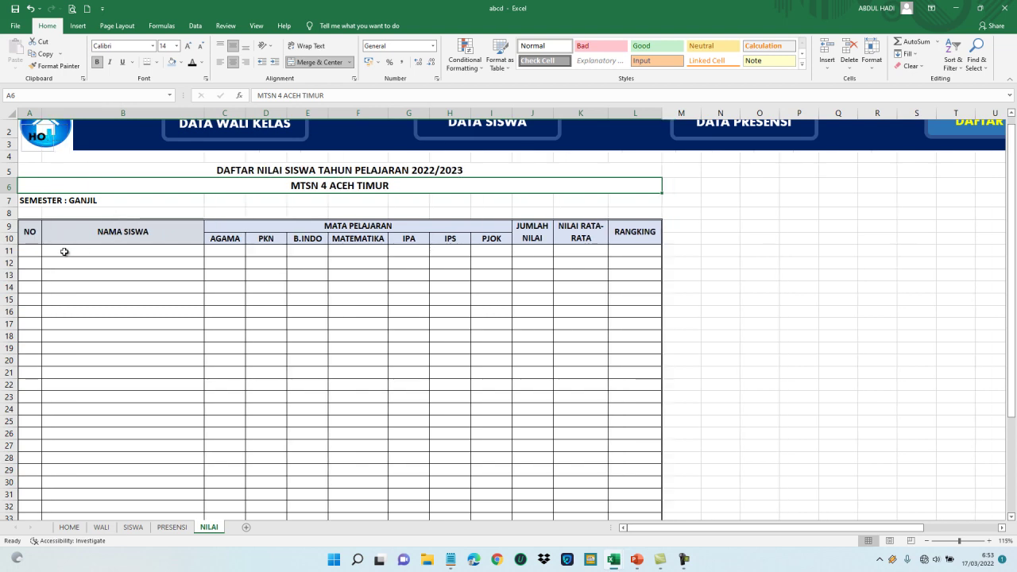
{"action": "left_click", "coordinate": [132, 528]}
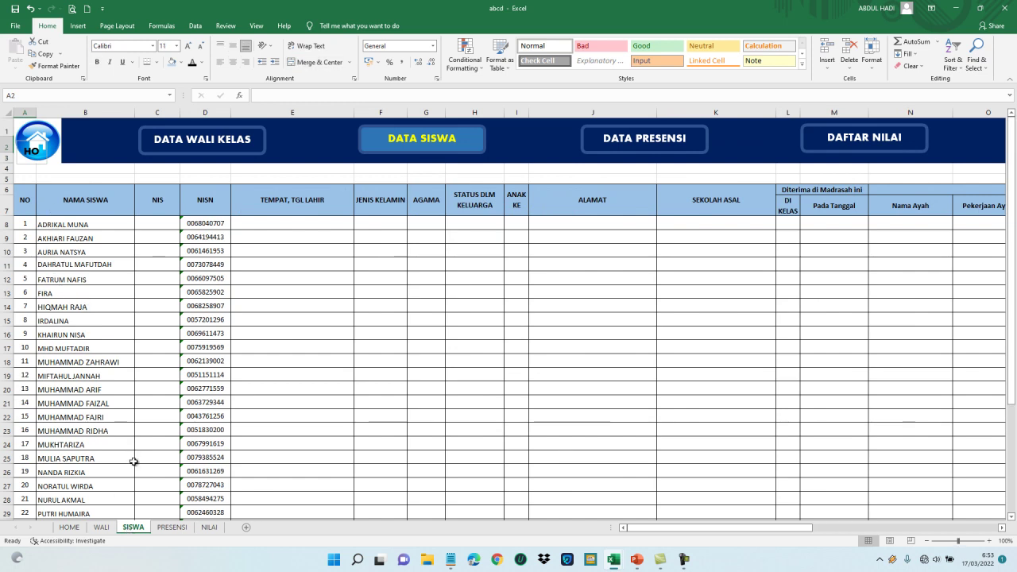
{"action": "left_click", "coordinate": [209, 528]}
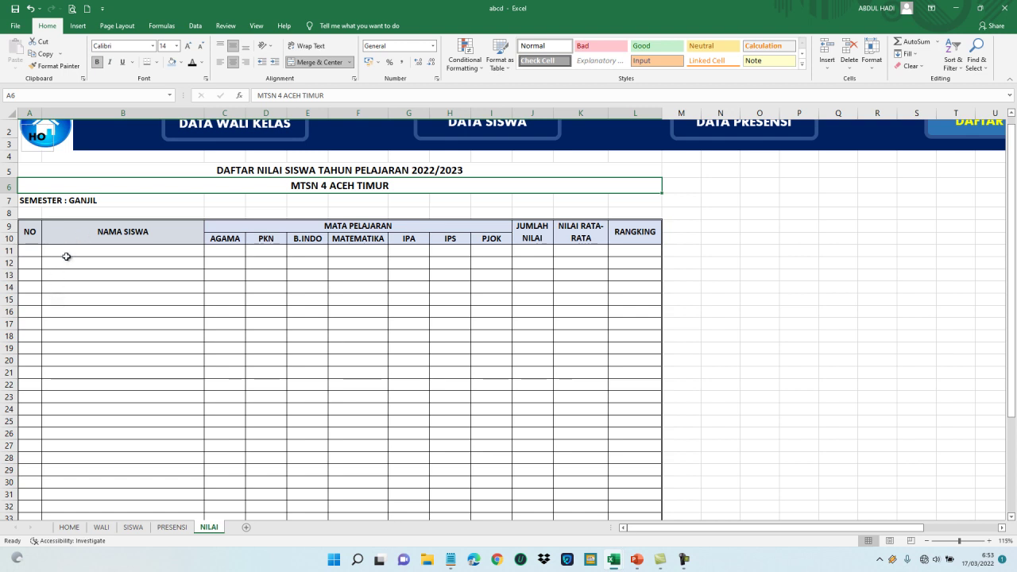
{"action": "left_click", "coordinate": [106, 443]}
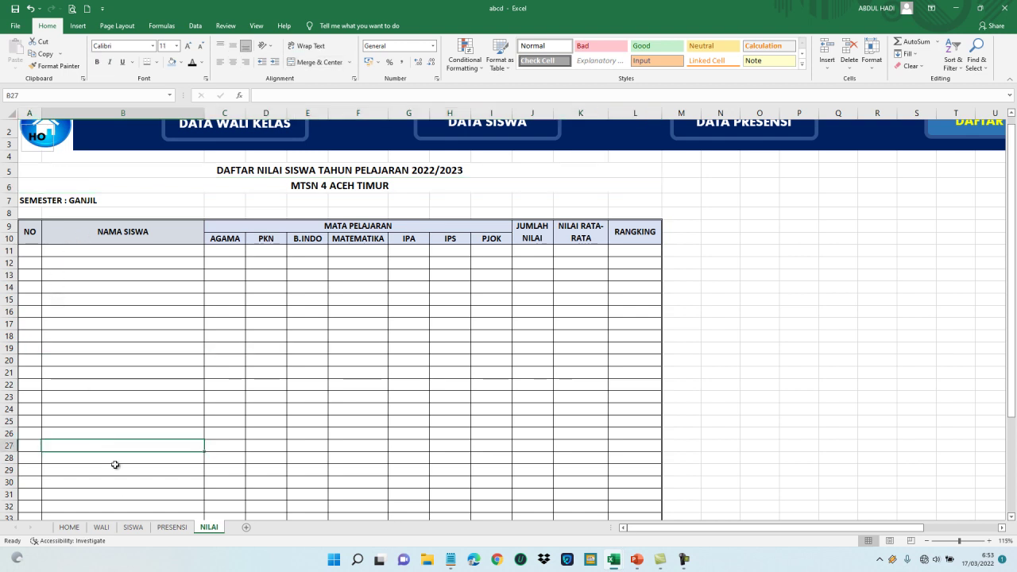
{"action": "left_click", "coordinate": [133, 528]}
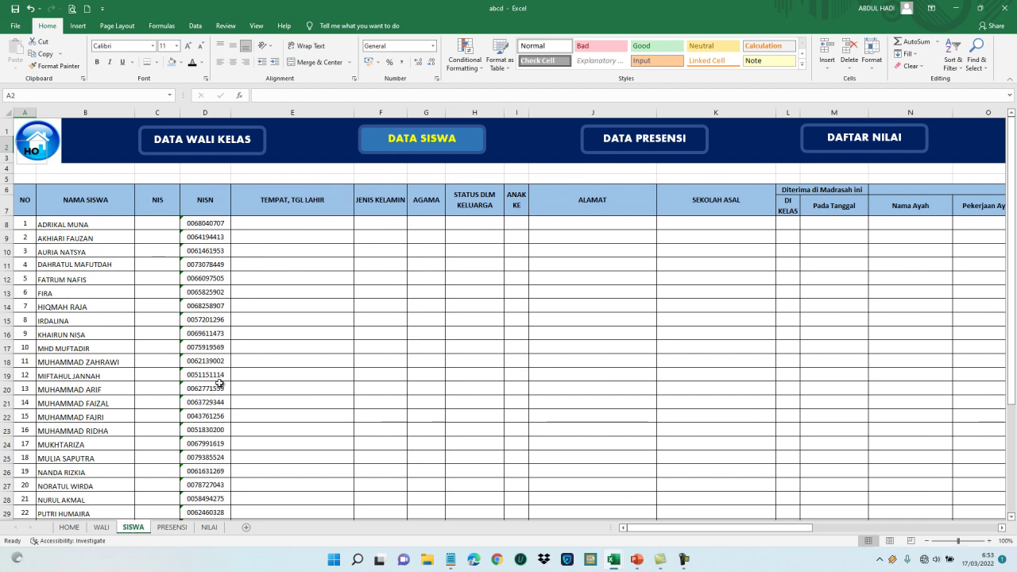
{"action": "left_click", "coordinate": [207, 527]}
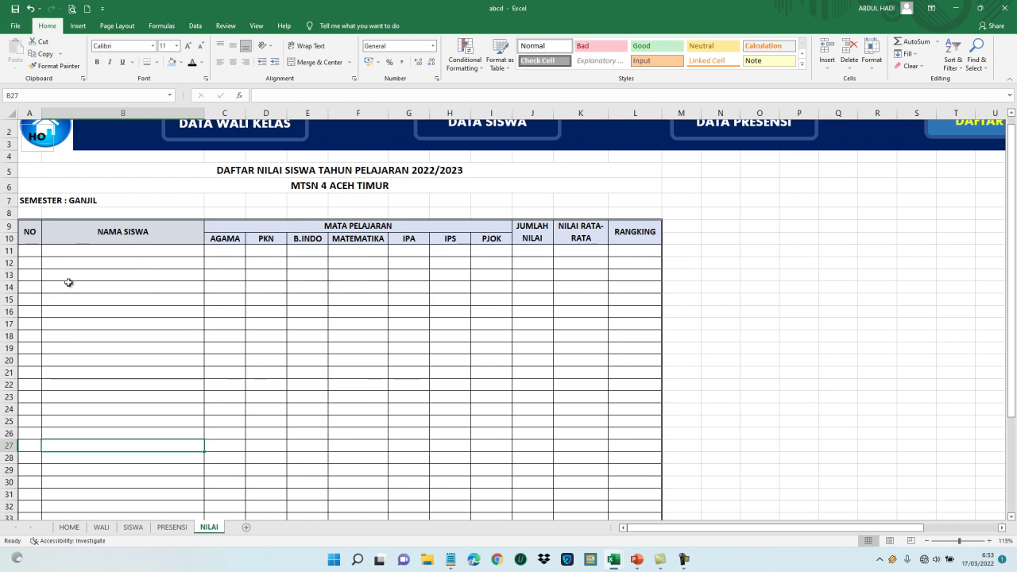
Set columns C–I (AGAMA to PJOK) to width 10 and widen column J for the totals
{"action": "left_click", "coordinate": [235, 278]}
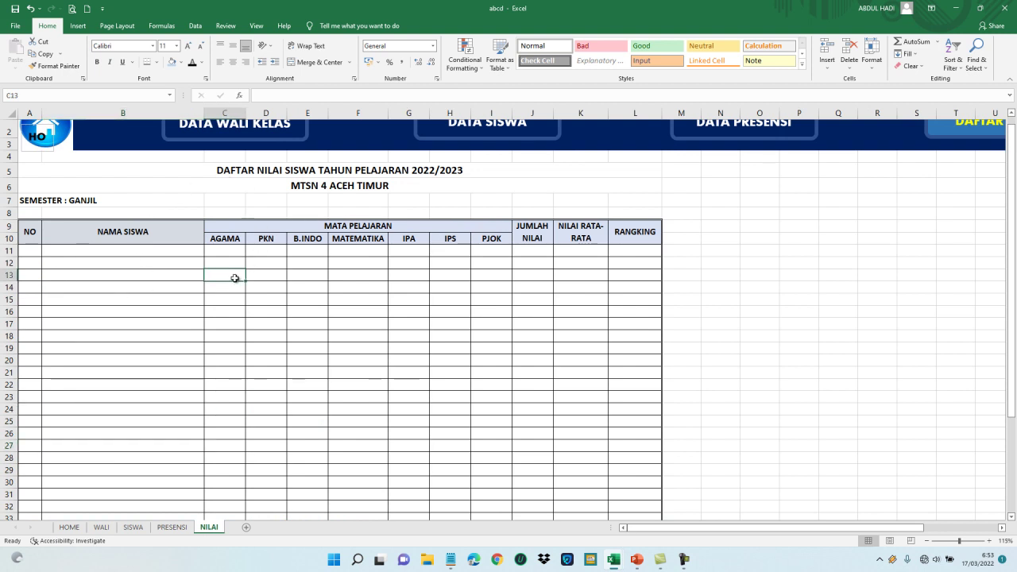
{"action": "key", "text": "shift+Right"}
{"action": "key", "text": "shift+Right"}
{"action": "key", "text": "shift+Right"}
{"action": "key", "text": "shift+Right"}
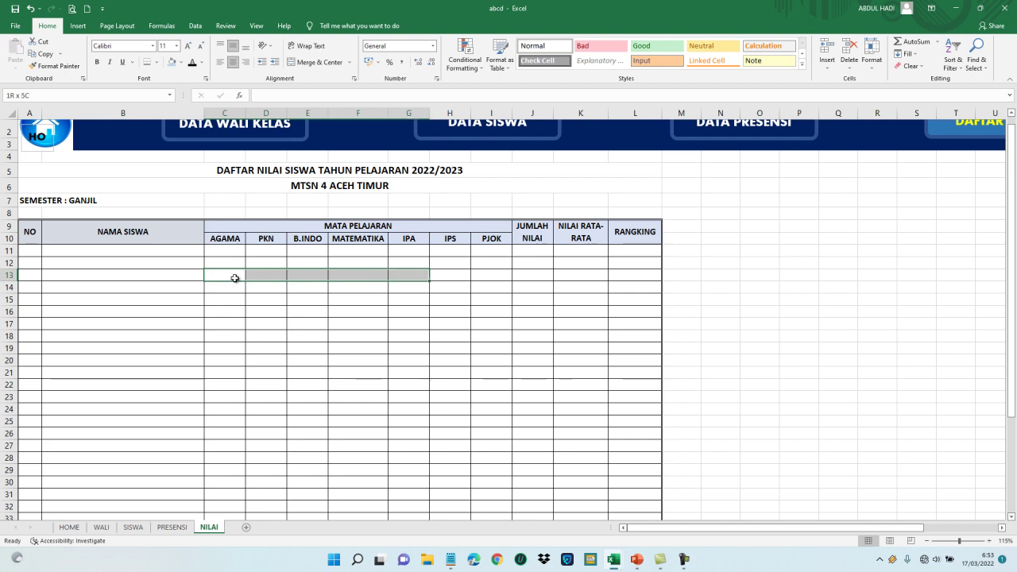
{"action": "key", "text": "shift+Right"}
{"action": "key", "text": "shift+Right"}
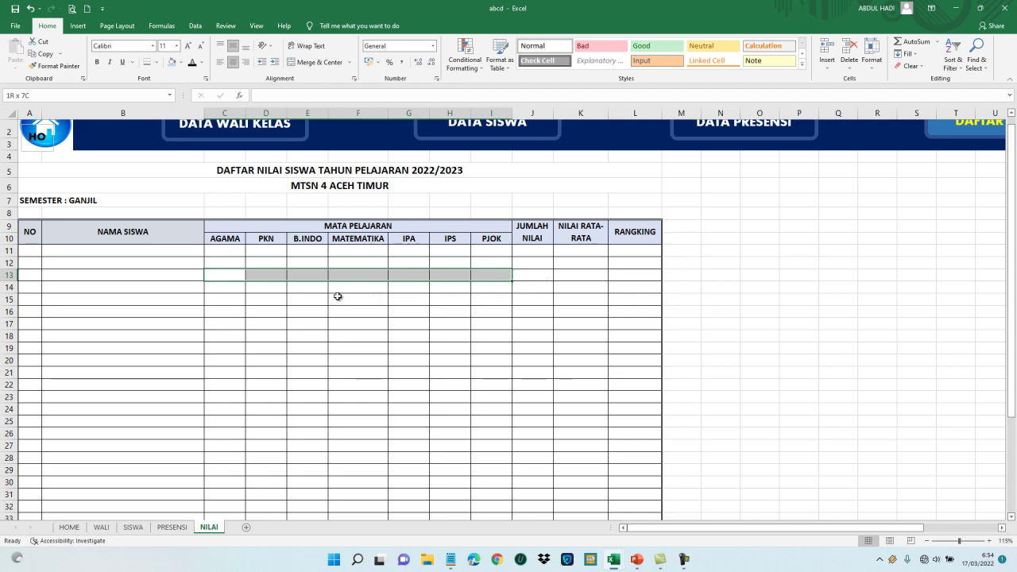
{"action": "left_click", "coordinate": [873, 59]}
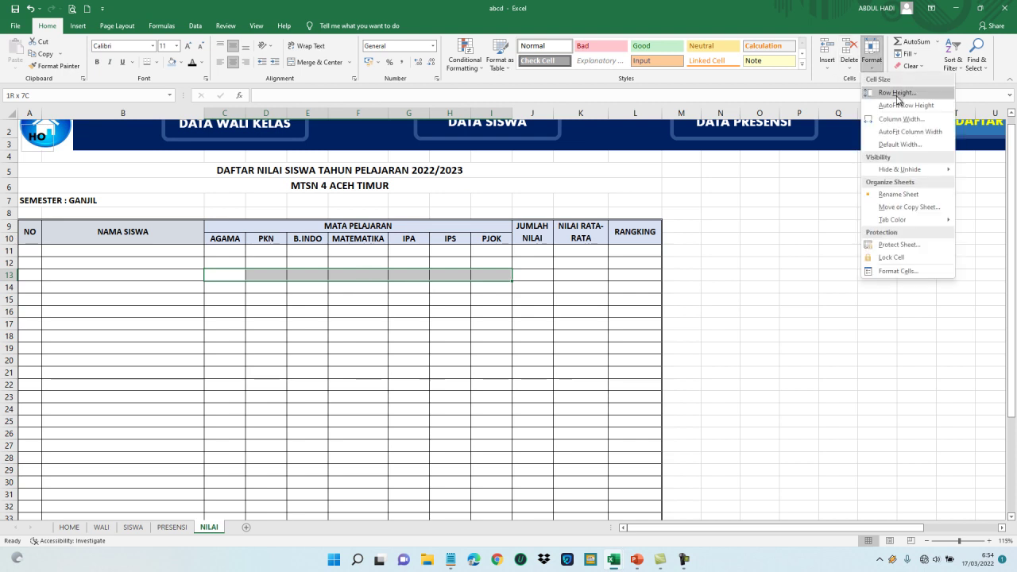
{"action": "left_click", "coordinate": [881, 121]}
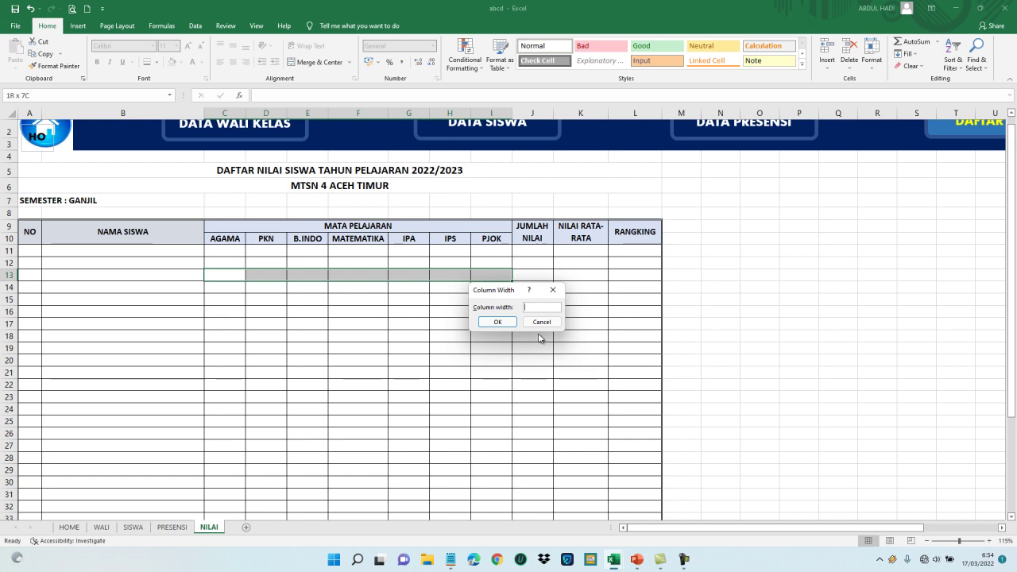
{"action": "type", "text": "10"}
{"action": "key", "text": "Return"}
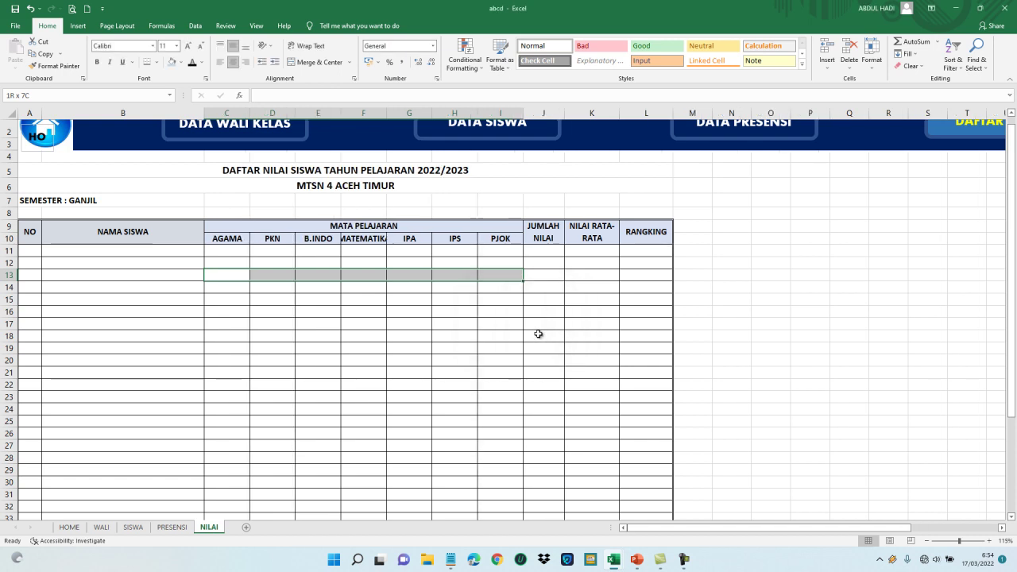
{"action": "left_click_drag", "start_coordinate": [564, 113], "coordinate": [754, 113]}
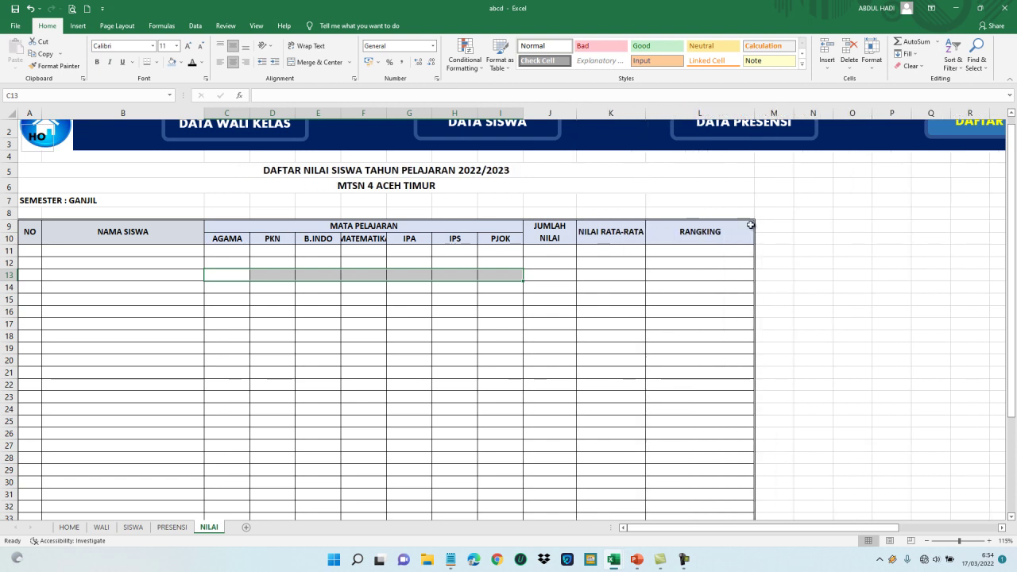
Move across the cells right of the grade table to find the columns to narrow
{"action": "left_click", "coordinate": [386, 302]}
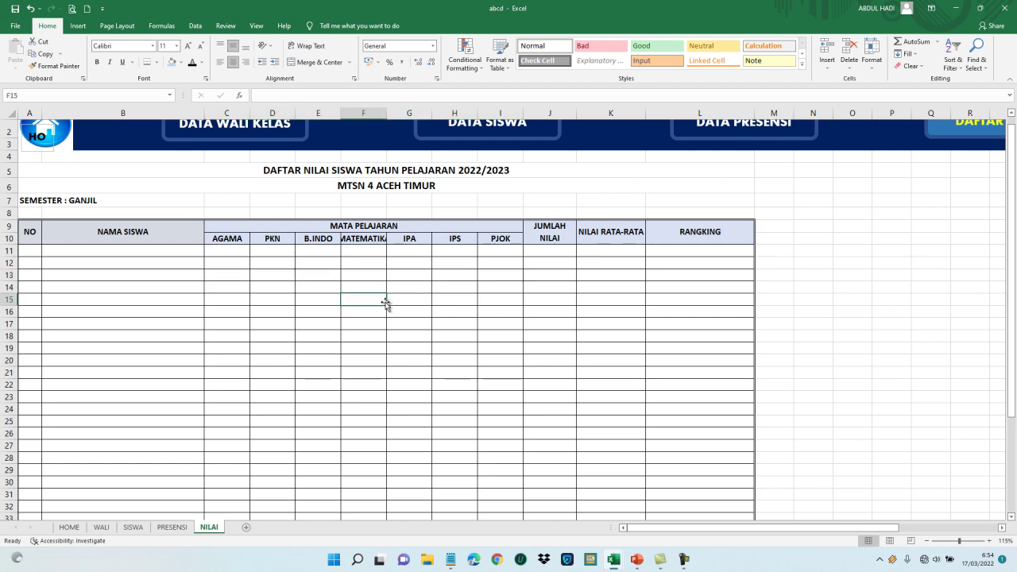
{"action": "key", "text": "Up"}
{"action": "key", "text": "Up"}
{"action": "key", "text": "Up"}
{"action": "key", "text": "Up"}
{"action": "key", "text": "Up"}
{"action": "key", "text": "Up"}
{"action": "key", "text": "Up"}
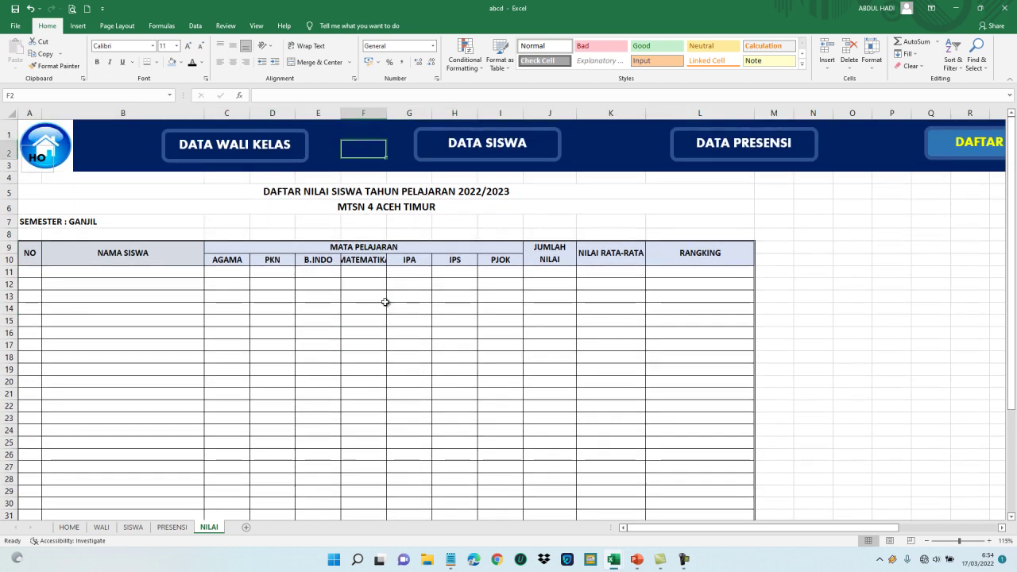
{"action": "key", "text": "Down"}
{"action": "key", "text": "Down"}
{"action": "key", "text": "Down"}
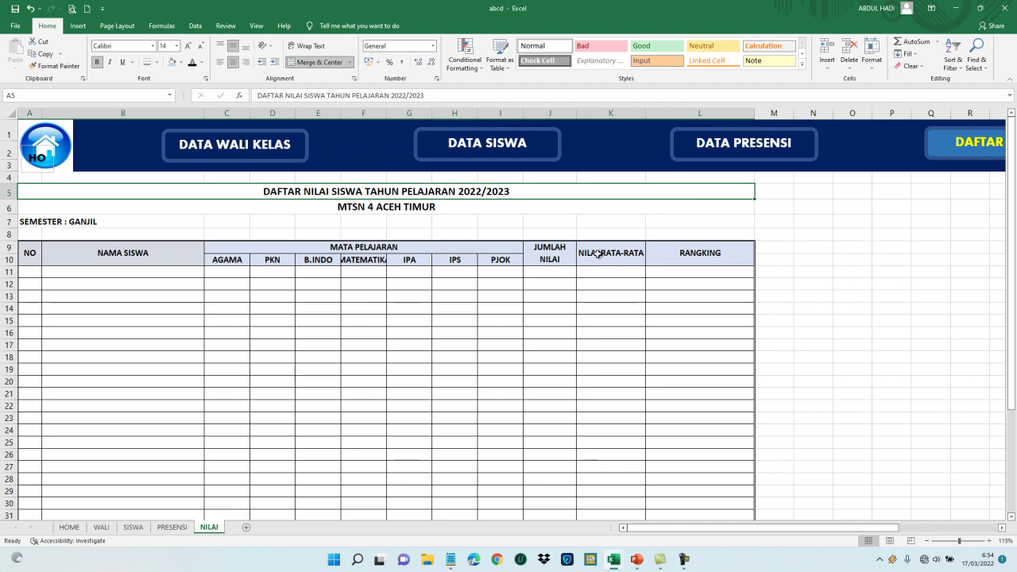
{"action": "left_click", "coordinate": [808, 299]}
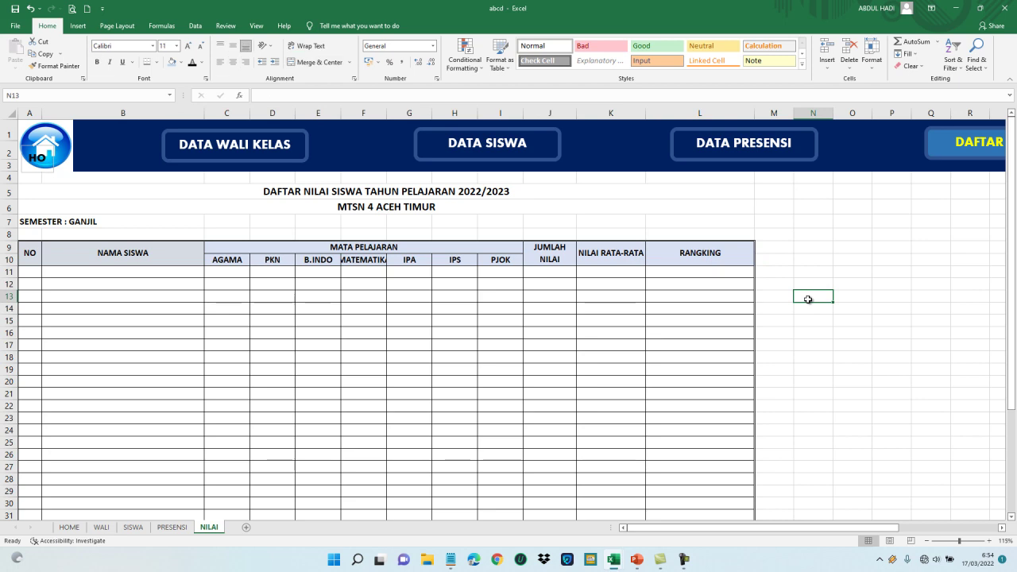
{"action": "key", "text": "Left"}
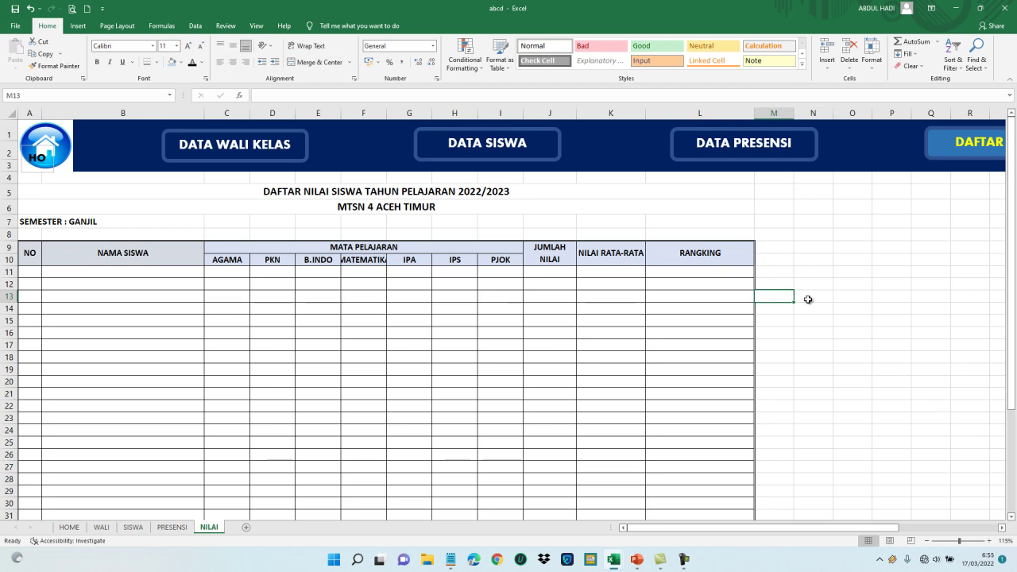
{"action": "key", "text": "Right"}
{"action": "key", "text": "Right"}
{"action": "key", "text": "Right"}
{"action": "key", "text": "Right"}
{"action": "key", "text": "Right"}
{"action": "key", "text": "Right"}
{"action": "key", "text": "Right"}
{"action": "key", "text": "Right"}
{"action": "key", "text": "Right"}
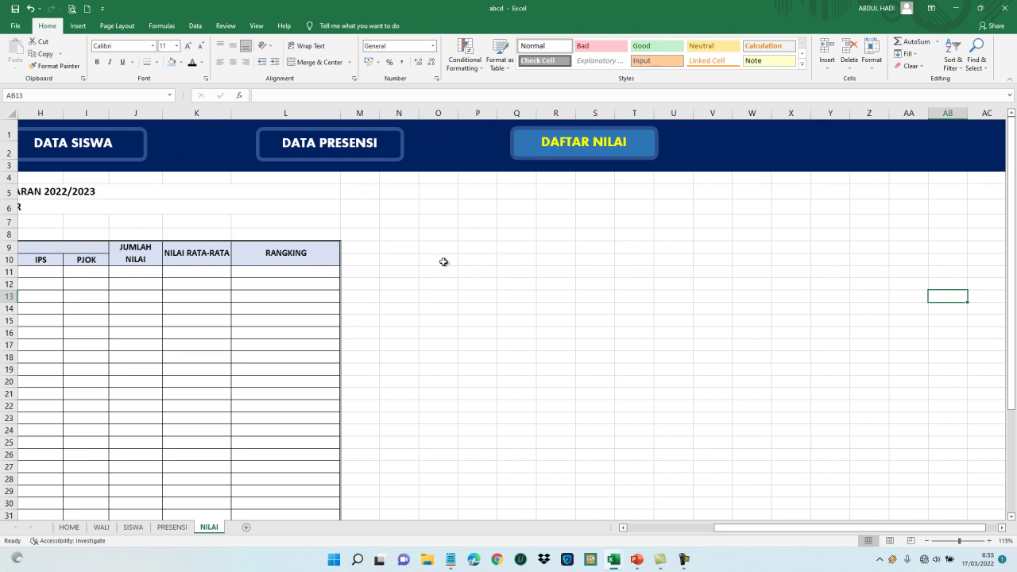
{"action": "left_click", "coordinate": [358, 270]}
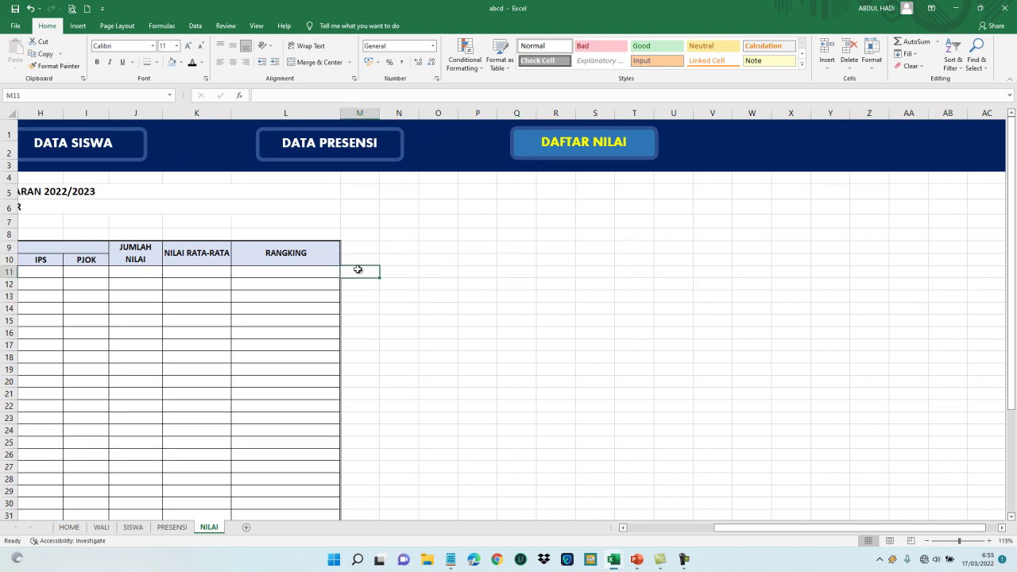
{"action": "key", "text": "Right"}
{"action": "key", "text": "Right"}
{"action": "key", "text": "Right"}
{"action": "key", "text": "Right"}
{"action": "key", "text": "Right"}
{"action": "key", "text": "Right"}
{"action": "key", "text": "Right"}
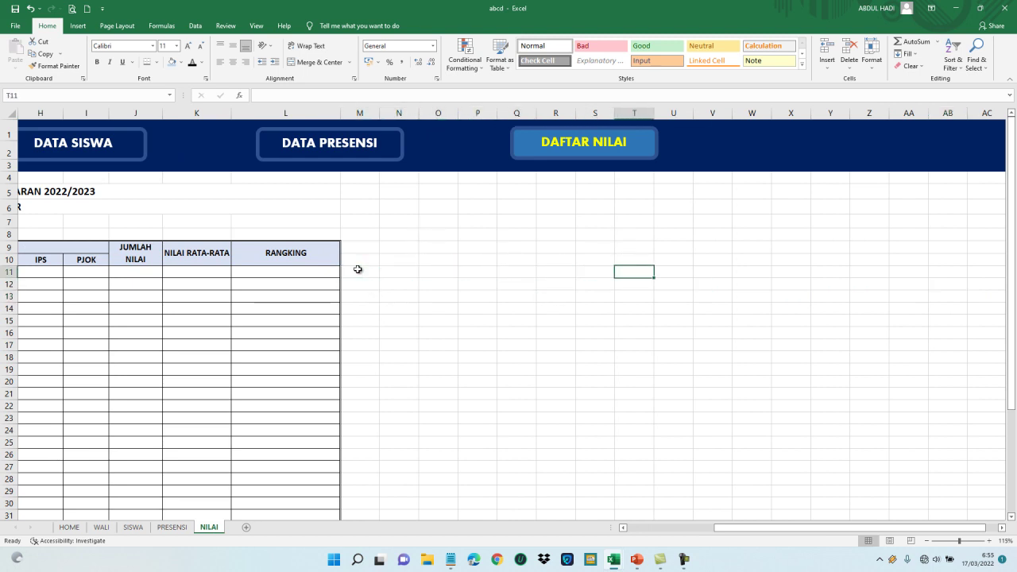
Select columns P through AD and set their column width to 2
{"action": "left_click", "coordinate": [513, 278]}
{"action": "key", "text": "shift+Right"}
{"action": "key", "text": "shift+Right"}
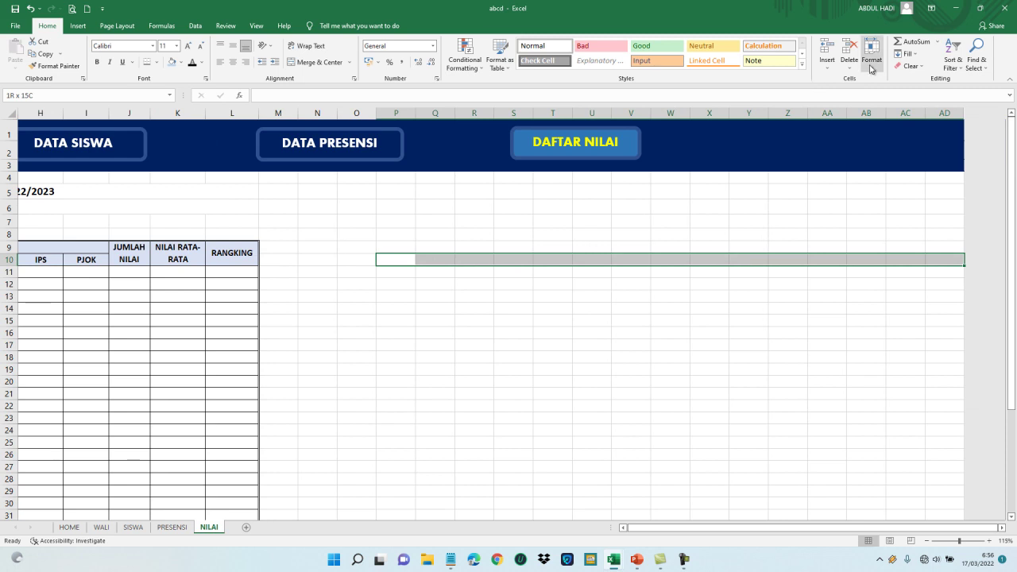
{"action": "left_click", "coordinate": [879, 70]}
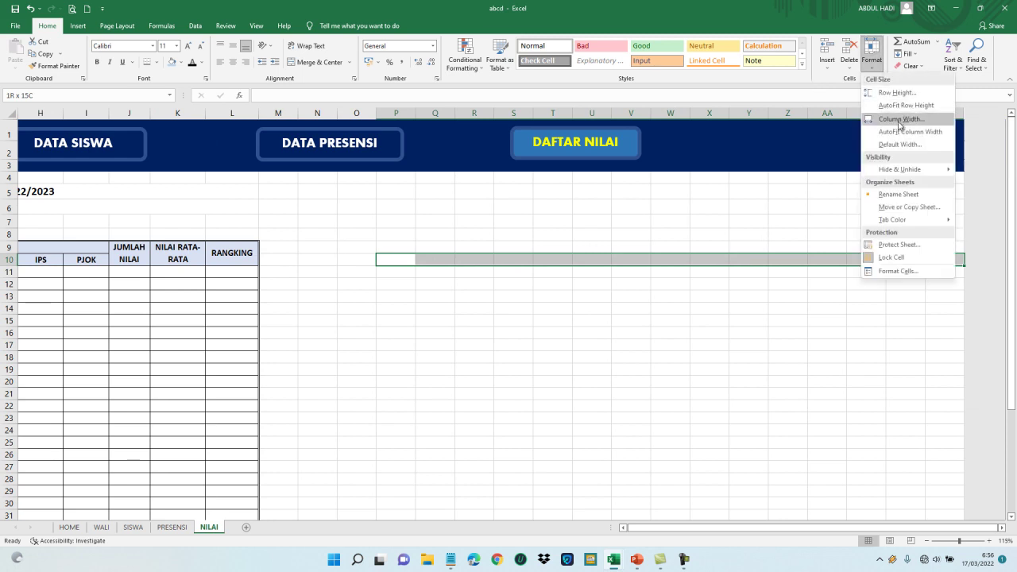
{"action": "left_click", "coordinate": [901, 121]}
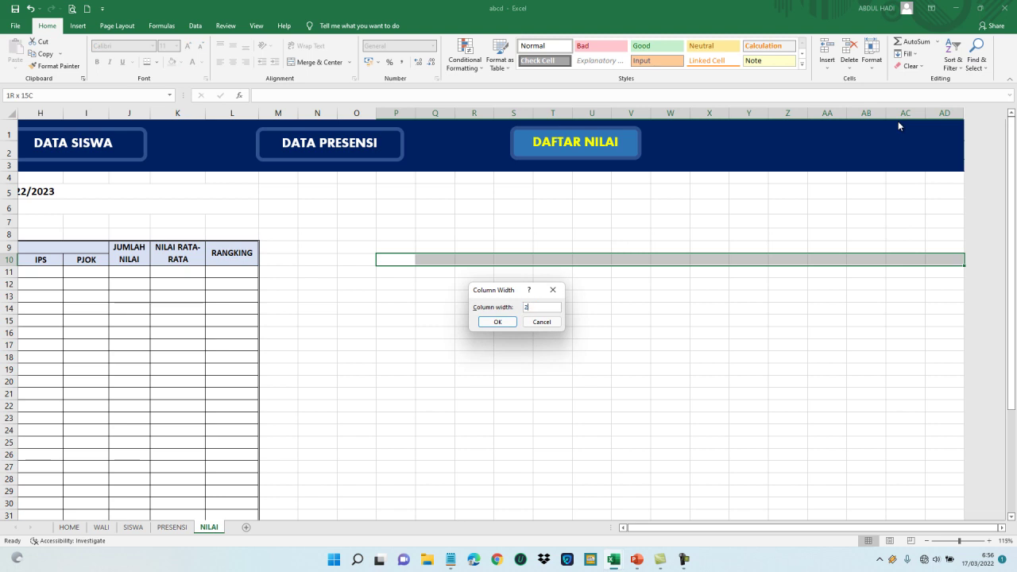
{"action": "type", "text": "2"}
{"action": "key", "text": "Return"}
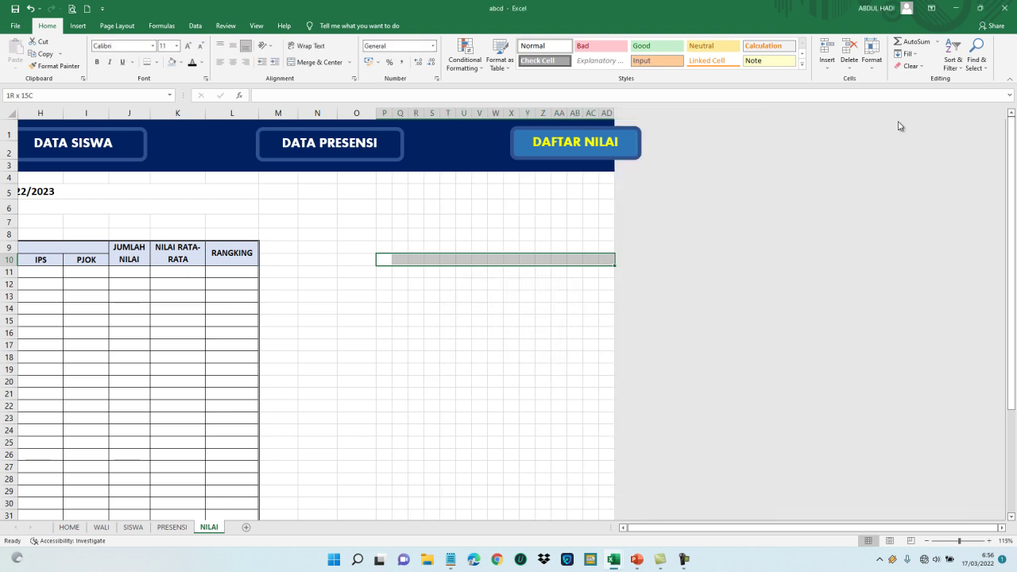
{"action": "left_click", "coordinate": [447, 220]}
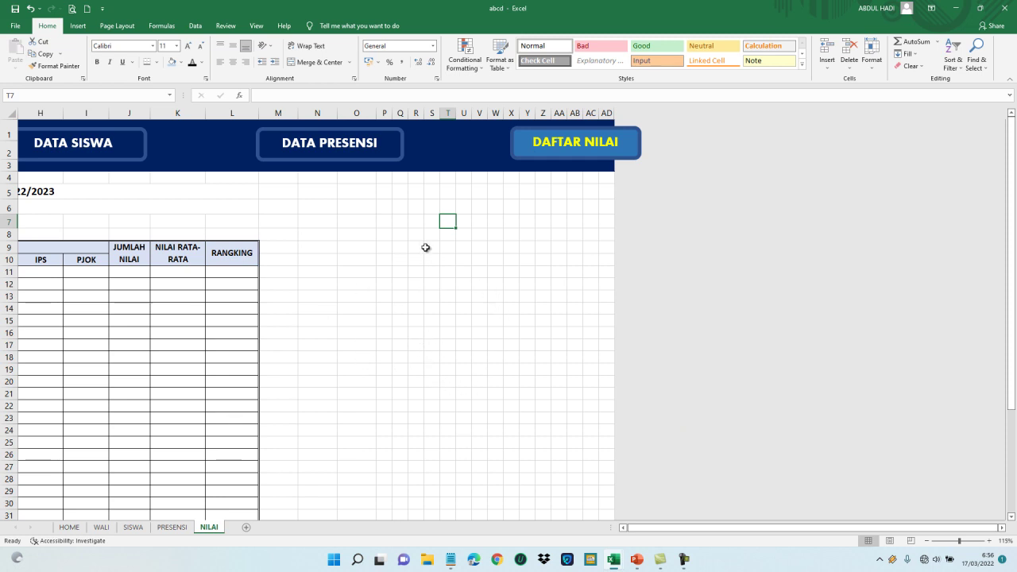
Select all four navigation buttons and nudge them left together
{"action": "left_click", "coordinate": [183, 157]}
{"action": "key", "text": "Left"}
{"action": "key", "text": "Left"}
{"action": "key", "text": "Left"}
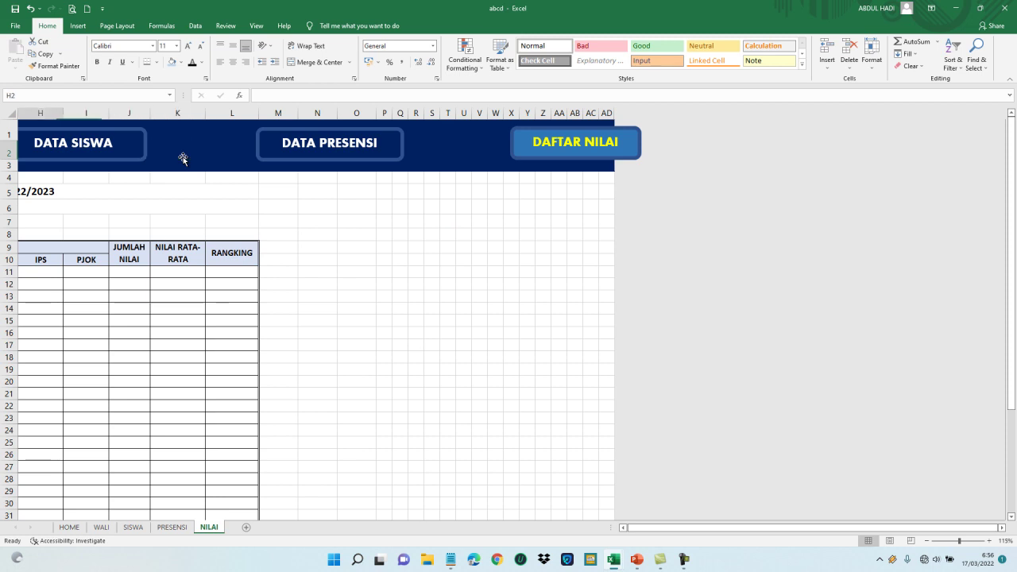
{"action": "key", "text": "Left"}
{"action": "key", "text": "Left"}
{"action": "key", "text": "Left"}
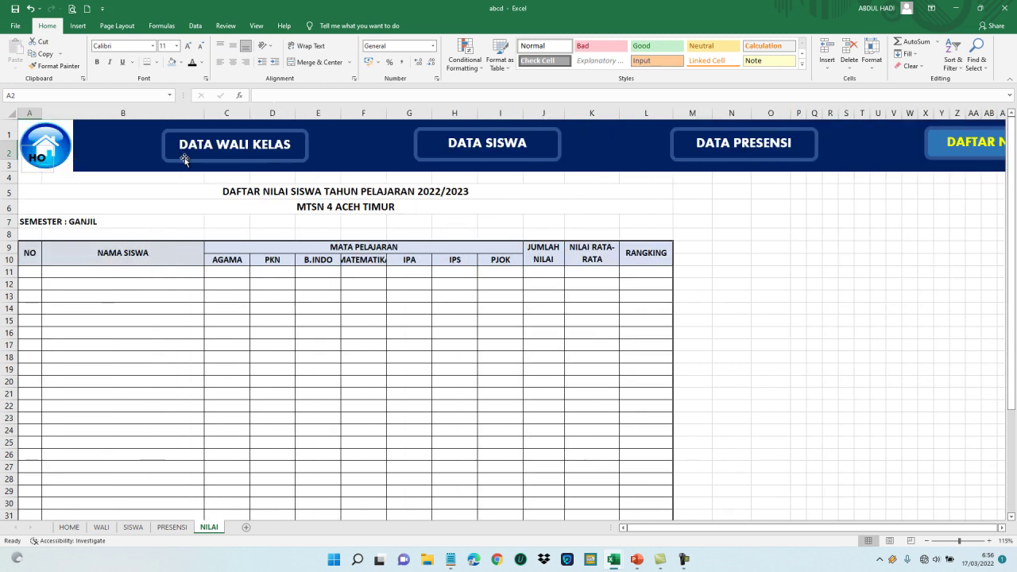
{"action": "left_click", "coordinate": [185, 158]}
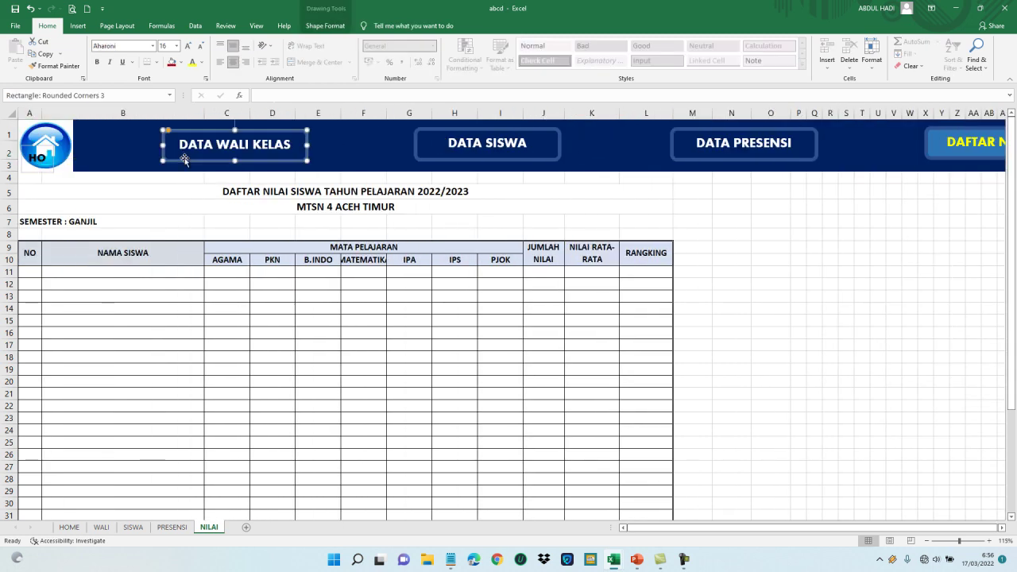
{"action": "left_click", "coordinate": [448, 157], "text": "ctrl"}
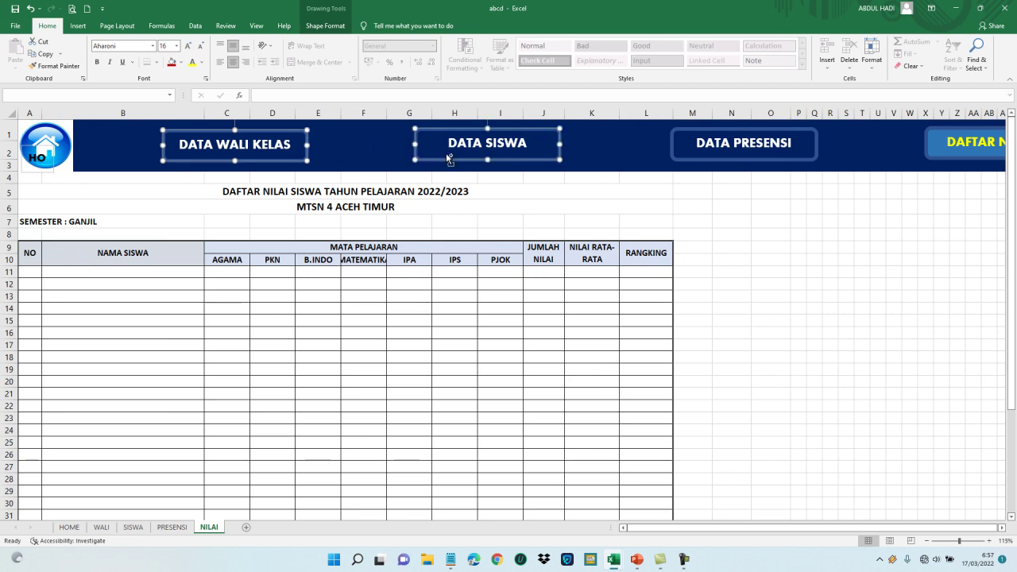
{"action": "left_click", "coordinate": [680, 158], "text": "ctrl"}
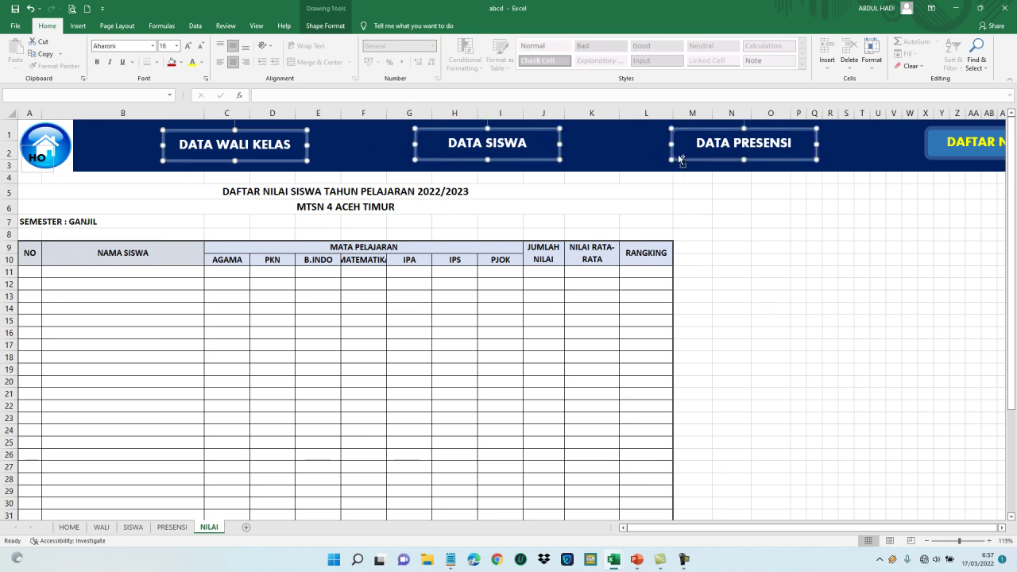
{"action": "left_click", "coordinate": [944, 155], "text": "ctrl"}
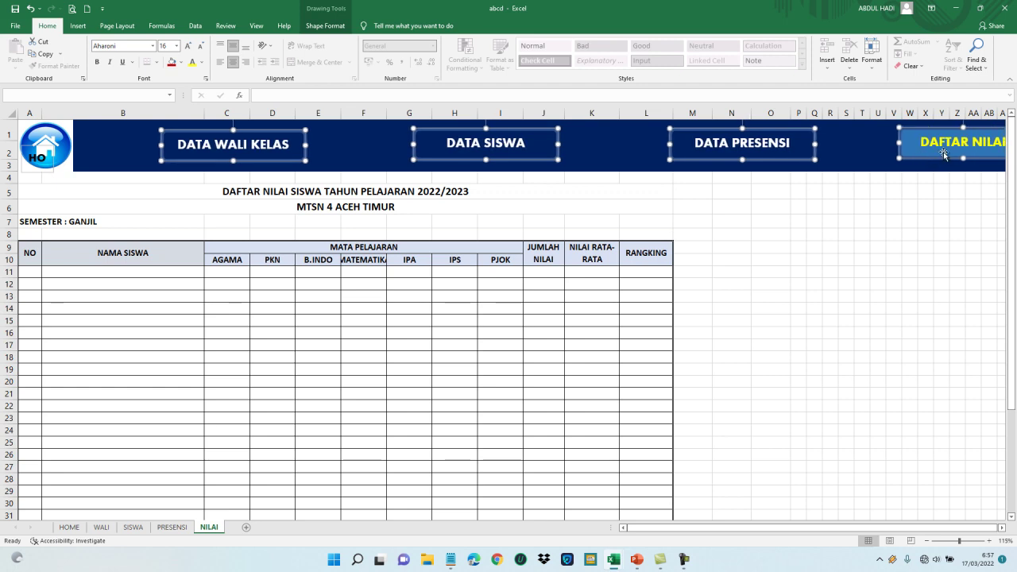
{"action": "key", "text": "Left"}
{"action": "key", "text": "Left"}
{"action": "key", "text": "Left"}
{"action": "key", "text": "Left"}
{"action": "key", "text": "Left"}
{"action": "key", "text": "Left"}
{"action": "key", "text": "Left"}
{"action": "key", "text": "Left"}
{"action": "key", "text": "Left"}
{"action": "key", "text": "Left"}
{"action": "key", "text": "Left"}
{"action": "key", "text": "Left"}
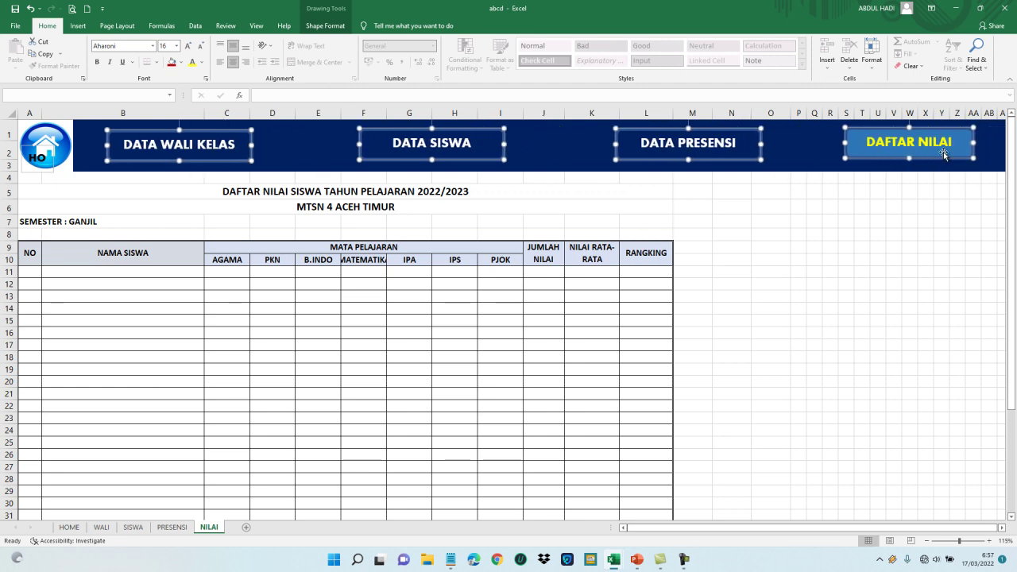
{"action": "key", "text": "Left"}
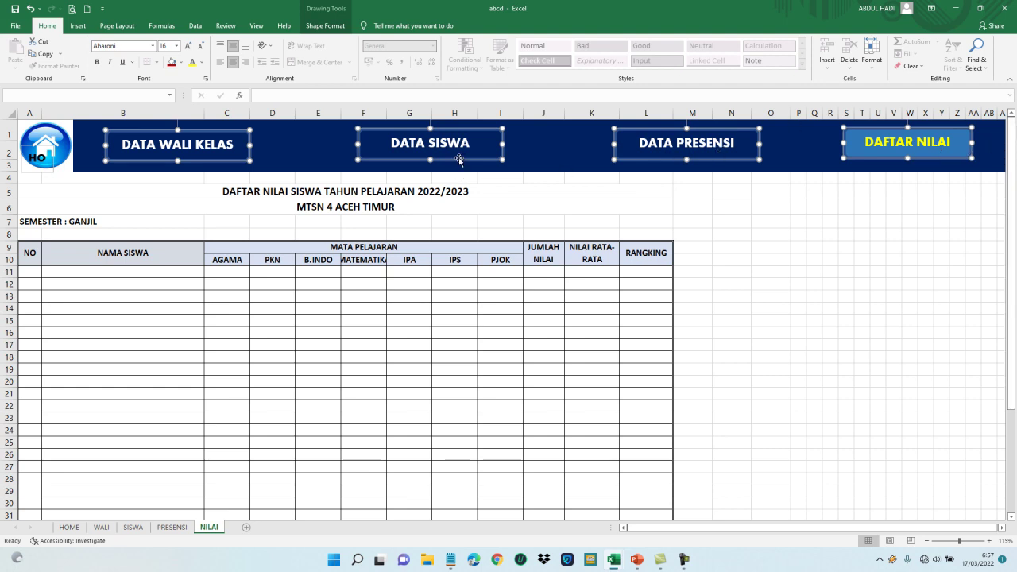
Nudge the DATA SISWA button left on its own
{"action": "left_click_drag", "start_coordinate": [526, 155], "coordinate": [452, 225]}
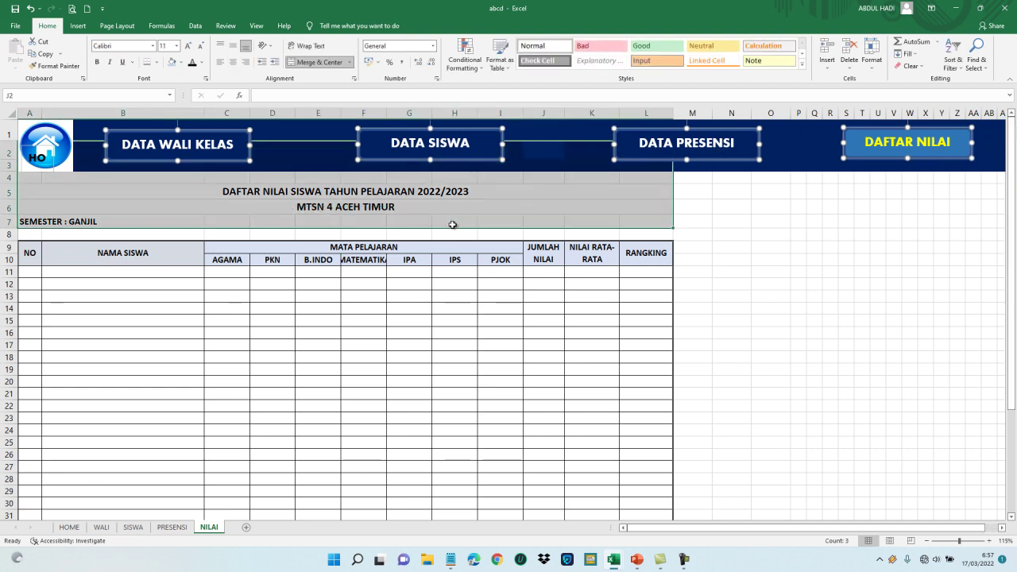
{"action": "left_click", "coordinate": [453, 225]}
{"action": "left_click", "coordinate": [427, 158]}
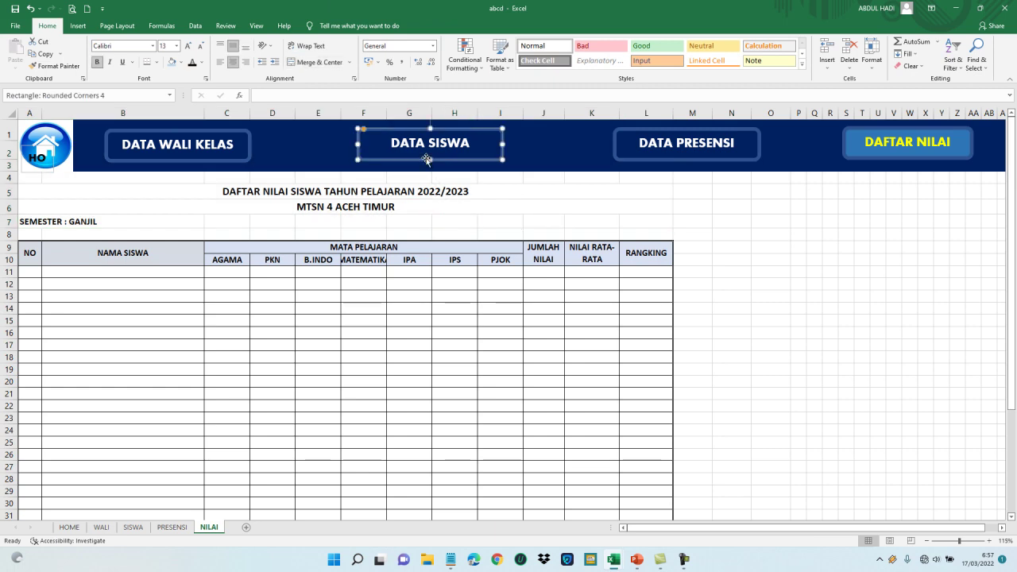
{"action": "key", "text": "Left"}
{"action": "key", "text": "Left"}
{"action": "key", "text": "Left"}
{"action": "key", "text": "Left"}
{"action": "key", "text": "Left"}
{"action": "key", "text": "Left"}
{"action": "key", "text": "Left"}
{"action": "key", "text": "Left"}
{"action": "key", "text": "Left"}
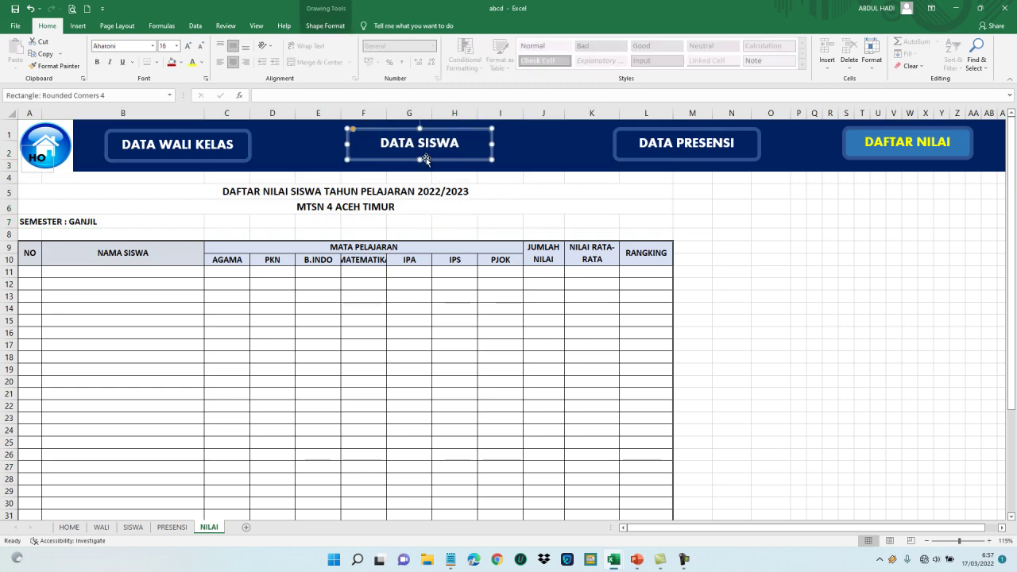
{"action": "key", "text": "Left"}
{"action": "key", "text": "Left"}
{"action": "key", "text": "Left"}
Drag DATA PRESENSI and DAFTAR NILAI left so the four buttons are evenly spaced
{"action": "left_click_drag", "start_coordinate": [617, 152], "coordinate": [556, 152]}
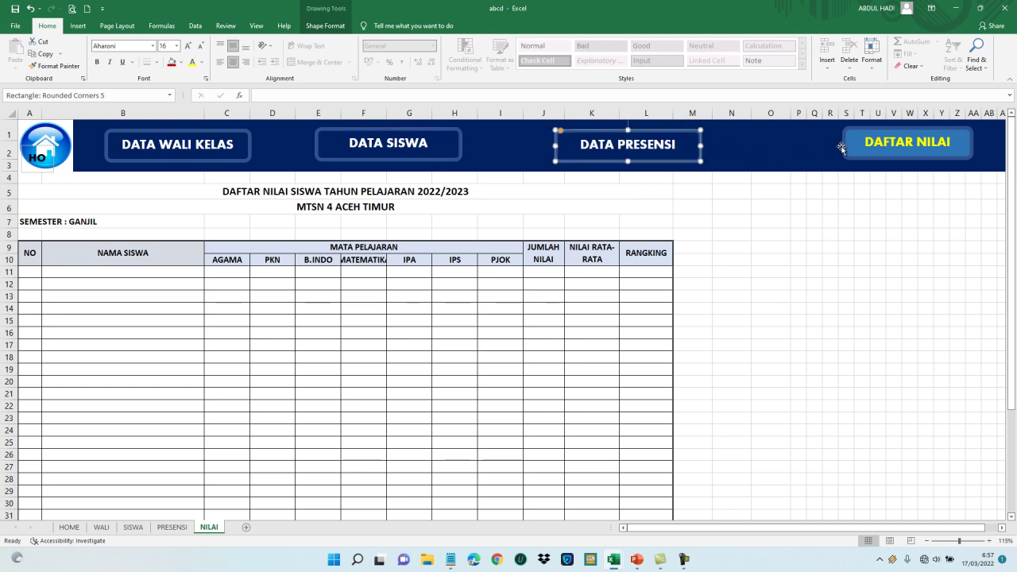
{"action": "left_click_drag", "start_coordinate": [841, 149], "coordinate": [763, 149]}
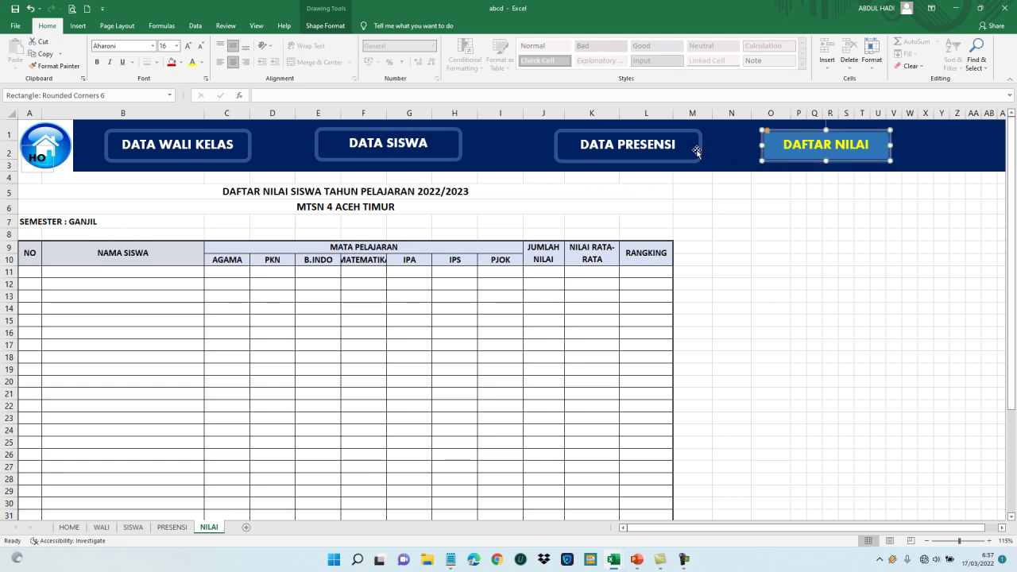
{"action": "left_click_drag", "start_coordinate": [696, 151], "coordinate": [680, 151]}
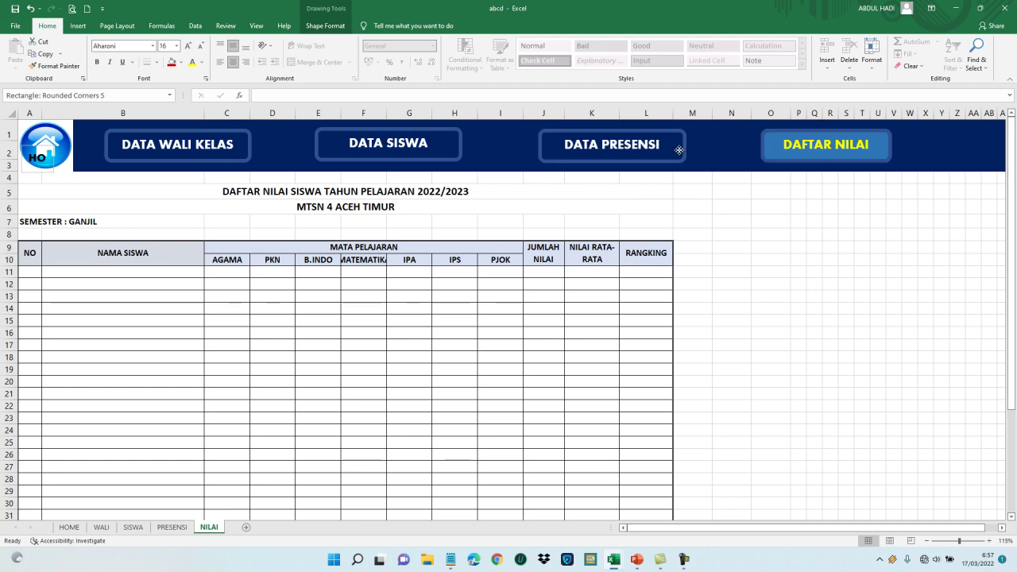
{"action": "left_click", "coordinate": [771, 142]}
{"action": "left_click_drag", "start_coordinate": [770, 141], "coordinate": [762, 143]}
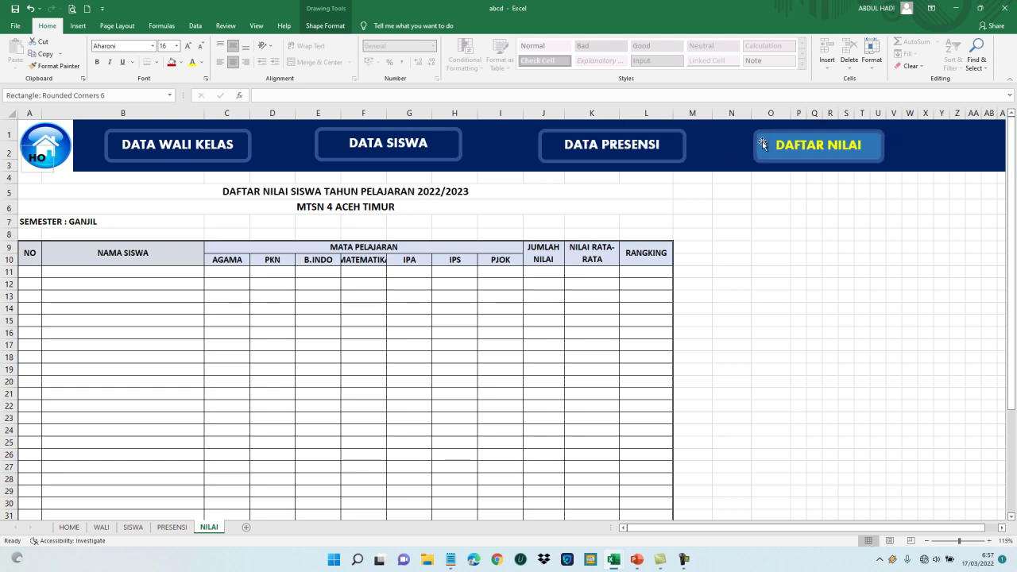
{"action": "left_click", "coordinate": [783, 255]}
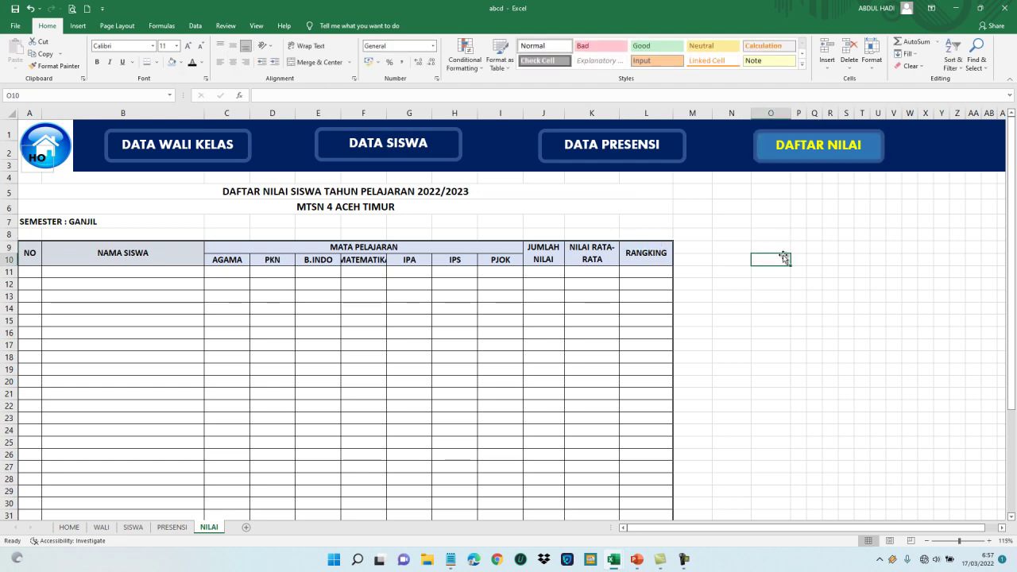
Hide all columns to the right of column V
{"action": "key", "text": "Right"}
{"action": "key", "text": "Right"}
{"action": "key", "text": "Right"}
{"action": "key", "text": "Right"}
{"action": "key", "text": "Right"}
{"action": "key", "text": "Right"}
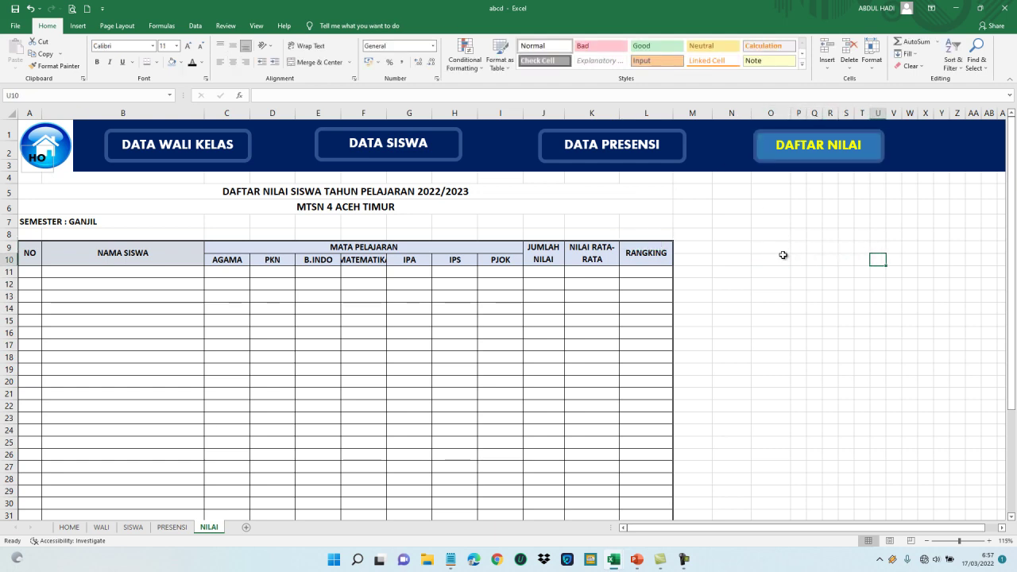
{"action": "key", "text": "Right"}
{"action": "key", "text": "Right"}
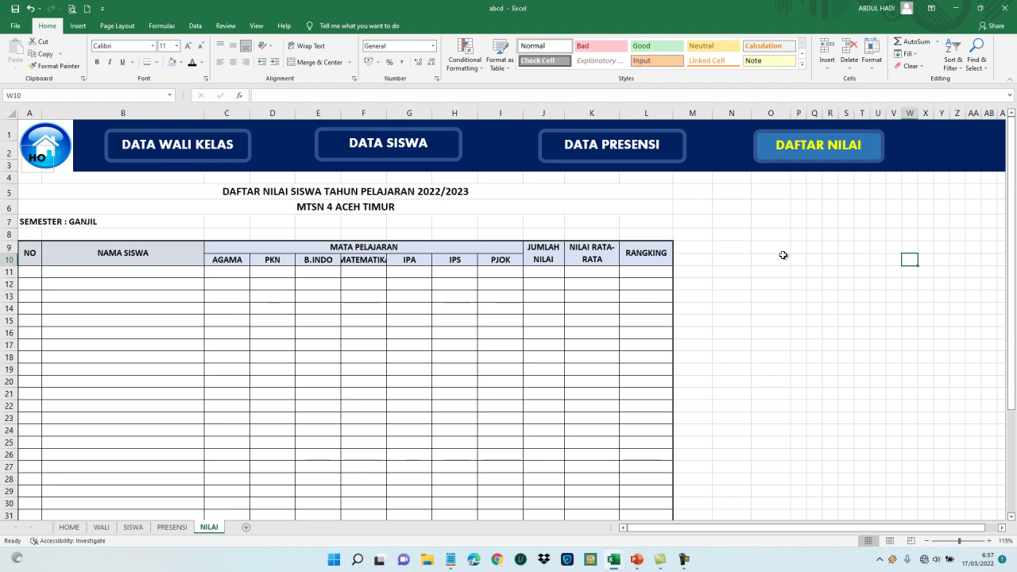
{"action": "key", "text": "shift+Right"}
{"action": "key", "text": "shift+Right"}
{"action": "key", "text": "shift+Right"}
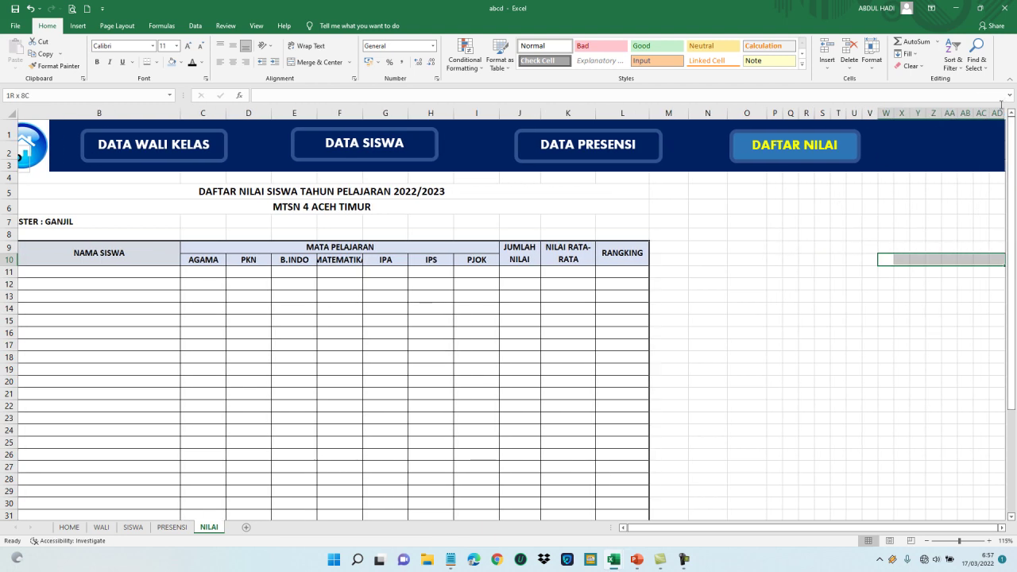
{"action": "left_click", "coordinate": [850, 63]}
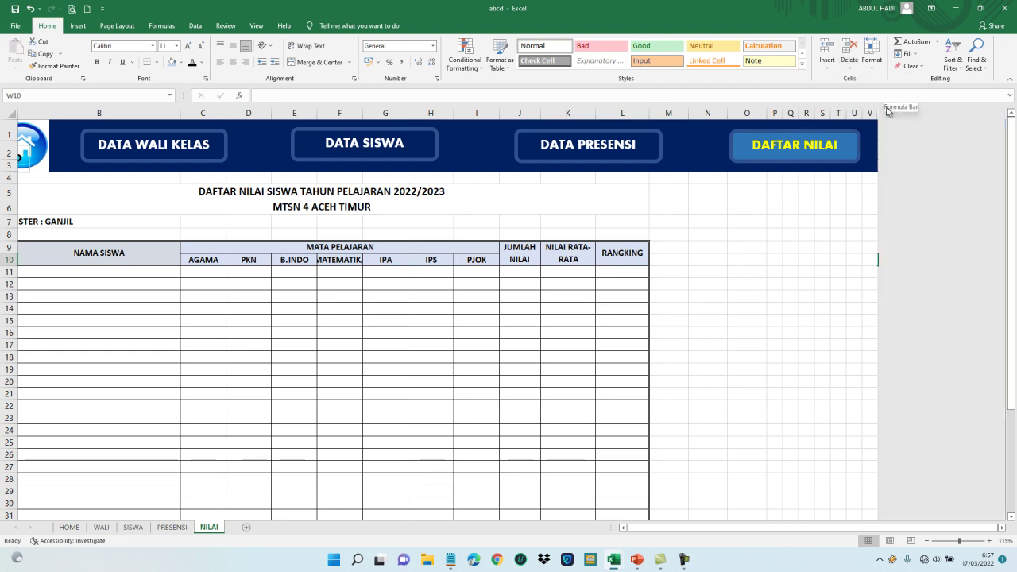
Narrow column M beside the grade table
{"action": "left_click", "coordinate": [695, 265]}
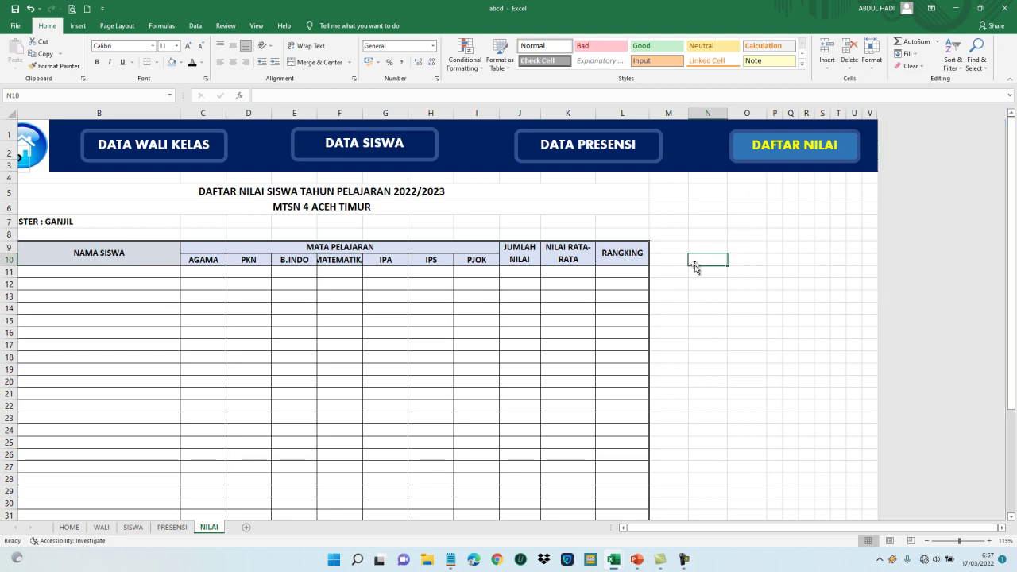
{"action": "key", "text": "Up"}
{"action": "key", "text": "Up"}
{"action": "key", "text": "Up"}
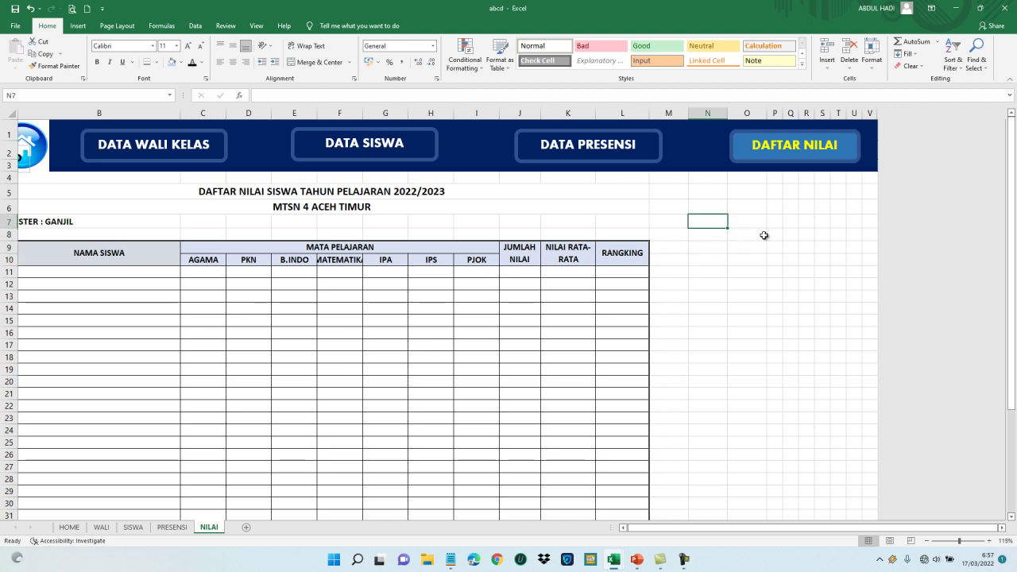
{"action": "left_click", "coordinate": [660, 180]}
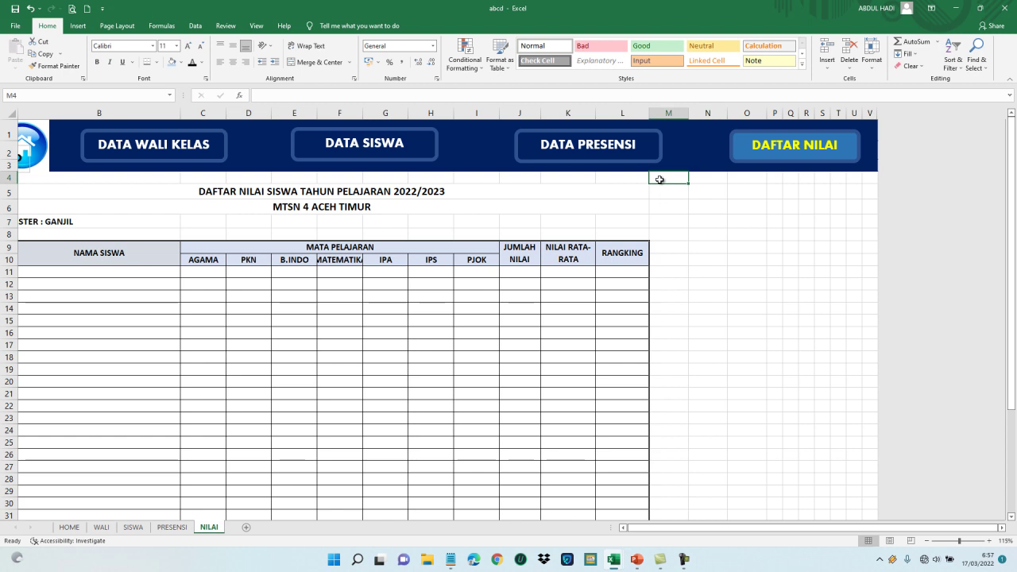
{"action": "left_click", "coordinate": [704, 283]}
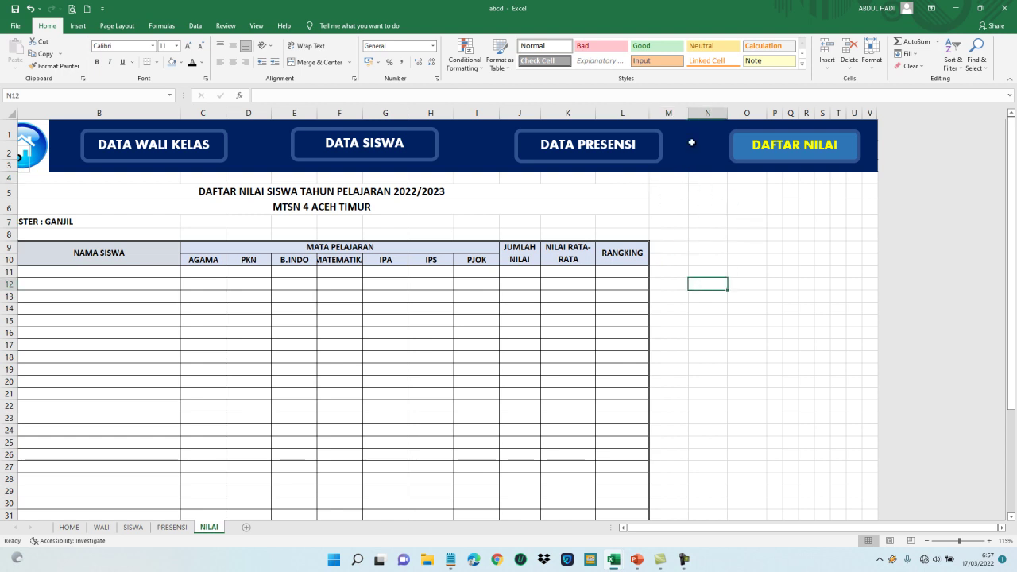
{"action": "mouse_move", "coordinate": [690, 119]}
{"action": "left_mouse_down"}
{"action": "mouse_move", "coordinate": [676, 116]}
{"action": "mouse_move", "coordinate": [733, 113]}
{"action": "left_mouse_up"}
{"action": "left_click", "coordinate": [708, 115]}
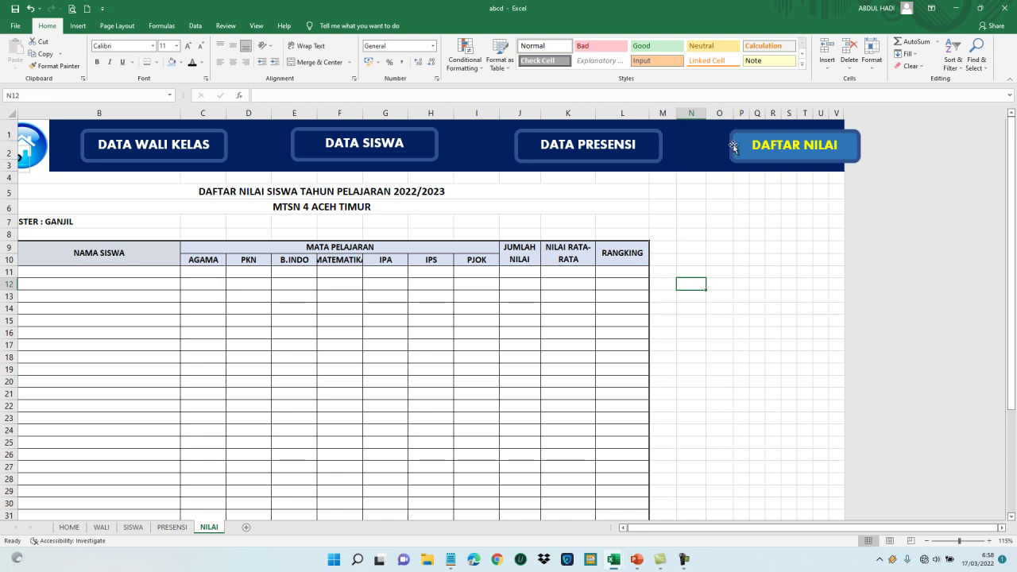
Shift the DAFTAR NILAI and DATA PRESENSI buttons slightly further left
{"action": "left_click_drag", "start_coordinate": [740, 143], "coordinate": [695, 144]}
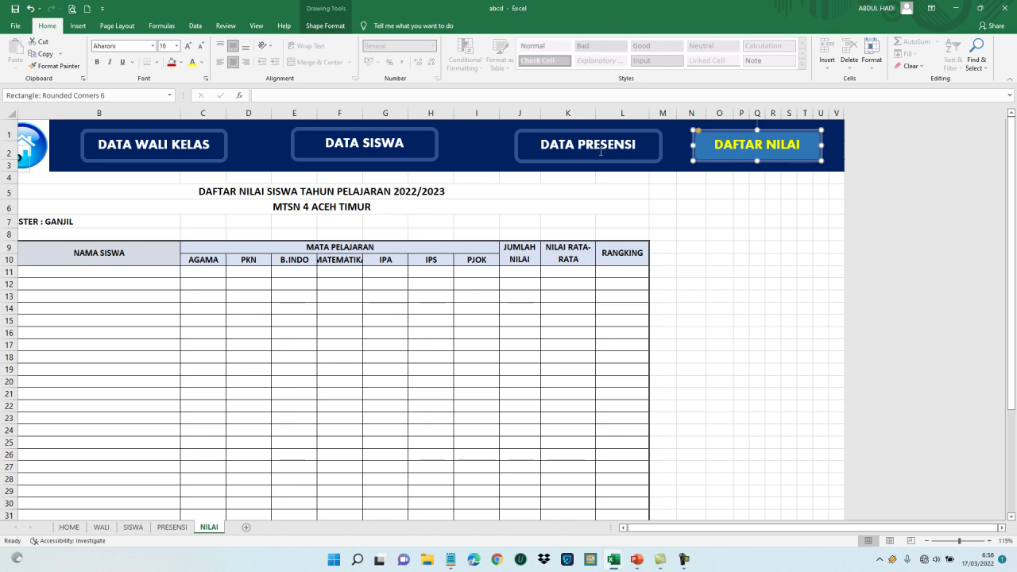
{"action": "left_click_drag", "start_coordinate": [600, 161], "coordinate": [581, 159]}
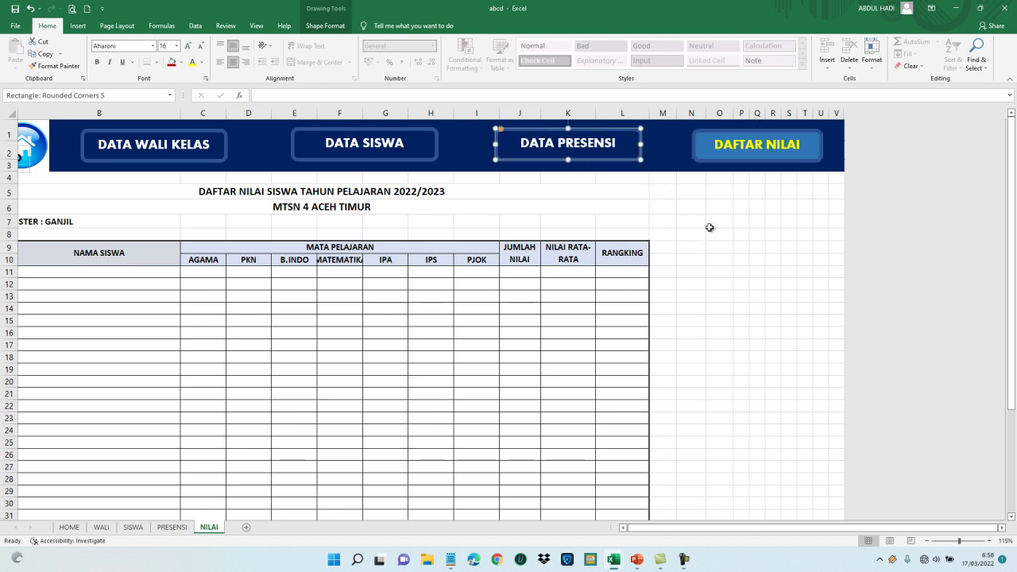
{"action": "left_click", "coordinate": [713, 271]}
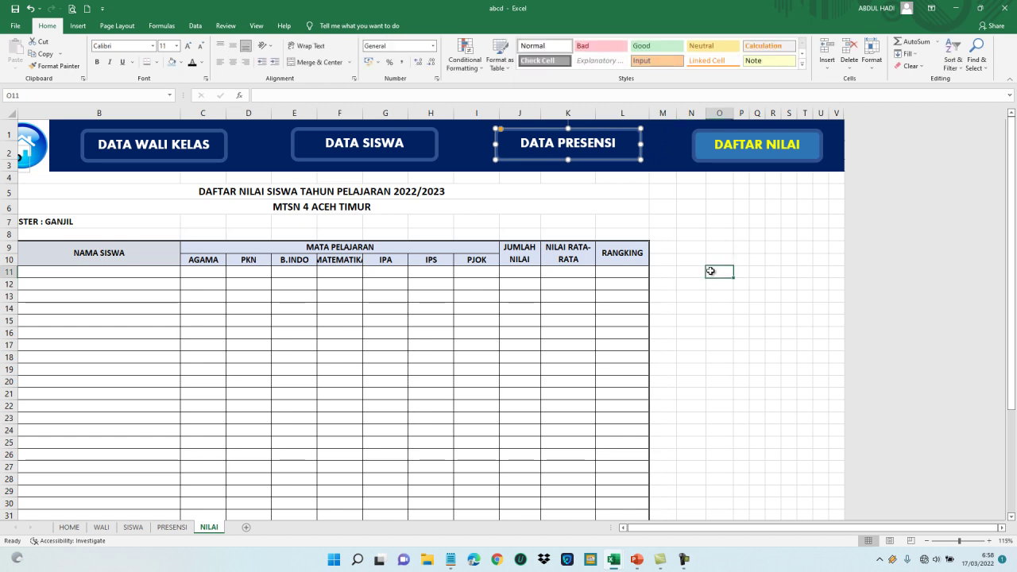
Fill the area right of the table, from M4 down to row 46, light blue
{"action": "left_click", "coordinate": [661, 183]}
{"action": "key", "text": "shift+Right"}
{"action": "key", "text": "shift+Right"}
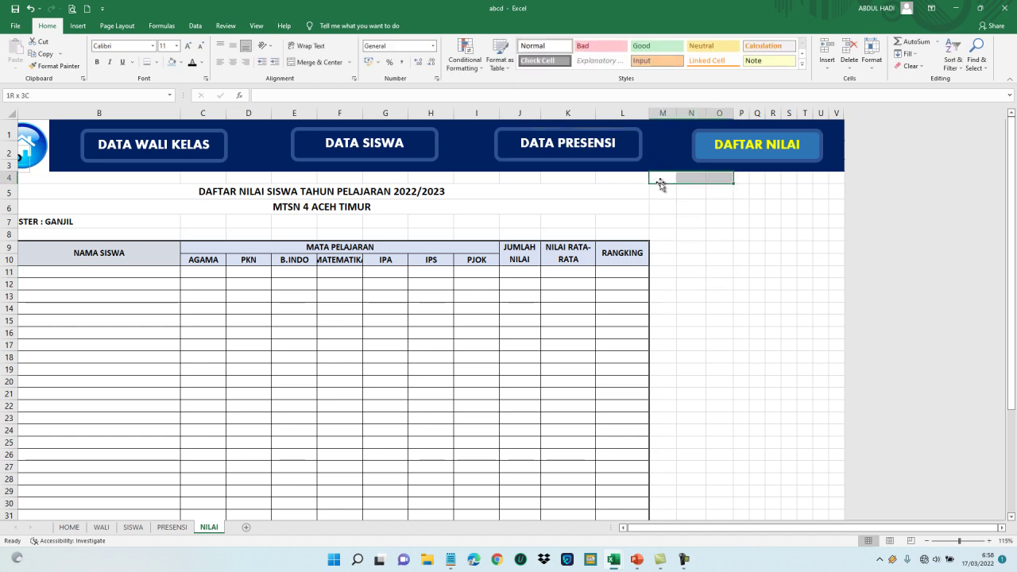
{"action": "key", "text": "shift+Right"}
{"action": "key", "text": "shift+Right"}
{"action": "key", "text": "shift+Right"}
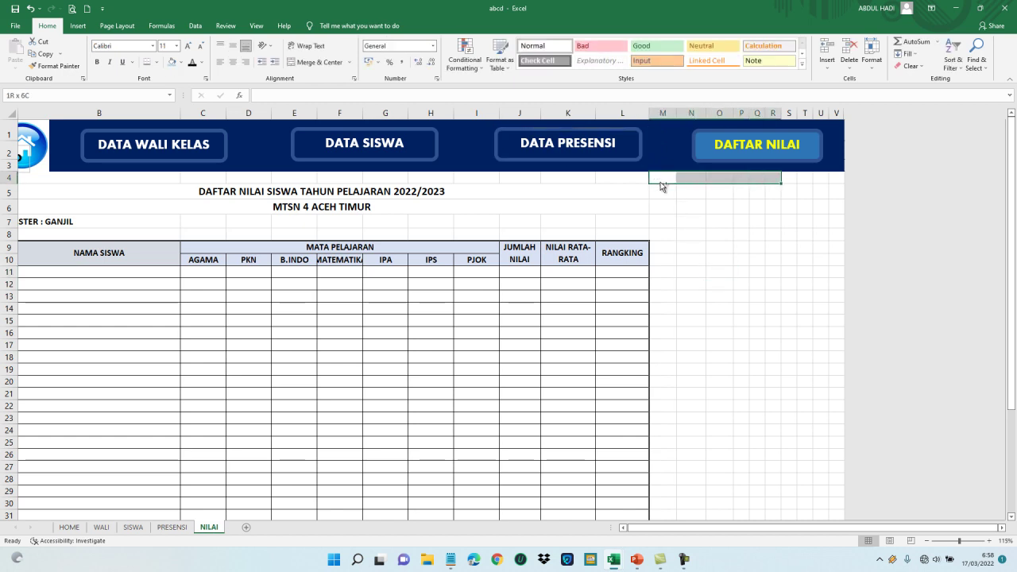
{"action": "key", "text": "shift+Right"}
{"action": "key", "text": "shift+Right"}
{"action": "key", "text": "shift+Right"}
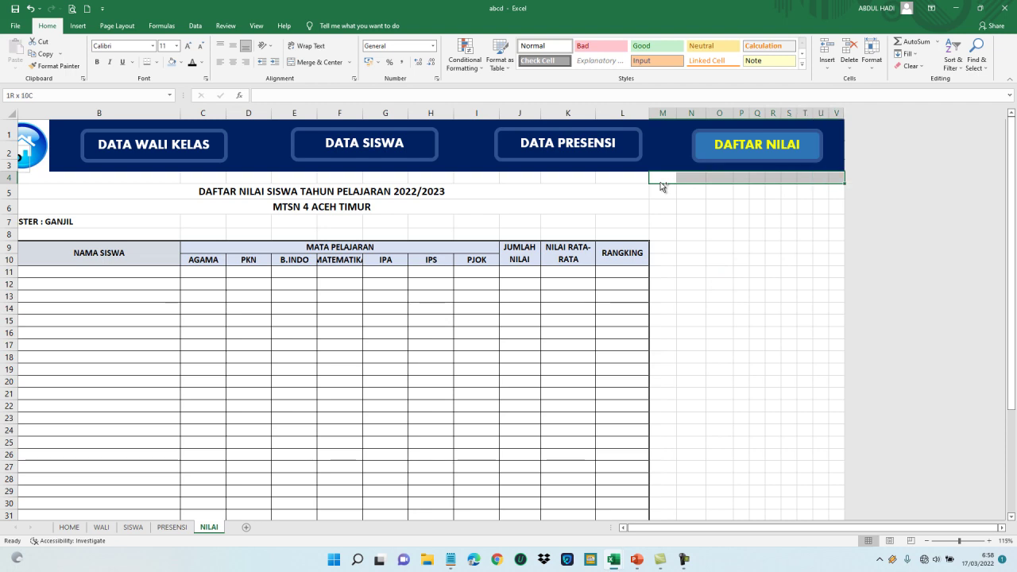
{"action": "key", "text": "shift+Down"}
{"action": "key", "text": "shift+Down"}
{"action": "key", "text": "shift+Down"}
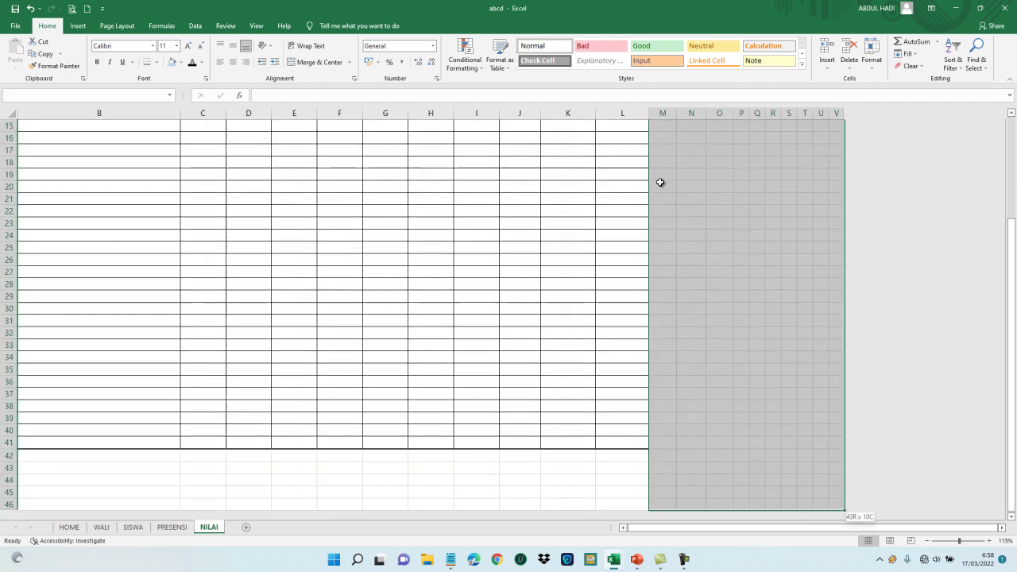
{"action": "left_click", "coordinate": [171, 63]}
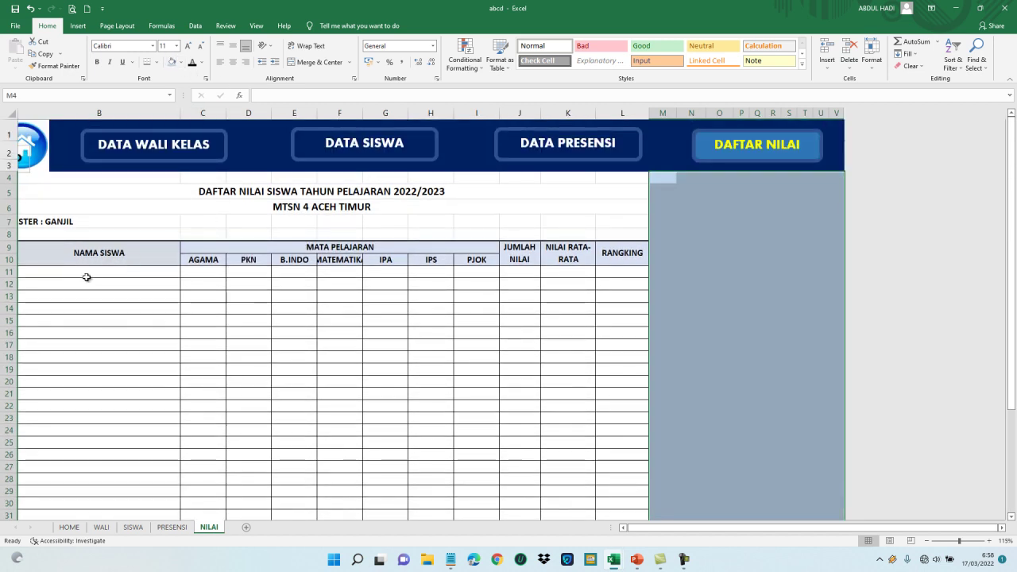
{"action": "left_click", "coordinate": [66, 293]}
Fill rows 42–46 below the table light blue
{"action": "key", "text": "Down"}
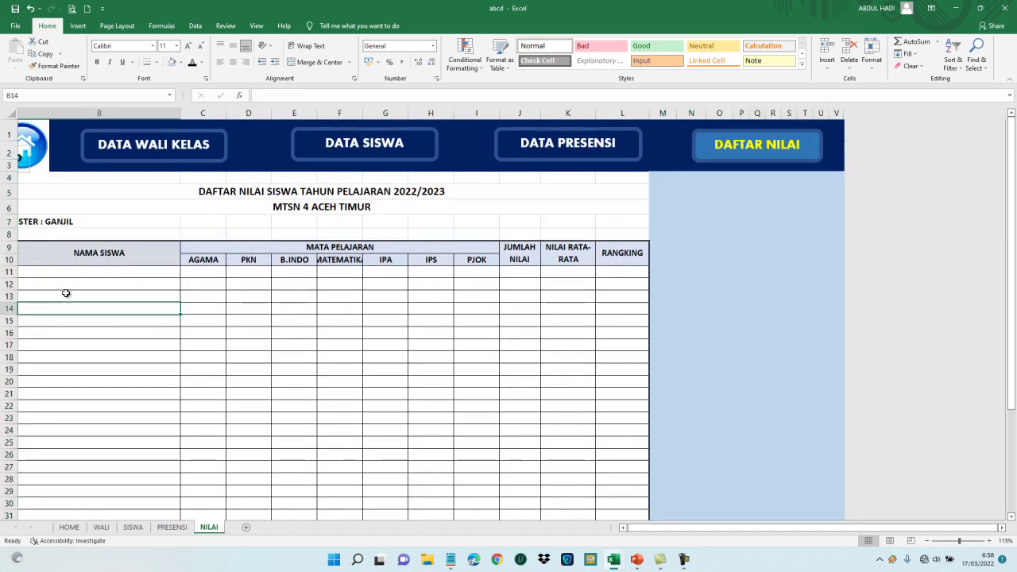
{"action": "key", "text": "Down"}
{"action": "key", "text": "Down"}
{"action": "key", "text": "Down"}
{"action": "key", "text": "Down"}
{"action": "key", "text": "Down"}
{"action": "key", "text": "Down"}
{"action": "key", "text": "Down"}
{"action": "key", "text": "Down"}
{"action": "key", "text": "Down"}
{"action": "key", "text": "Up"}
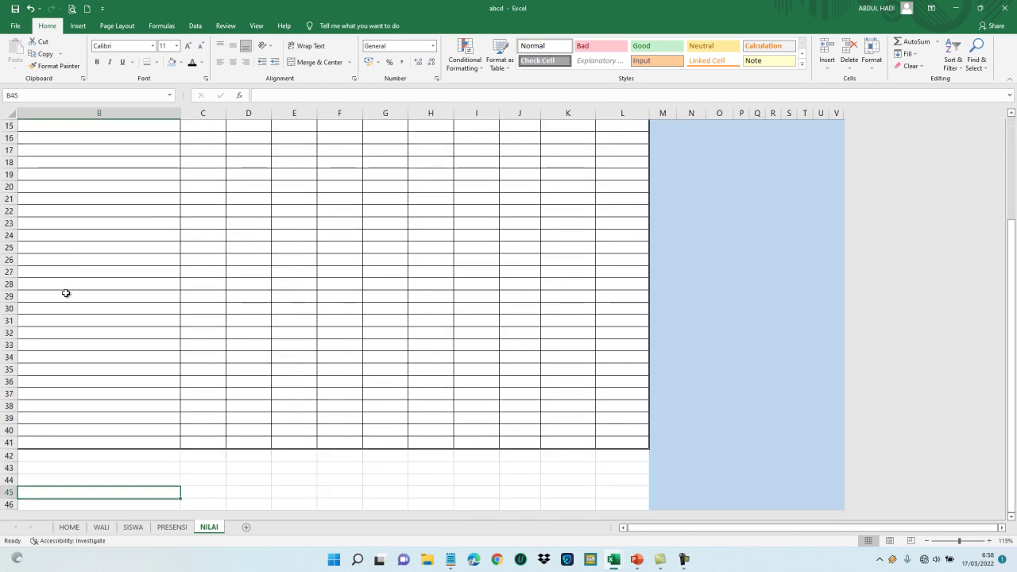
{"action": "key", "text": "Up"}
{"action": "key", "text": "Up"}
{"action": "key", "text": "Up"}
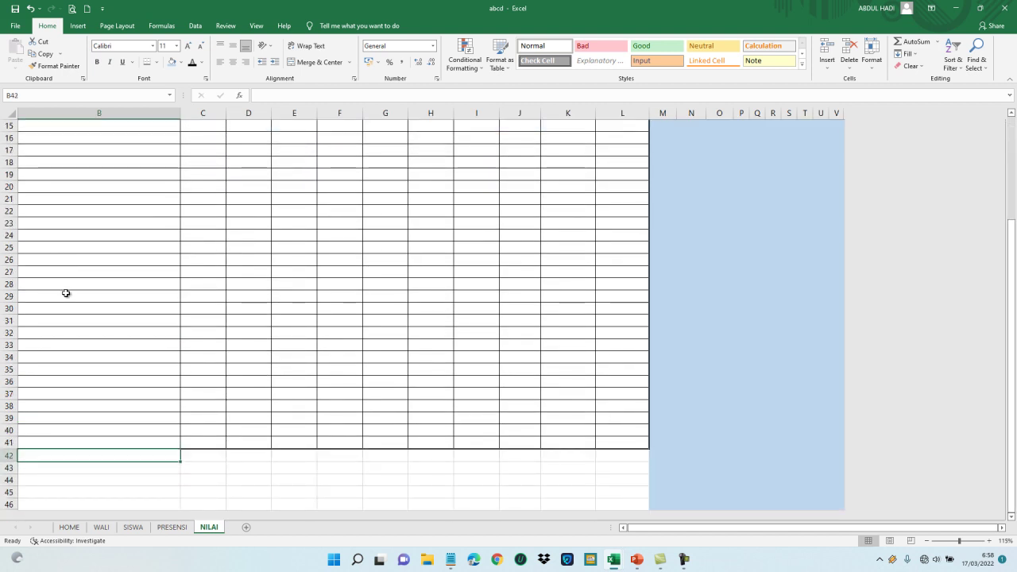
{"action": "key", "text": "shift+Right"}
{"action": "key", "text": "shift+Right"}
{"action": "key", "text": "shift+Right"}
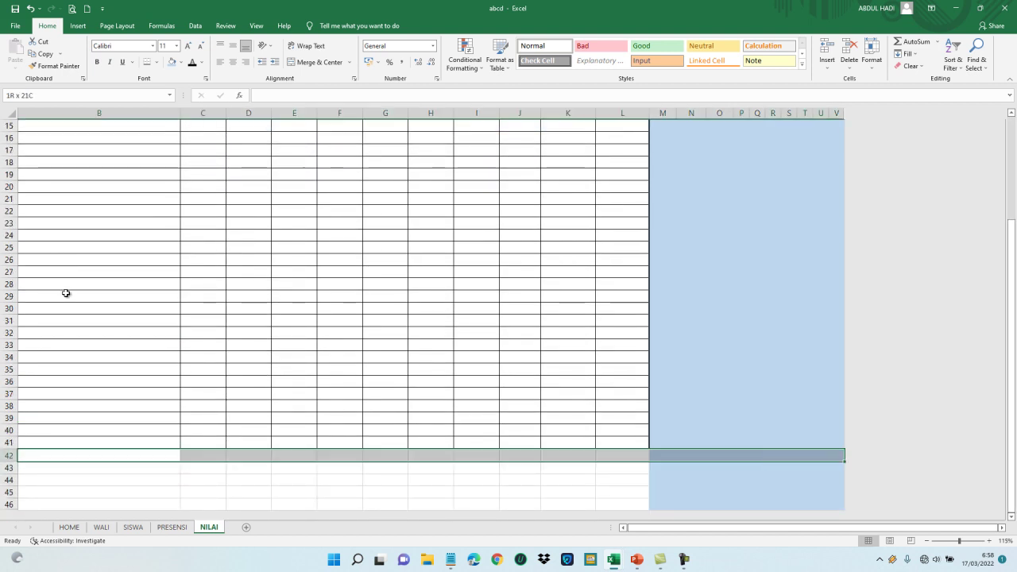
{"action": "key", "text": "shift+Down"}
{"action": "key", "text": "shift+Down"}
{"action": "key", "text": "shift+Down"}
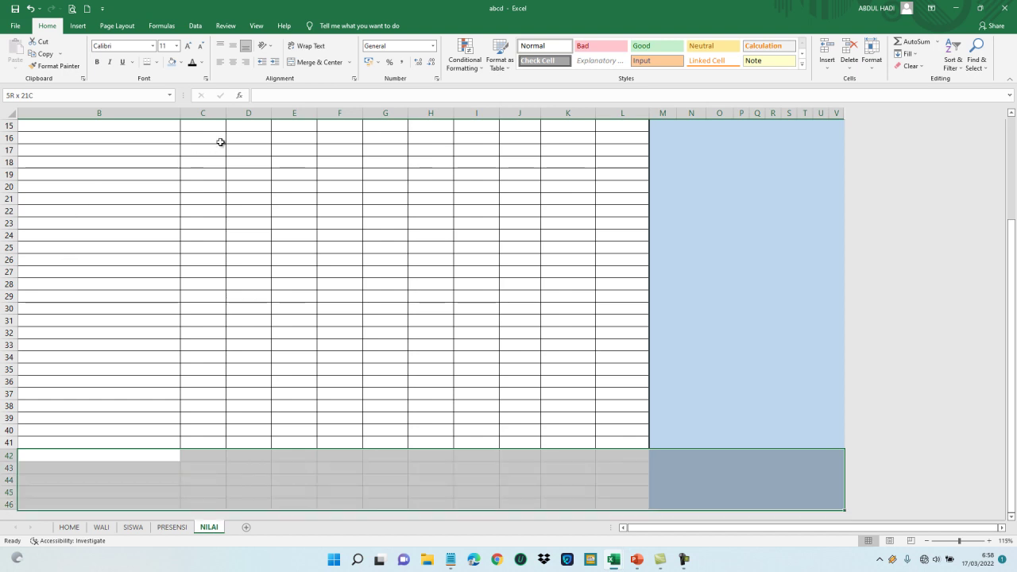
{"action": "left_click", "coordinate": [171, 67]}
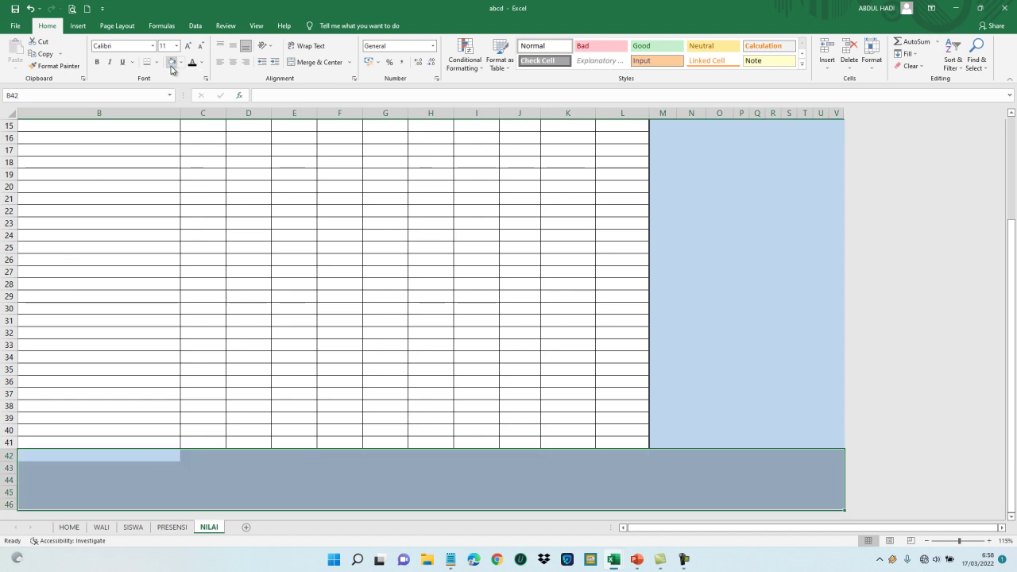
Move through the table rows to check the new light-blue fill
{"action": "key", "text": "Down"}
{"action": "key", "text": "Down"}
{"action": "key", "text": "Down"}
{"action": "key", "text": "Down"}
{"action": "key", "text": "Up"}
{"action": "key", "text": "Up"}
{"action": "key", "text": "Up"}
{"action": "key", "text": "Up"}
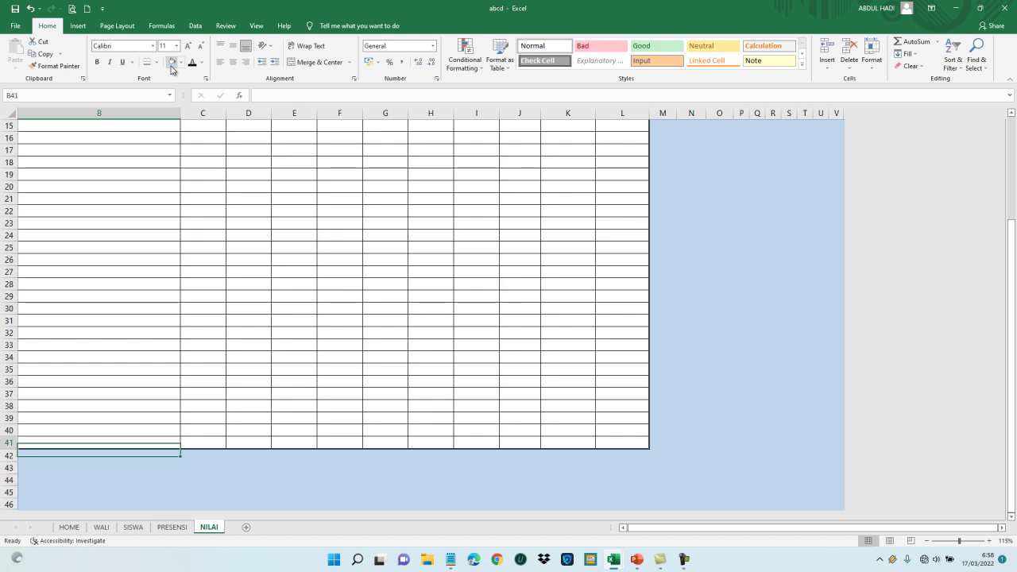
{"action": "key", "text": "Up"}
{"action": "key", "text": "Up"}
{"action": "key", "text": "Up"}
{"action": "key", "text": "Up"}
{"action": "key", "text": "Up"}
{"action": "key", "text": "Up"}
{"action": "key", "text": "Up"}
{"action": "key", "text": "Up"}
{"action": "key", "text": "Up"}
{"action": "key", "text": "Up"}
{"action": "key", "text": "Up"}
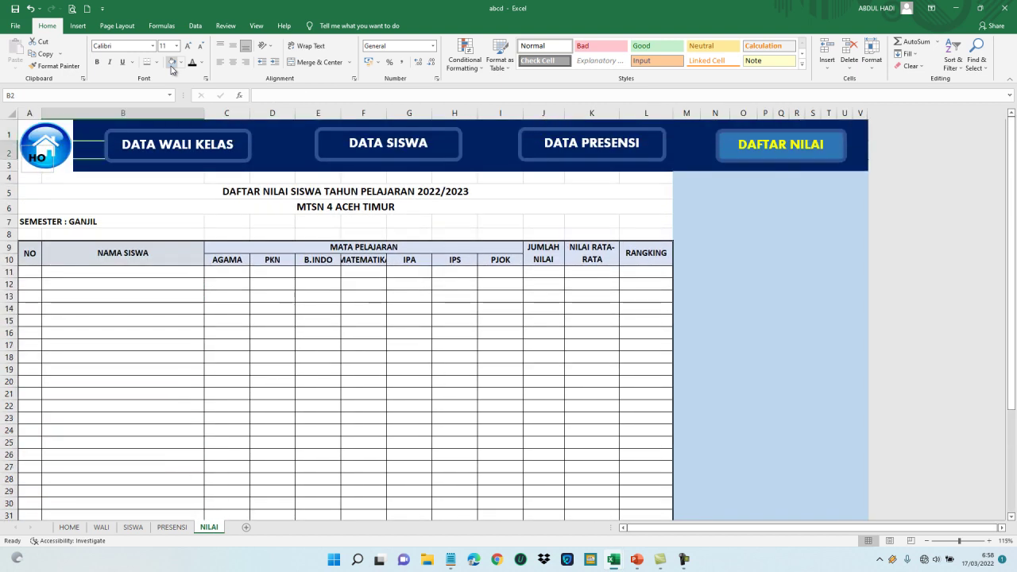
{"action": "key", "text": "Down"}
{"action": "key", "text": "Down"}
{"action": "key", "text": "Down"}
{"action": "key", "text": "Down"}
{"action": "key", "text": "Down"}
{"action": "key", "text": "Down"}
{"action": "key", "text": "Down"}
{"action": "key", "text": "Down"}
{"action": "key", "text": "Down"}
{"action": "key", "text": "Down"}
{"action": "key", "text": "Down"}
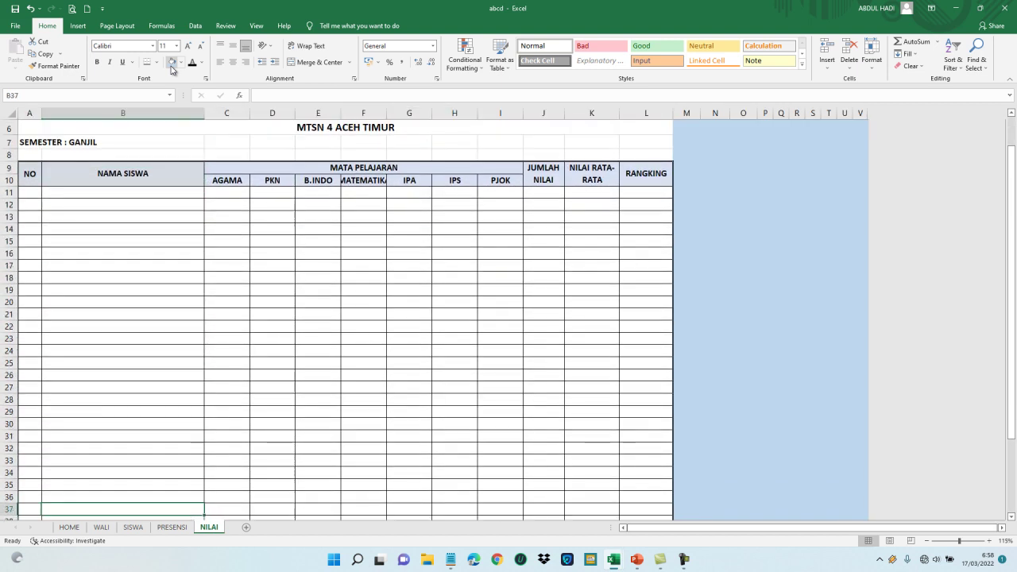
{"action": "key", "text": "Down"}
{"action": "key", "text": "Down"}
{"action": "key", "text": "Down"}
{"action": "key", "text": "Up"}
{"action": "key", "text": "Up"}
{"action": "key", "text": "Up"}
{"action": "key", "text": "Up"}
{"action": "key", "text": "Up"}
{"action": "key", "text": "Up"}
{"action": "key", "text": "Up"}
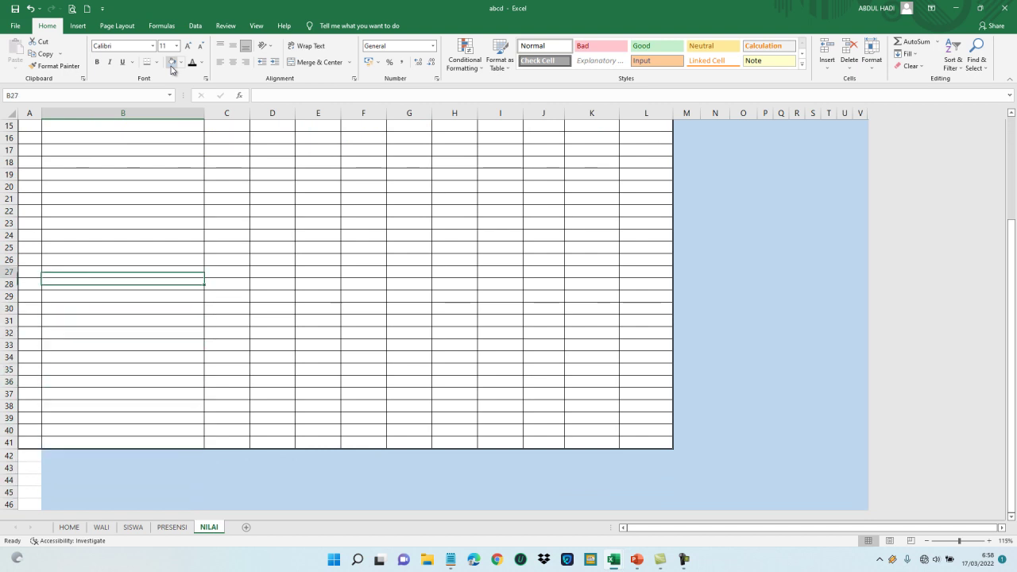
{"action": "key", "text": "Up"}
{"action": "key", "text": "Down"}
{"action": "key", "text": "Down"}
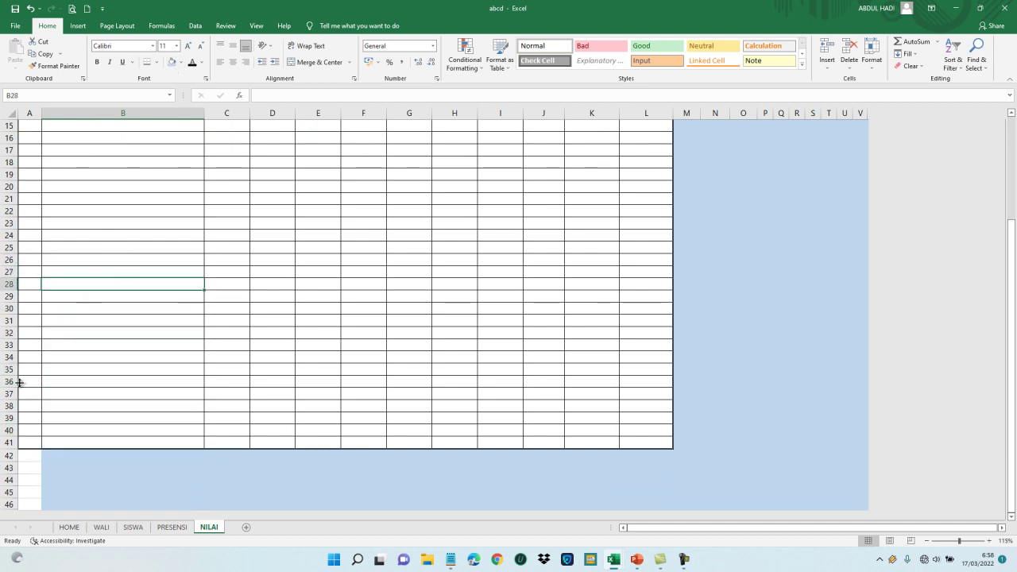
Fill cells A42 to A46 light blue
{"action": "left_click", "coordinate": [28, 446]}
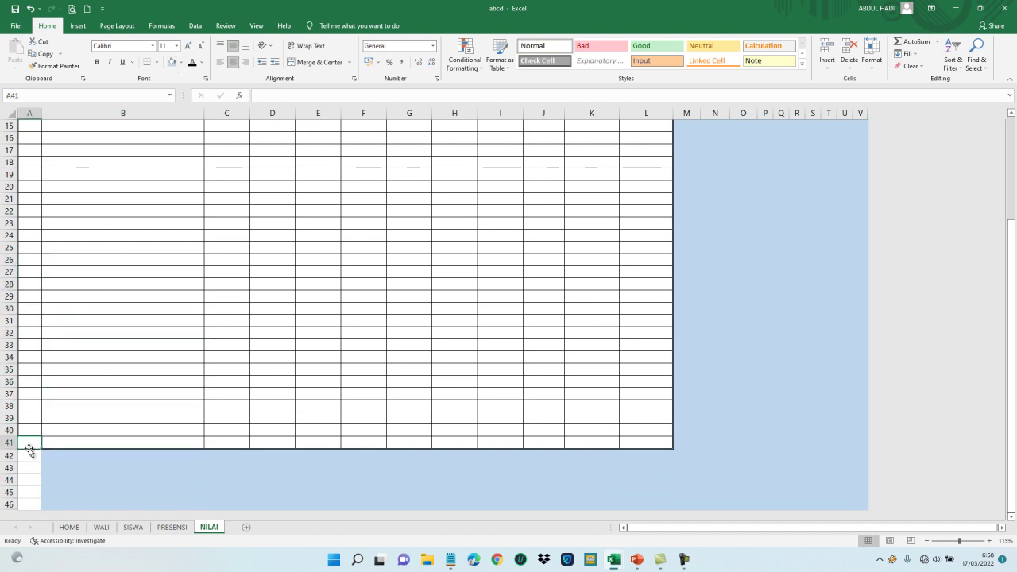
{"action": "key", "text": "Down"}
{"action": "key", "text": "Down"}
{"action": "key", "text": "Down"}
{"action": "key", "text": "Down"}
{"action": "key", "text": "Down"}
{"action": "key", "text": "Up"}
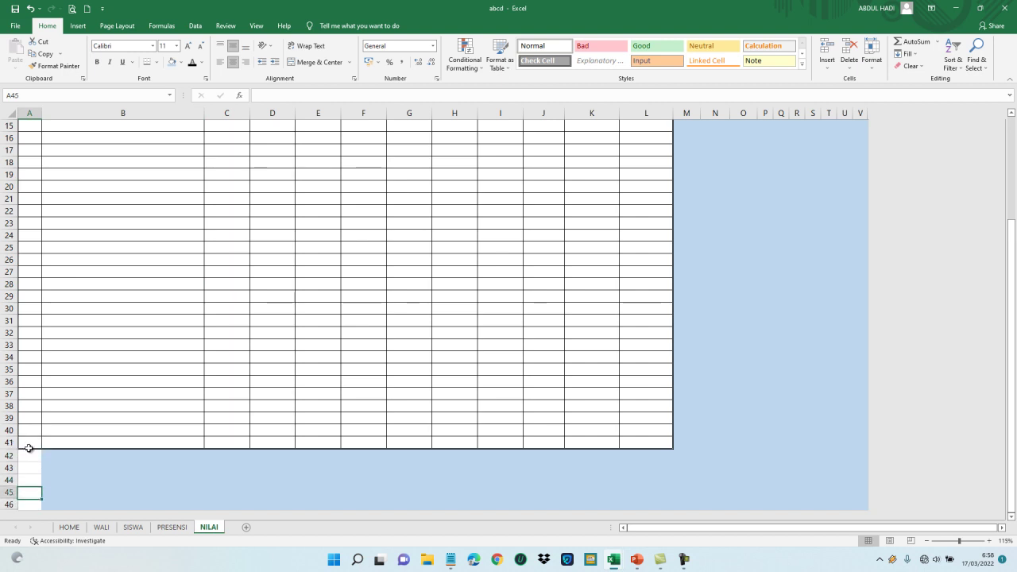
{"action": "key", "text": "Up"}
{"action": "key", "text": "Up"}
{"action": "key", "text": "Up"}
{"action": "key", "text": "shift+Down"}
{"action": "key", "text": "shift+Down"}
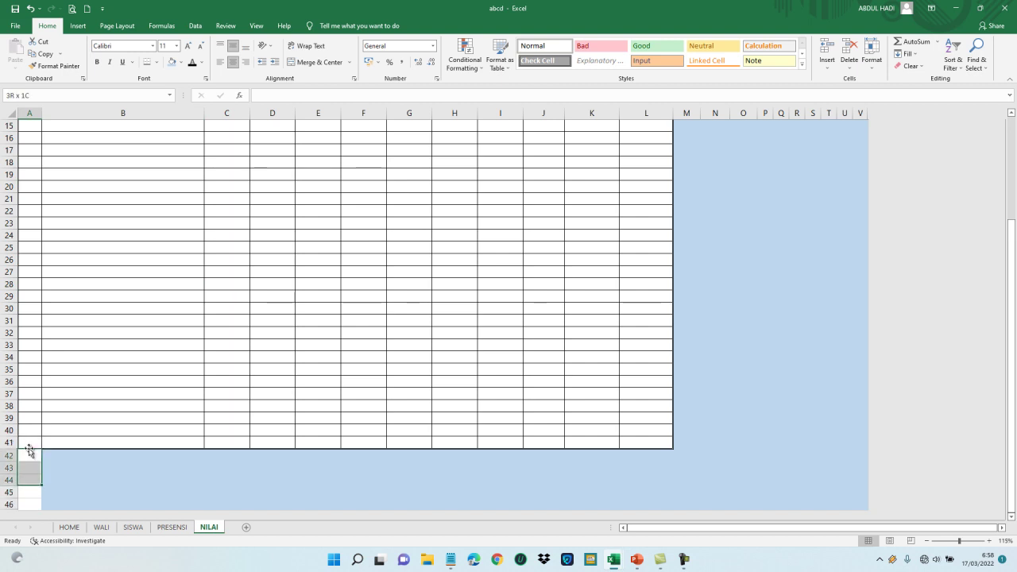
{"action": "key", "text": "shift+Down"}
{"action": "key", "text": "shift+Down"}
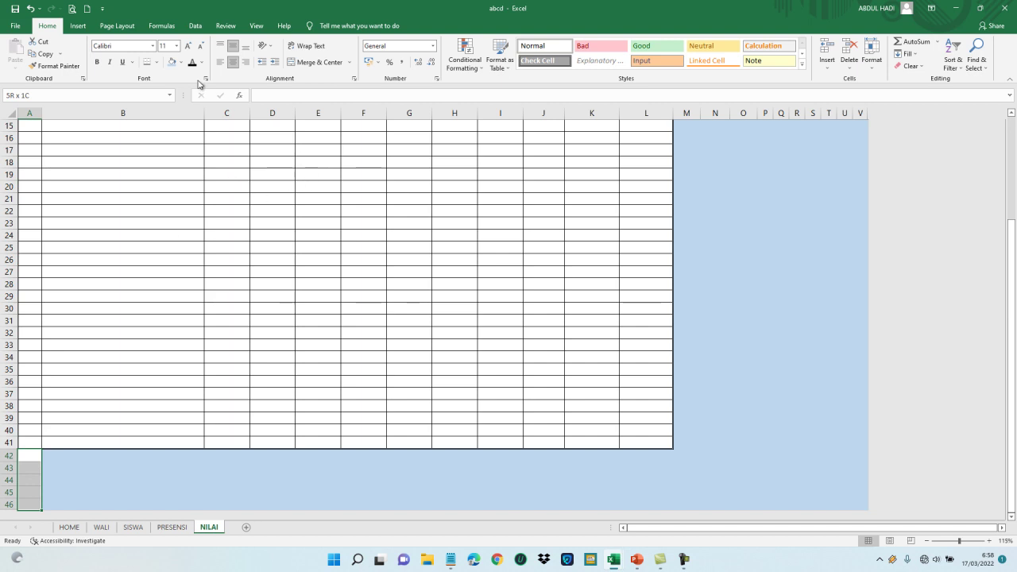
{"action": "left_click", "coordinate": [172, 64]}
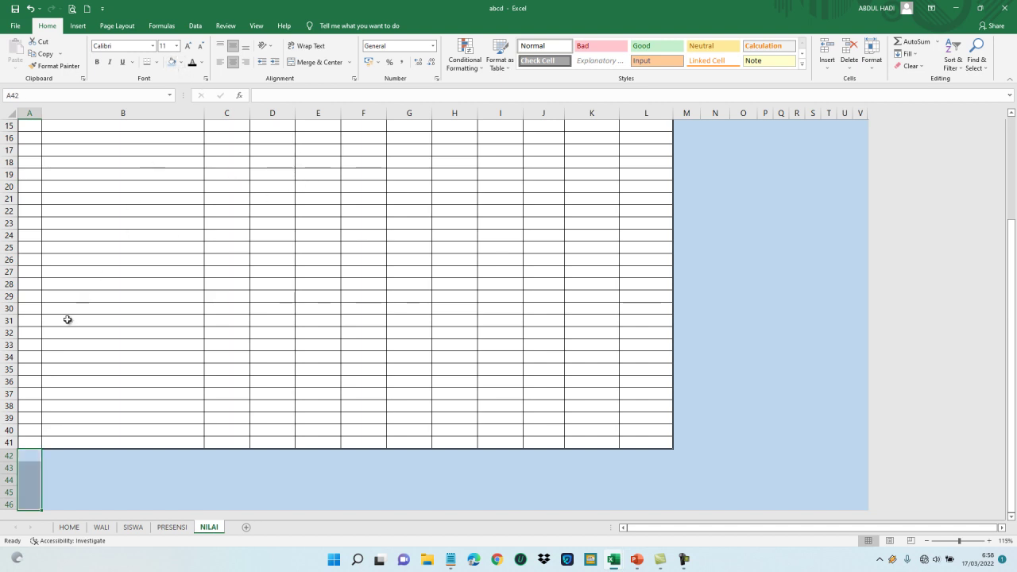
Insert six sheet rows at rows 28–33 so the grade table runs to row 47
{"action": "left_click", "coordinate": [30, 444]}
{"action": "left_click", "coordinate": [28, 283]}
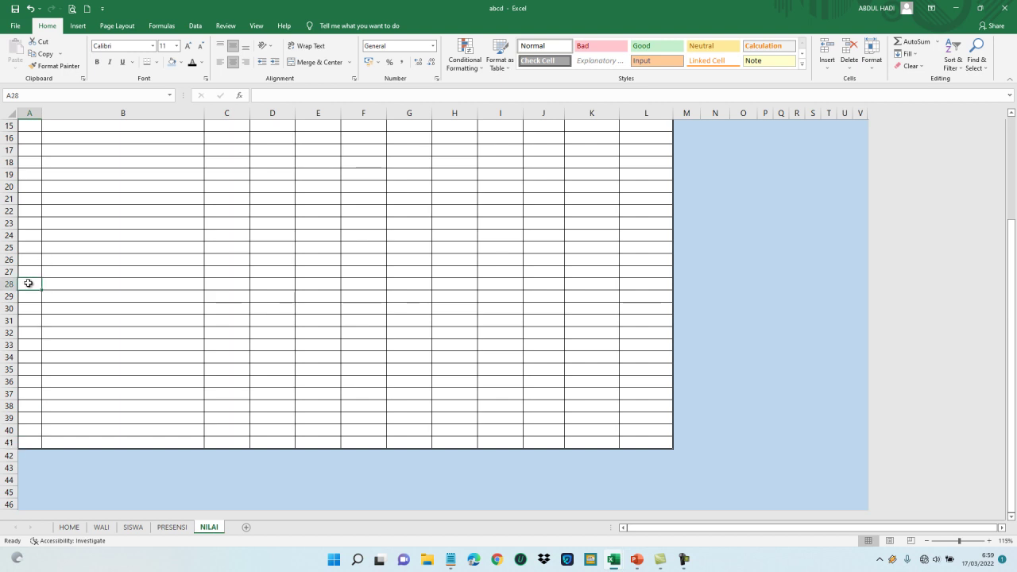
{"action": "left_click_drag", "start_coordinate": [28, 283], "coordinate": [28, 345]}
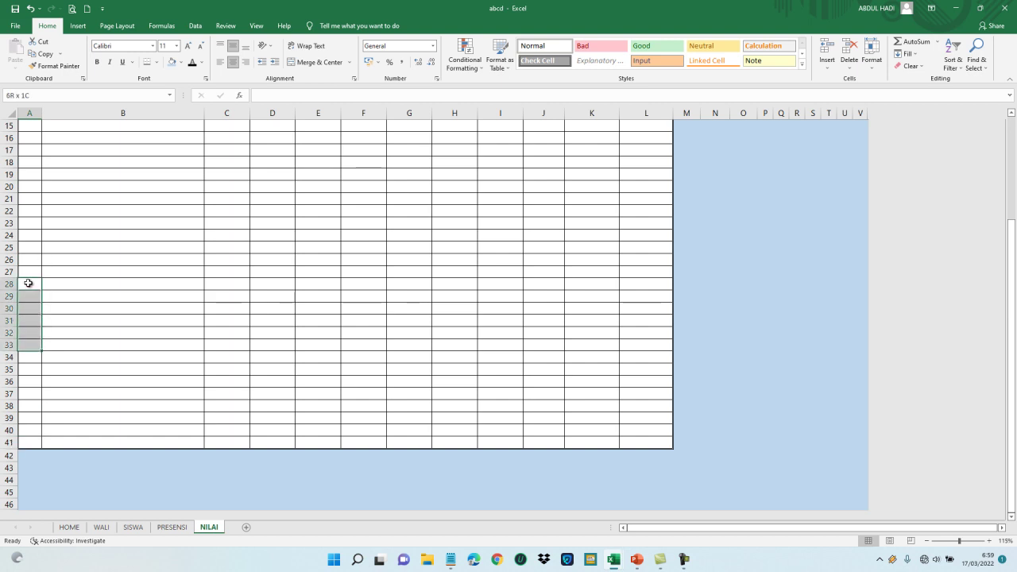
{"action": "left_click", "coordinate": [827, 64]}
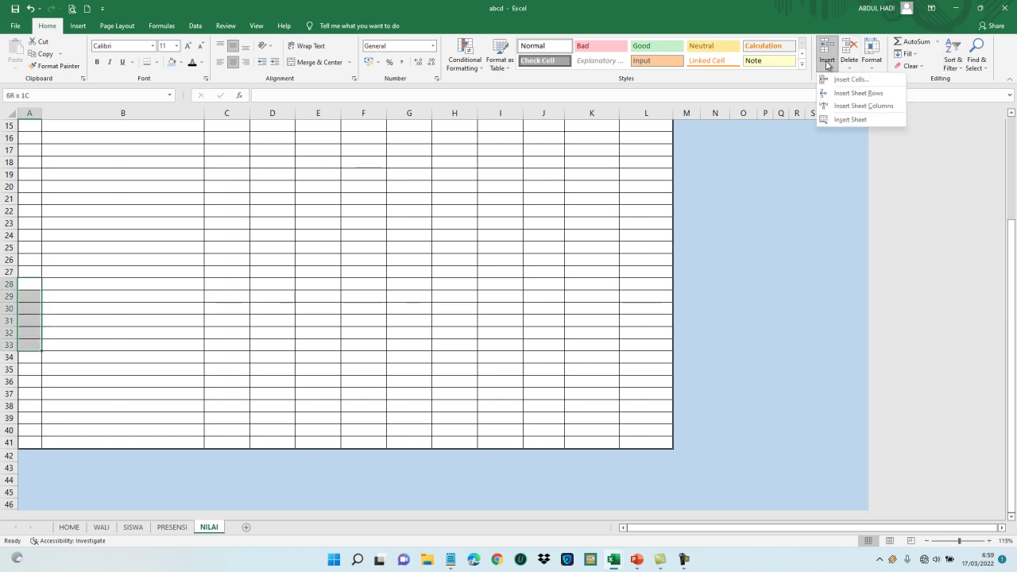
{"action": "left_click", "coordinate": [855, 93]}
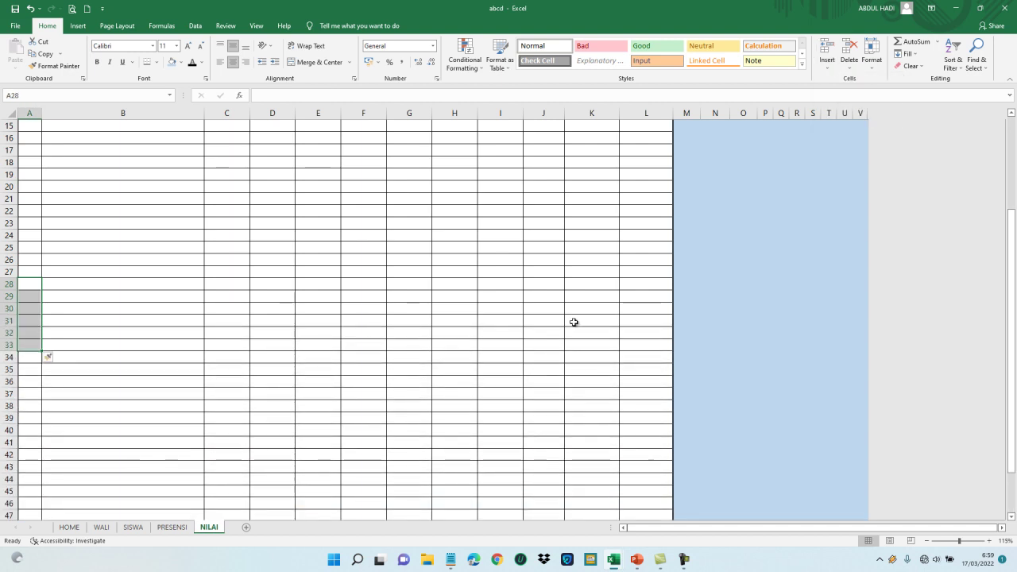
{"action": "key", "text": "Down"}
{"action": "key", "text": "Down"}
{"action": "key", "text": "Down"}
{"action": "key", "text": "Down"}
{"action": "key", "text": "Down"}
{"action": "key", "text": "Down"}
{"action": "key", "text": "Down"}
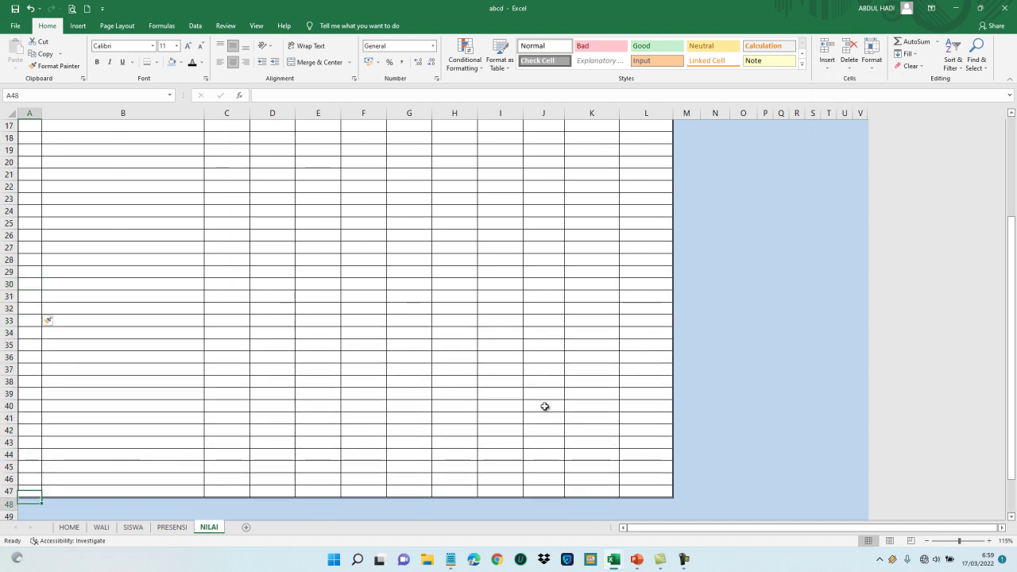
{"action": "key", "text": "Down"}
{"action": "key", "text": "Down"}
{"action": "key", "text": "Down"}
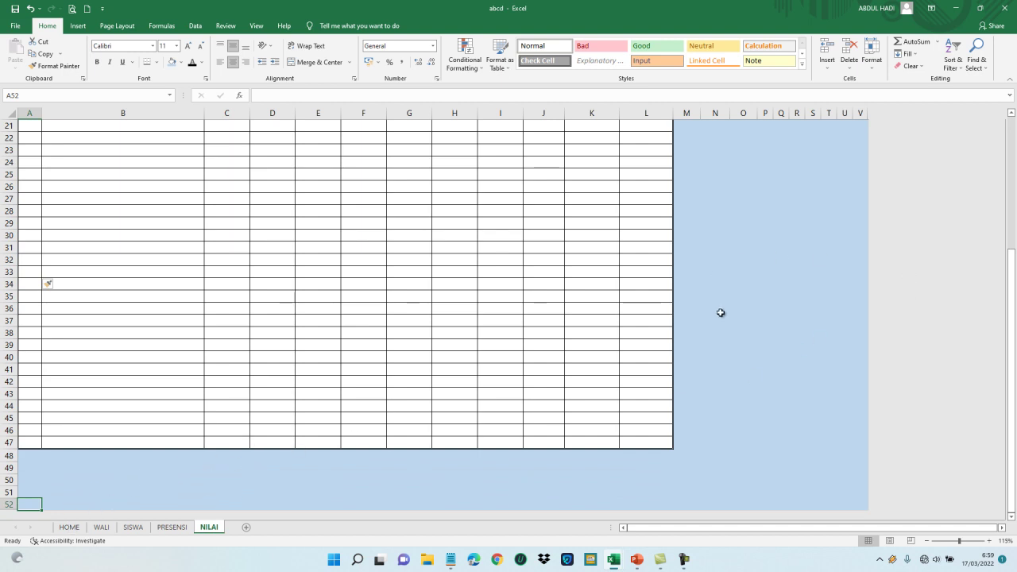
{"action": "left_click", "coordinate": [688, 249]}
{"action": "key", "text": "Up"}
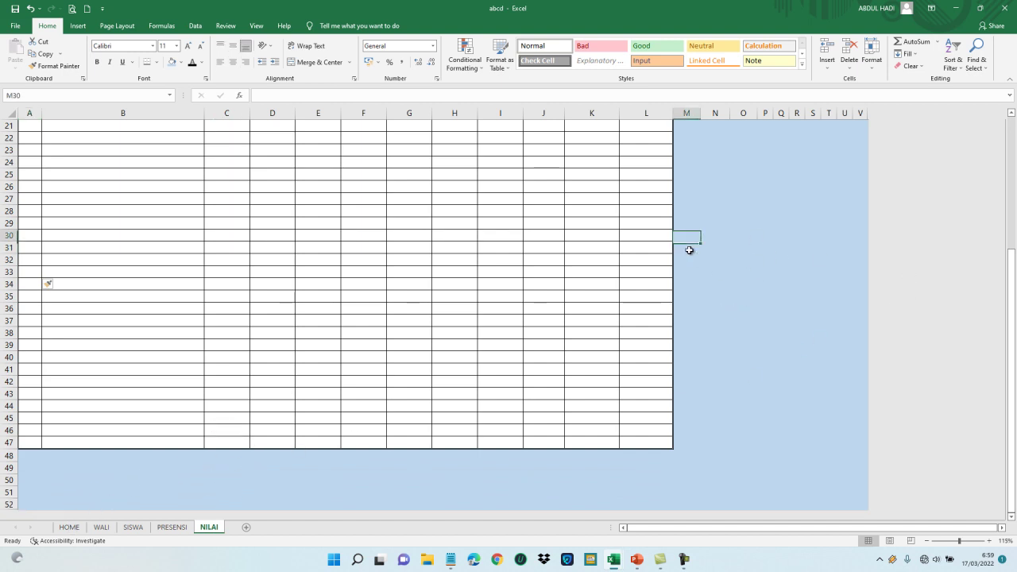
{"action": "key", "text": "ctrl+Up"}
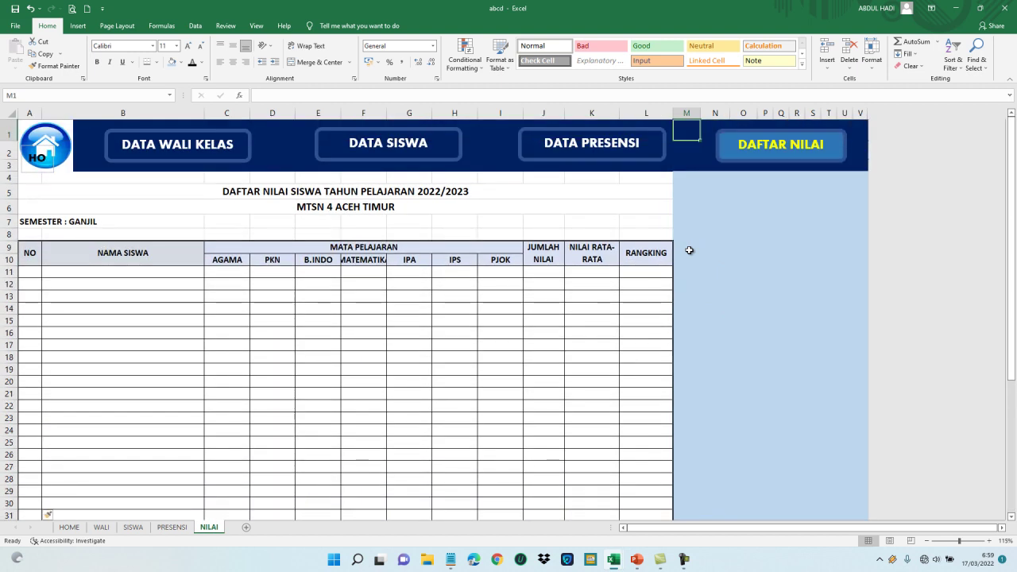
Widen column F so the MATEMATIKA heading fits
{"action": "key", "text": "Down"}
{"action": "key", "text": "Down"}
{"action": "key", "text": "Down"}
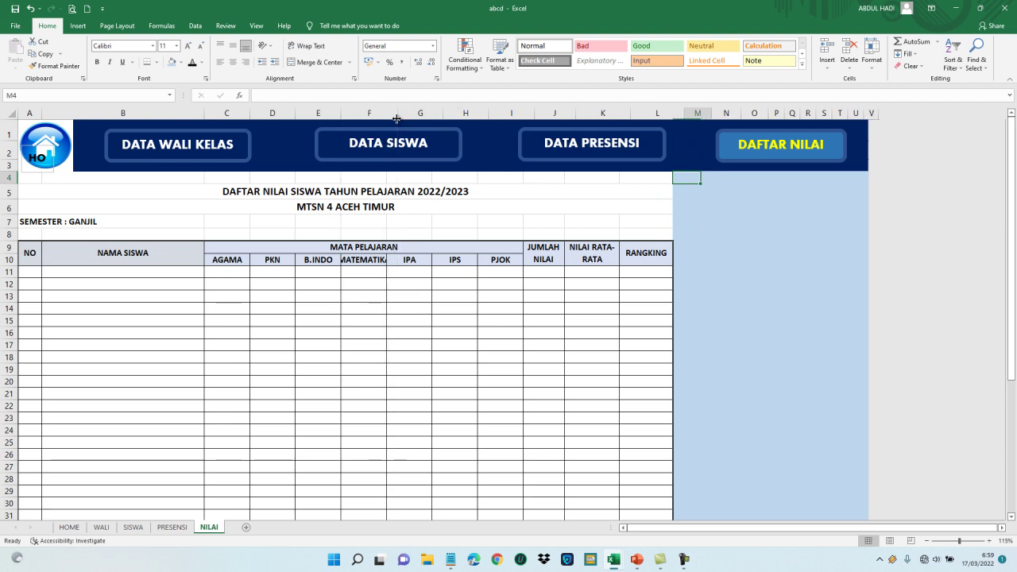
{"action": "left_click_drag", "start_coordinate": [387, 113], "coordinate": [449, 113]}
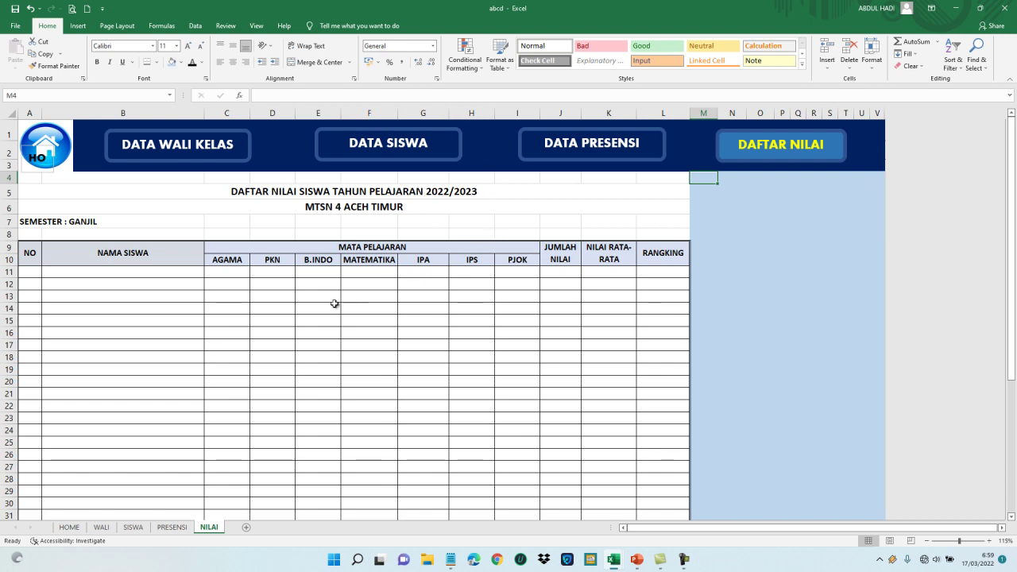
{"action": "left_click", "coordinate": [213, 399]}
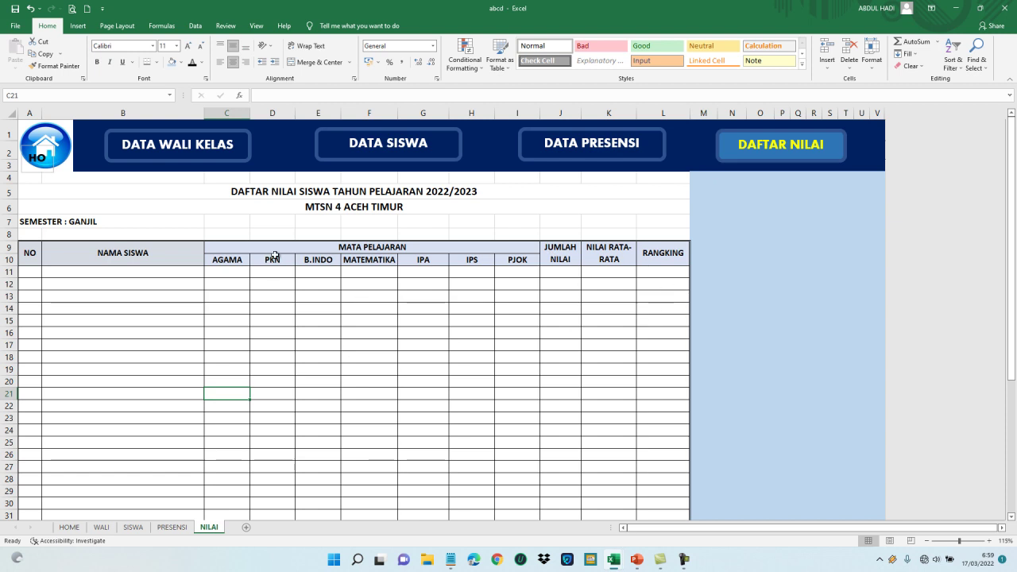
Widen the logo's label text box so HOME shows on one line
{"action": "left_click", "coordinate": [37, 155]}
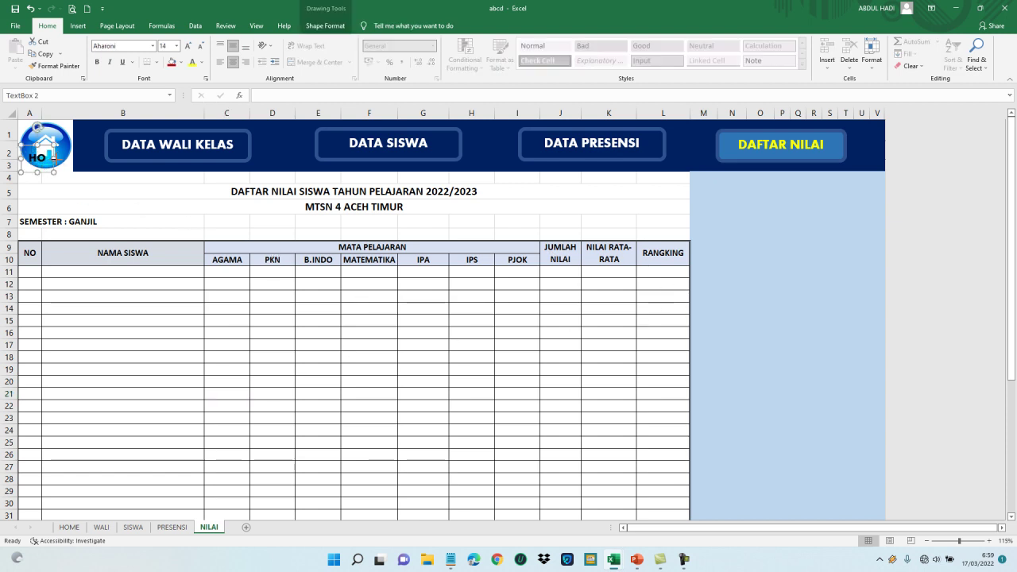
{"action": "left_click_drag", "start_coordinate": [53, 158], "coordinate": [71, 159]}
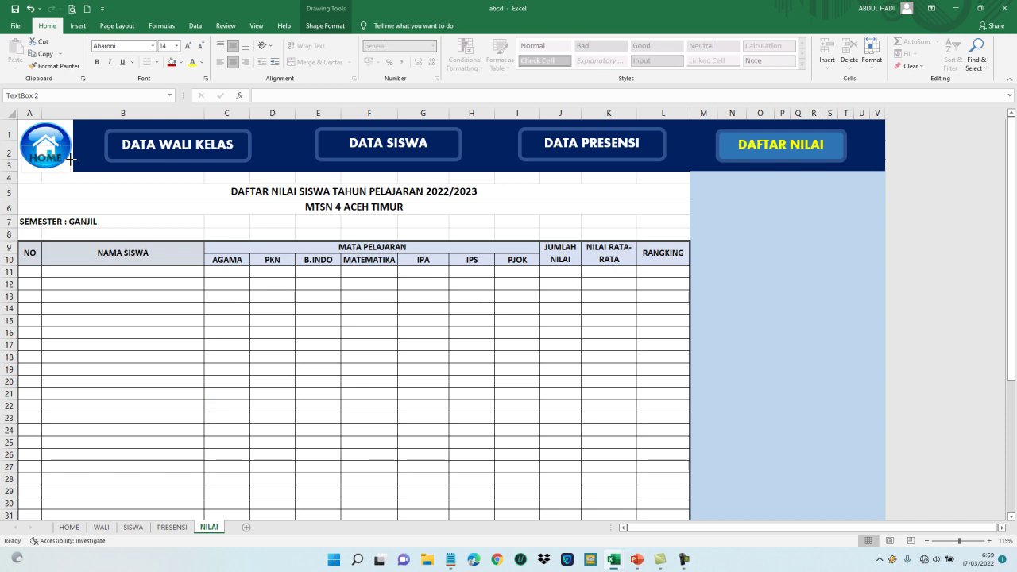
{"action": "left_click", "coordinate": [120, 264]}
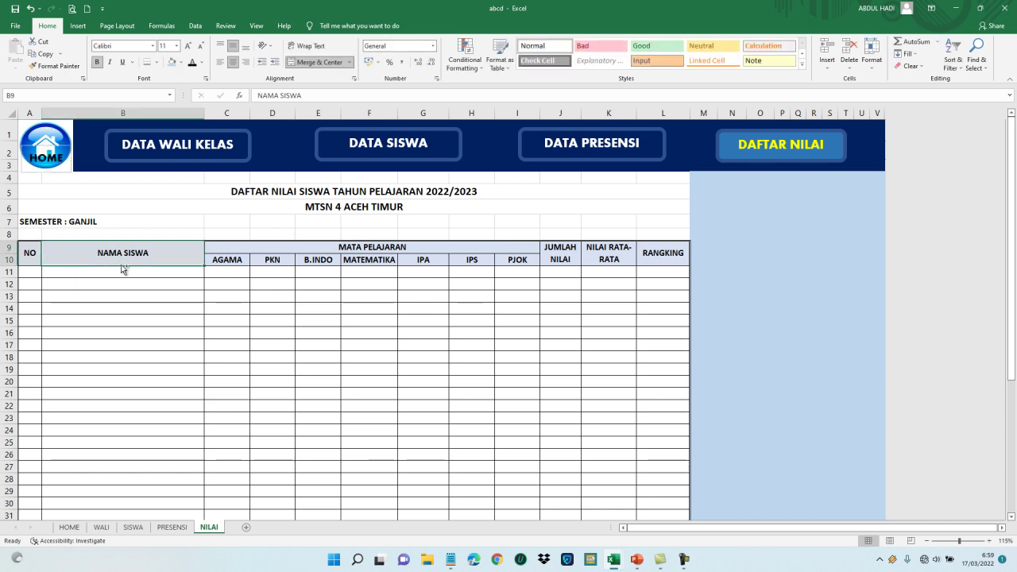